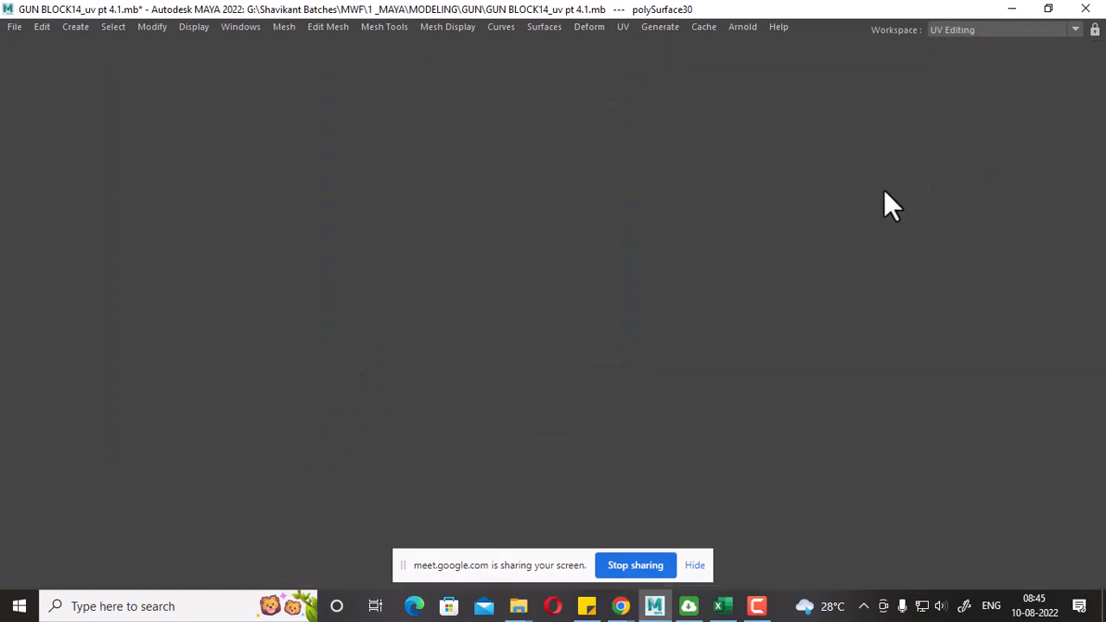
Isolate the brown frame piece between the gun's body and stock by hiding the unselected objects.
left_click(276, 338)
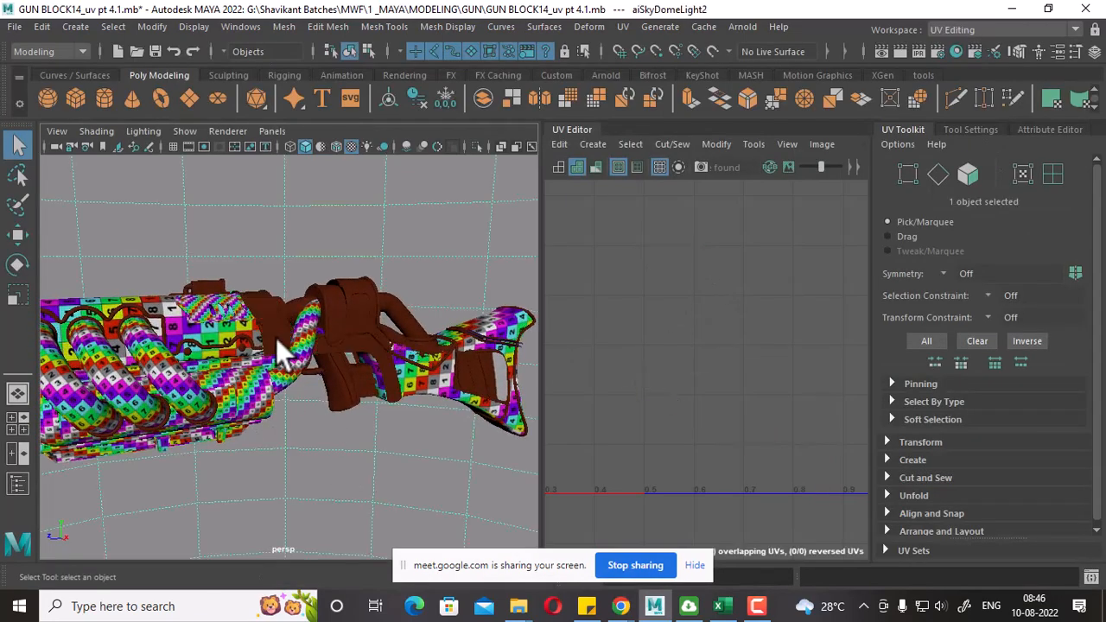
key("alt+h")
left_click_drag(381, 387, 341, 385, "alt")
Delete the faces of one mirrored half of the U-shaped frame piece using the front view, and return to object mode in perspective.
right_click_drag(367, 261, 368, 207)
left_click_drag(368, 385, 434, 361, "alt")
key("space")
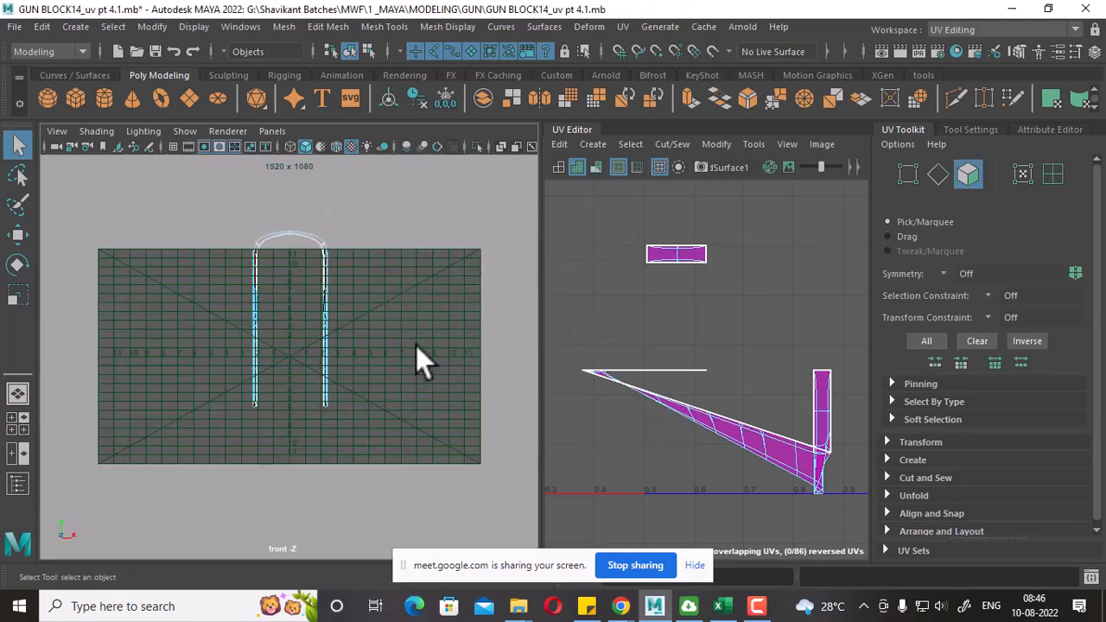
middle_click_drag(329, 289, 331, 333, "alt")
left_click_drag(272, 517, 283, 524)
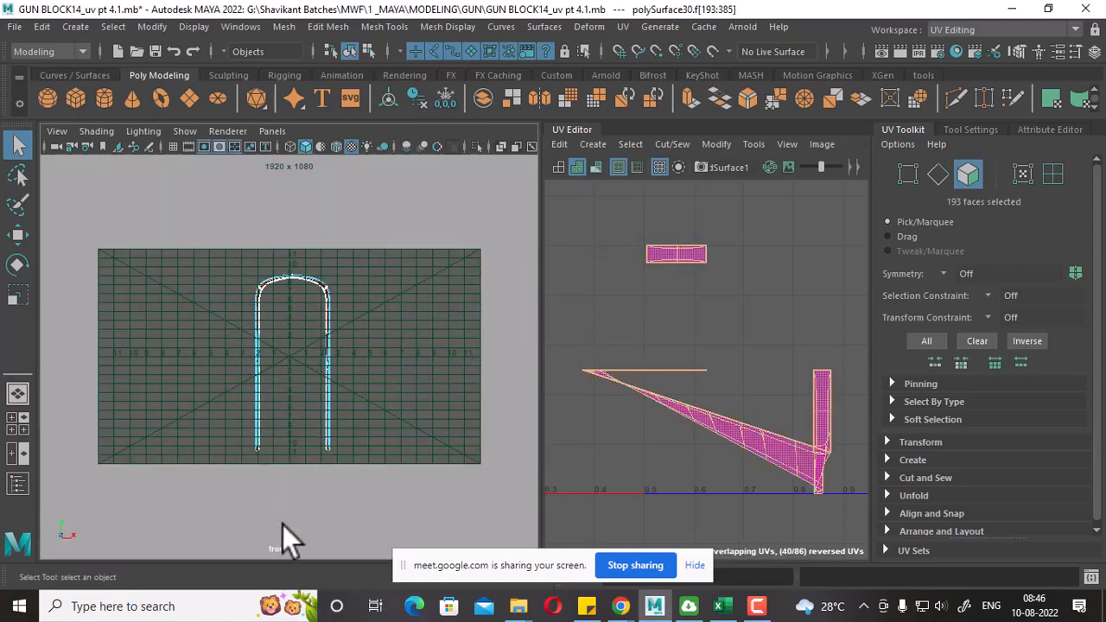
key("Delete")
key("space")
left_click_drag(365, 370, 398, 308)
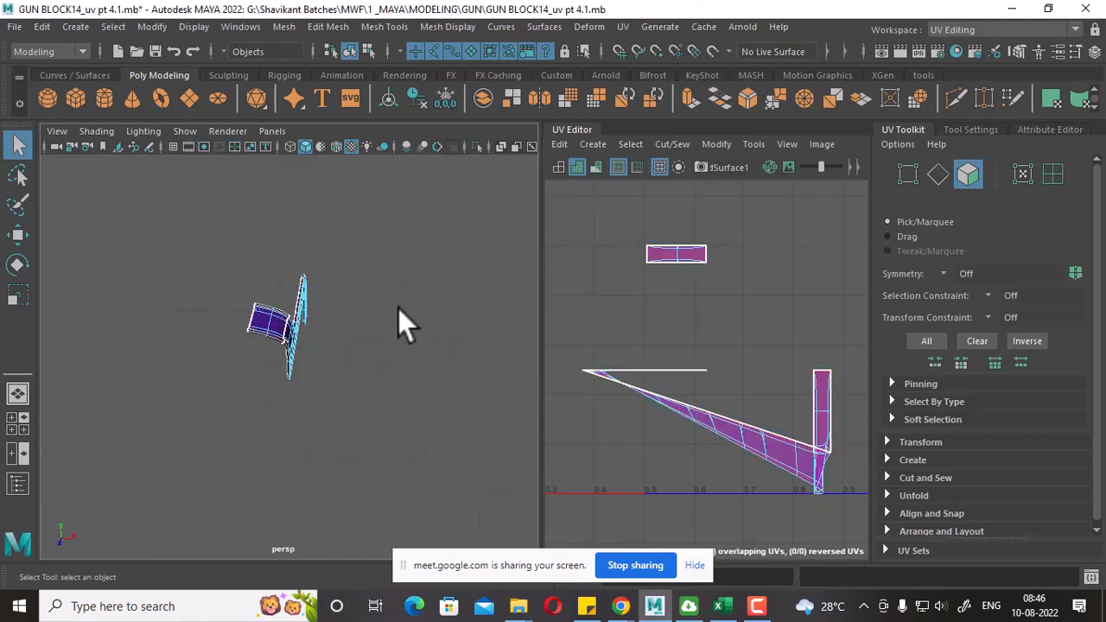
left_click_drag(363, 378, 323, 436, "alt")
scroll(323, 436, "up", 4)
right_click_drag(294, 337, 386, 138)
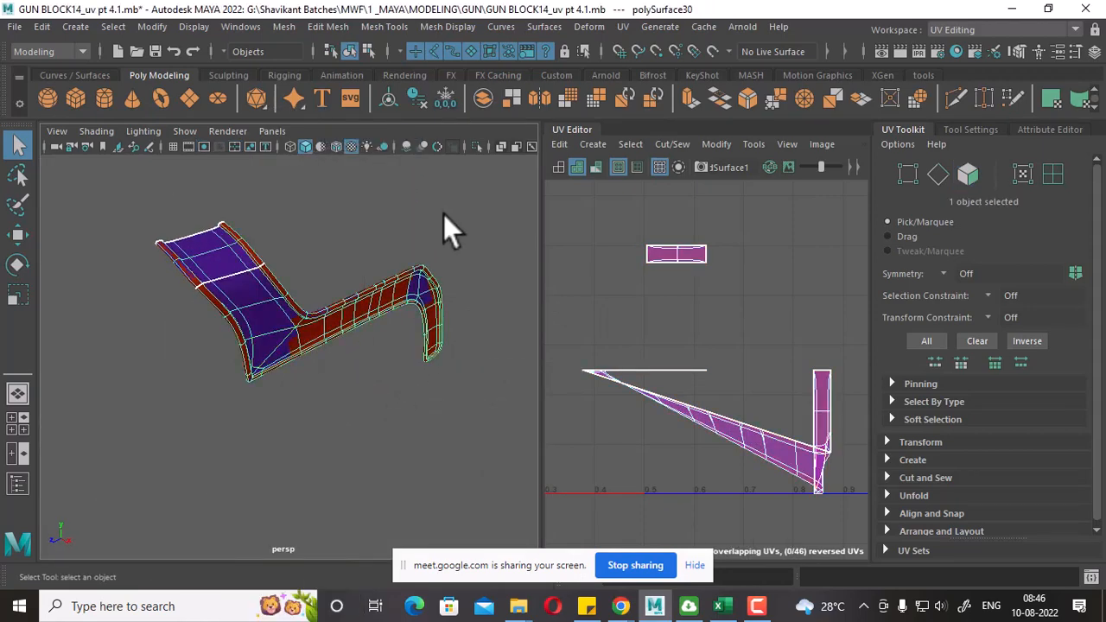
Apply an automatic UV projection to the remaining half of the frame piece.
left_click(443, 214)
left_click(271, 329)
left_click_drag(350, 367, 312, 410, "alt")
left_click_drag(341, 327, 293, 314, "alt")
left_click(719, 138)
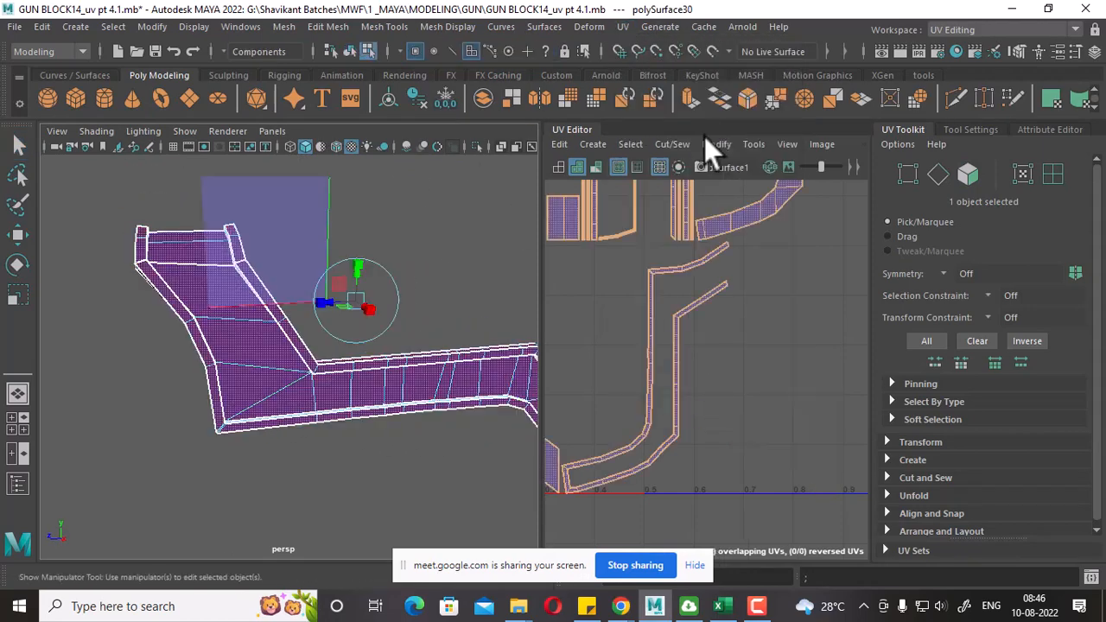
Leave the projection manipulator and reselect the half frame piece in object mode to show its UV shells.
right_click_drag(365, 159, 493, 120)
key("q")
left_click(404, 260)
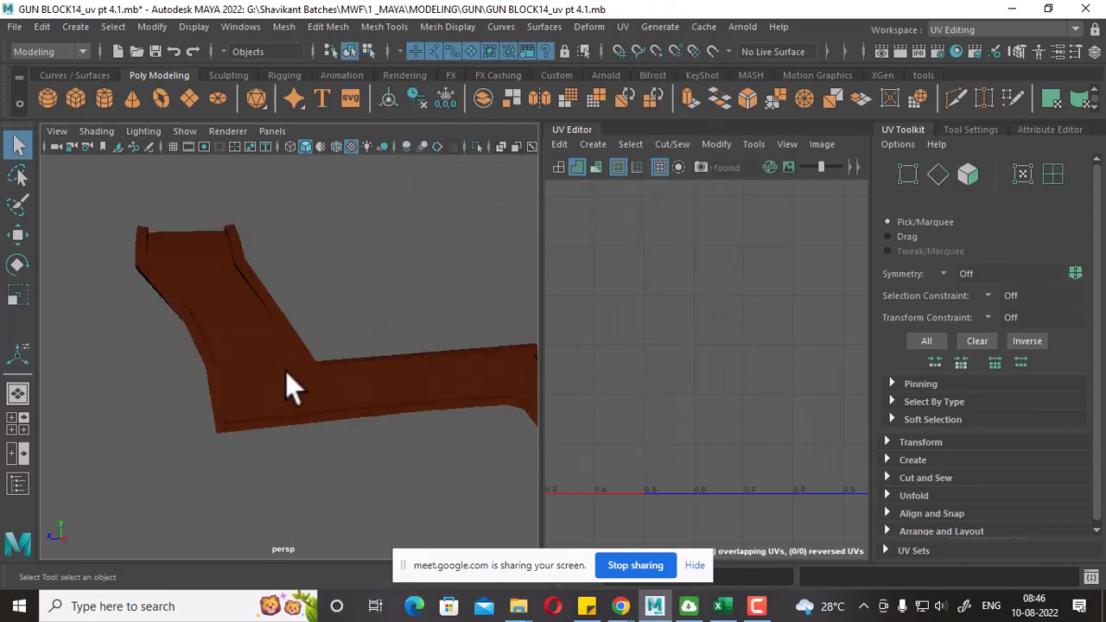
left_click(286, 372)
middle_click_drag(745, 319, 821, 385, "alt")
scroll(759, 349, "down", 3)
left_click_drag(357, 334, 420, 370, "alt")
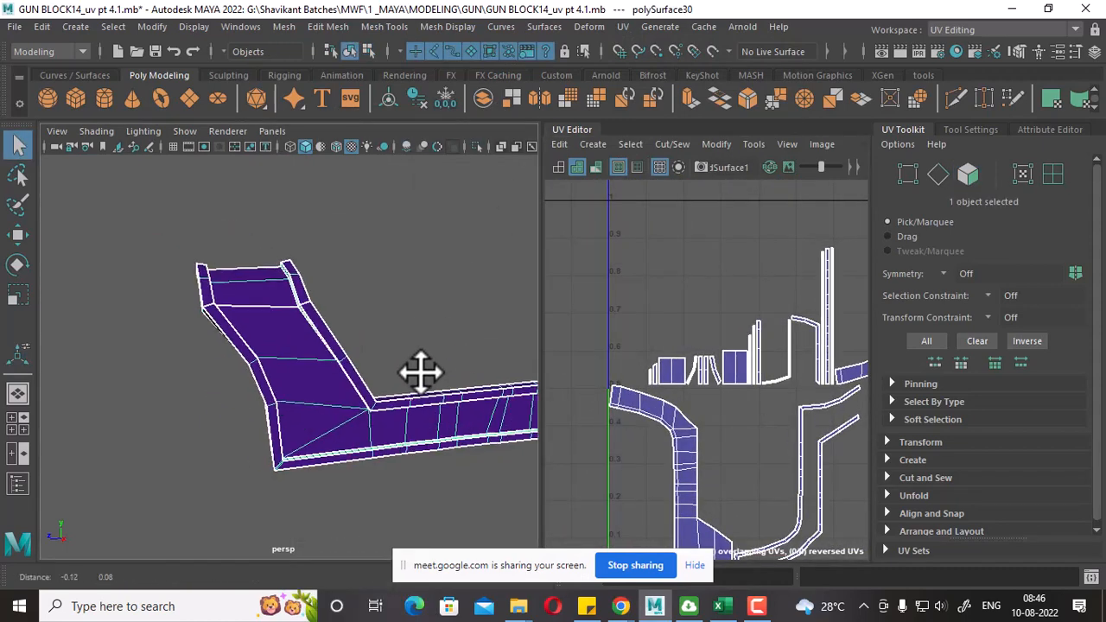
scroll(747, 293, "up", 2)
middle_click_drag(302, 398, 211, 371, "alt")
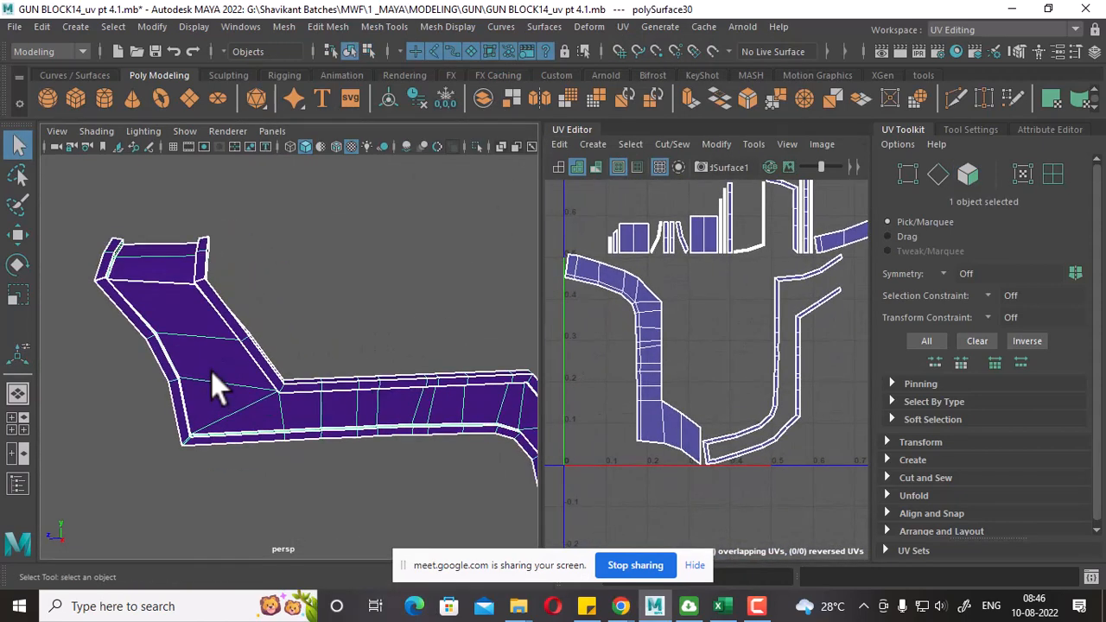
left_click_drag(398, 437, 442, 413, "alt")
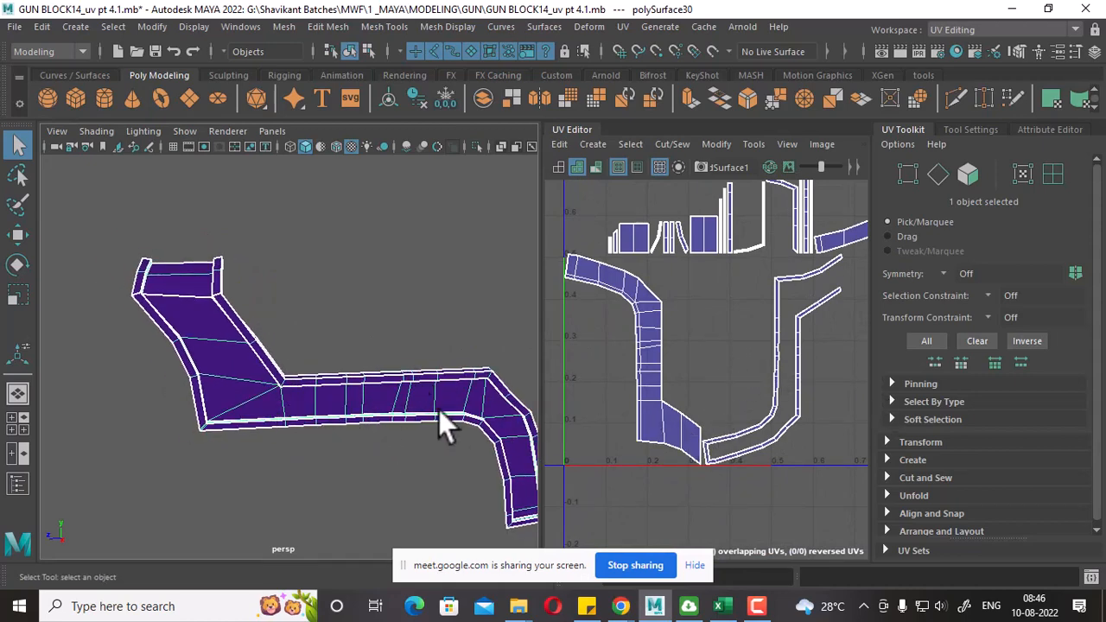
Switch to File Explorer, open the GUN reference image from the GUN folder, and place it in a small window over the model.
mouse_move(519, 606)
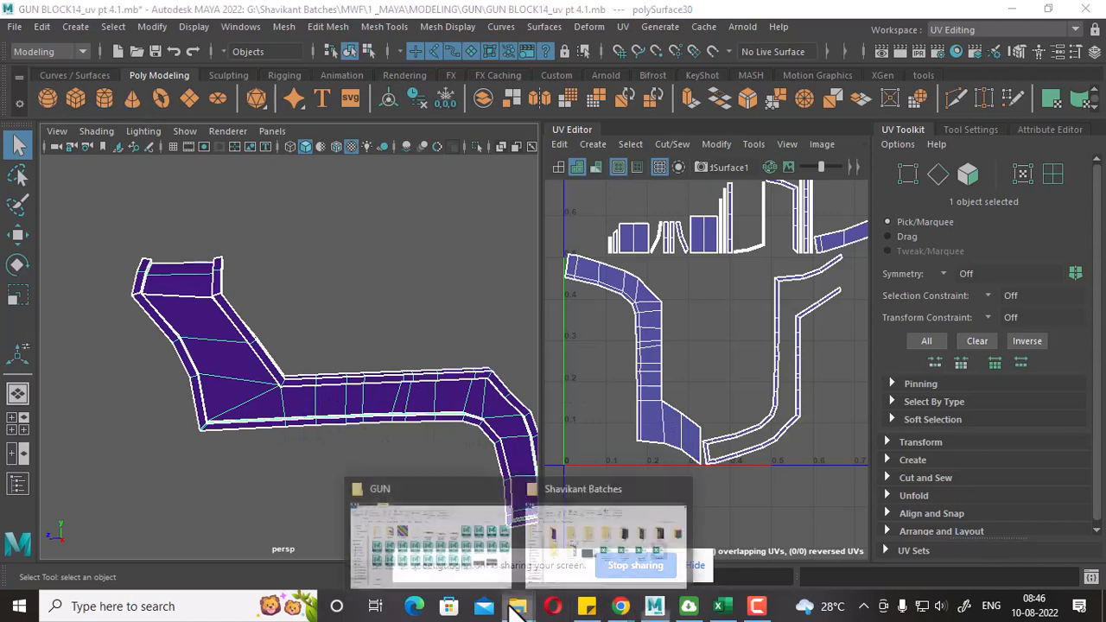
left_click(473, 543)
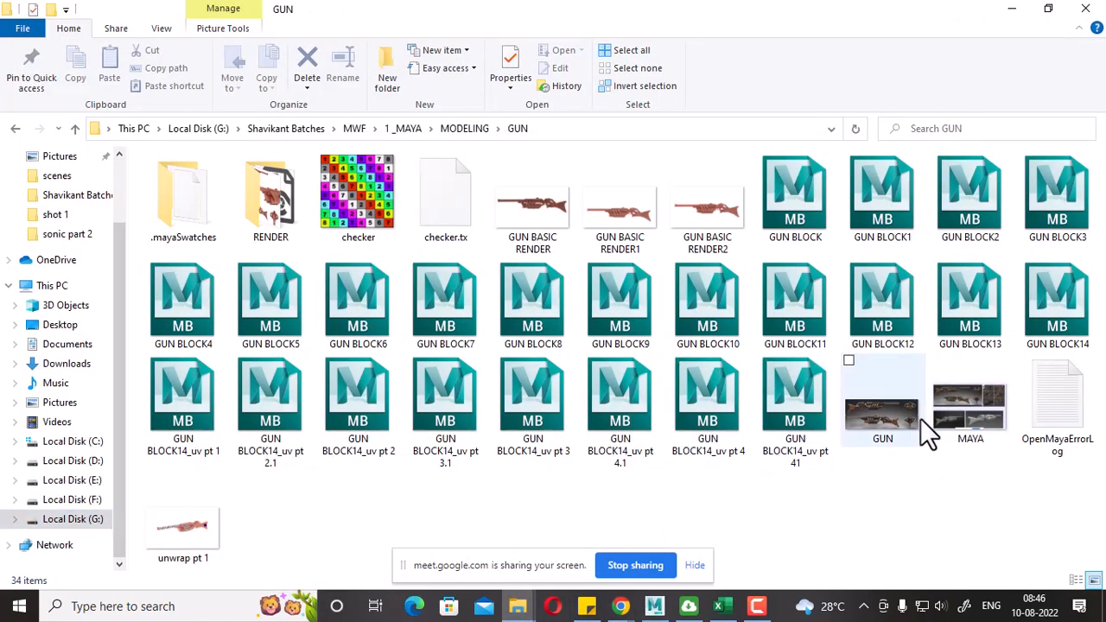
left_click(899, 411)
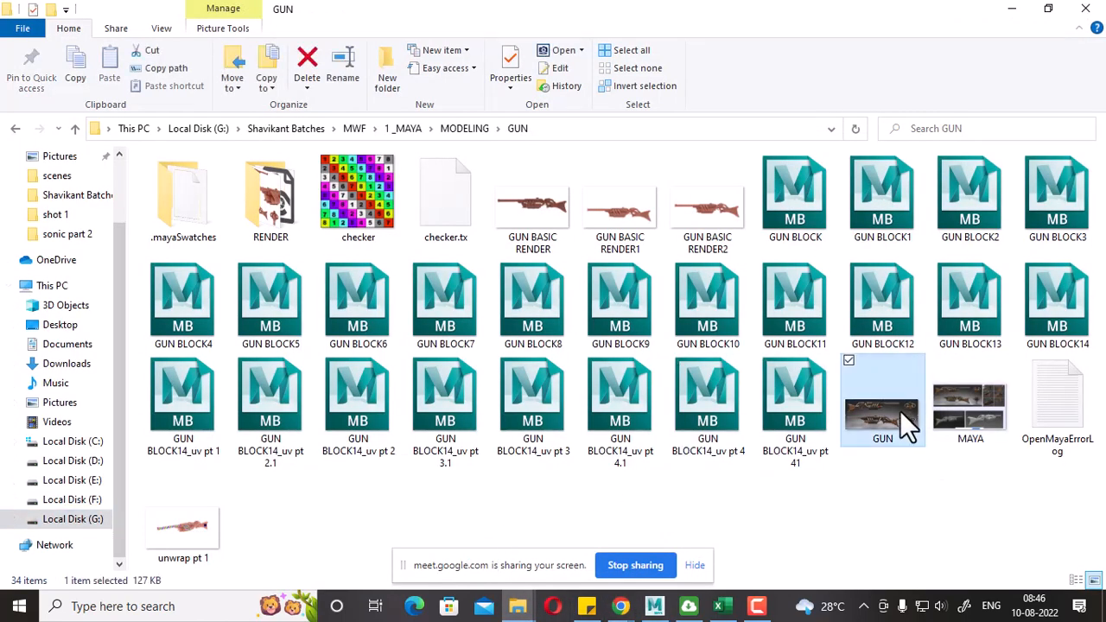
right_click(899, 410)
left_click(815, 321)
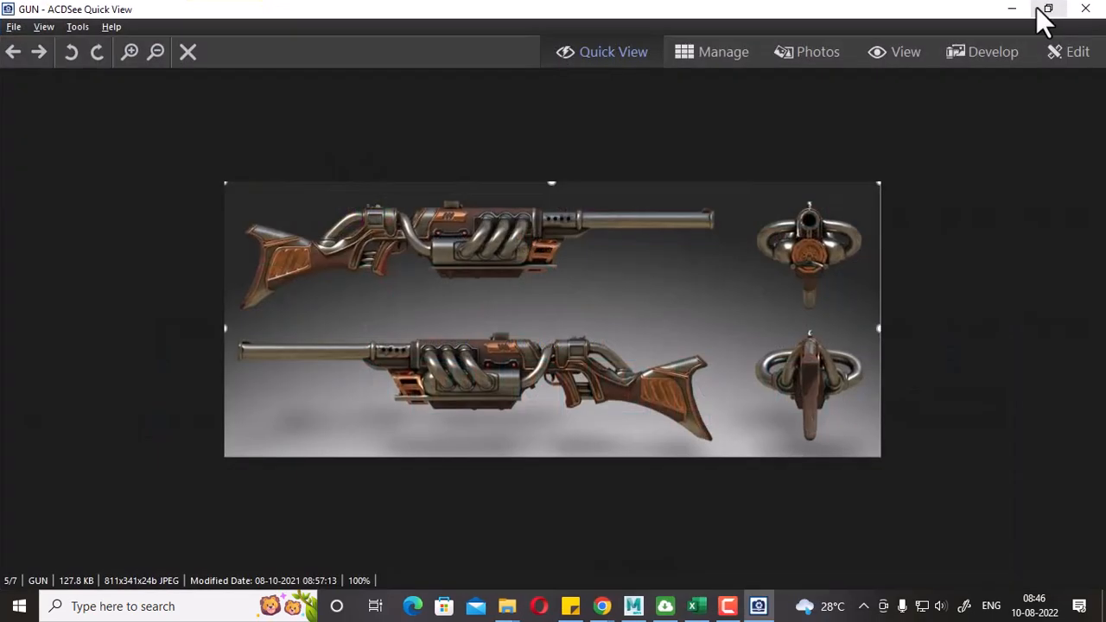
left_click(1046, 8)
left_click(1011, 10)
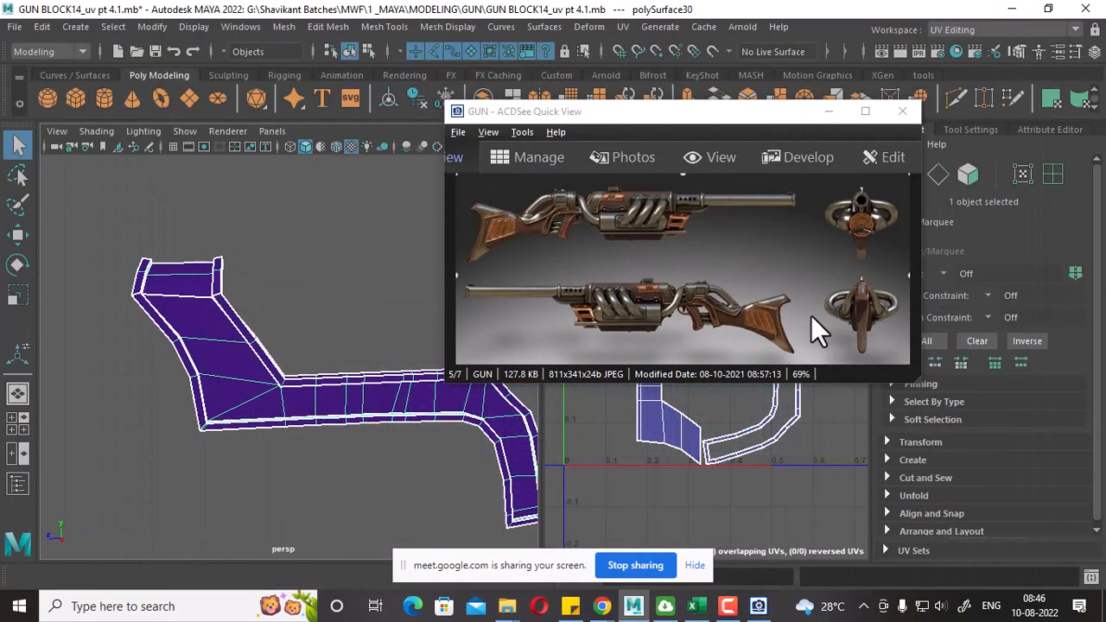
Enlarge the reference image around the trigger area to 300% and move its window off the UV layout.
scroll(770, 312, "up", 1)
scroll(772, 312, "up", 1)
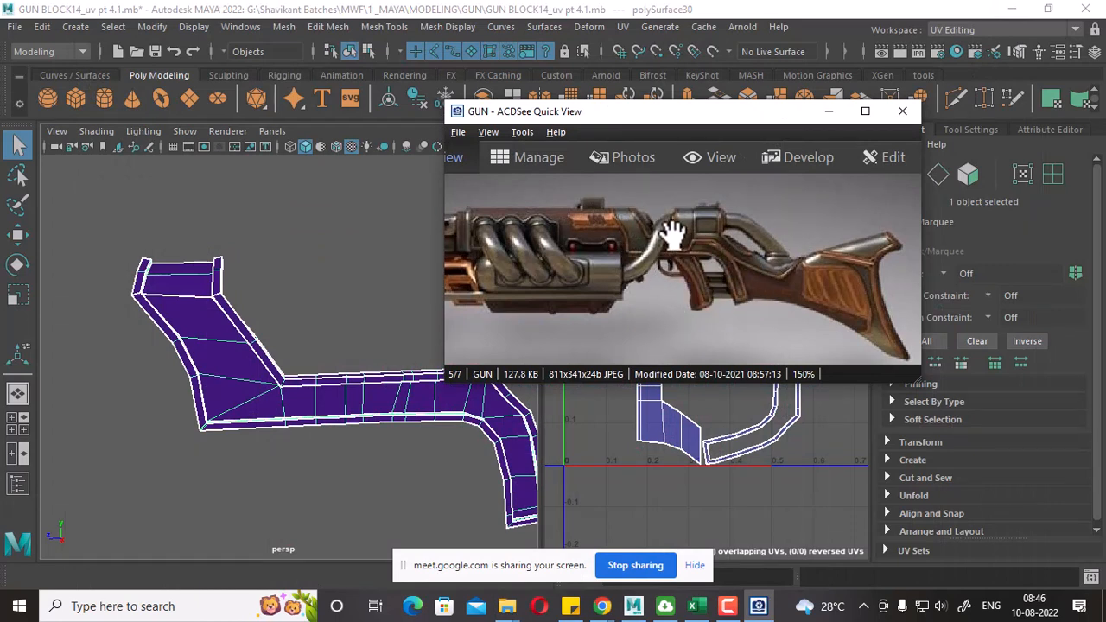
scroll(640, 235, "up", 2)
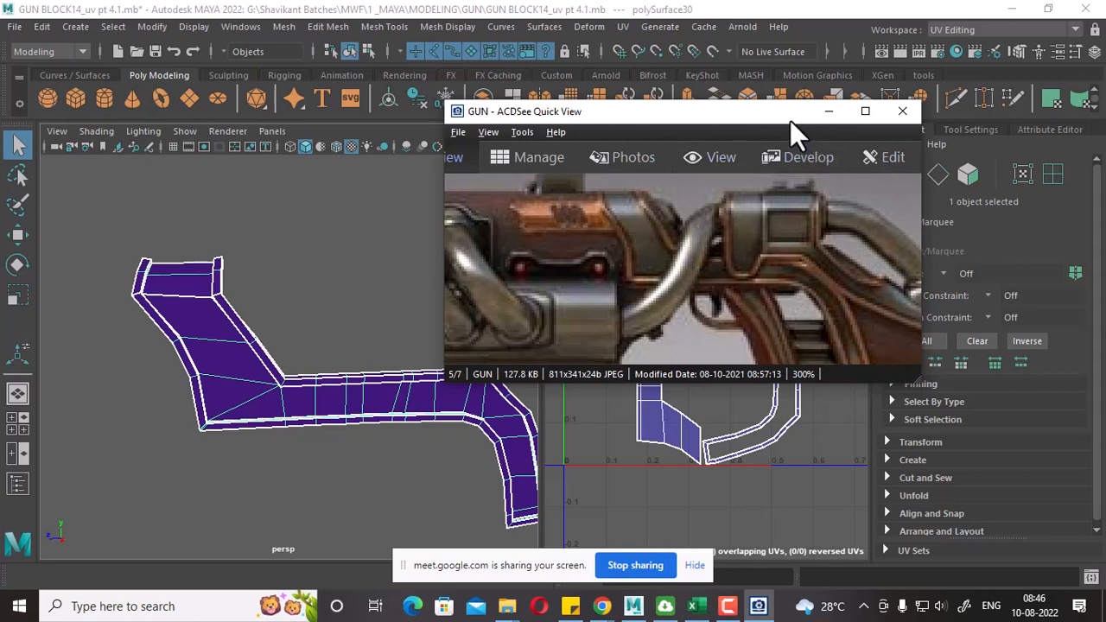
left_click_drag(774, 121, 403, 191)
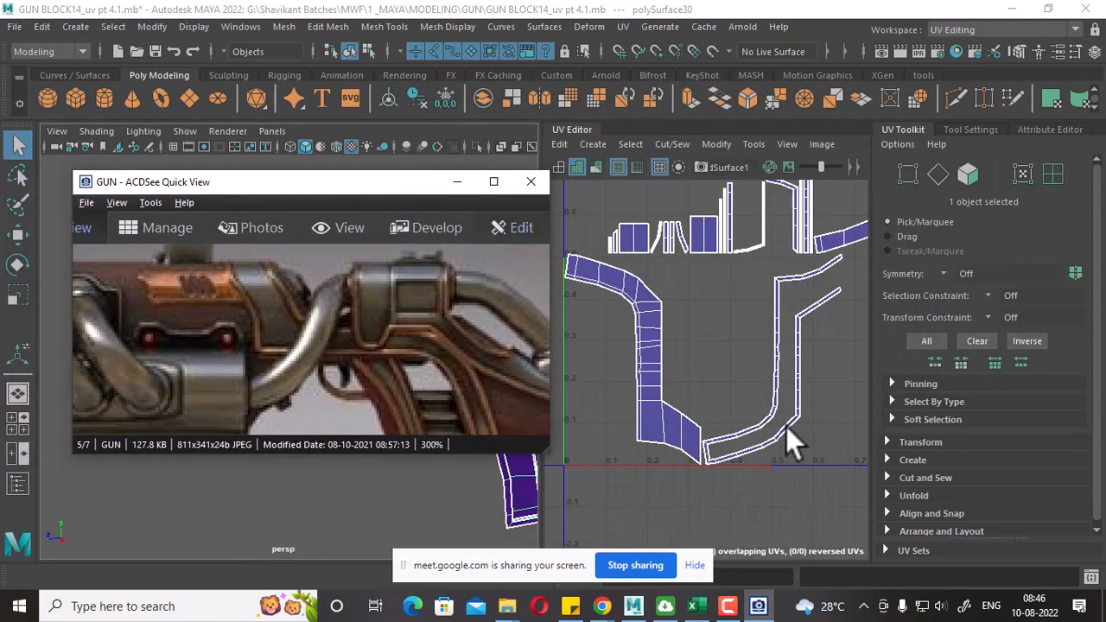
Select the whole wide side-face UV shell of the frame piece and rotate it 90° clockwise.
left_click(732, 360)
scroll(732, 359, "up", 3)
scroll(728, 309, "down", 3)
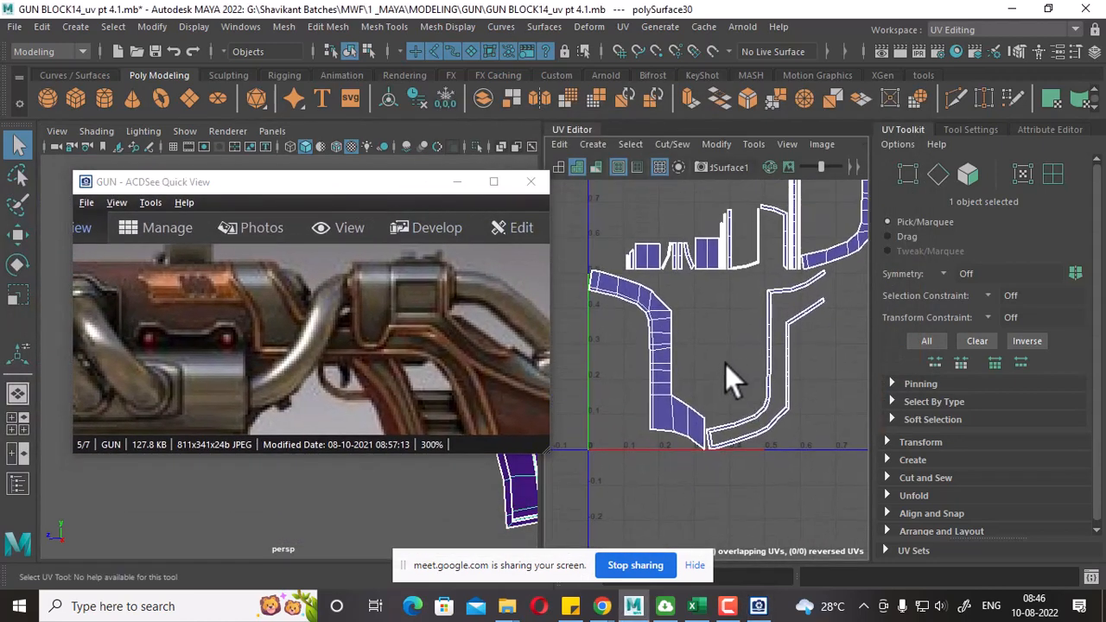
scroll(707, 380, "up", 2)
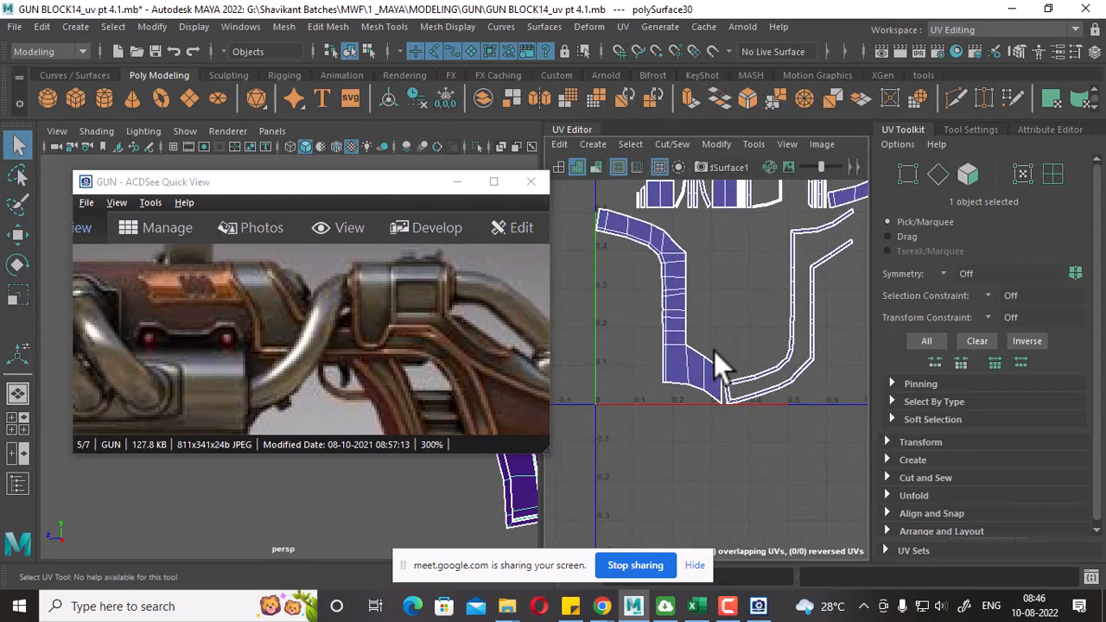
right_click_drag(689, 310, 754, 310)
left_click_drag(741, 278, 638, 350)
right_click_drag(676, 301, 735, 325, "ctrl")
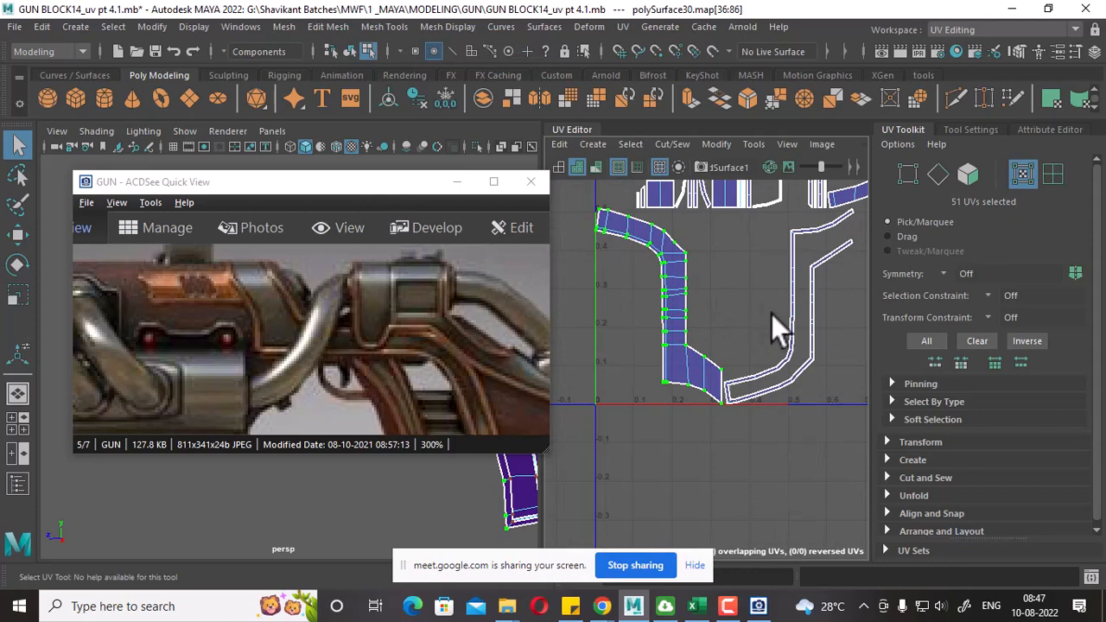
right_click_drag(743, 282, 831, 336, "shift")
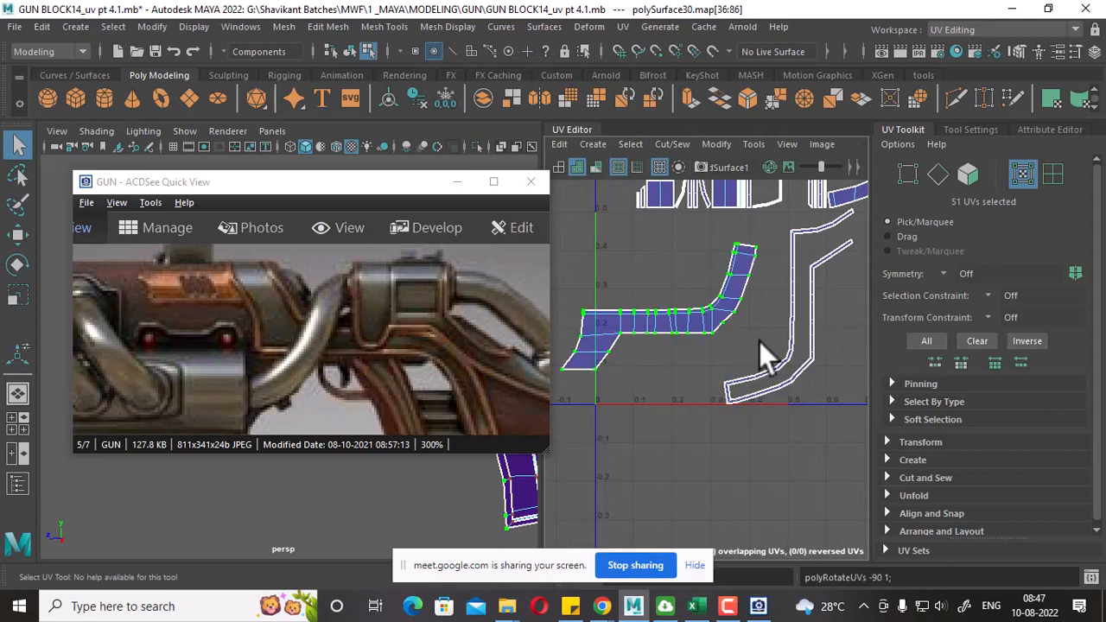
Move the reference window above the model, shrink it, and reframe the image on the body and trigger area.
middle_click_drag(759, 341, 801, 358, "alt")
middle_click_drag(822, 396, 693, 452, "alt")
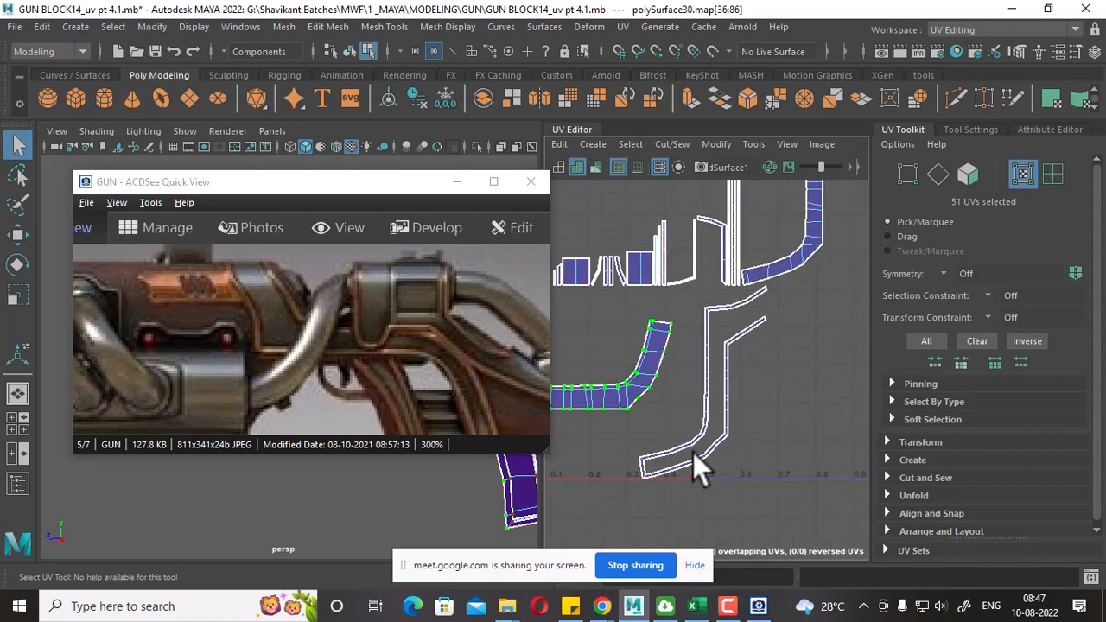
scroll(704, 452, "down", 3)
middle_click_drag(728, 368, 771, 424, "alt")
left_click_drag(392, 197, 341, 55)
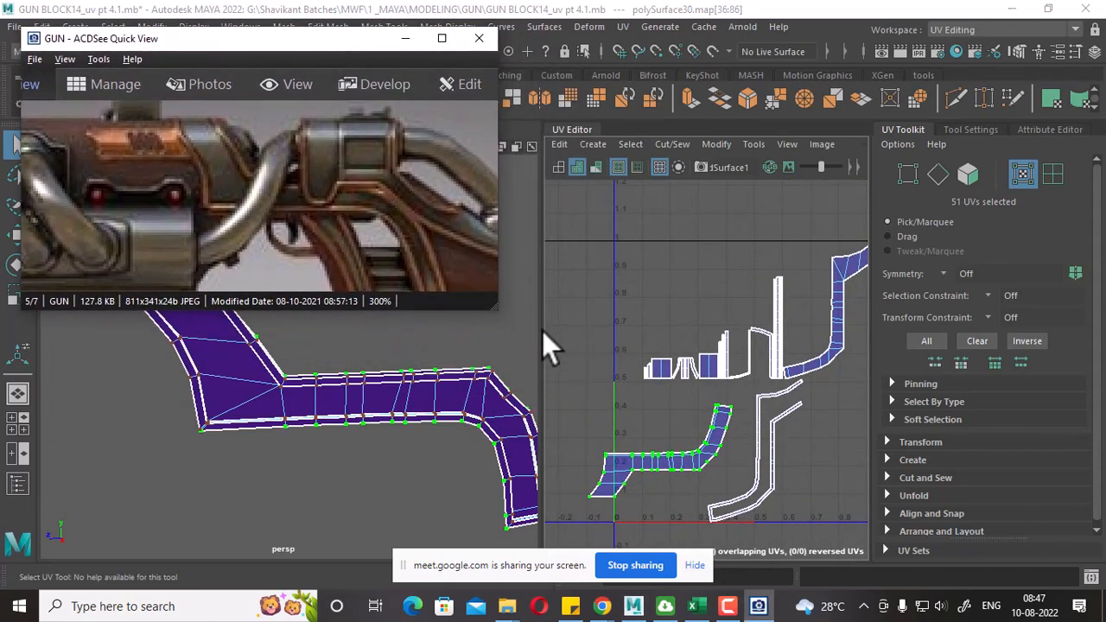
left_click_drag(496, 309, 473, 279)
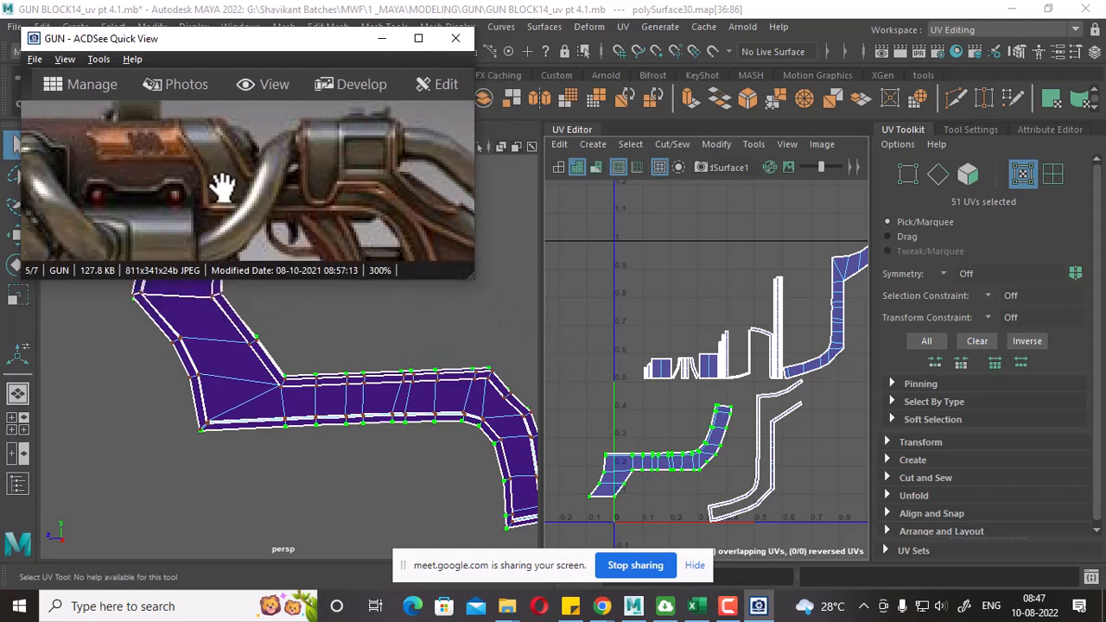
left_click_drag(222, 186, 229, 178)
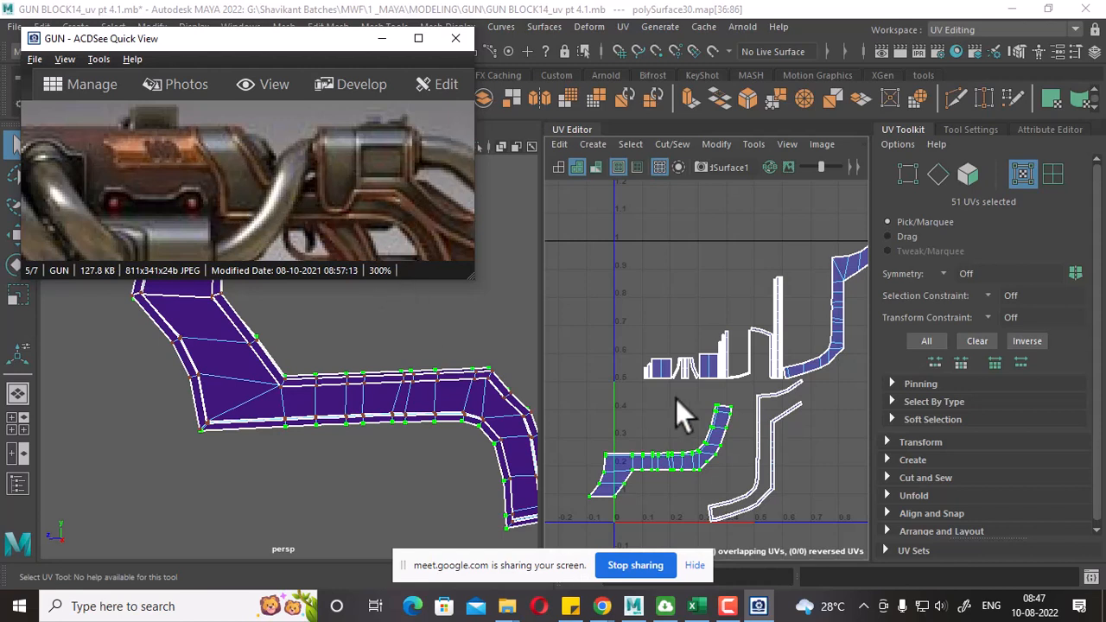
Select the whole thin border-strip UV shell beside the side-face shell and rotate it 90° clockwise.
middle_click_drag(790, 453, 774, 347, "alt")
scroll(774, 348, "up", 2)
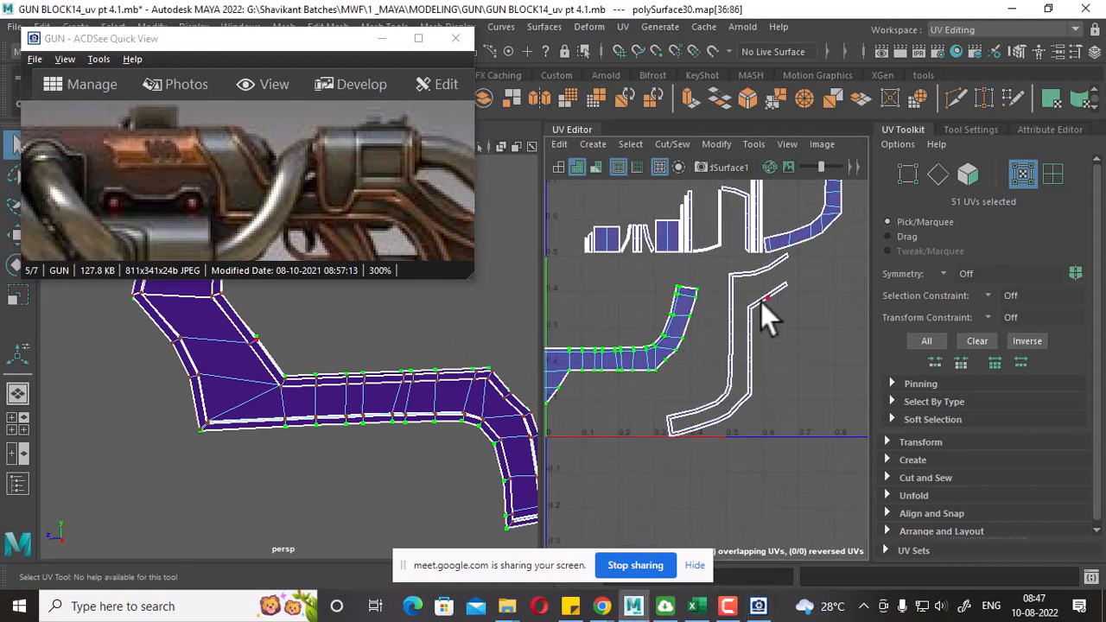
right_click_drag(761, 300, 827, 267)
left_click_drag(803, 268, 774, 296)
right_click_drag(770, 302, 871, 341, "ctrl")
Move the rotated border-strip shell away from the side-face shell, comparing its orientation with the model and reference image.
key("w")
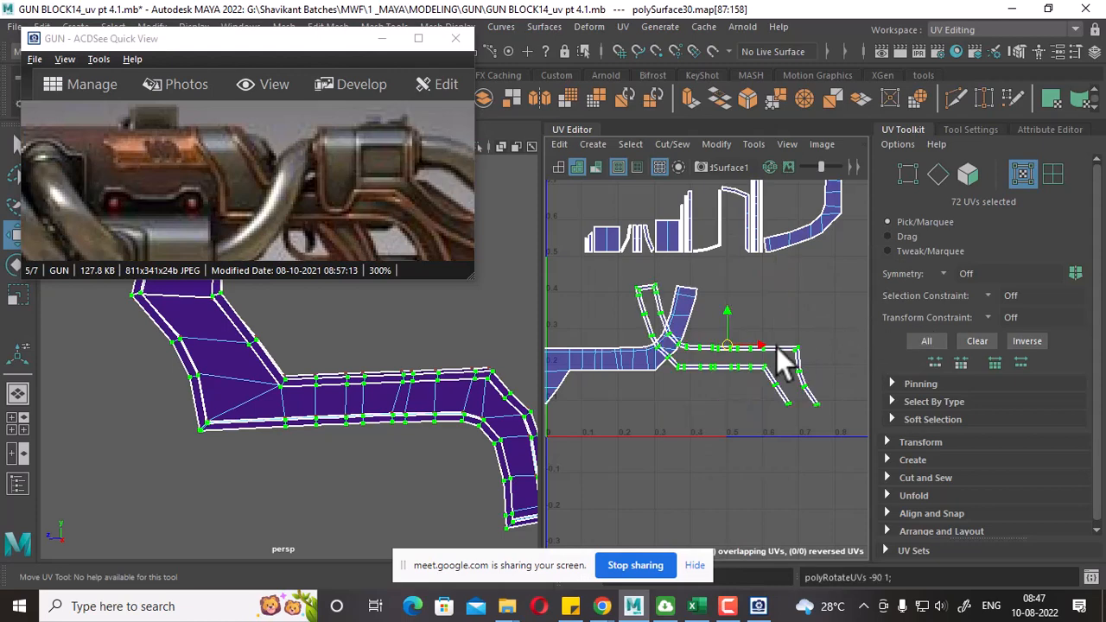
middle_click_drag(777, 348, 728, 355, "alt")
scroll(728, 355, "up", 1)
middle_click_drag(728, 426, 774, 427, "alt")
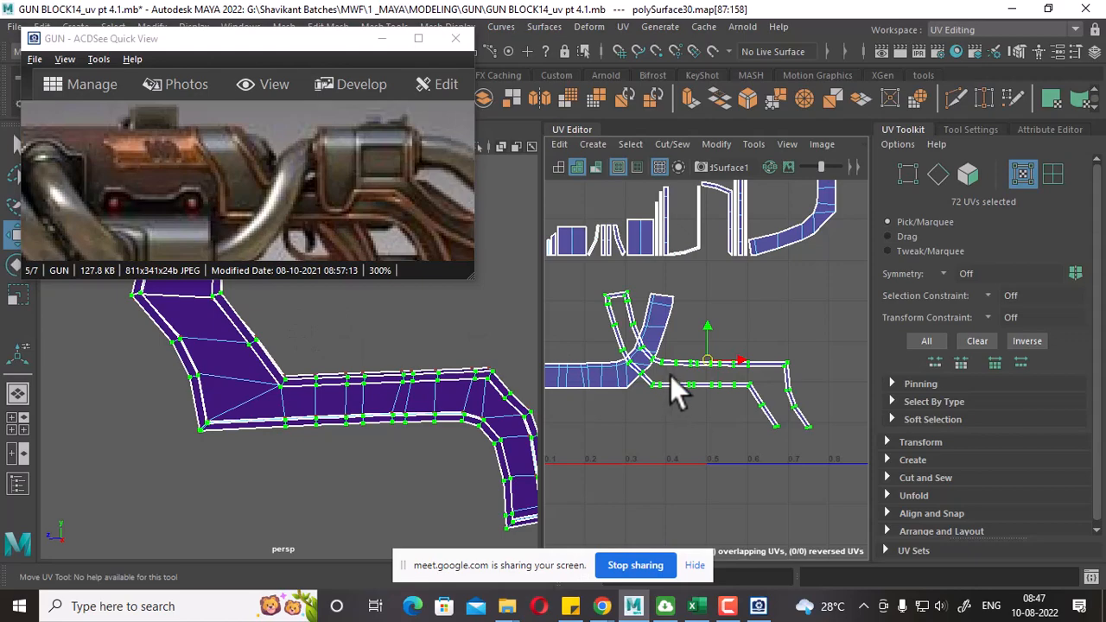
left_click_drag(200, 173, 355, 221)
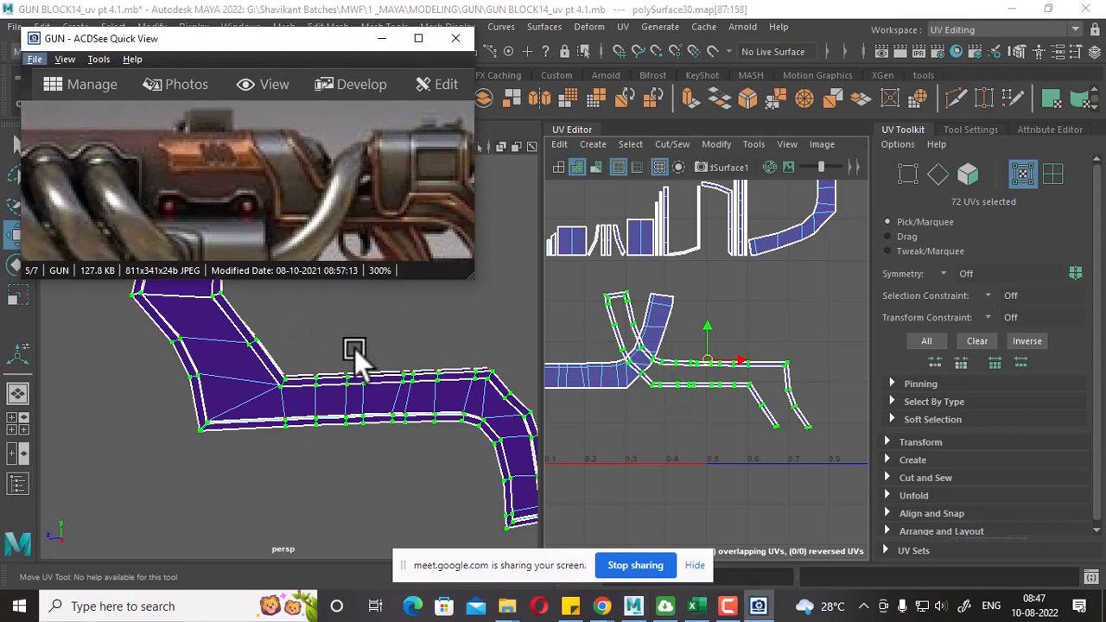
middle_click_drag(354, 348, 361, 413, "alt")
left_click_drag(361, 413, 411, 375, "alt")
right_click_drag(411, 376, 446, 433, "alt")
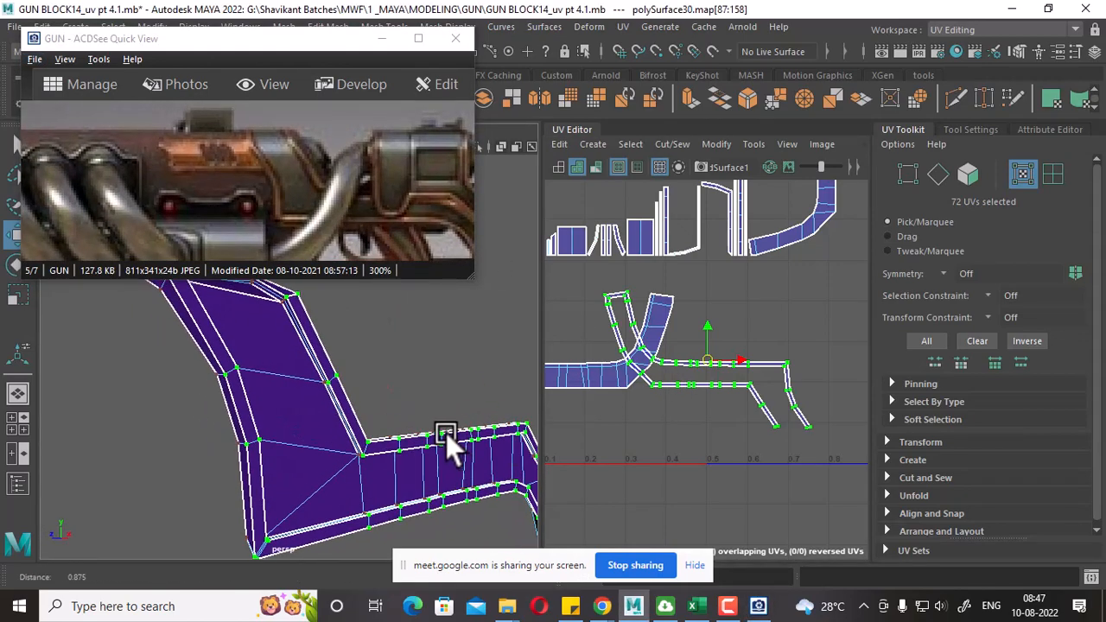
left_click_drag(446, 432, 458, 394, "alt")
middle_click_drag(667, 387, 689, 404, "alt")
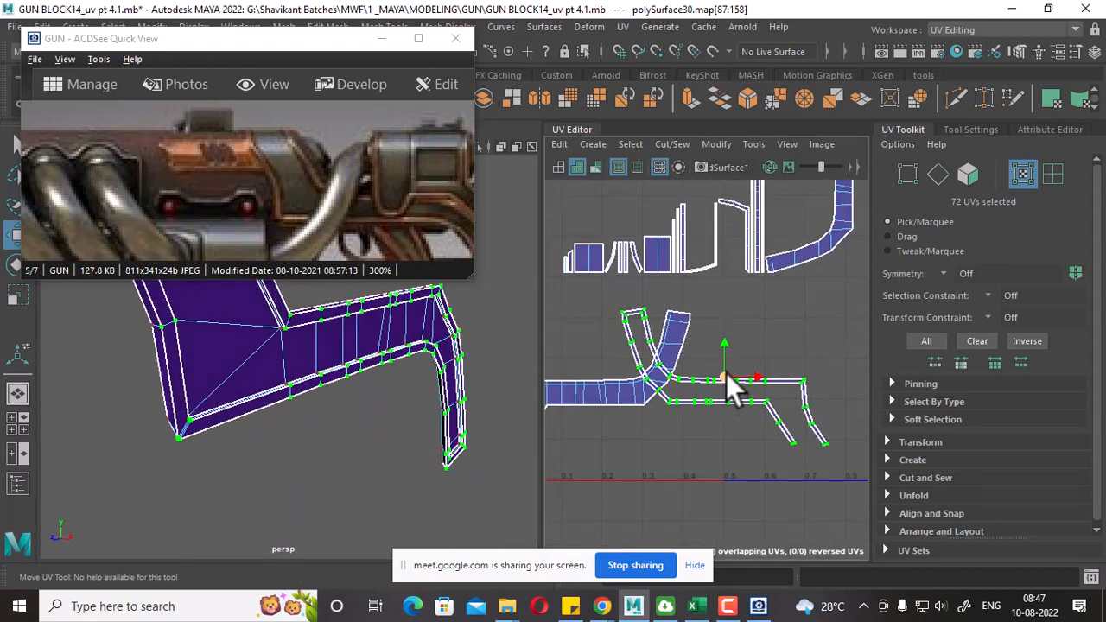
left_click_drag(726, 373, 788, 394)
scroll(760, 406, "down", 2)
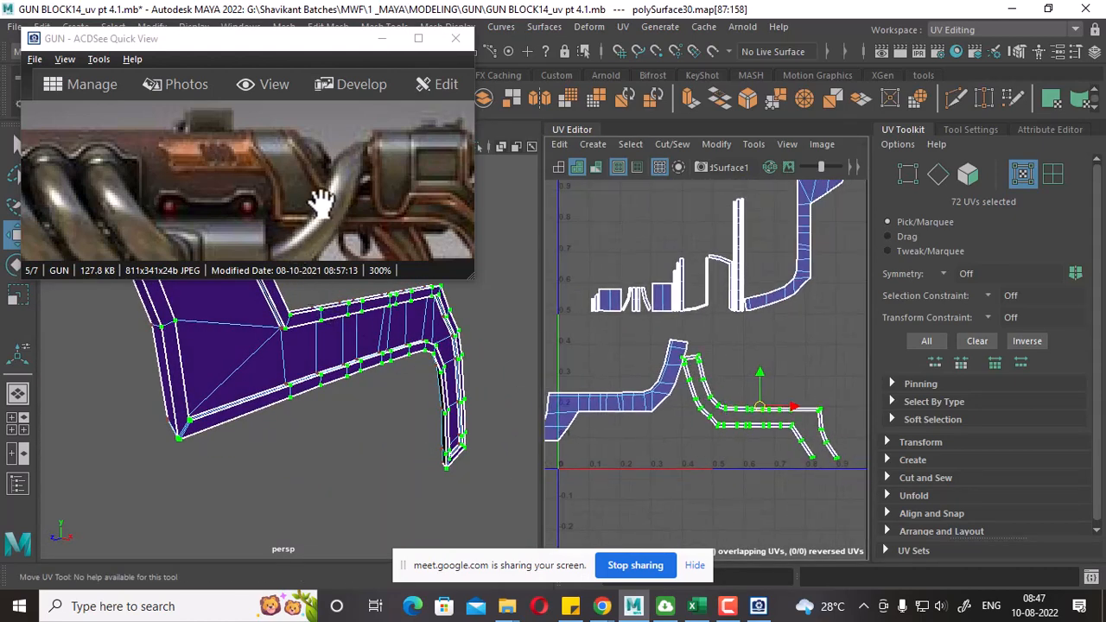
middle_click_drag(723, 371, 696, 326, "alt")
scroll(704, 391, "up", 3)
middle_click_drag(726, 406, 690, 412, "alt")
right_click_drag(688, 377, 668, 323, "alt")
middle_click_drag(697, 395, 678, 384, "alt")
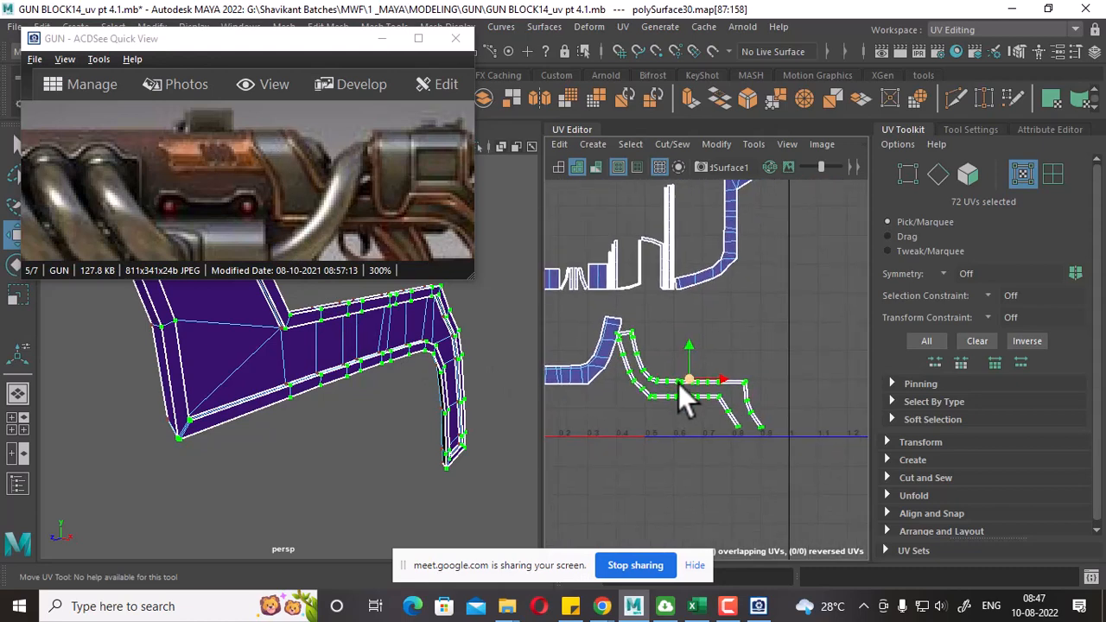
right_click_drag(678, 384, 679, 406, "alt")
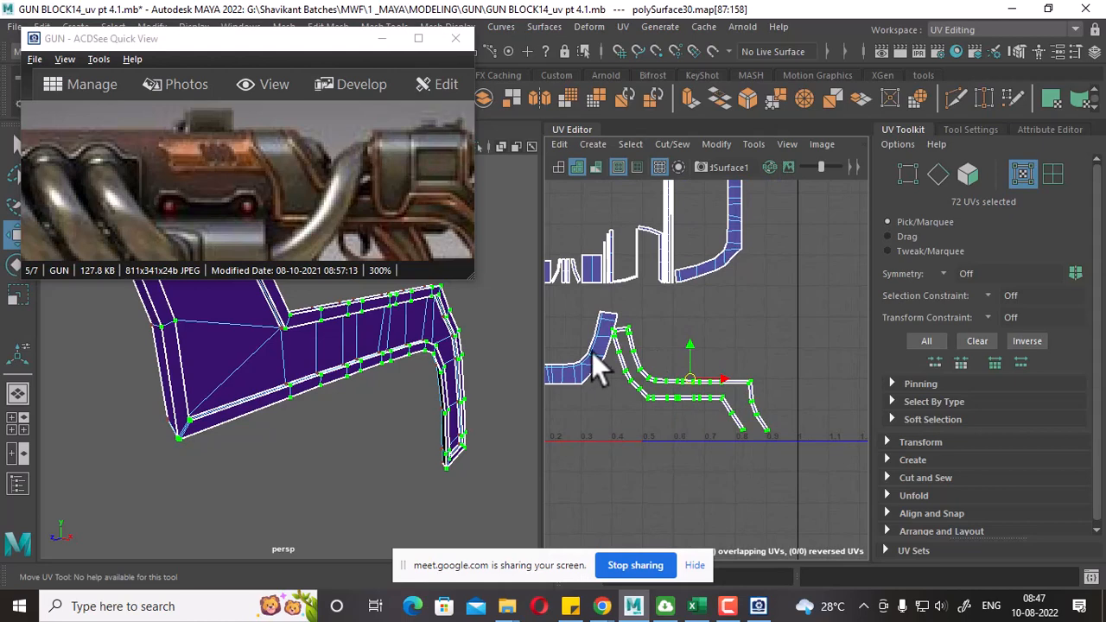
Select the whole upright side-face UV shell and examine which part of the frame piece it covers on the model.
middle_click_drag(708, 350, 786, 415, "alt")
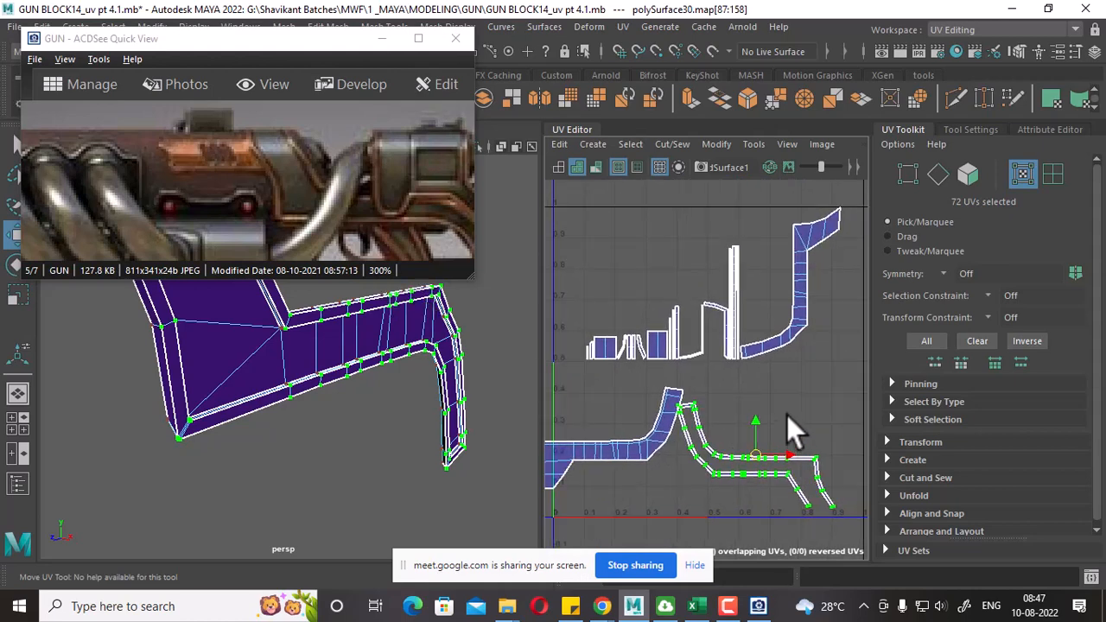
right_click_drag(787, 415, 809, 353, "alt")
left_click_drag(821, 319, 780, 348)
right_click_drag(780, 347, 846, 366, "ctrl")
left_click_drag(337, 402, 523, 434, "alt")
right_click_drag(523, 434, 356, 382, "alt")
middle_click_drag(356, 381, 388, 476, "alt")
left_click_drag(388, 476, 516, 457, "alt")
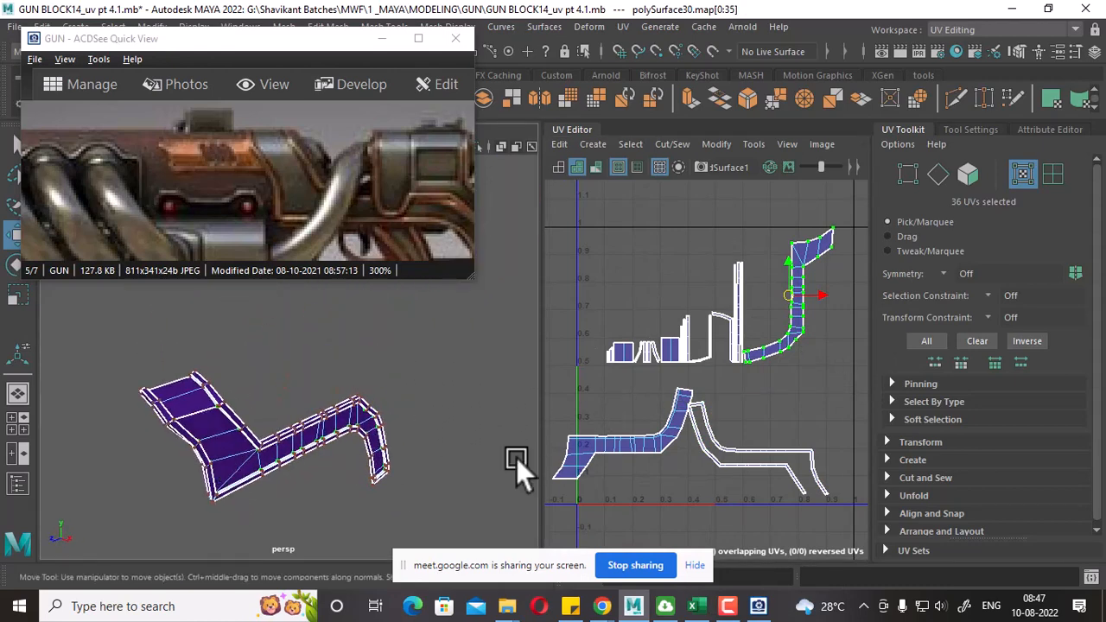
left_click_drag(304, 413, 278, 418, "alt")
right_click_drag(279, 418, 316, 469, "alt")
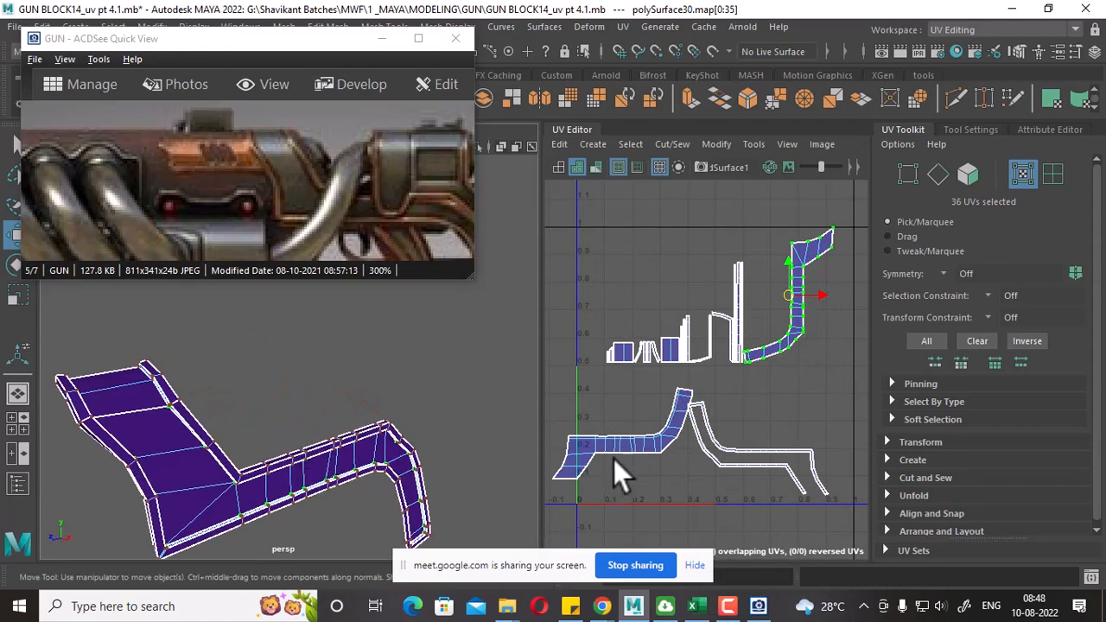
Select the whole horizontal side-face UV shell and compare its position and orientation with the frame piece on the model.
middle_click_drag(613, 459, 664, 363, "alt")
right_click_drag(664, 362, 662, 439, "alt")
right_click_drag(659, 343, 721, 343)
left_click_drag(685, 322, 643, 368)
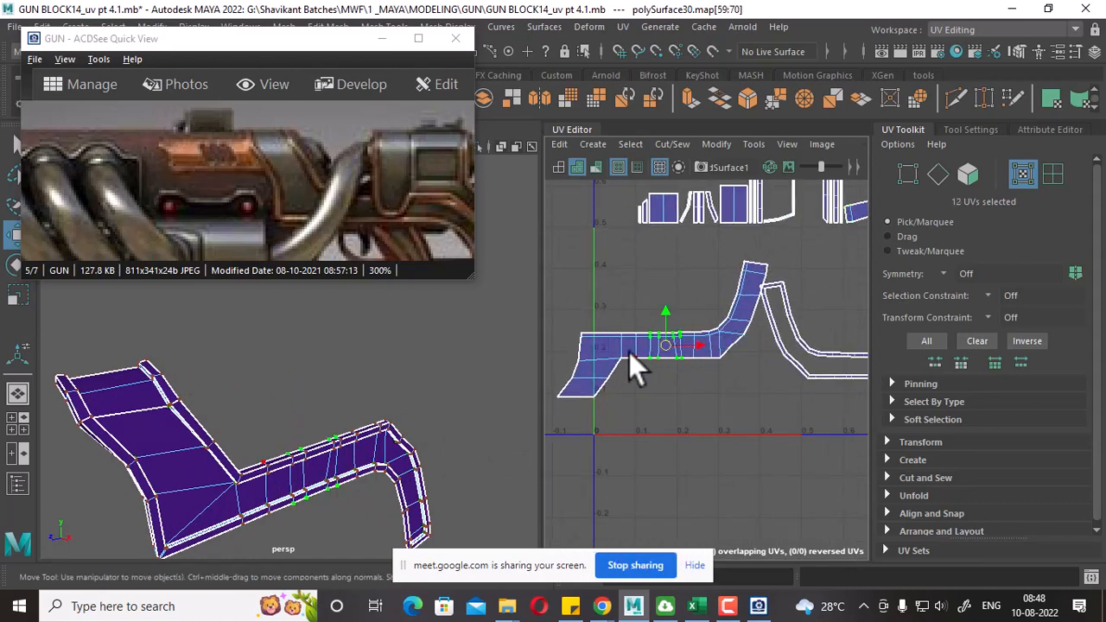
right_click_drag(630, 351, 734, 385, "ctrl")
right_click_drag(679, 298, 682, 355, "ctrl")
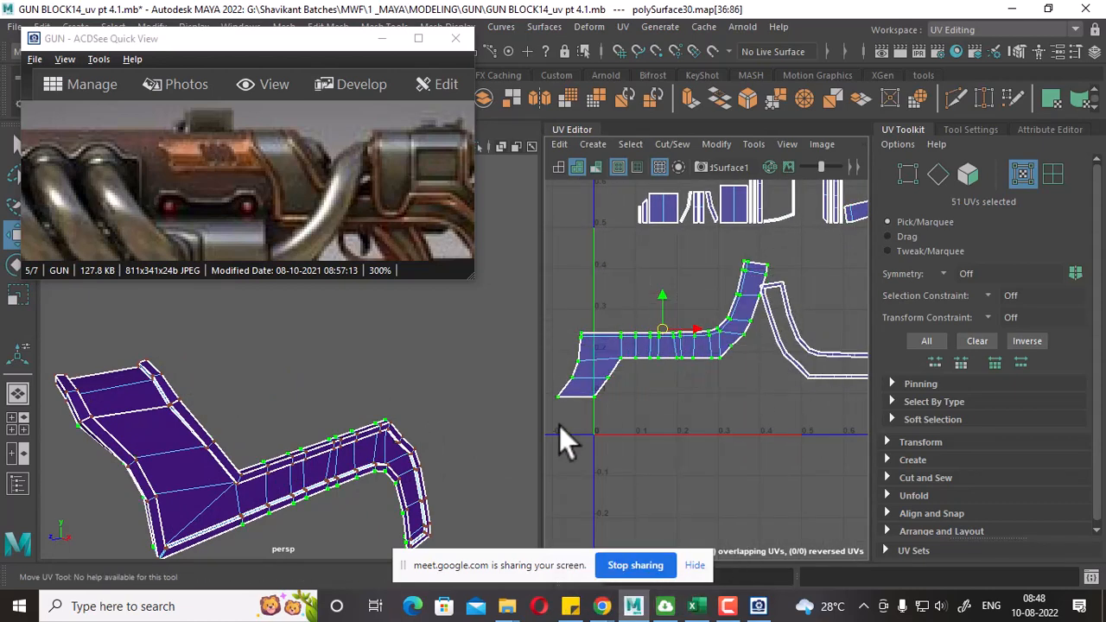
middle_click_drag(272, 503, 306, 484, "alt")
key("4")
mouse_move(310, 488)
left_mouse_down("alt")
mouse_move(346, 501)
mouse_move(374, 495)
mouse_move(505, 413)
mouse_move(563, 423)
mouse_move(392, 462)
left_mouse_up("alt")
key("5")
scroll(728, 385, "down", 2)
Select the whole upright side-face UV shell, rotate it 90° clockwise, and place it just above the border-strip shell.
middle_click_drag(750, 382, 682, 510, "alt")
scroll(743, 371, "down", 2)
left_click(784, 385)
right_click_drag(784, 385, 812, 388, "ctrl")
right_click_drag(786, 324, 872, 345, "shift")
left_click_drag(788, 336, 784, 444)
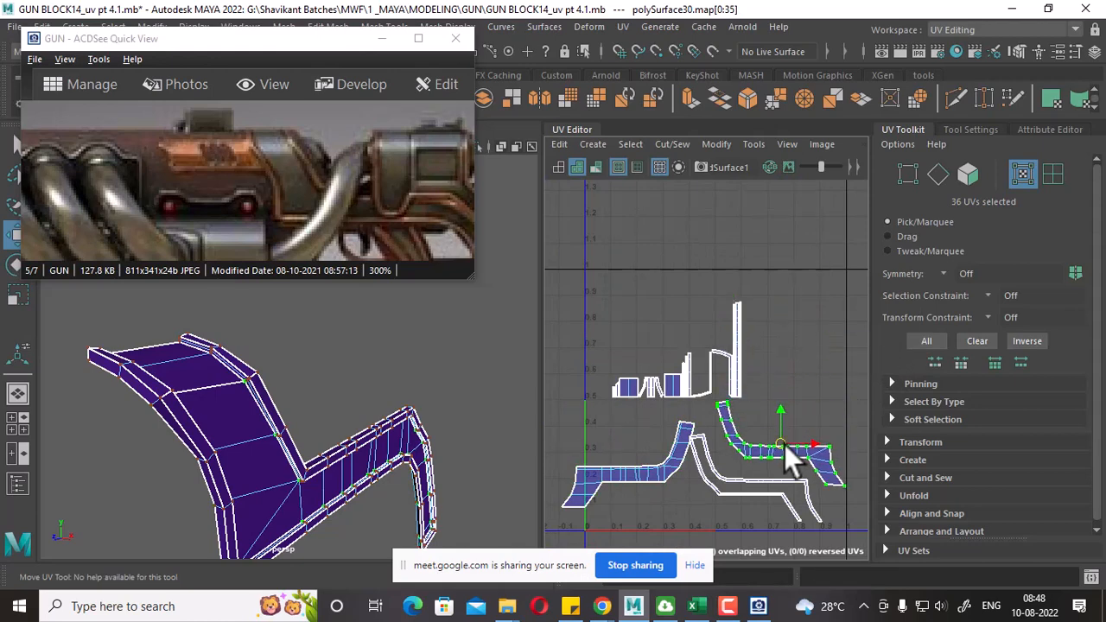
middle_click_drag(784, 444, 730, 361, "alt")
scroll(741, 404, "up", 2)
left_click_drag(719, 384, 720, 399)
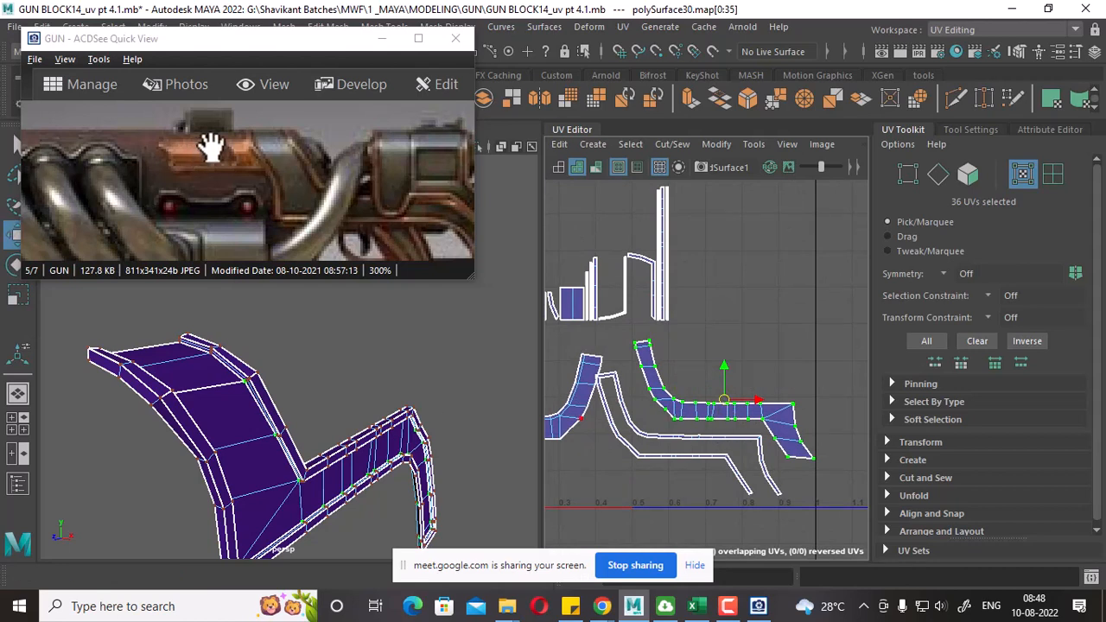
Select the whole border-strip UV shell and move it down, clear of the rotated side-face shell.
left_click_drag(395, 456, 366, 467, "alt")
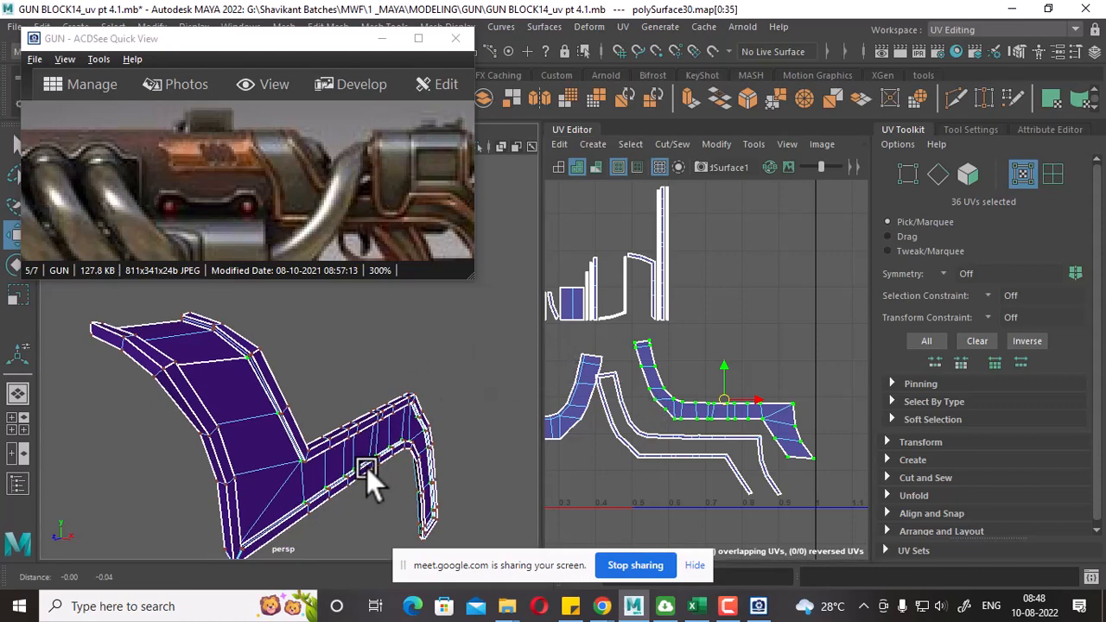
middle_click_drag(366, 467, 369, 447, "alt")
middle_click_drag(762, 461, 759, 348, "alt")
right_click_drag(758, 347, 767, 420, "alt")
left_click_drag(821, 379, 791, 393)
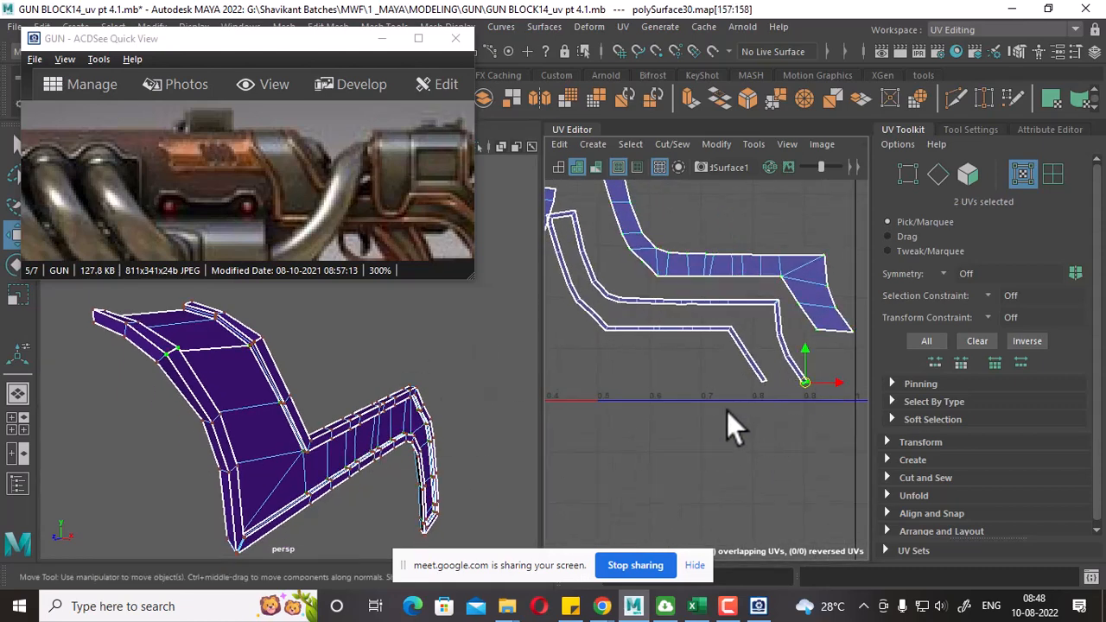
right_click_drag(726, 411, 801, 385, "ctrl")
right_click_drag(775, 419, 726, 359, "alt")
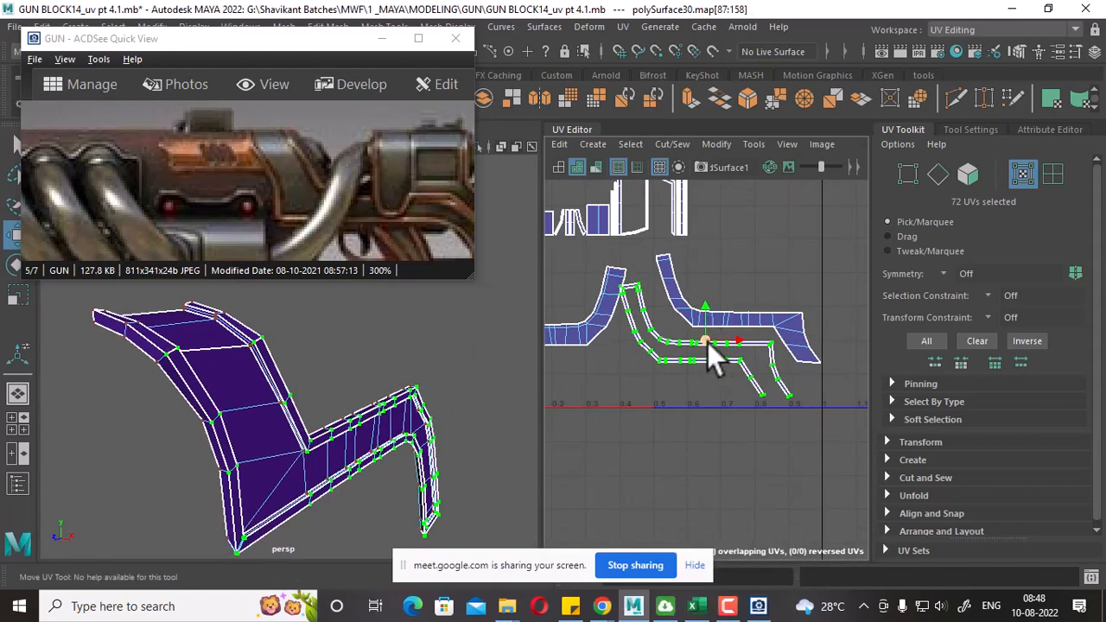
left_click_drag(707, 342, 729, 386)
middle_click_drag(702, 292, 681, 366, "alt")
right_click_drag(677, 323, 683, 339, "alt")
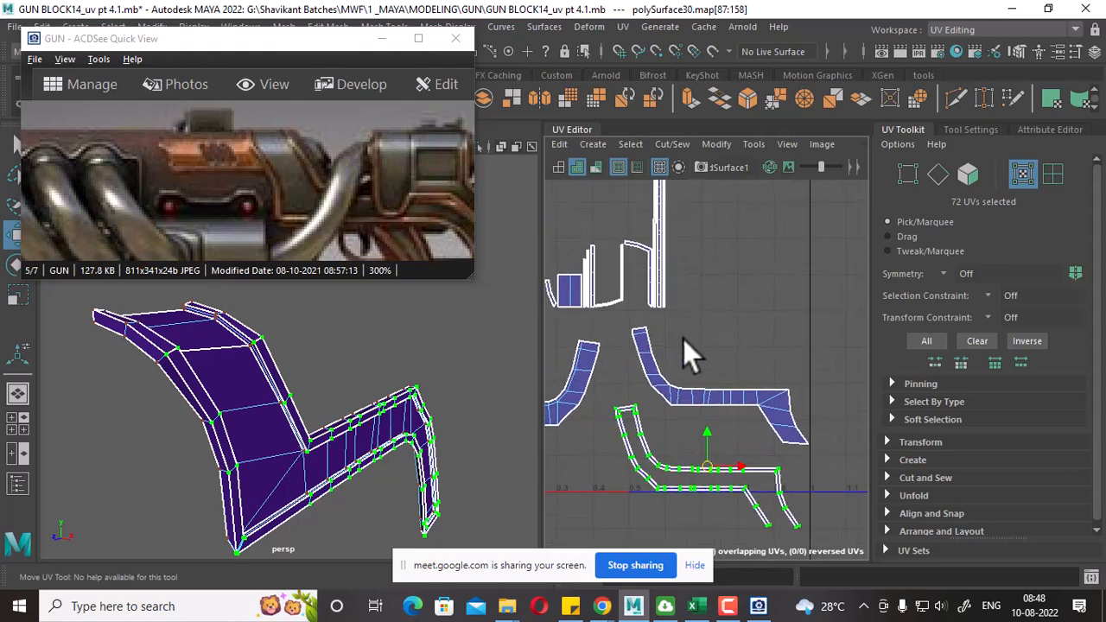
middle_click_drag(732, 332, 760, 378, "alt")
left_click_drag(294, 432, 317, 412, "alt")
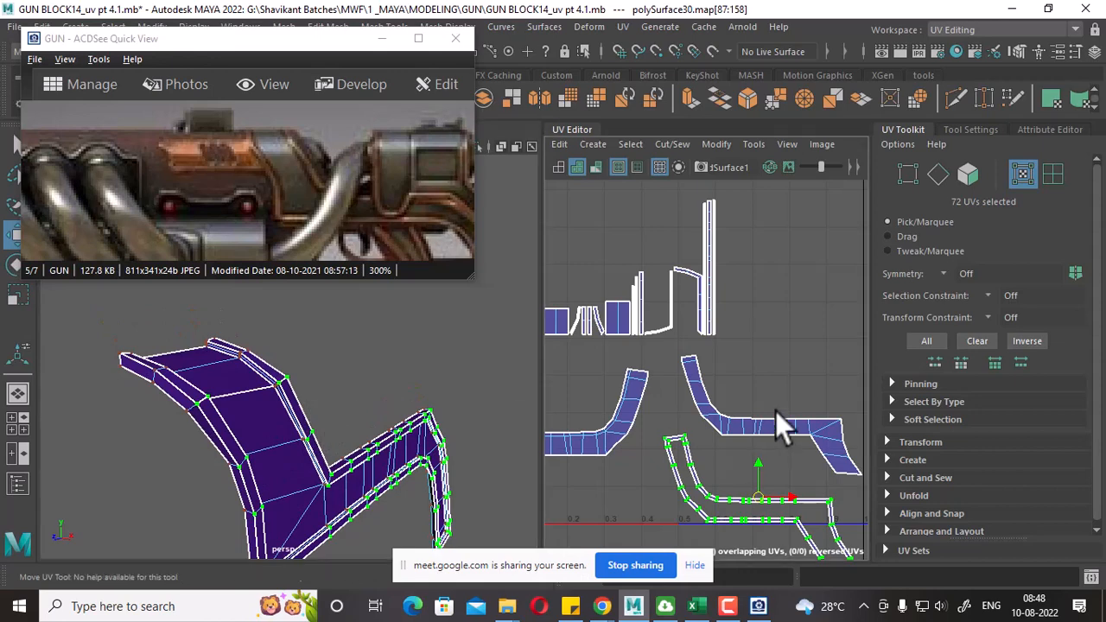
Select an inner edge near the border strip's upper end and examine where it lies on the model against the reference image.
right_click_drag(774, 411, 789, 273)
middle_click_drag(789, 273, 785, 196, "alt")
right_click_drag(760, 311, 771, 368, "alt")
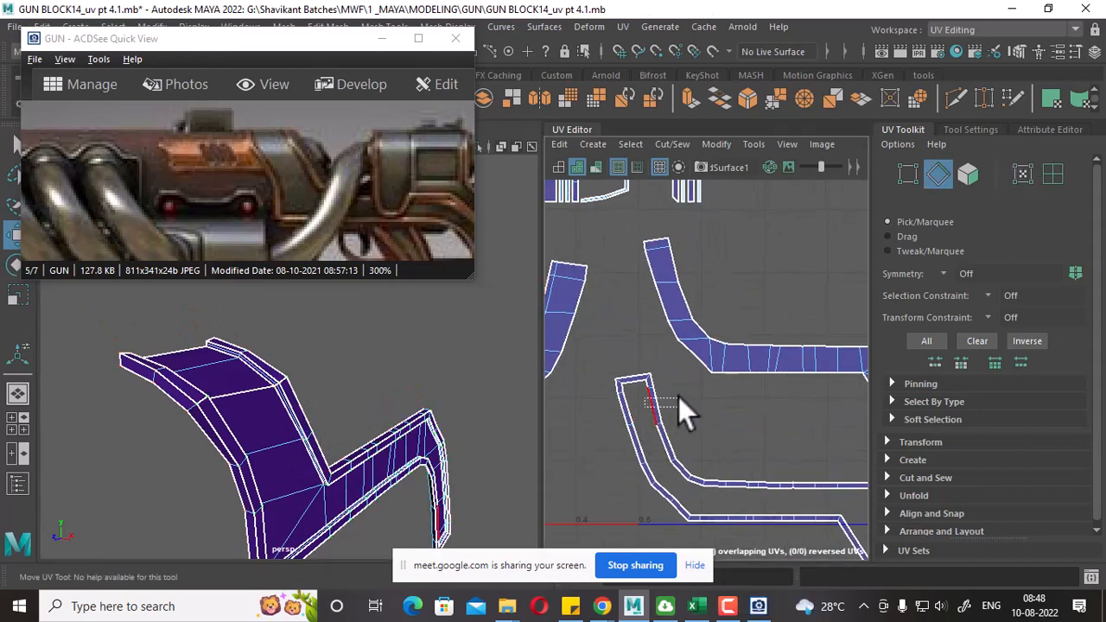
left_click_drag(678, 396, 679, 397)
left_click_drag(342, 417, 308, 405, "alt")
middle_click_drag(418, 512, 327, 453, "alt")
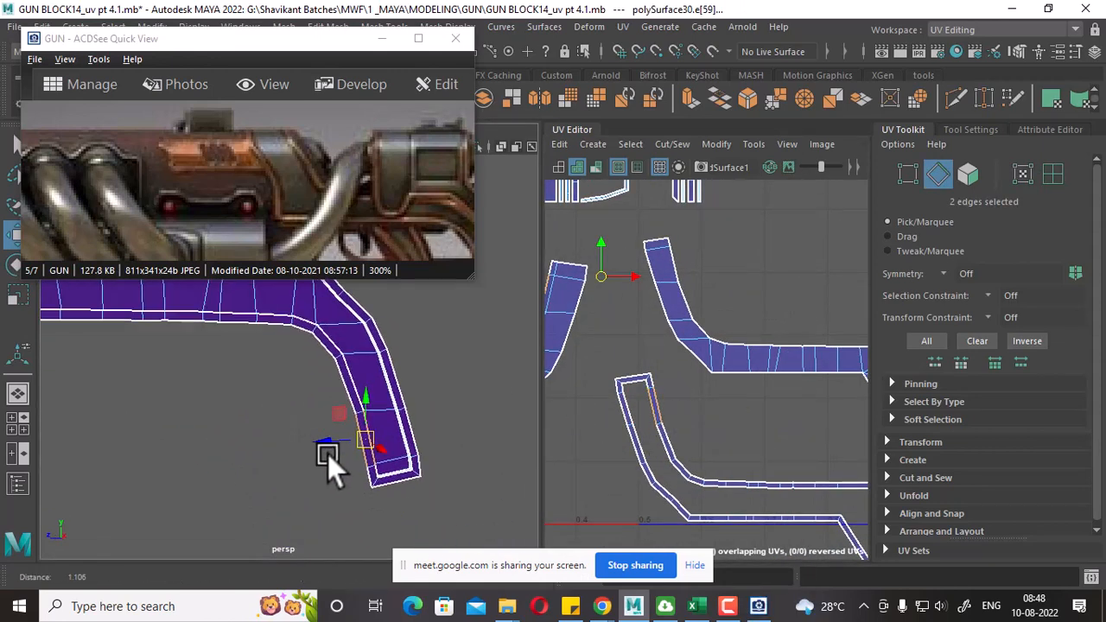
left_click_drag(328, 453, 442, 452, "alt")
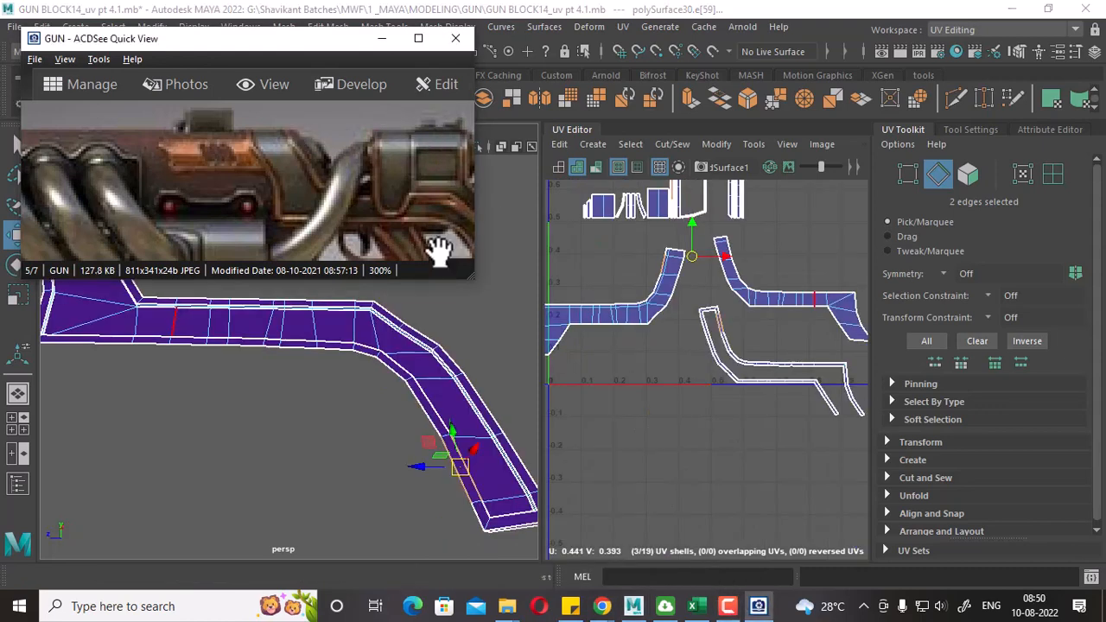
scroll(704, 324, "down", 3)
scroll(701, 406, "up", 3)
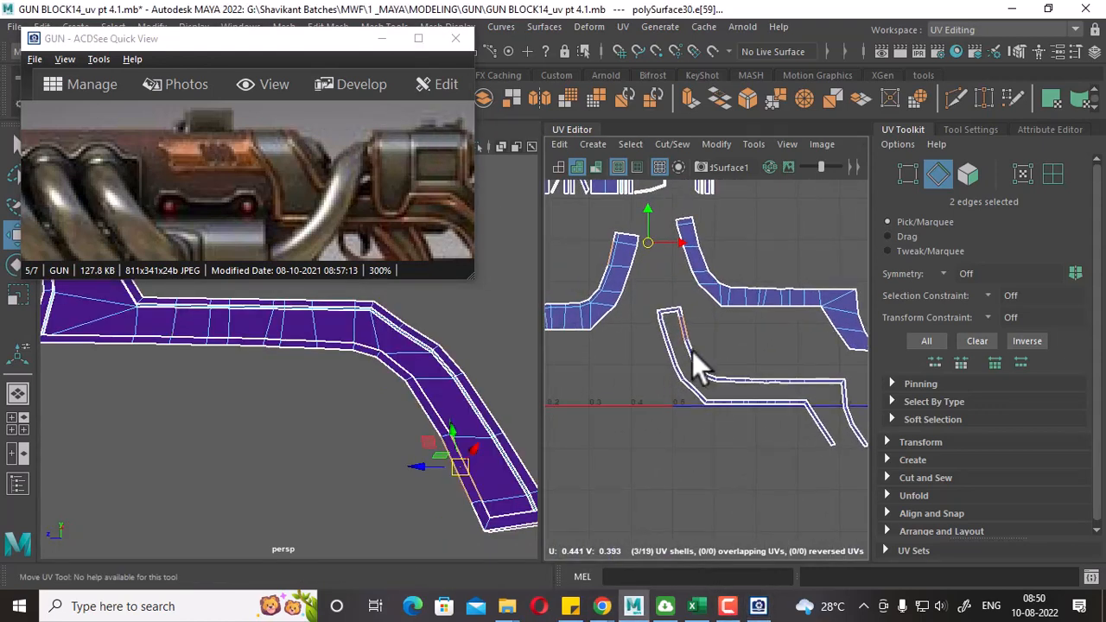
left_click_drag(510, 466, 480, 494, "alt")
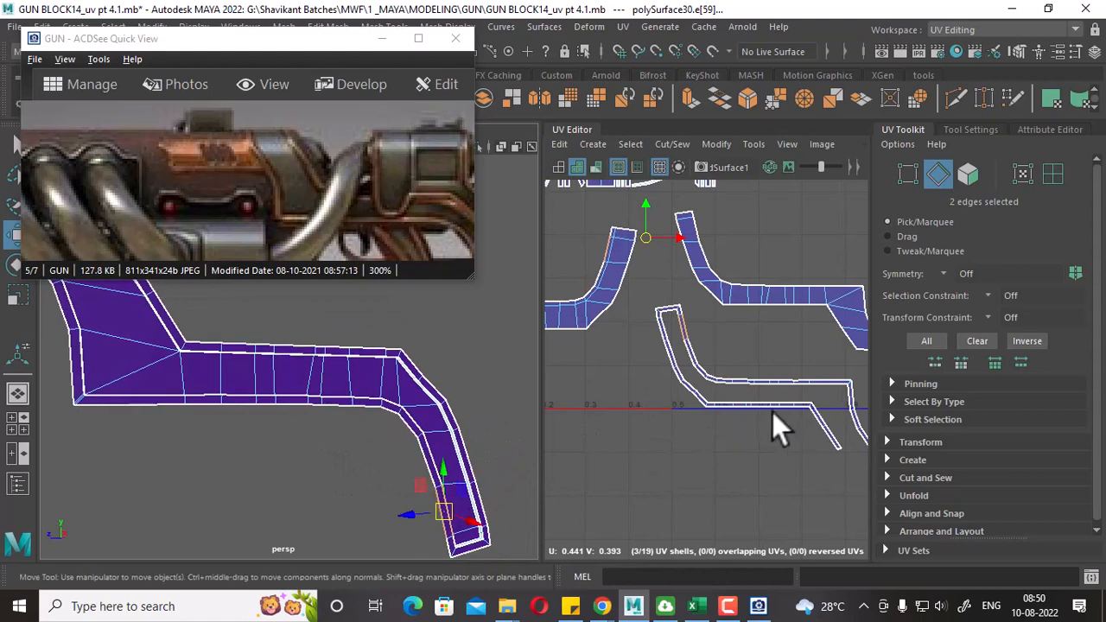
middle_click_drag(772, 404, 741, 316, "alt")
scroll(722, 298, "down", 1)
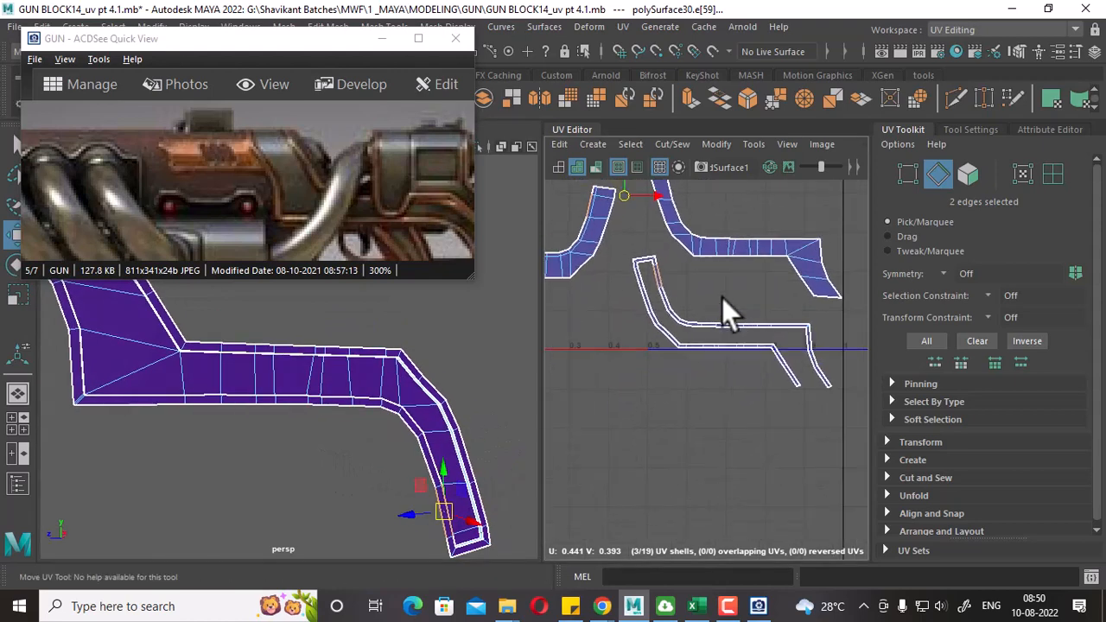
middle_click_drag(707, 352, 731, 358, "alt")
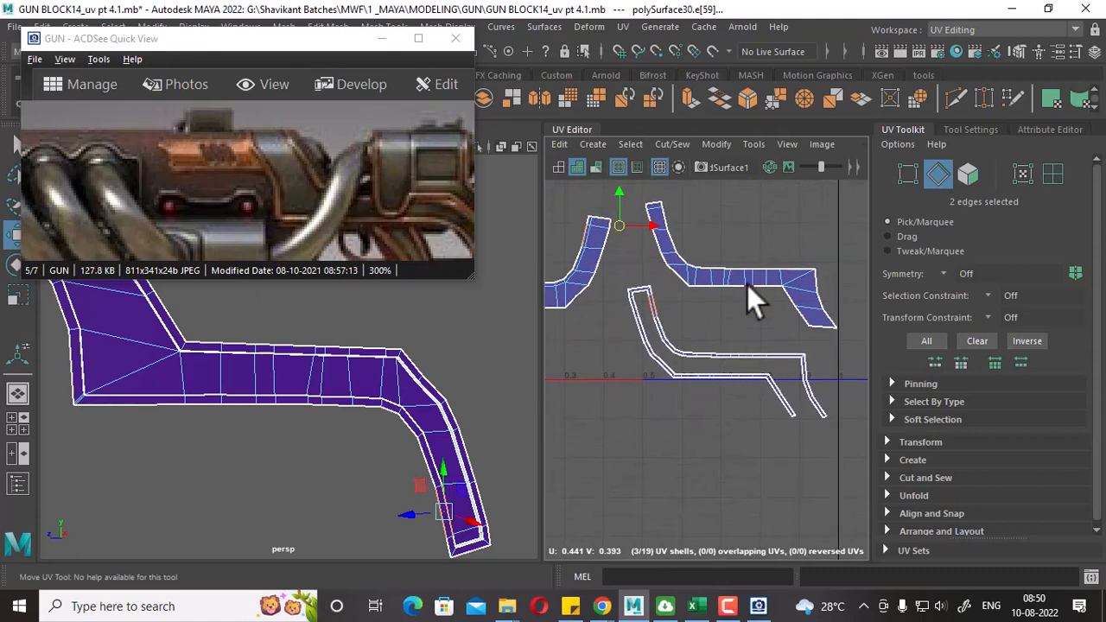
mouse_move(199, 366)
left_mouse_down("alt")
mouse_move(228, 384)
mouse_move(190, 405)
mouse_move(187, 373)
left_mouse_up("alt")
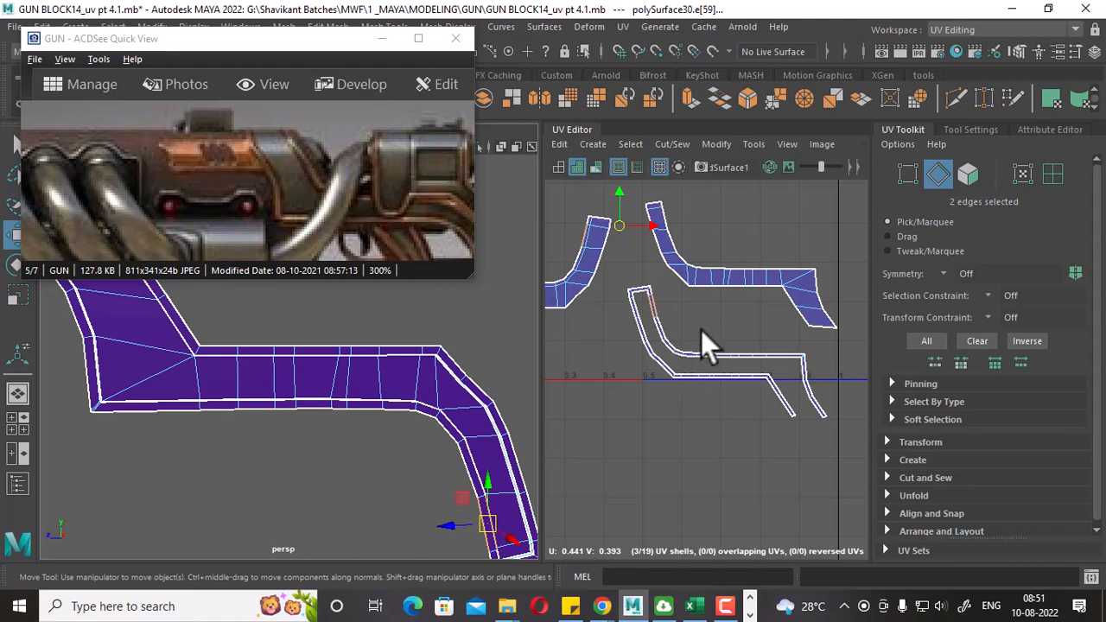
Select UVs on the border strip's straight section to locate them on the model, and enlarge the UV Editor to full view.
right_click_drag(700, 332, 768, 338)
left_click_drag(782, 345, 751, 368)
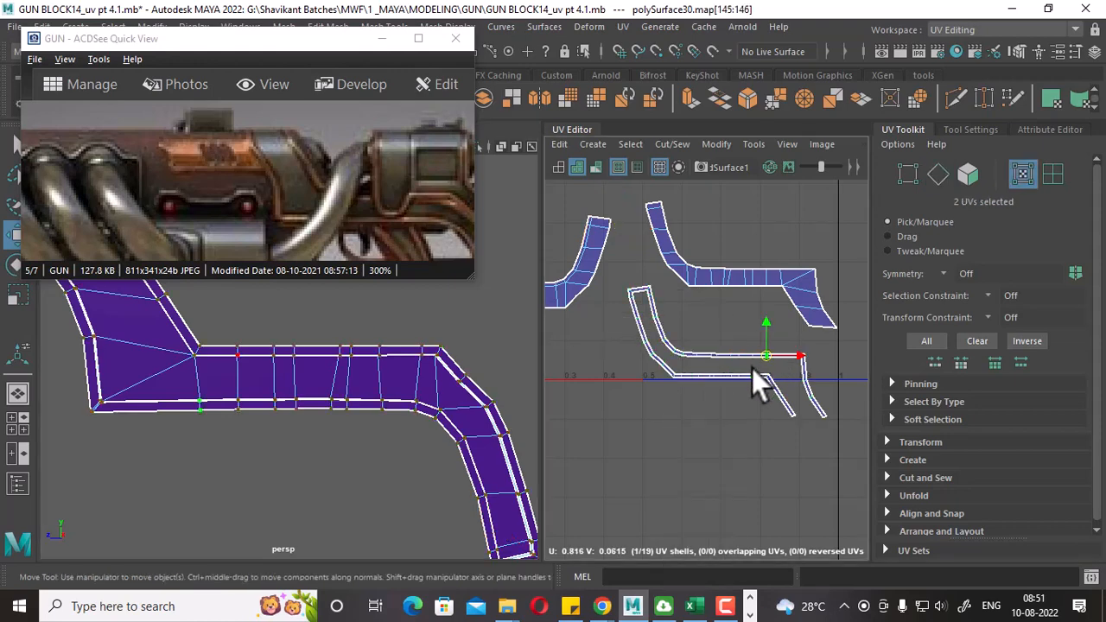
middle_click_drag(740, 307, 756, 403, "alt")
scroll(735, 385, "down", 2)
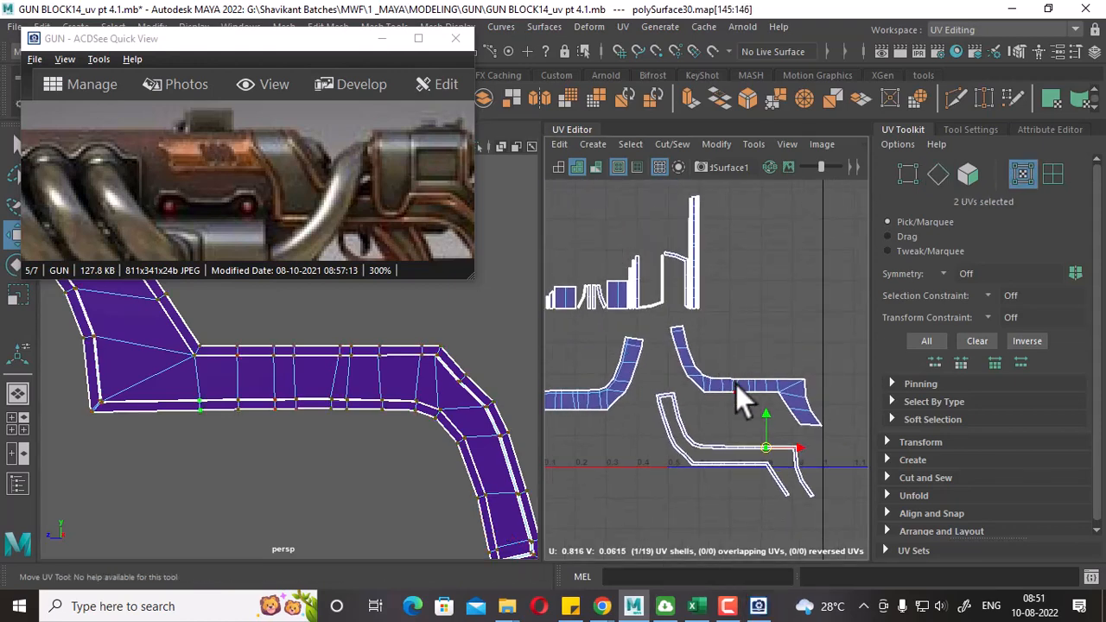
key("ctrl+space")
Try to move and sew the neighbouring strips onto the rotated side-face shell's border edges, and undo the sew.
right_click_drag(735, 384, 467, 203, "alt")
middle_click_drag(466, 203, 709, 227, "alt")
middle_click_drag(931, 316, 745, 335, "alt")
left_click_drag(724, 318, 649, 392)
mouse_move(770, 328)
right_mouse_down("shift")
mouse_move(753, 221)
mouse_move(764, 191)
right_mouse_up("shift")
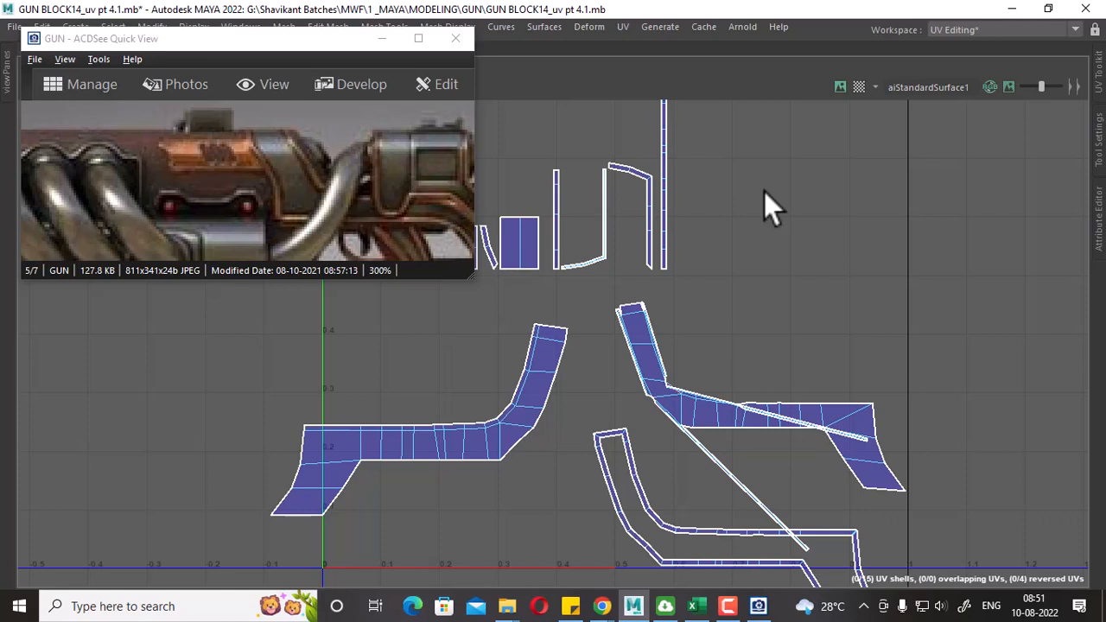
scroll(700, 450, "down", 1)
key("ctrl+z")
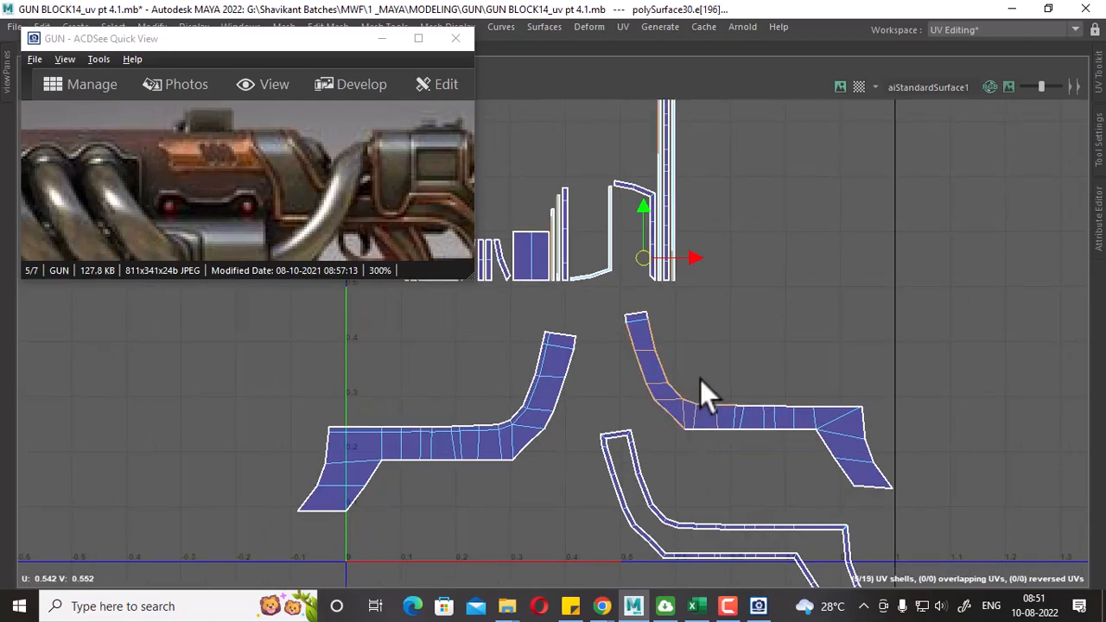
Select the whole leftmost of the three tall thin UV strips and move it horizontally into the empty space beside them.
middle_click_drag(684, 281, 720, 381, "alt")
scroll(718, 382, "up", 1)
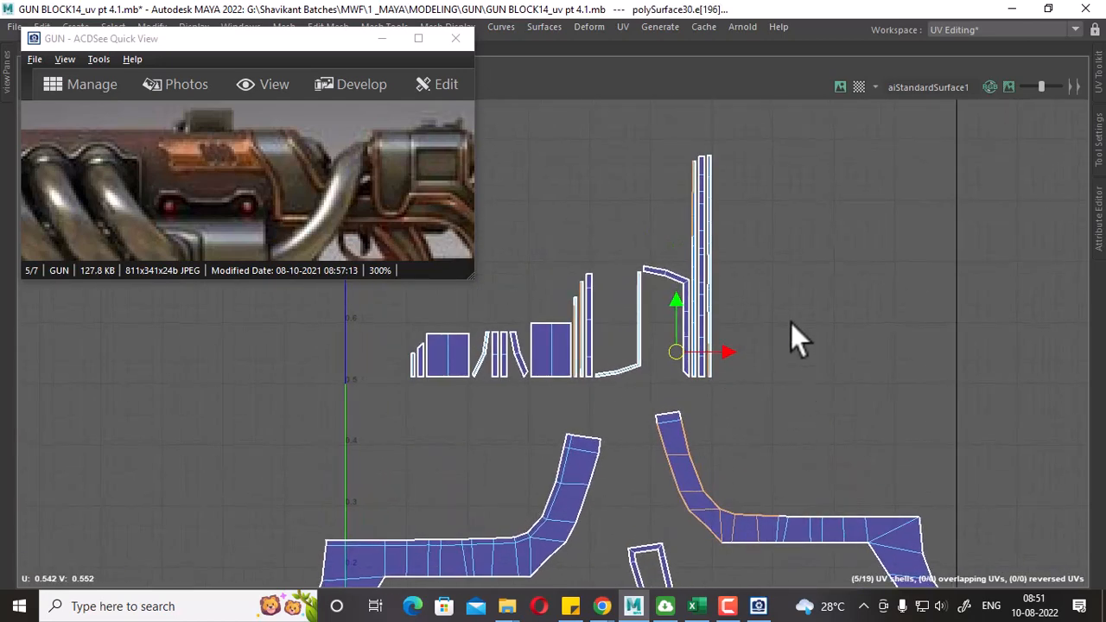
scroll(744, 337, "up", 2)
middle_click_drag(746, 345, 758, 378, "alt")
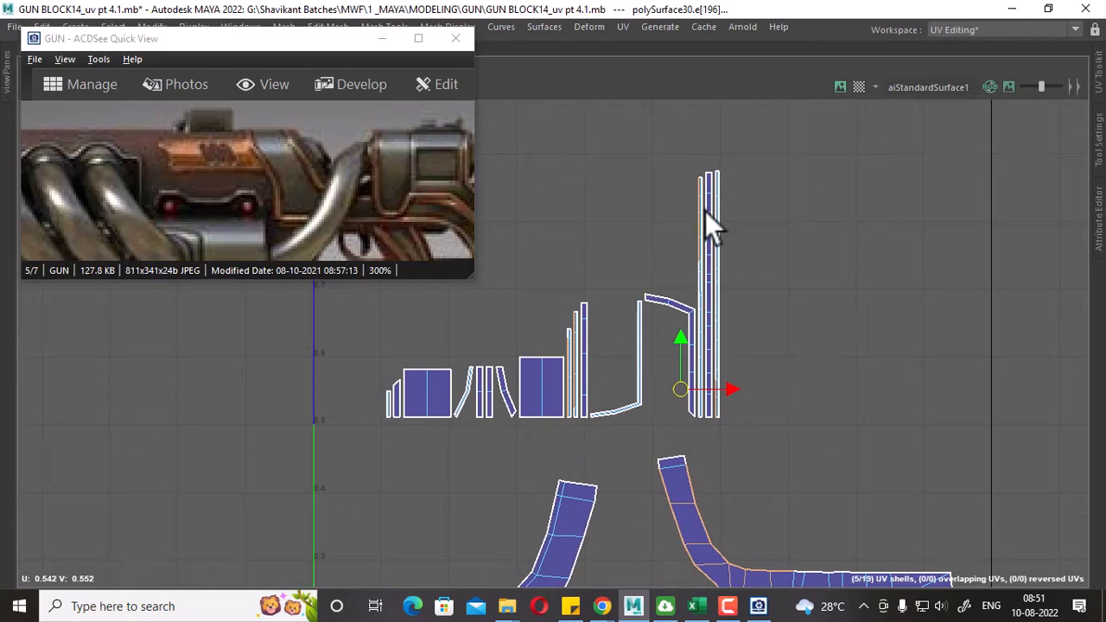
scroll(736, 242, "up", 5)
left_click(737, 263)
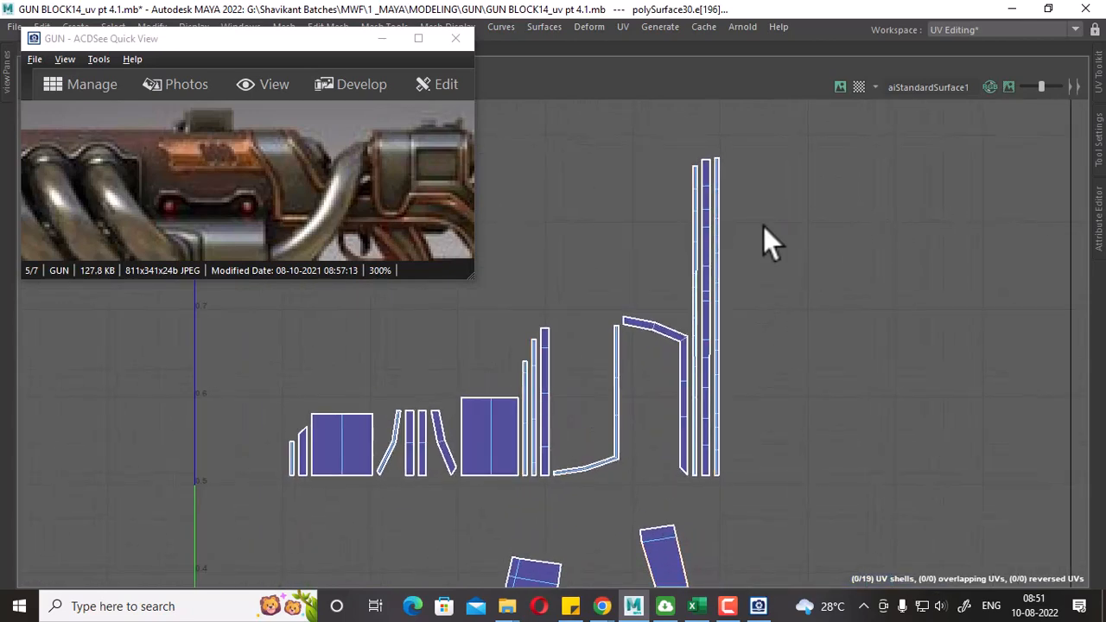
left_click(692, 164)
right_click_drag(701, 215, 760, 237, "ctrl")
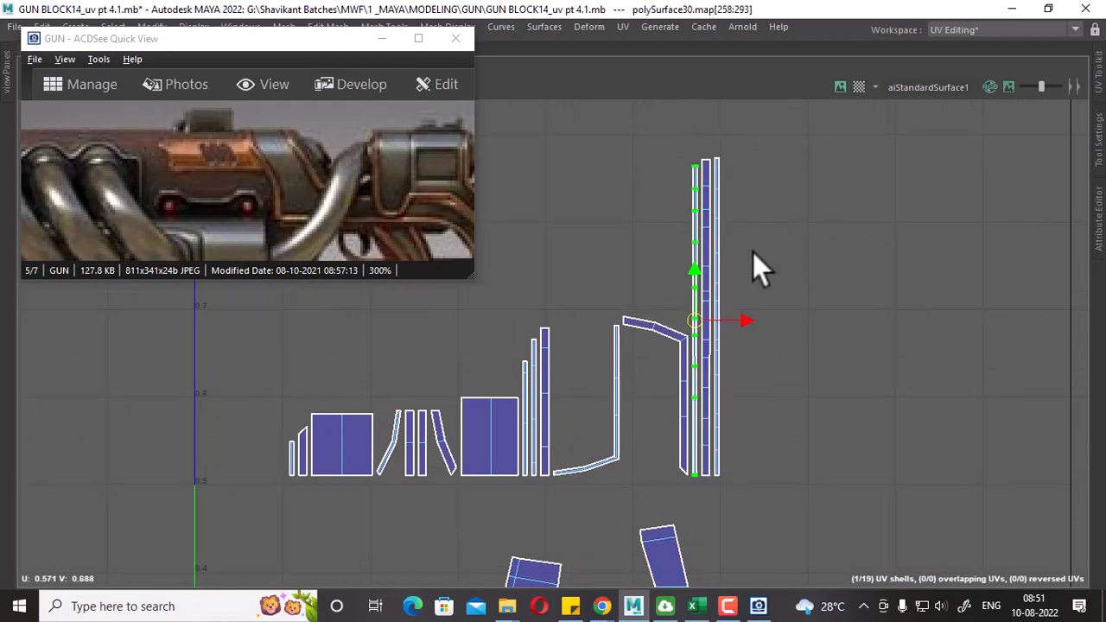
left_click_drag(739, 320, 944, 322)
middle_click_drag(872, 344, 825, 330, "alt")
scroll(825, 324, "down", 3)
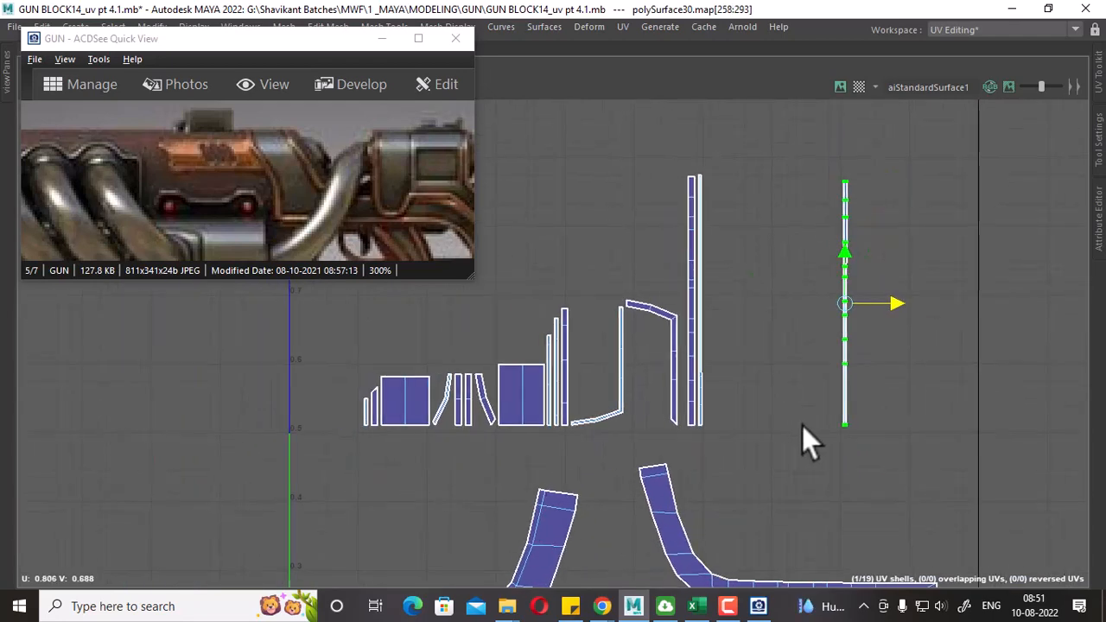
middle_click_drag(825, 466, 840, 323, "alt")
middle_click_drag(839, 279, 839, 388, "alt")
middle_click_drag(820, 232, 812, 330, "alt")
Select the separated strip's upper end edge and sew the adjoining short strip onto it, clearing the selection.
scroll(812, 330, "up", 3)
right_click_drag(903, 284, 902, 242)
scroll(866, 259, "up", 2)
double_click(861, 281)
left_click_drag(913, 259, 752, 292)
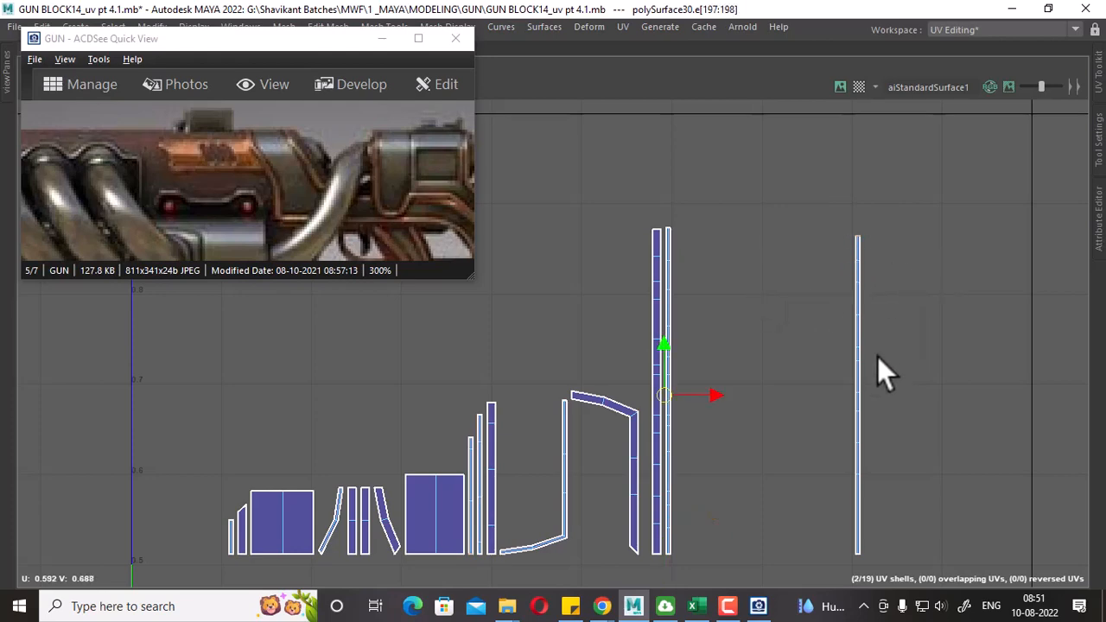
middle_click_drag(877, 357, 855, 217, "alt")
scroll(860, 310, "down", 2)
middle_click_drag(919, 248, 903, 361, "alt")
key("g")
left_click(937, 111)
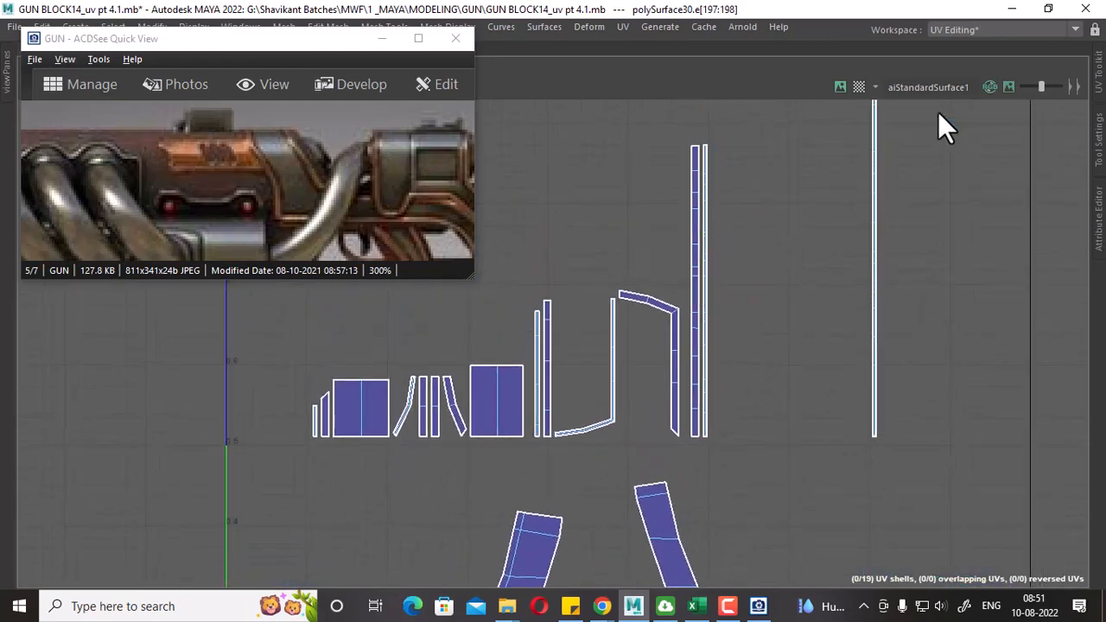
Isolate the end edge at the extended strip's new top and move and sew the next adjoining piece onto it.
middle_click_drag(903, 259, 879, 539, "alt")
left_click_drag(881, 296, 812, 370)
right_click_drag(884, 345, 974, 465, "alt")
left_click_drag(882, 336, 803, 389, "ctrl")
right_click_drag(933, 363, 933, 284, "shift")
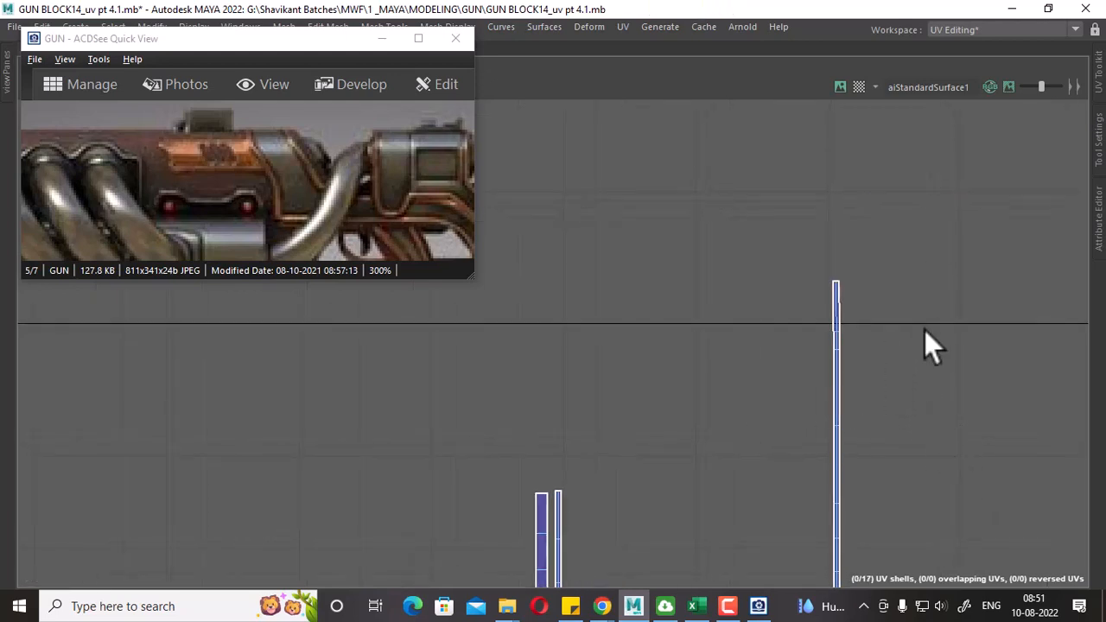
Select only the topmost end edge of the lengthened strip and move and sew another adjoining thin strip onto it.
right_click_drag(928, 394, 943, 332, "alt")
left_click_drag(911, 222, 794, 270)
left_click_drag(916, 279, 665, 341, "ctrl")
right_click_drag(938, 463, 700, 164, "alt")
middle_click_drag(849, 461, 828, 260, "alt")
right_click_drag(864, 328, 826, 298, "alt")
middle_click_drag(826, 298, 855, 282, "alt")
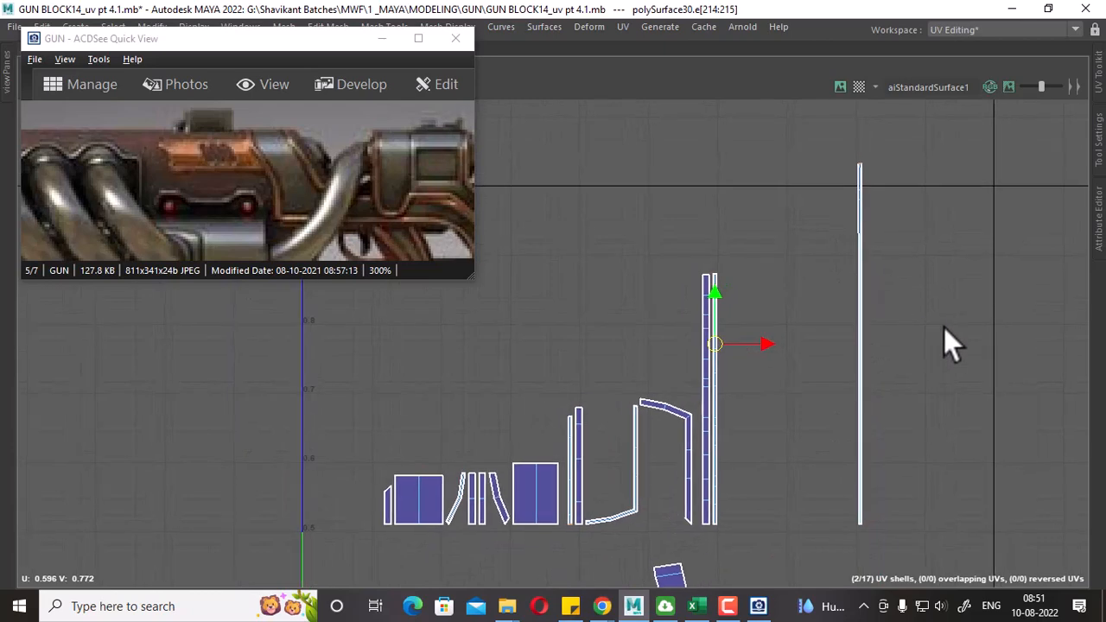
right_click_drag(949, 307, 835, 206, "shift")
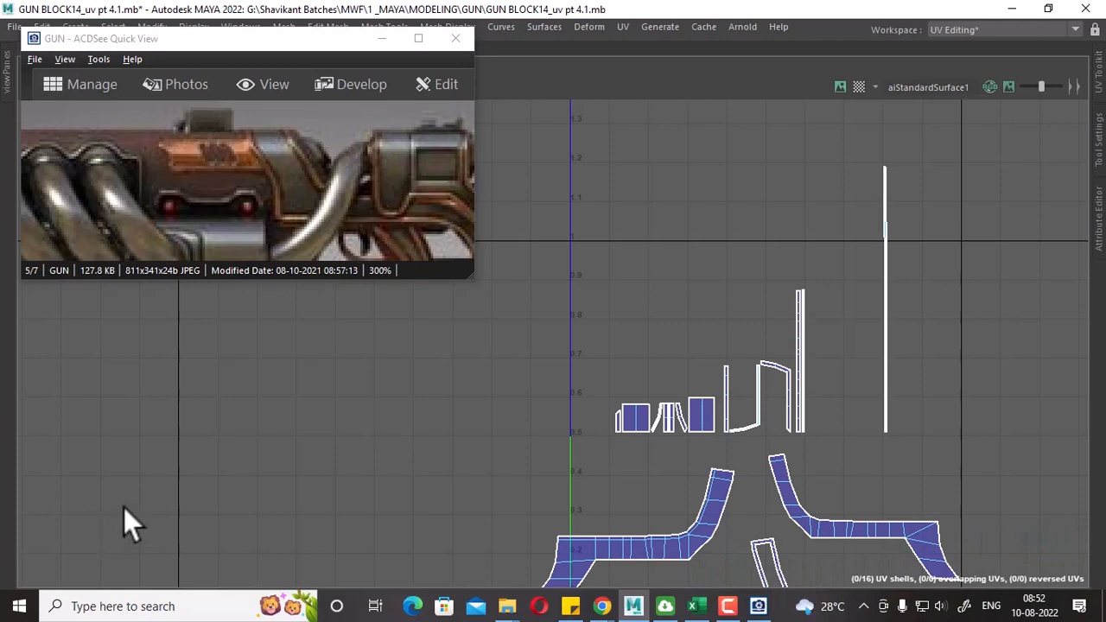
Select the whole lengthened thin strip and move it slightly downward in the empty UV space.
right_click_drag(837, 262, 935, 266)
left_click_drag(974, 343, 854, 449)
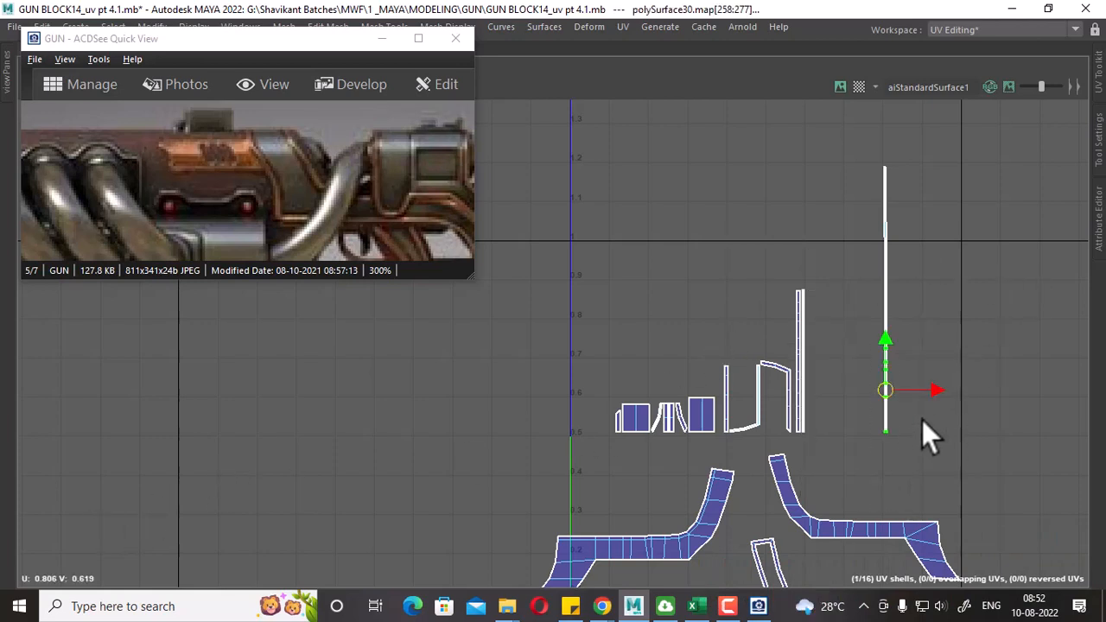
right_click_drag(877, 396, 1012, 364, "ctrl")
left_click_drag(885, 303, 889, 343)
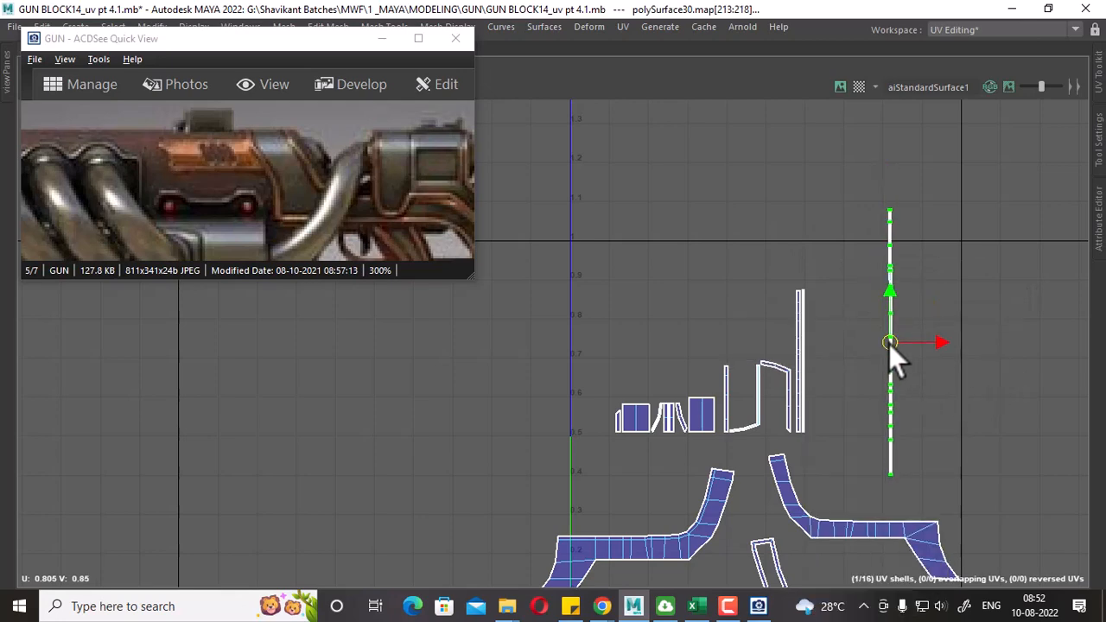
Select the edges at the lengthened strip's upper and lower ends to examine which shells adjoin them.
middle_click_drag(900, 384, 874, 253, "alt")
right_click_drag(874, 254, 869, 295, "alt")
middle_click_drag(869, 296, 848, 352, "alt")
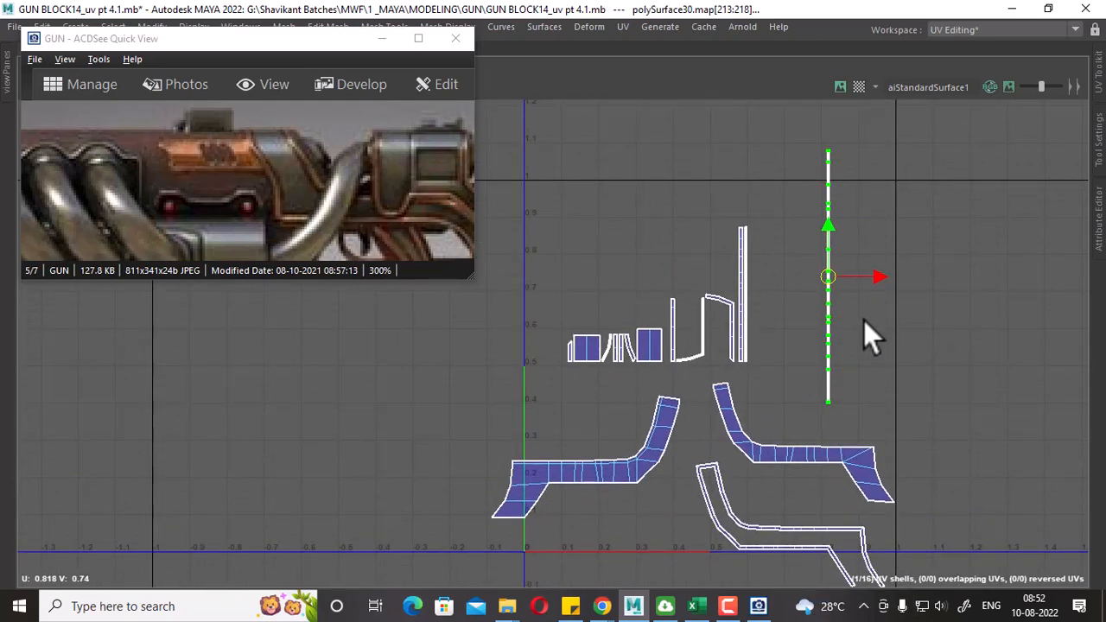
right_click_drag(863, 319, 885, 214)
left_click_drag(904, 131, 799, 197)
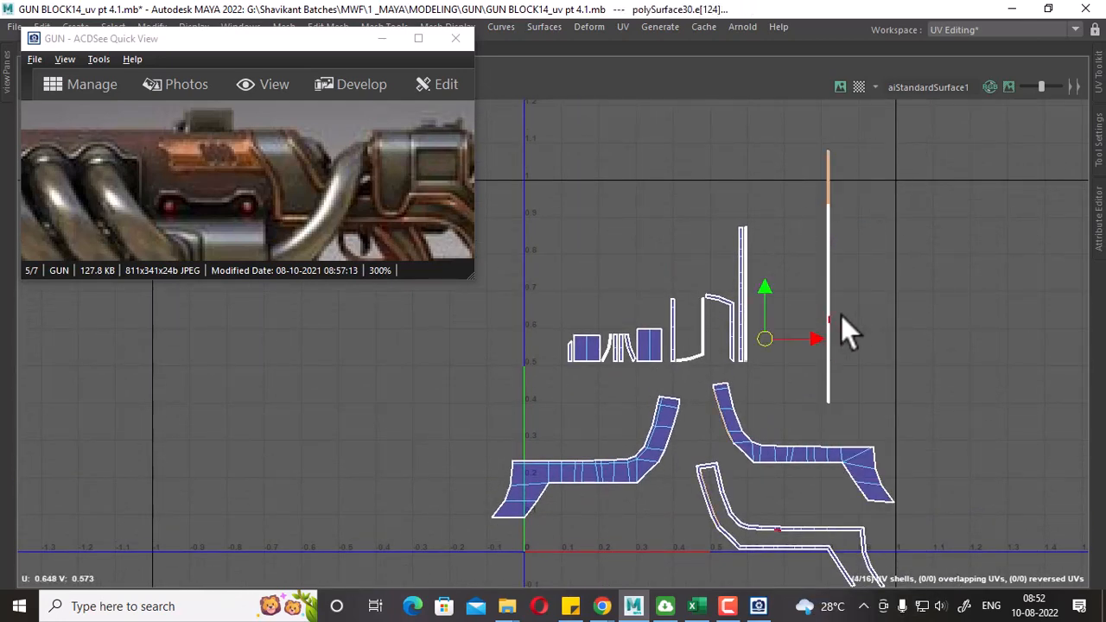
right_click_drag(838, 307, 872, 426, "alt")
middle_click_drag(839, 275, 849, 315, "alt")
left_click_drag(907, 385, 814, 459)
middle_click_drag(889, 425, 857, 279, "alt")
right_click_drag(857, 279, 891, 382, "alt")
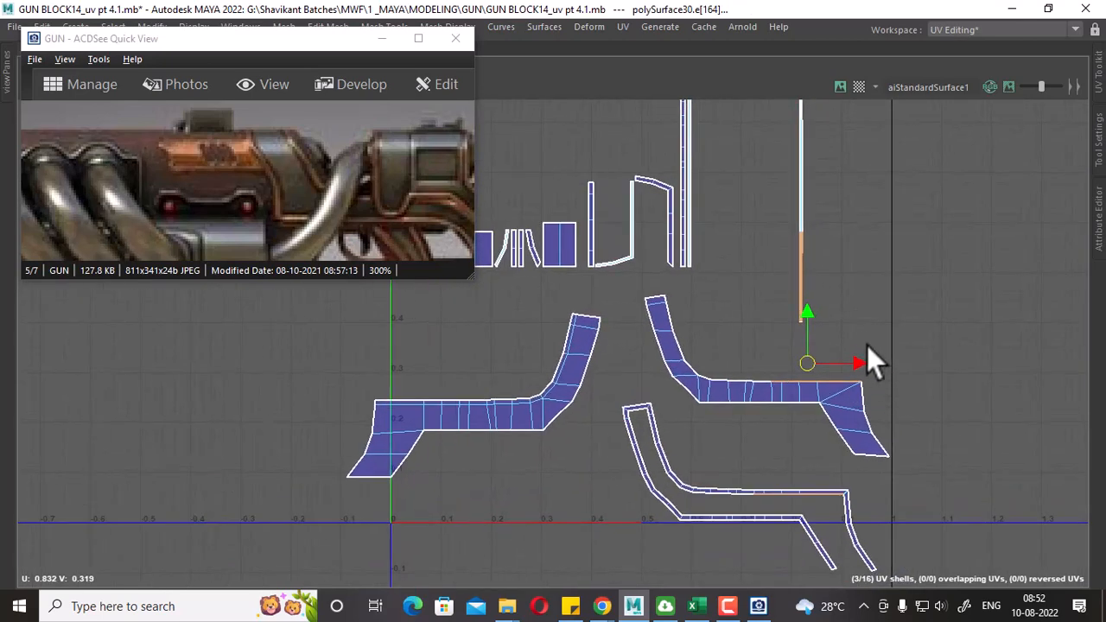
middle_click_drag(865, 344, 878, 354, "alt")
middle_click_drag(880, 317, 897, 352, "alt")
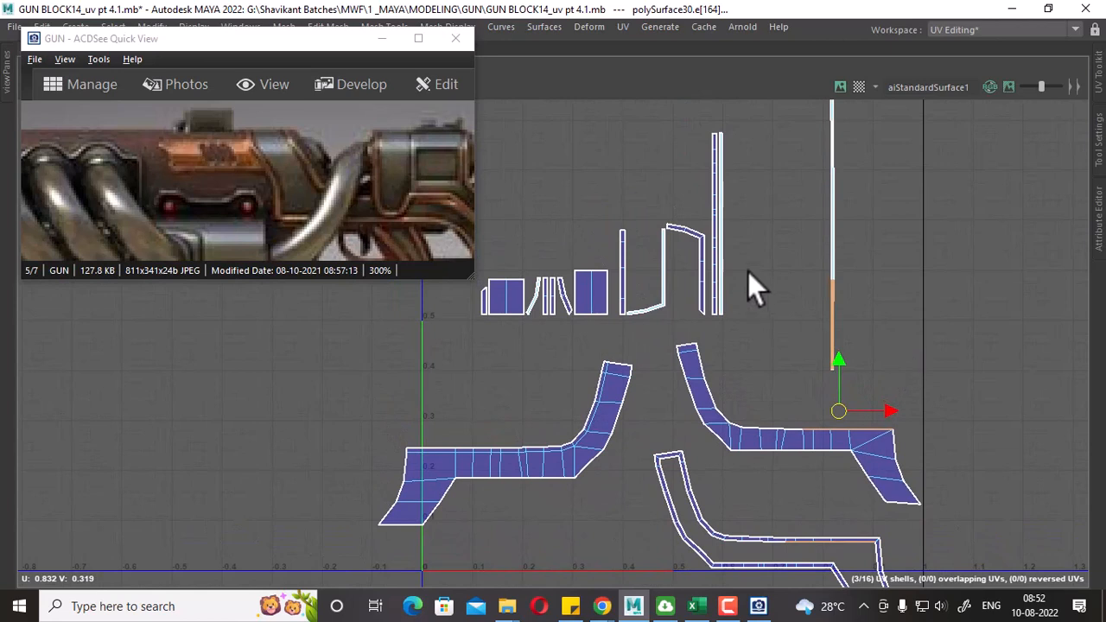
Try to sew the outer slanted edge of the right-hand border shell to its adjoining thin strip.
right_click_drag(747, 271, 836, 270)
left_click(731, 311)
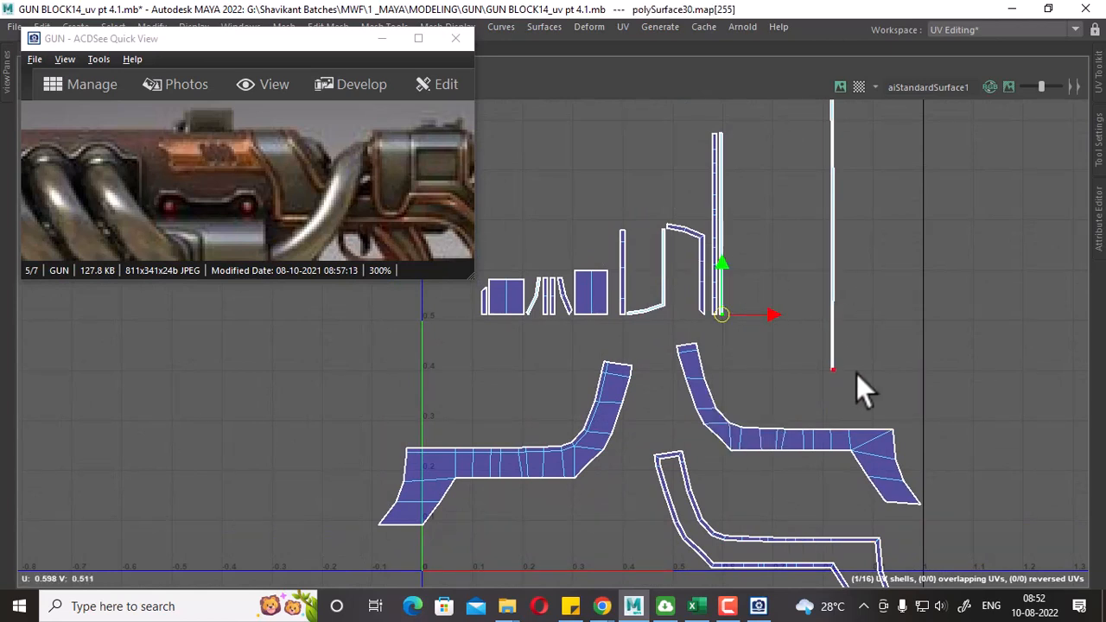
right_click_drag(911, 443, 911, 256)
left_click(893, 464)
right_click_drag(891, 464, 957, 333, "shift")
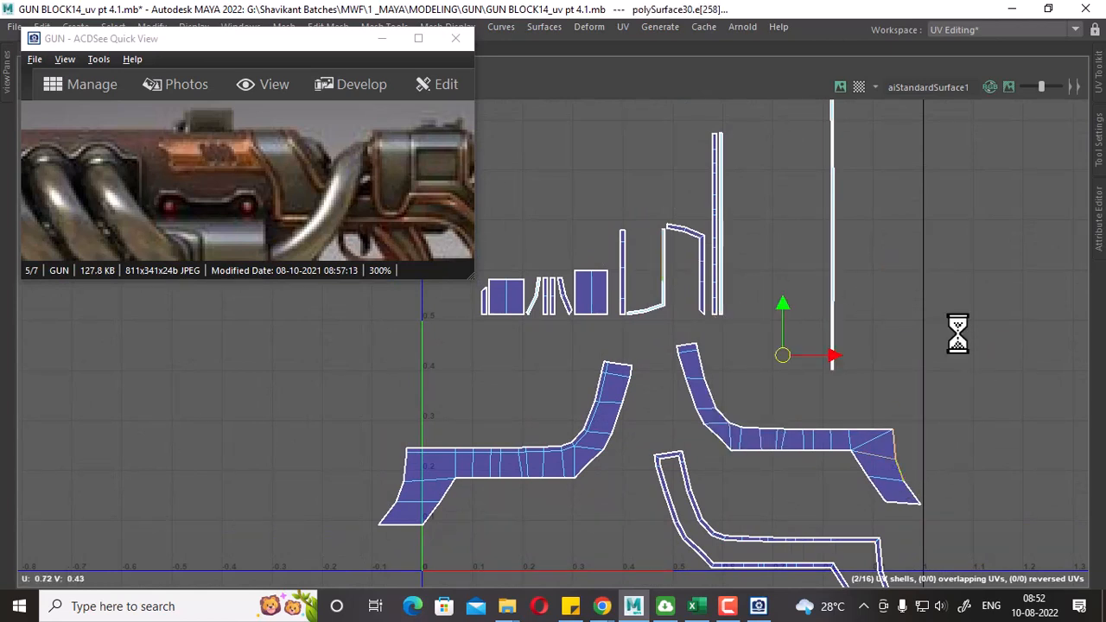
key("ctrl+z")
scroll(721, 333, "up", 4)
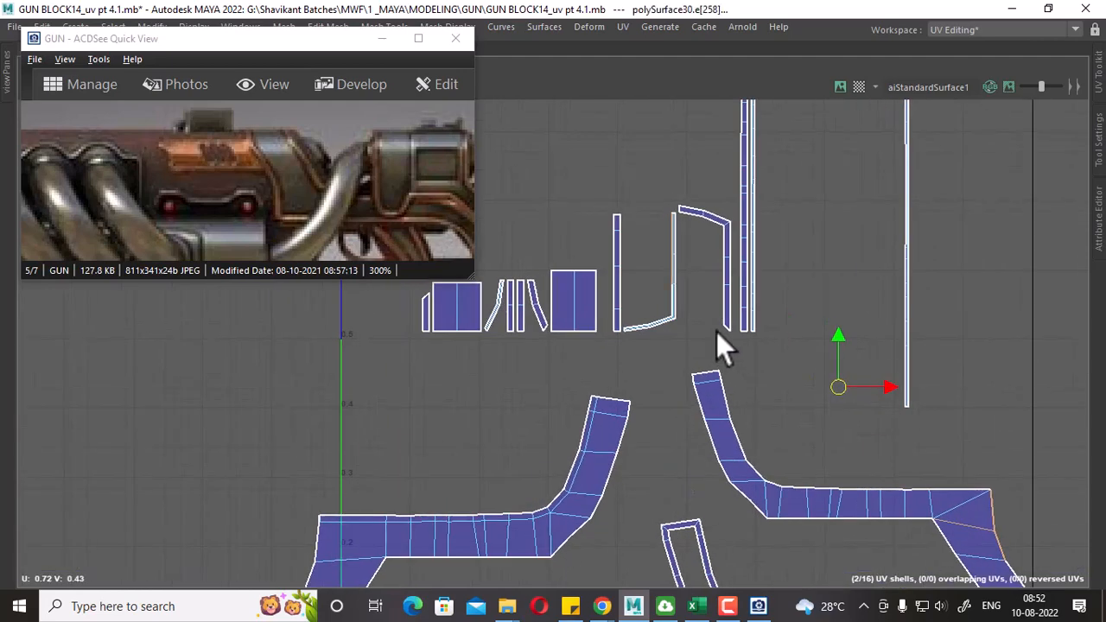
Select the whole thin L-shaped strip with the bent lower end and move it horizontally into the empty space beyond the long strip.
right_click_drag(724, 244, 845, 229)
right_click_drag(706, 273, 782, 301, "shift")
scroll(824, 366, "down", 1)
left_click_drag(769, 239, 1026, 260)
middle_click_drag(951, 294, 762, 343, "alt")
left_click_drag(825, 287, 941, 299)
scroll(925, 330, "up", 5)
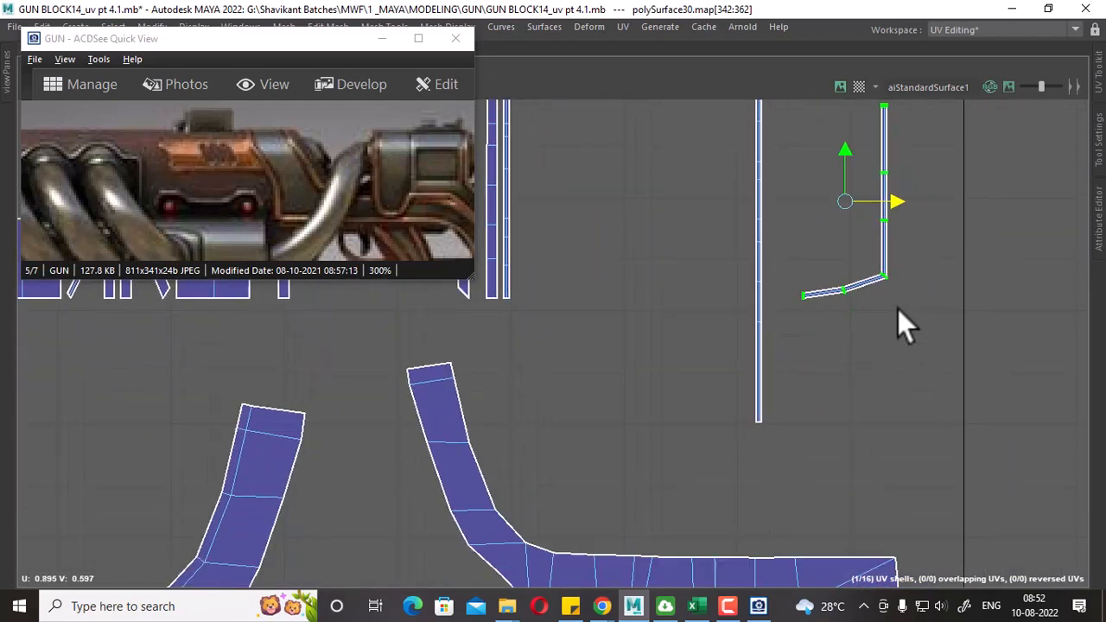
Cut the L-shaped strip's UVs at the corner edge between its vertical part and its slanted lower part.
scroll(830, 430, "up", 2)
middle_click_drag(950, 419, 836, 423, "alt")
scroll(891, 450, "up", 1)
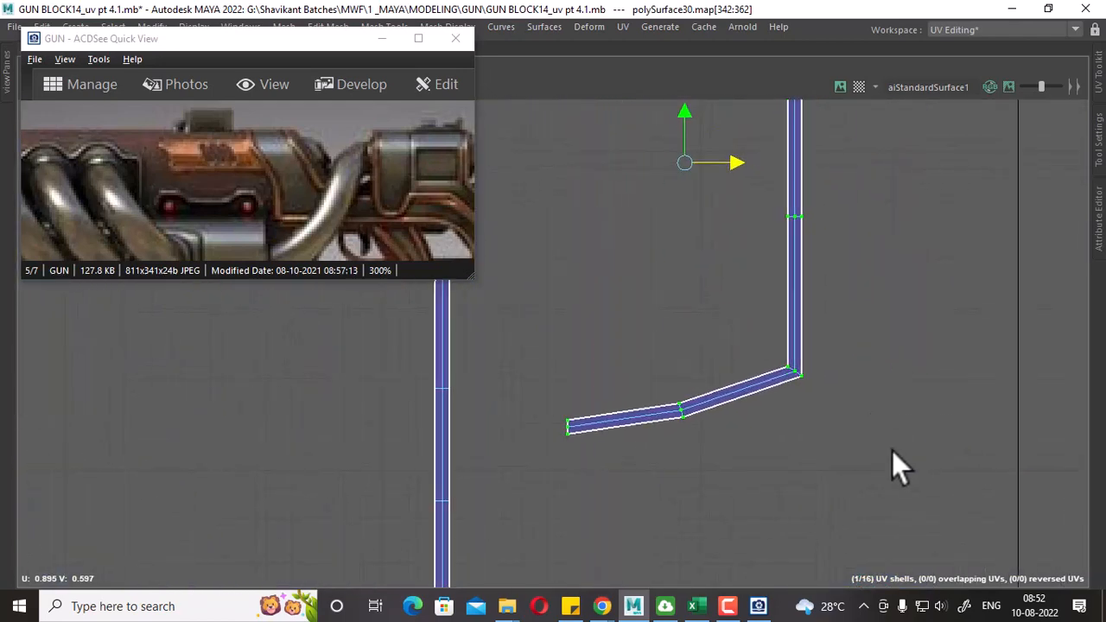
right_click_drag(881, 369, 879, 325)
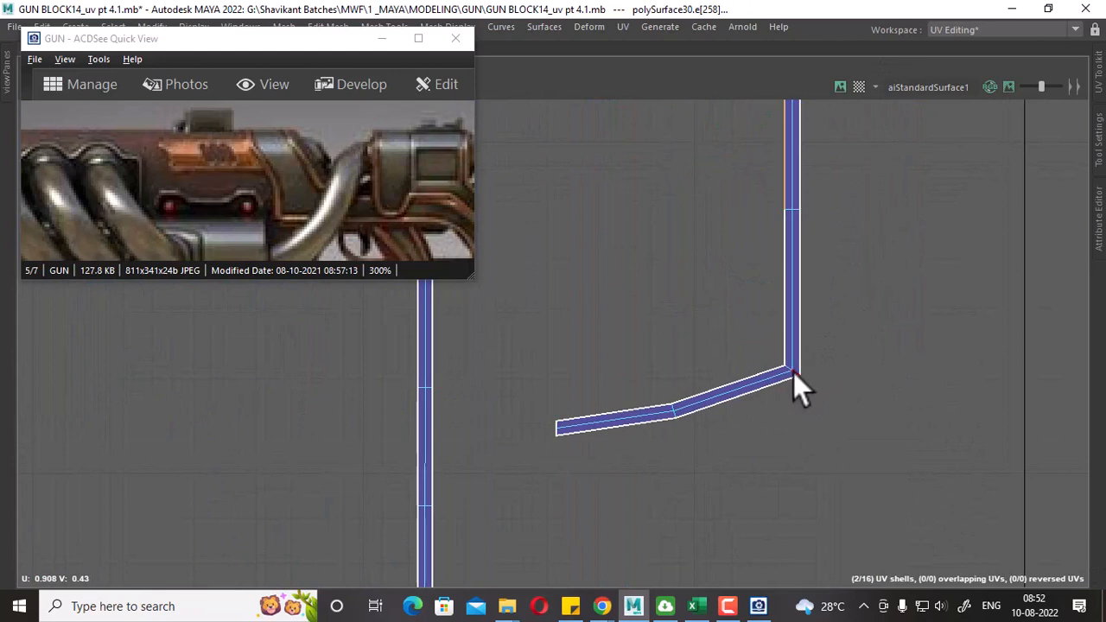
left_click(793, 372)
right_click_drag(915, 292, 856, 314, "shift")
left_click(1053, 279)
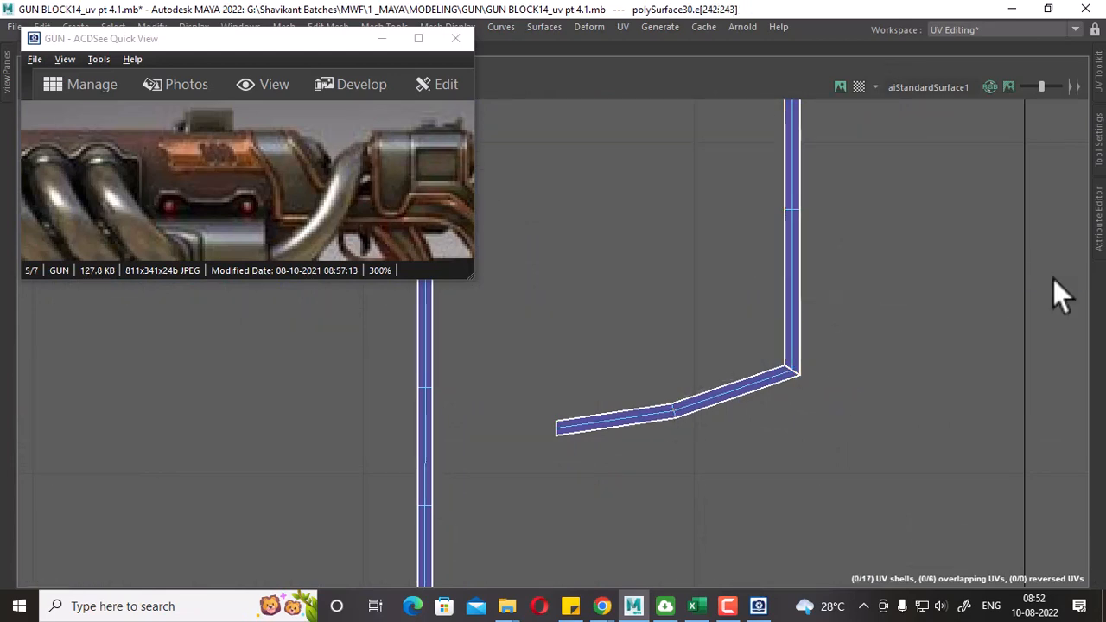
Select the separated slanted piece, rotate it 90° clockwise and move it beneath the vertical strip.
left_click(566, 430)
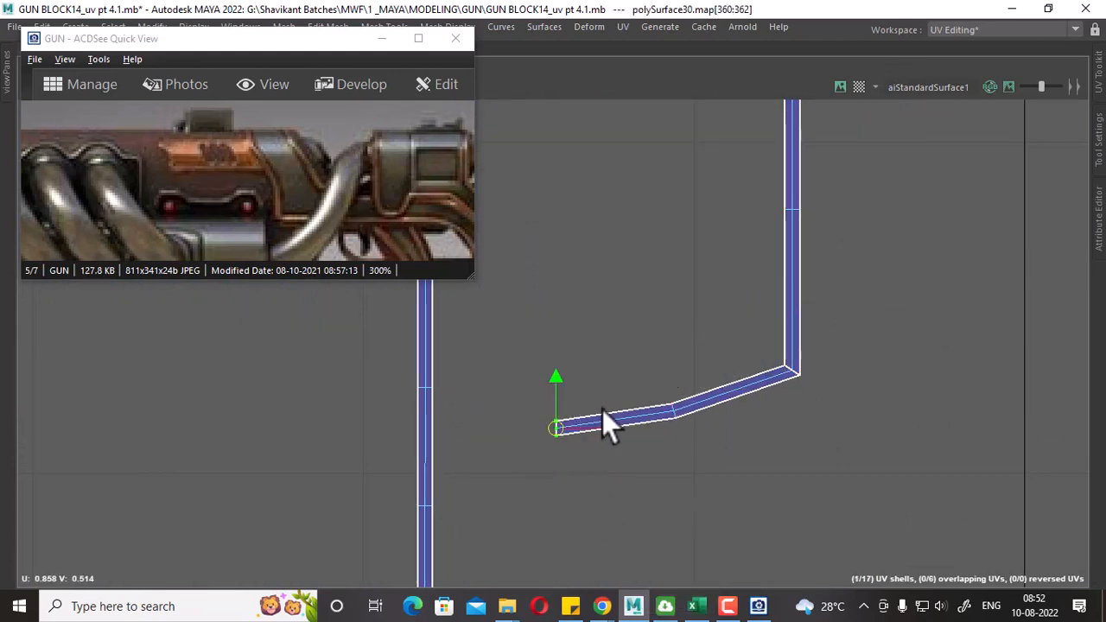
right_click_drag(605, 410, 712, 371, "ctrl")
right_click_drag(700, 267, 897, 308, "shift")
left_click_drag(677, 401, 792, 496)
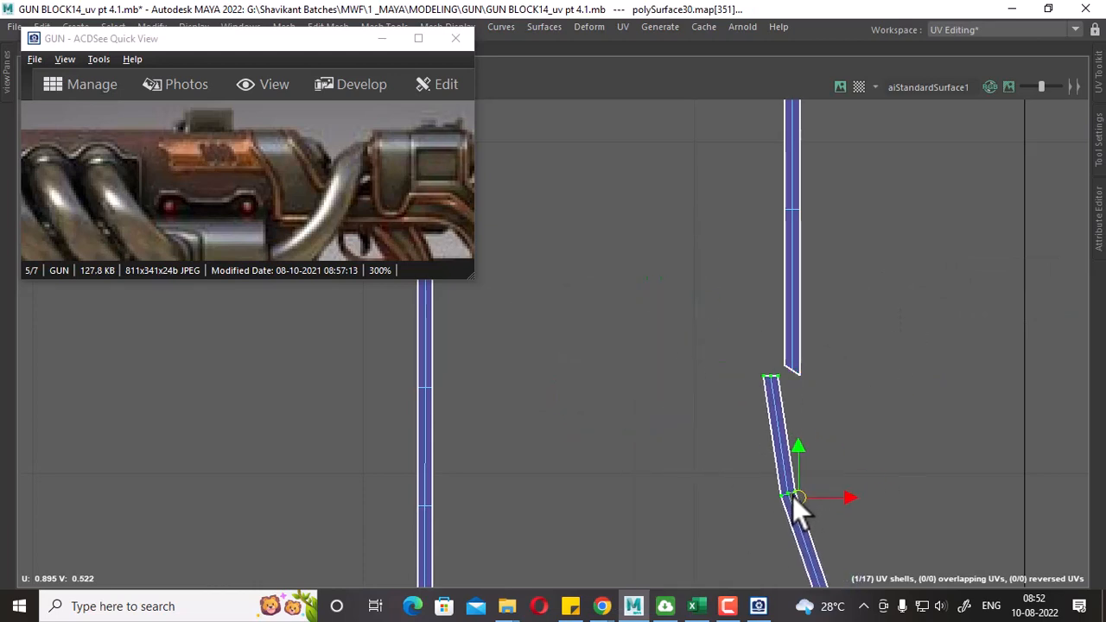
scroll(925, 369, "down", 1)
Straighten the bent piece with Straighten Shell and Straighten UVs at 30 in U and V, and move it slightly below the strip.
left_click(1101, 97)
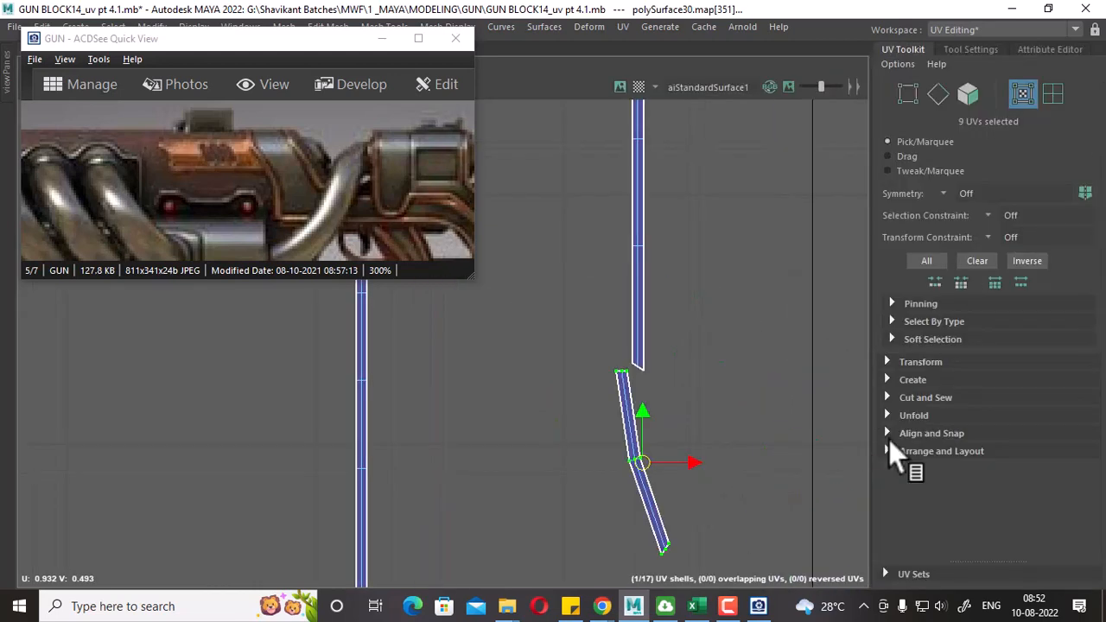
left_click(926, 414)
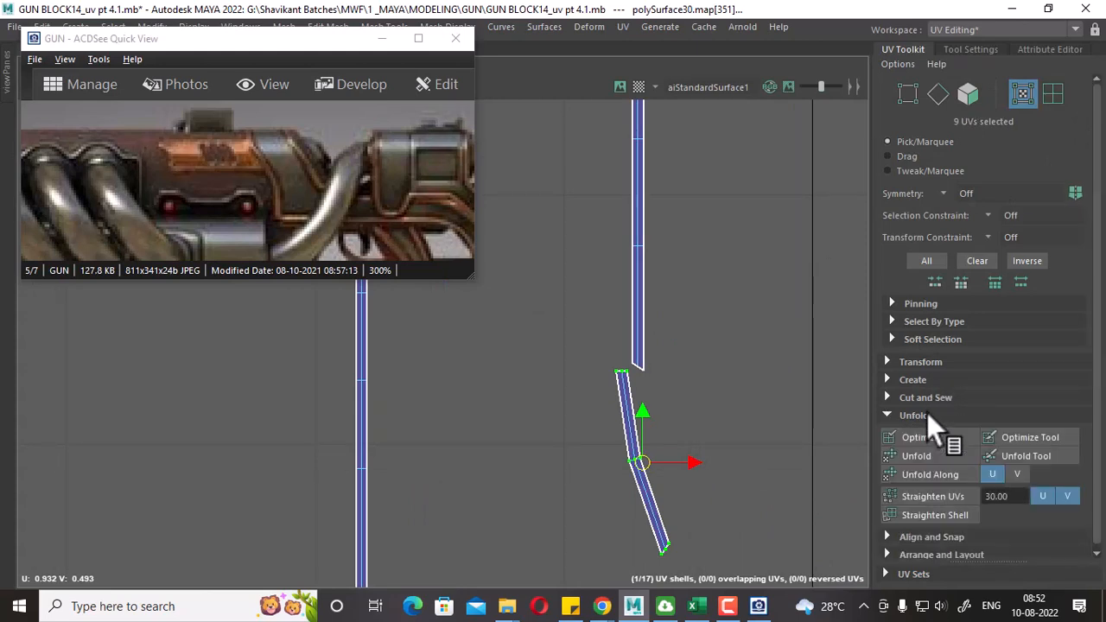
left_click(949, 513)
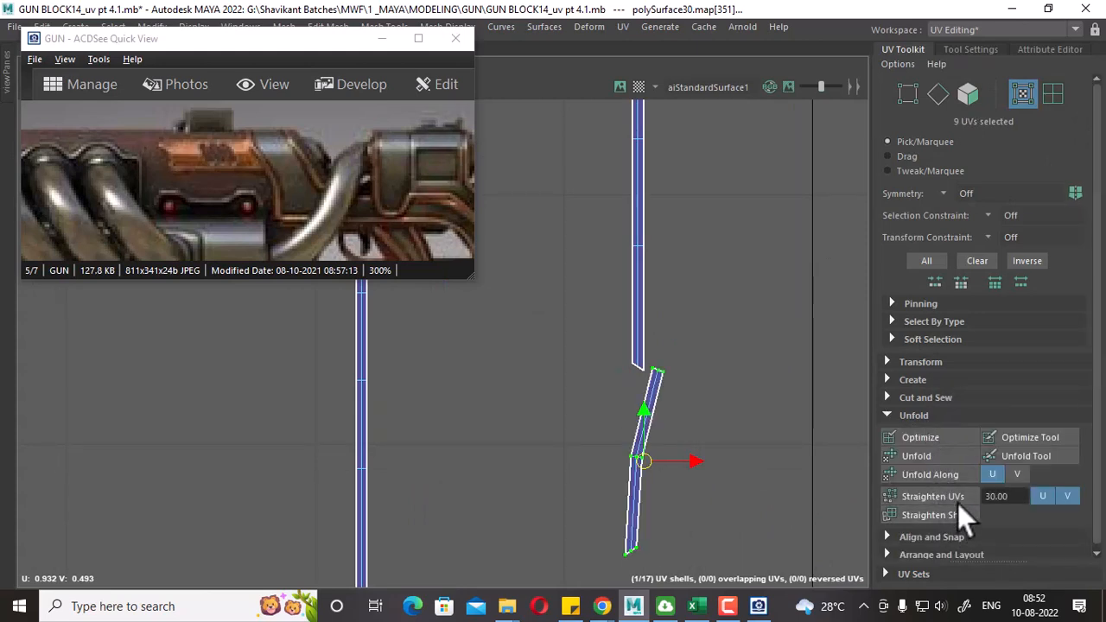
left_click(959, 495)
scroll(815, 411, "up", 2)
middle_click_drag(737, 460, 828, 441, "alt")
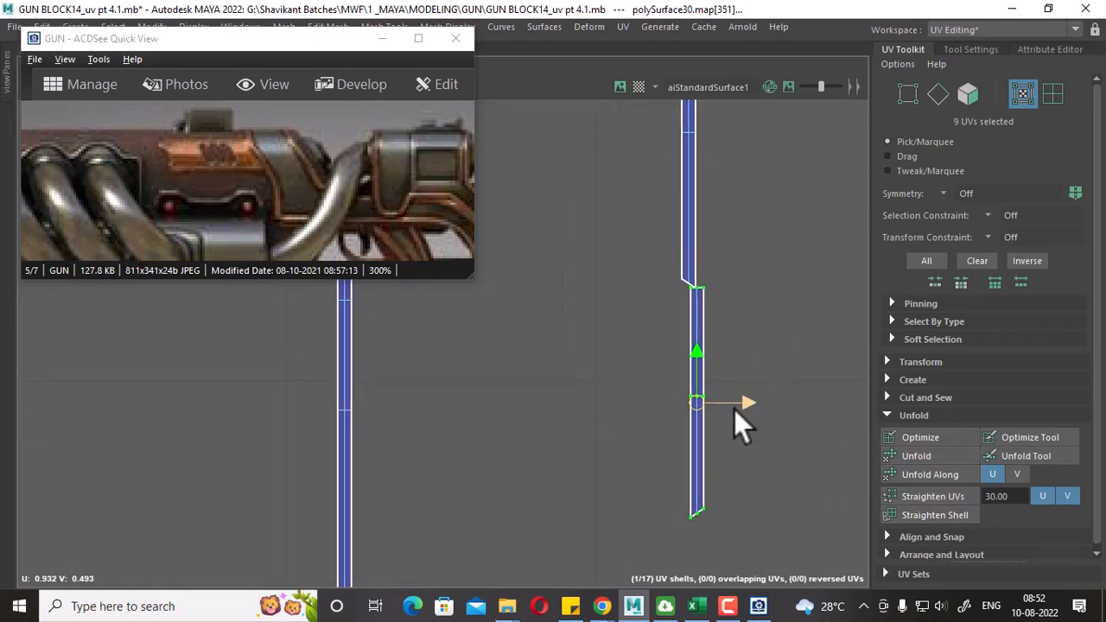
left_click_drag(695, 349, 696, 379)
Flatten the slanted lower ends of the vertical strip and the short piece by aligning each end's UVs to minimum V.
left_click_drag(795, 248, 686, 287)
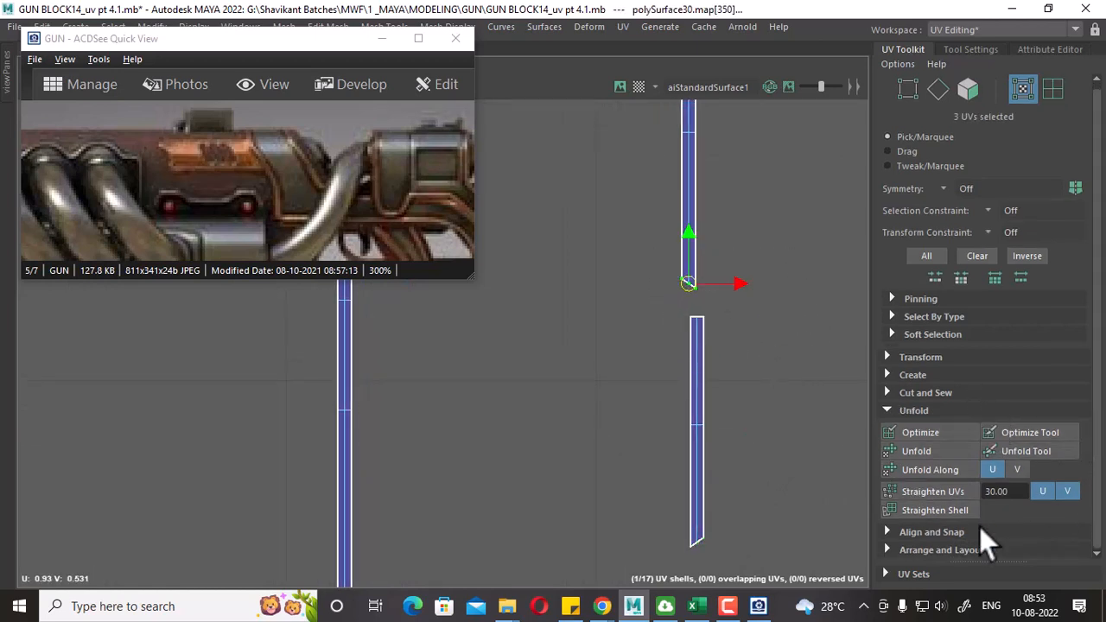
left_click(956, 537)
scroll(1051, 497, "down", 2)
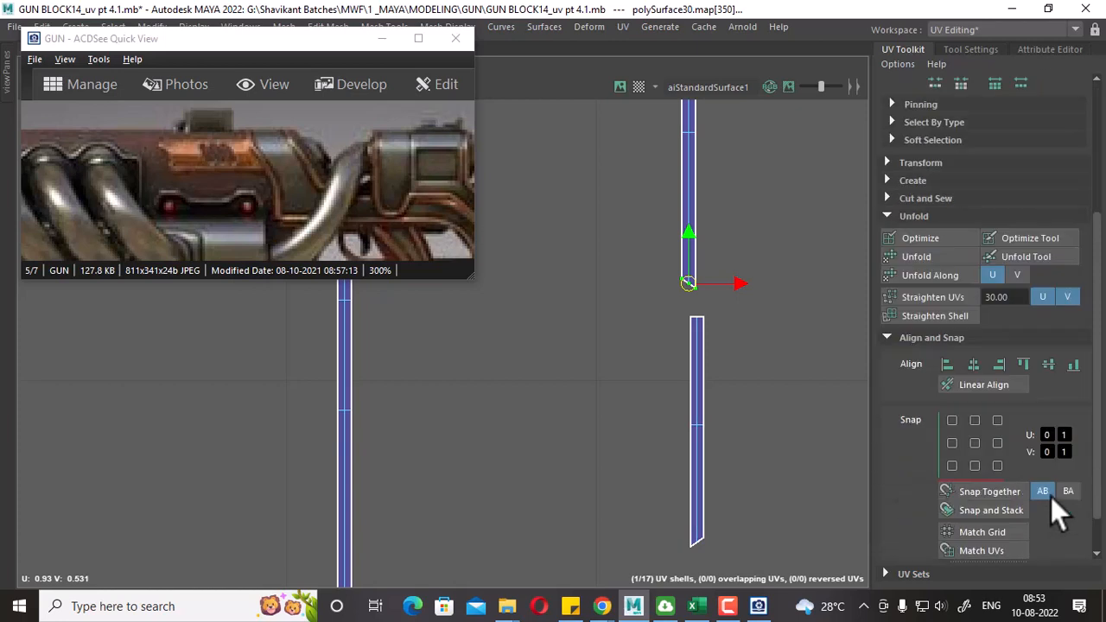
left_click(1069, 366)
middle_click_drag(761, 412, 779, 342, "alt")
left_click_drag(752, 451, 682, 501)
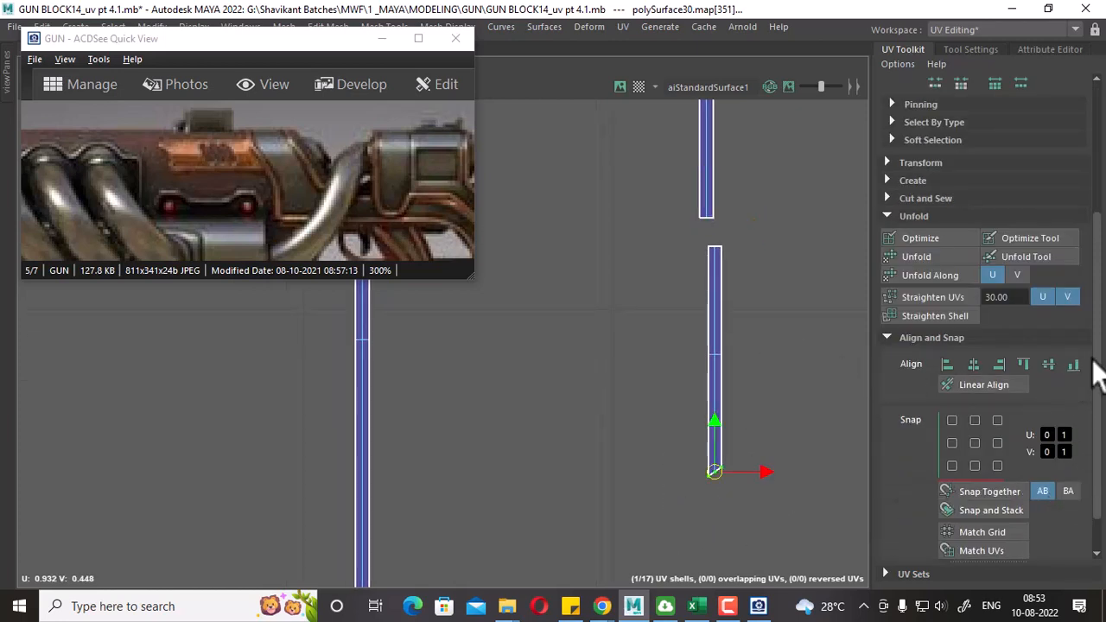
scroll(696, 294, "up", 1)
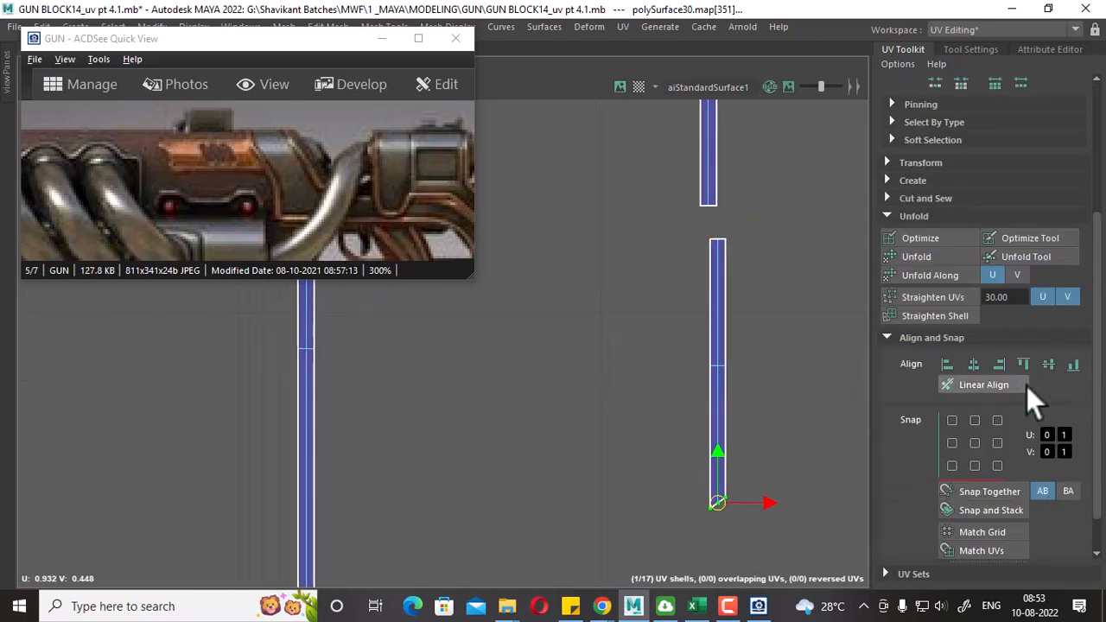
left_click(1071, 364)
Isolate the short piece's upper end edges and sew the straightened piece back onto the vertical strip above it.
left_click(724, 263)
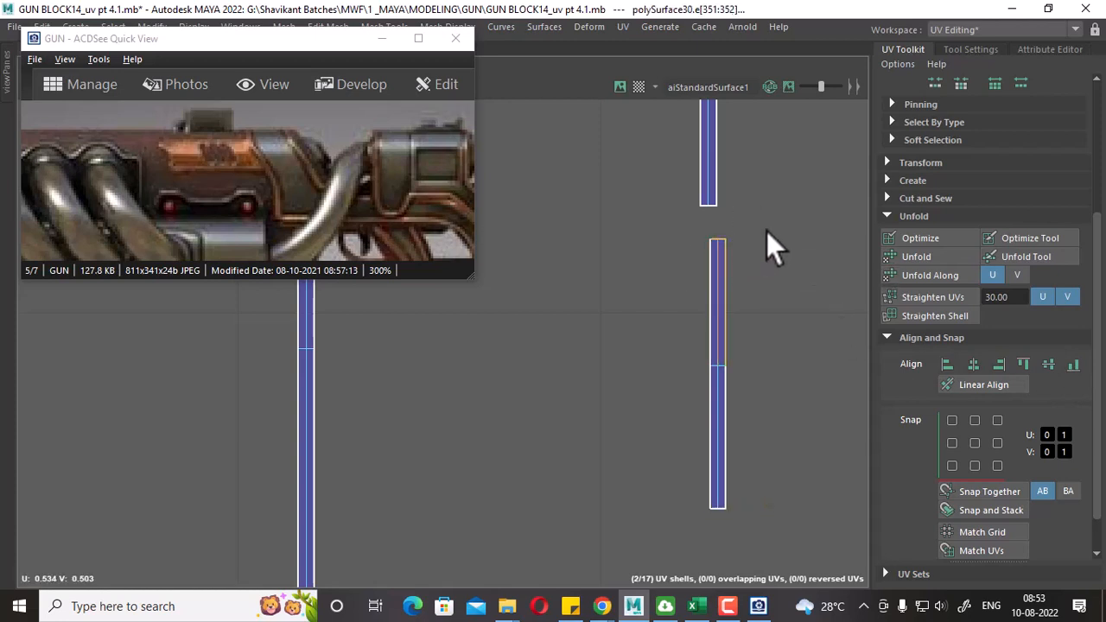
left_click_drag(766, 231, 698, 251)
left_click_drag(784, 251, 697, 323, "ctrl")
key("w")
right_click_drag(770, 390, 698, 250, "alt")
middle_click_drag(698, 250, 680, 291, "alt")
right_click_drag(680, 291, 688, 336, "alt")
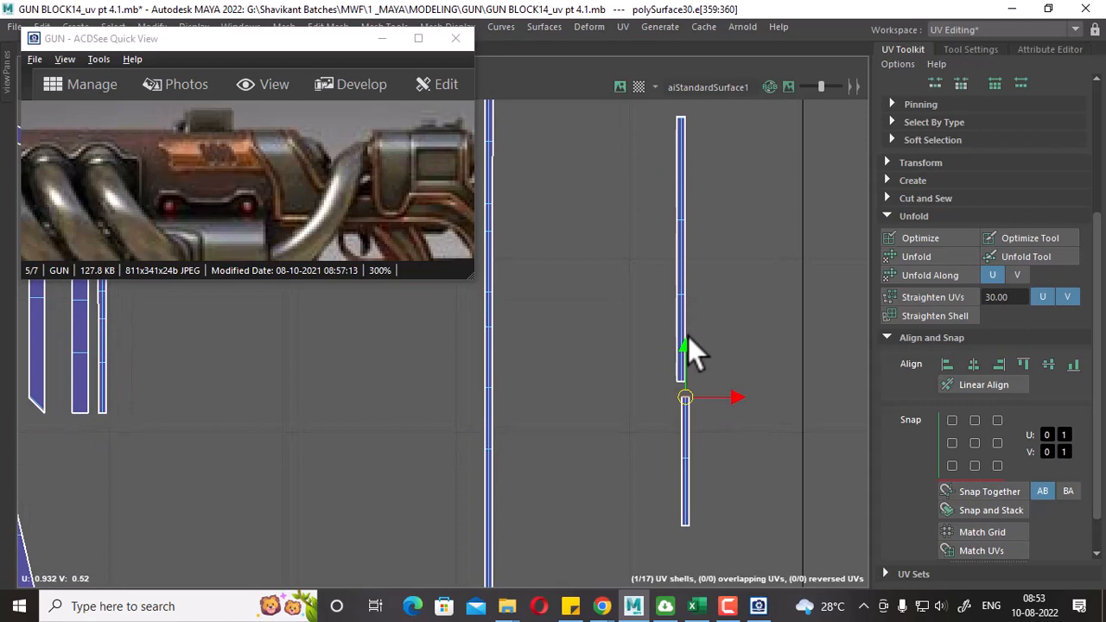
middle_click_drag(701, 450, 715, 357, "alt")
right_click_drag(716, 358, 747, 427, "alt")
left_click_drag(746, 427, 672, 478)
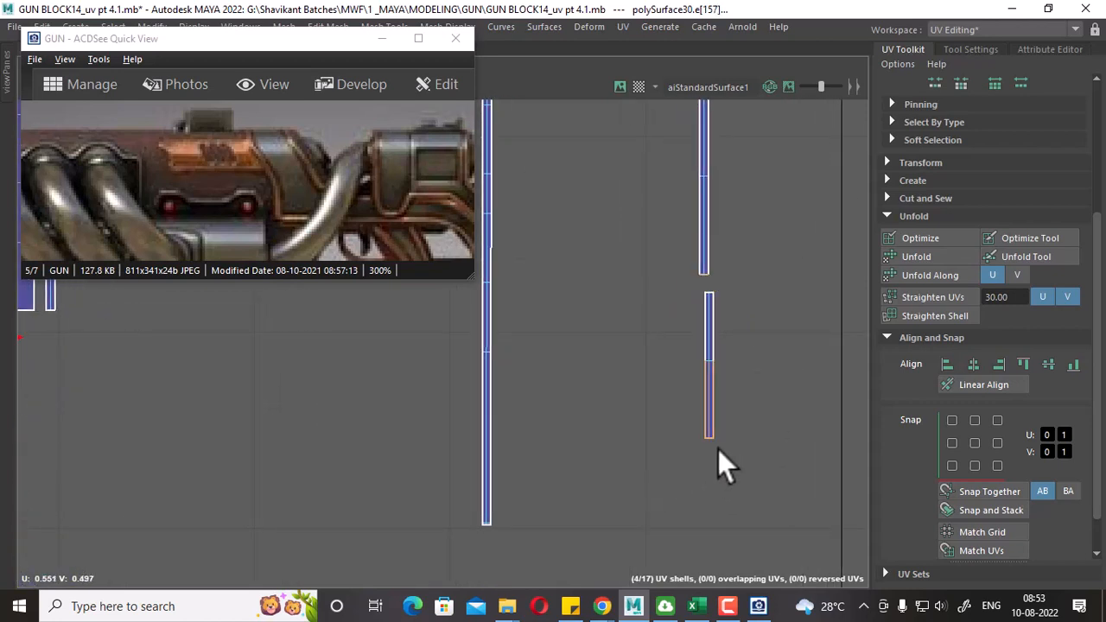
key("ctrl+z")
key("ctrl+z")
key("ctrl+z")
Select edges on the rejoined strip and the right-hand border shell to examine which shells adjoin each other.
right_click_drag(785, 406, 635, 177, "alt")
left_click_drag(790, 170, 704, 455)
middle_click_drag(703, 454, 724, 285, "alt")
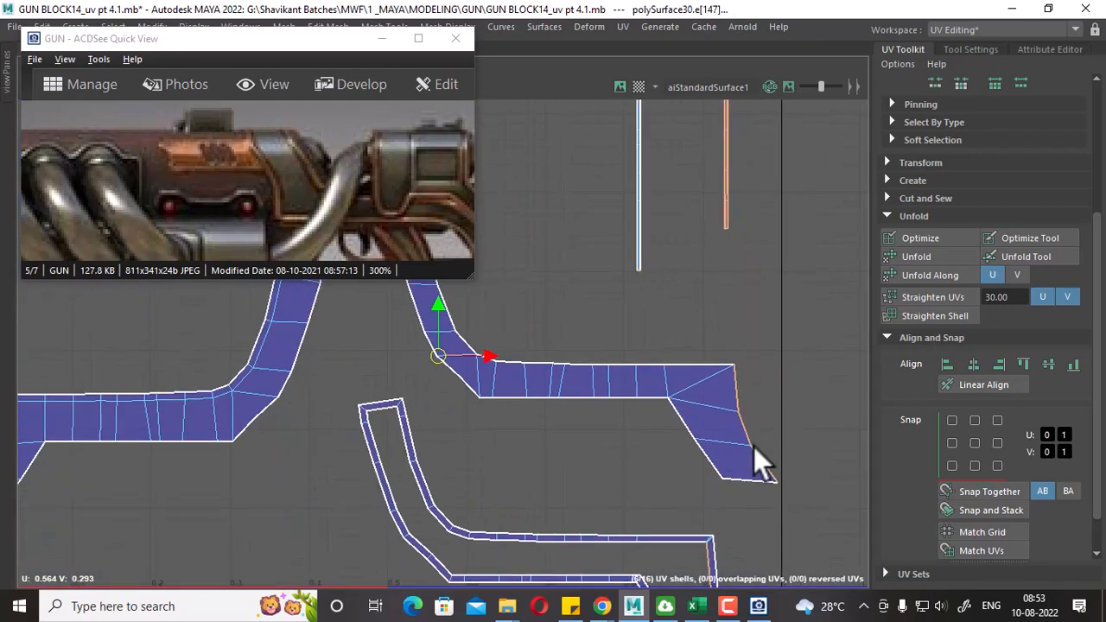
middle_click_drag(754, 447, 724, 528, "alt")
left_click(739, 519)
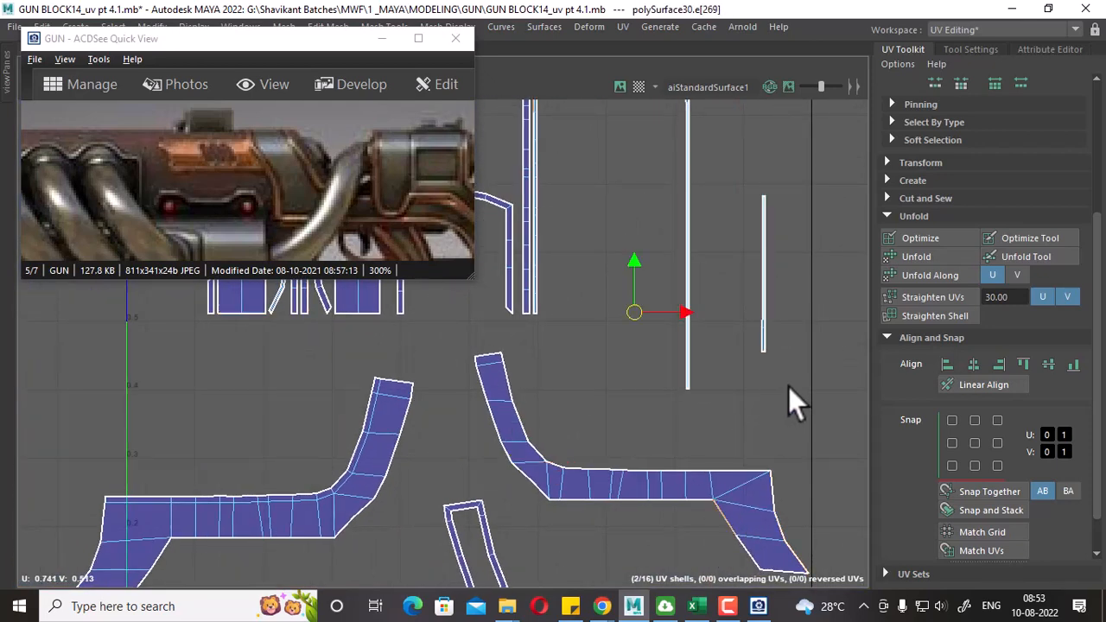
right_click_drag(788, 386, 647, 288, "shift")
middle_click_drag(647, 288, 728, 433, "alt")
key("ctrl+z")
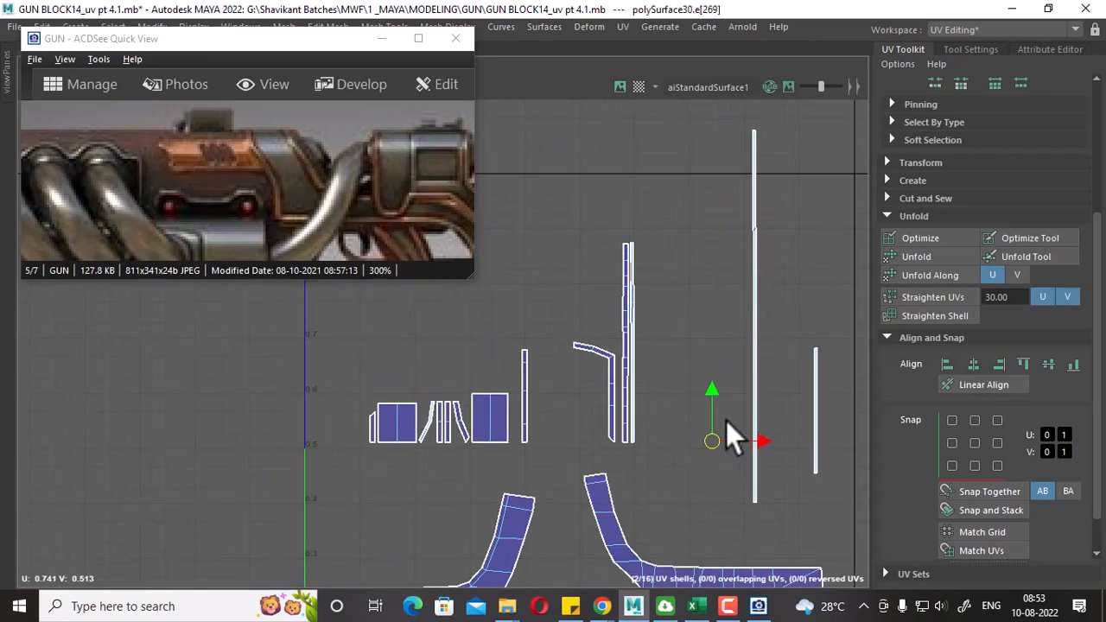
Select the whole thinner strip of the tall pair and move it horizontally into the empty space beside them.
right_click_drag(634, 285, 807, 466, "alt")
right_click_drag(679, 265, 726, 258)
left_click_drag(678, 206, 631, 247)
left_click_drag(720, 161, 623, 253)
scroll(675, 208, "up", 2)
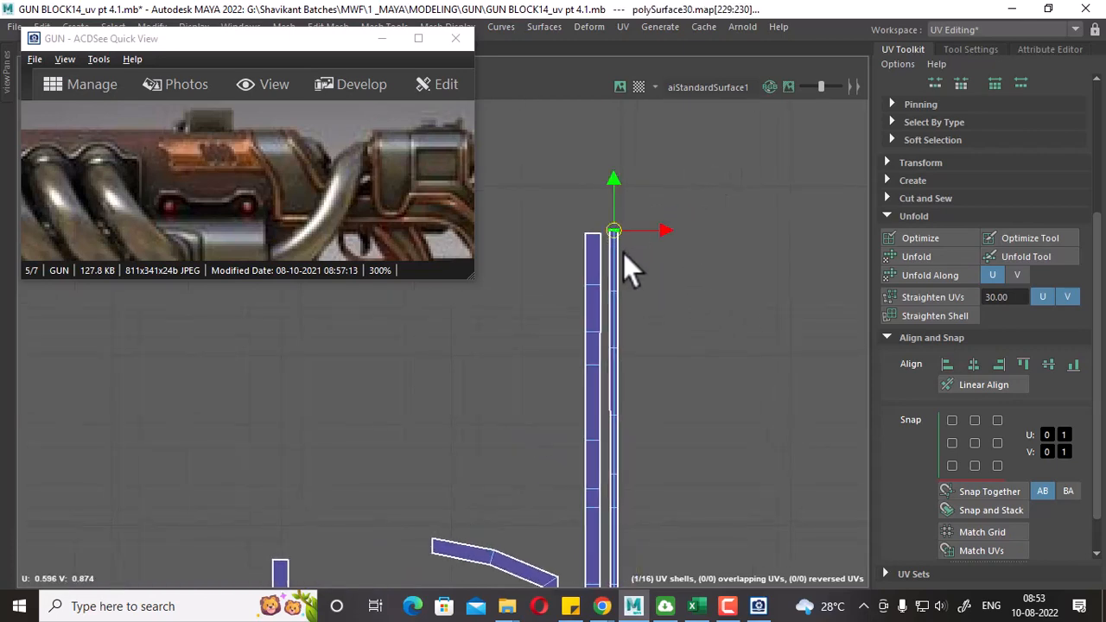
right_click_drag(624, 254, 708, 295, "ctrl")
scroll(735, 372, "down", 5)
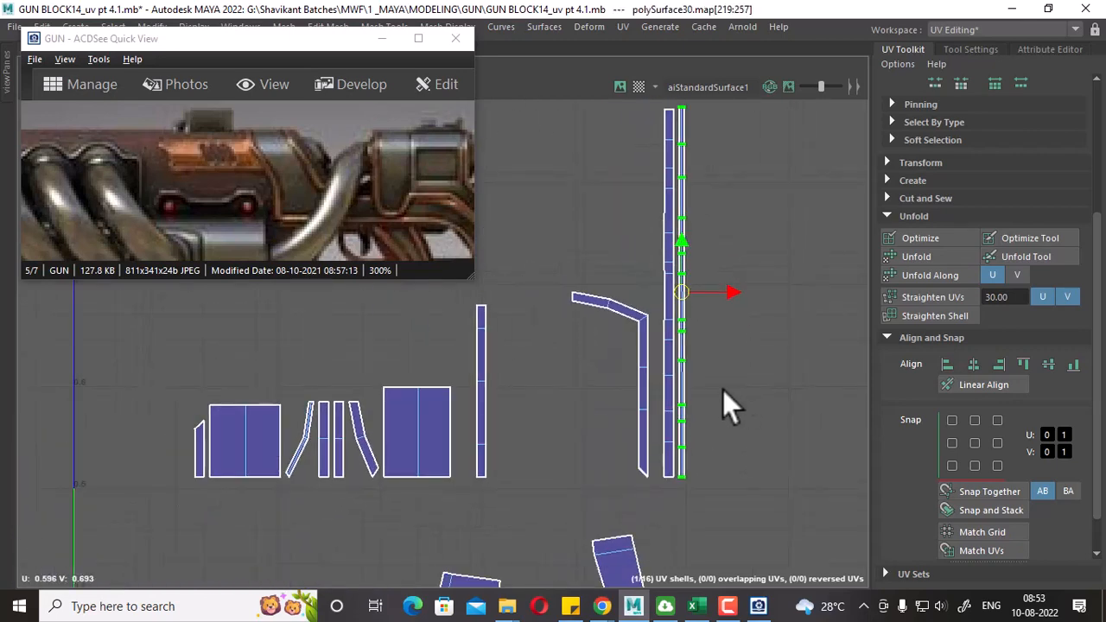
scroll(659, 432, "down", 2)
left_click_drag(622, 331, 668, 334)
Isolate the end edges at the top of the separated thin strip.
scroll(696, 330, "up", 3)
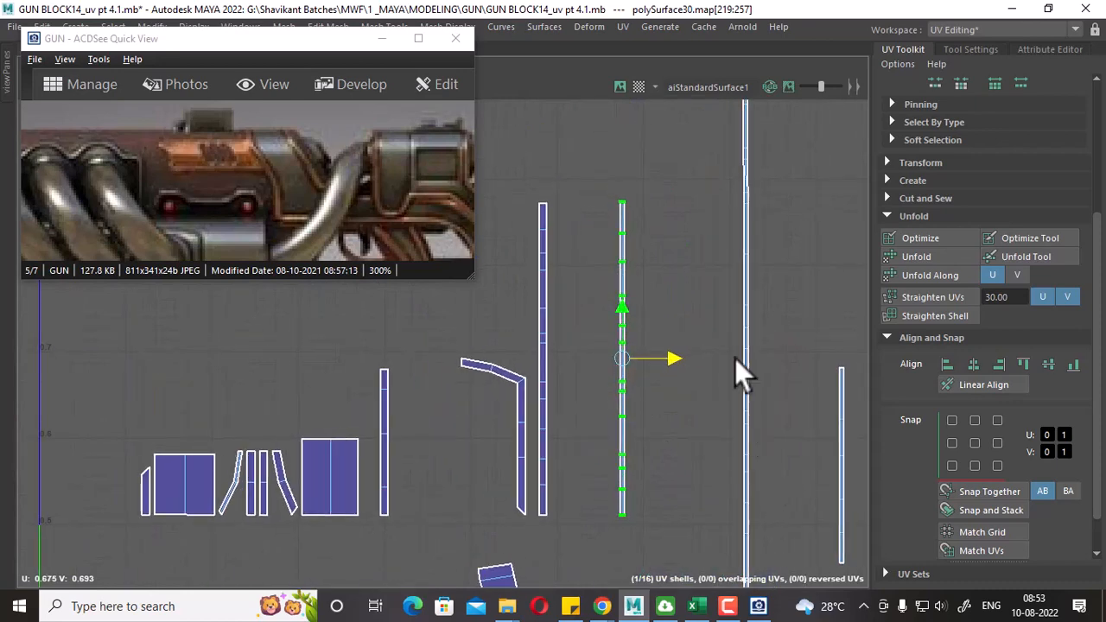
key("F10")
left_click_drag(669, 185, 596, 220)
left_click_drag(683, 212, 584, 226)
scroll(651, 270, "down", 2)
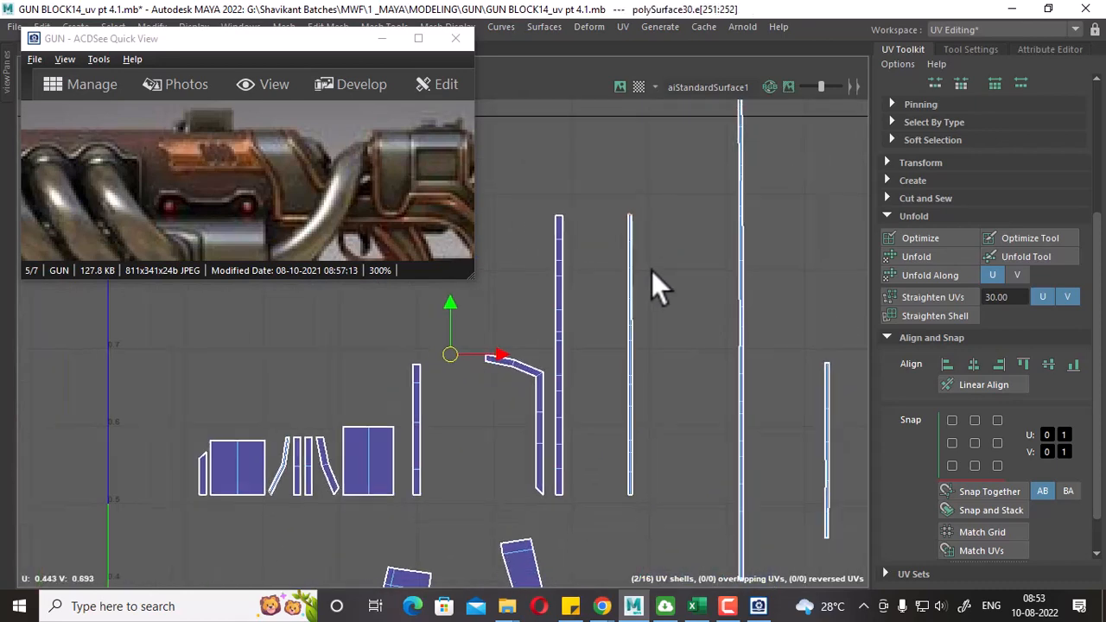
middle_click_drag(749, 558, 727, 353, "alt")
scroll(737, 410, "down", 2)
middle_click_drag(712, 392, 723, 527, "alt")
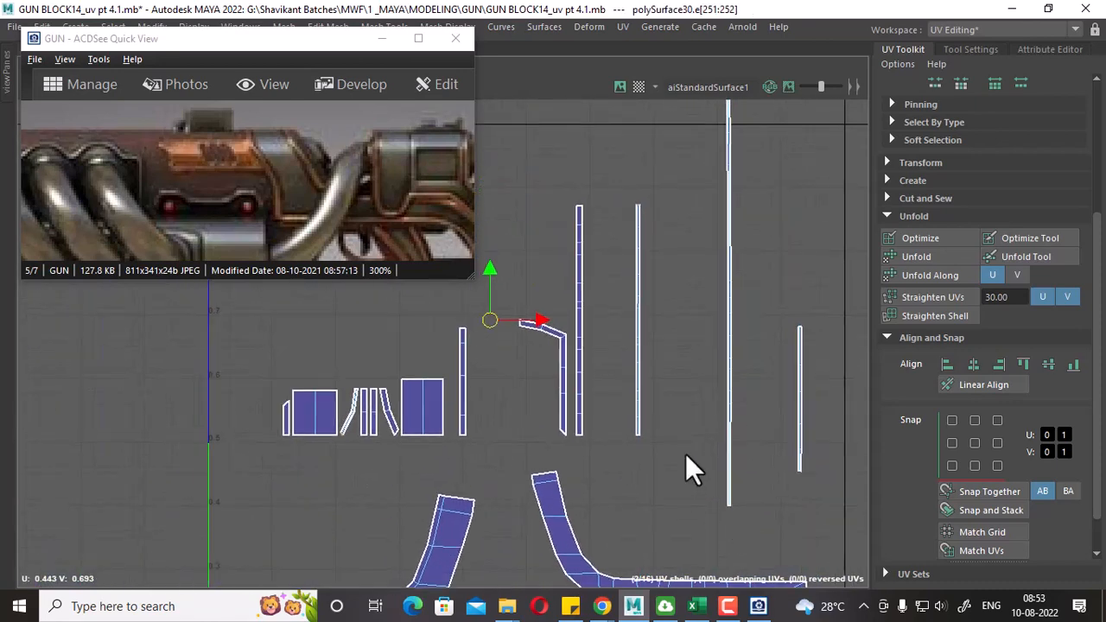
Try to move and sew the adjoining piece at the strip's top end edges, and undo the sew.
key("shift+s")
middle_click_drag(697, 325, 743, 394, "alt")
key("ctrl+z")
middle_click_drag(572, 462, 798, 285, "alt")
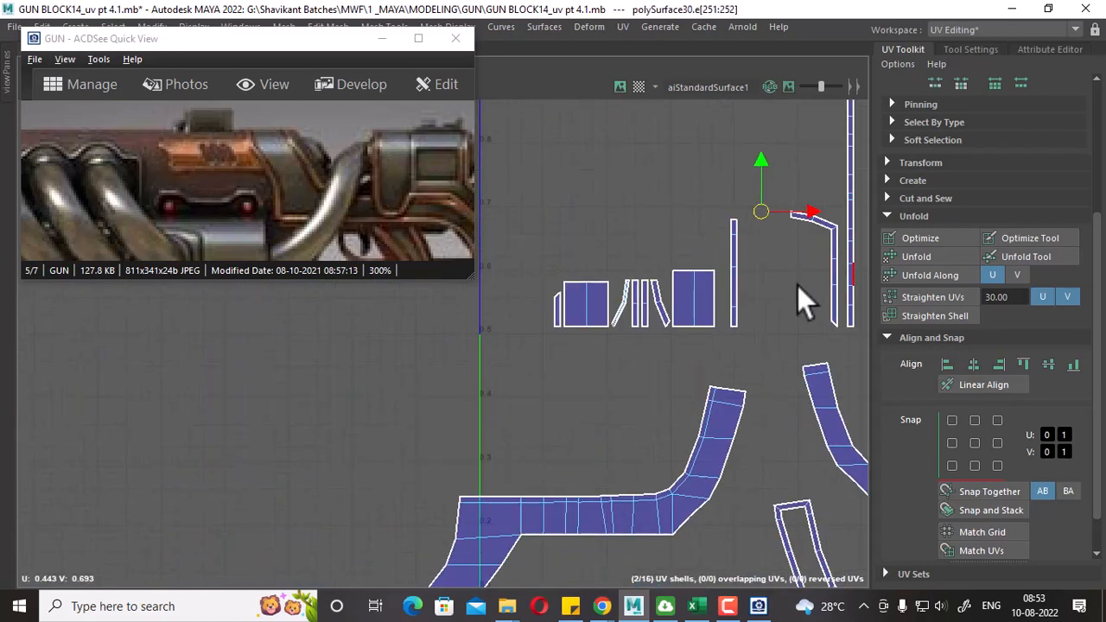
Select the small bent strip shell beside the two square shells and move it up above the pair of tall strips.
scroll(797, 285, "up", 3)
scroll(606, 300, "up", 3)
key("F12")
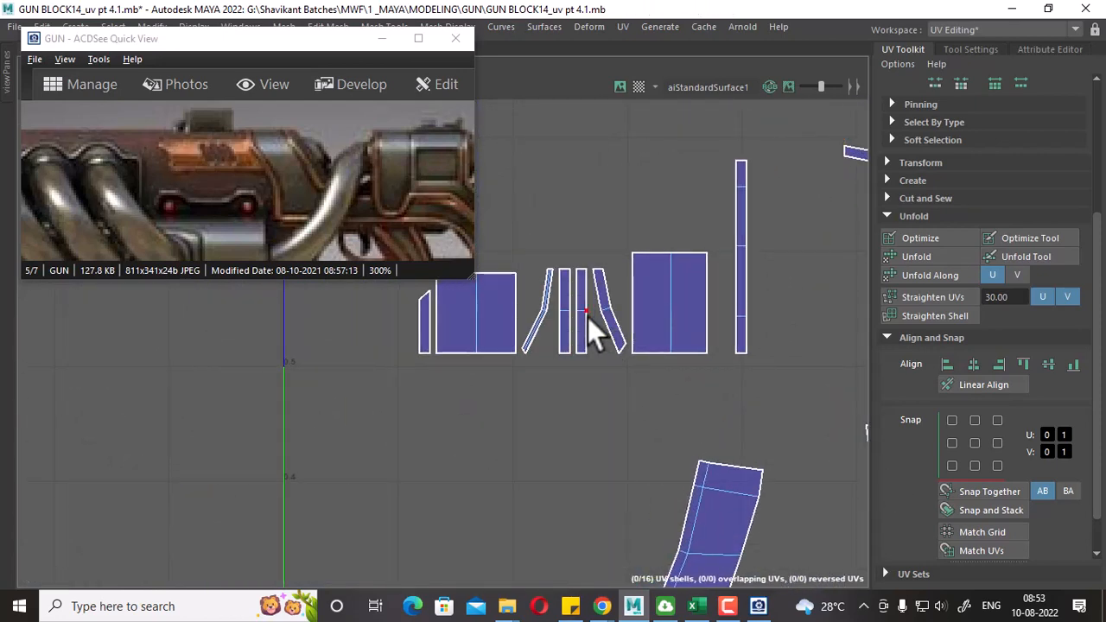
left_click(525, 351)
right_click_drag(517, 385, 631, 386, "ctrl")
scroll(635, 393, "down", 2)
scroll(548, 237, "down", 2)
middle_click_drag(645, 299, 593, 405, "alt")
left_click_drag(510, 419, 715, 212)
scroll(717, 218, "up", 2)
scroll(788, 385, "up", 2)
middle_click_drag(797, 382, 772, 436, "alt")
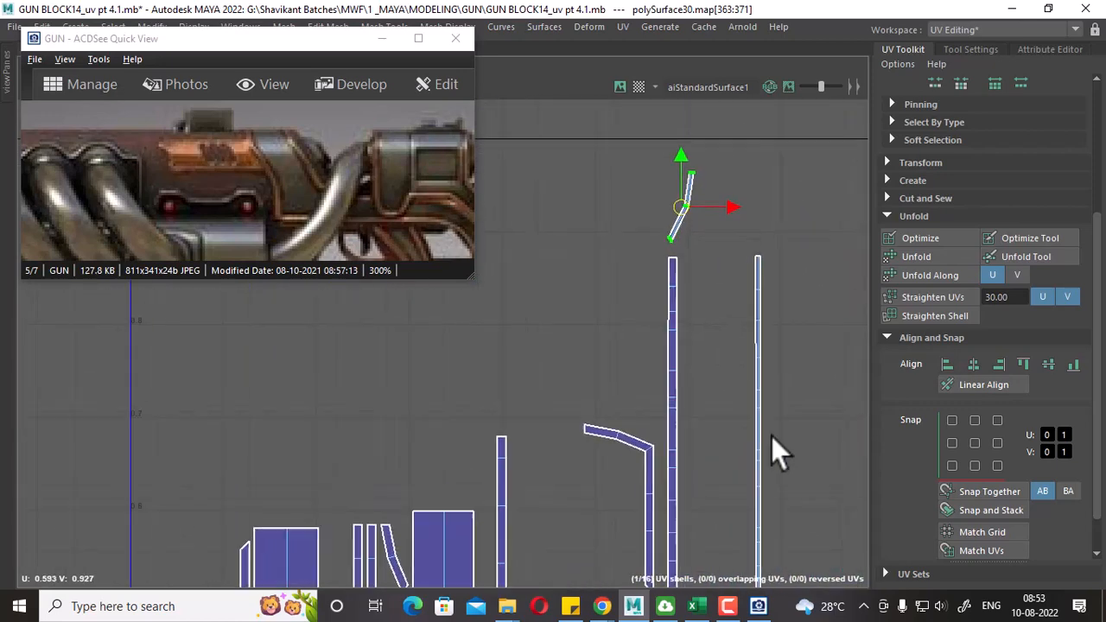
Straighten the small bent shell into a vertical strip and align its lower end UVs to one level.
left_click(931, 315)
scroll(706, 214, "up", 2)
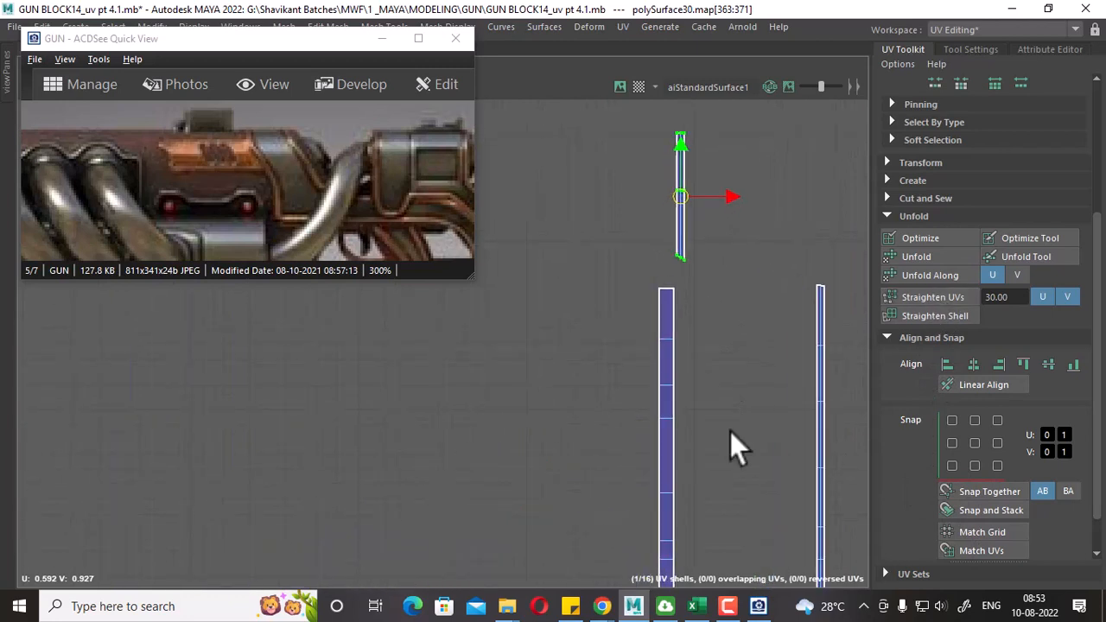
scroll(701, 285, "up", 4)
right_click_drag(726, 225, 782, 227)
left_click_drag(710, 243, 633, 298)
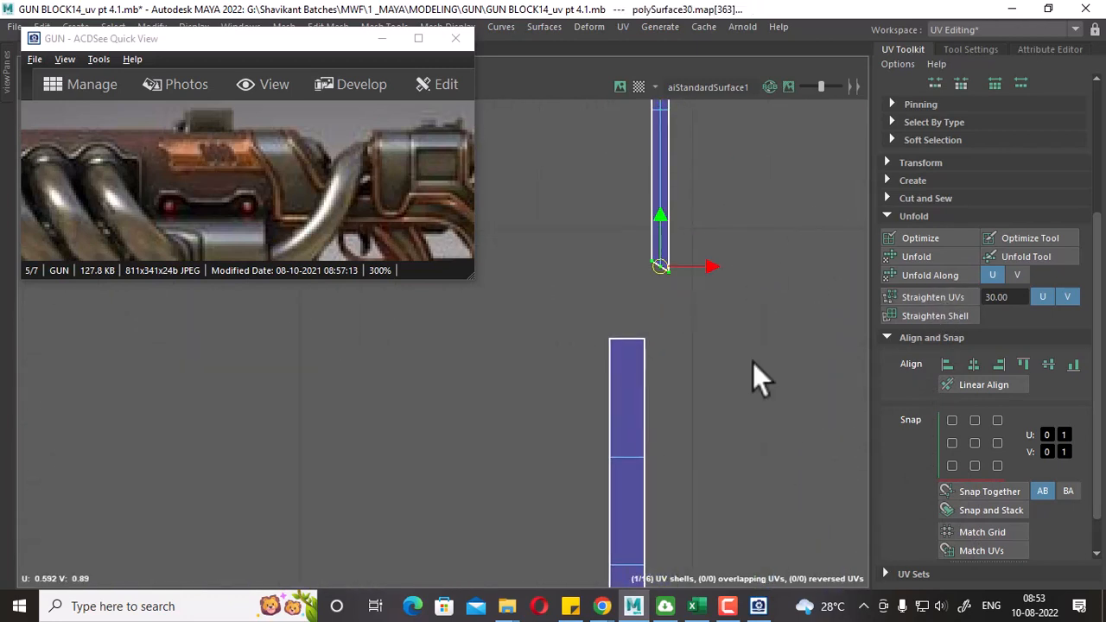
scroll(1074, 432, "down", 2)
left_click(1073, 318)
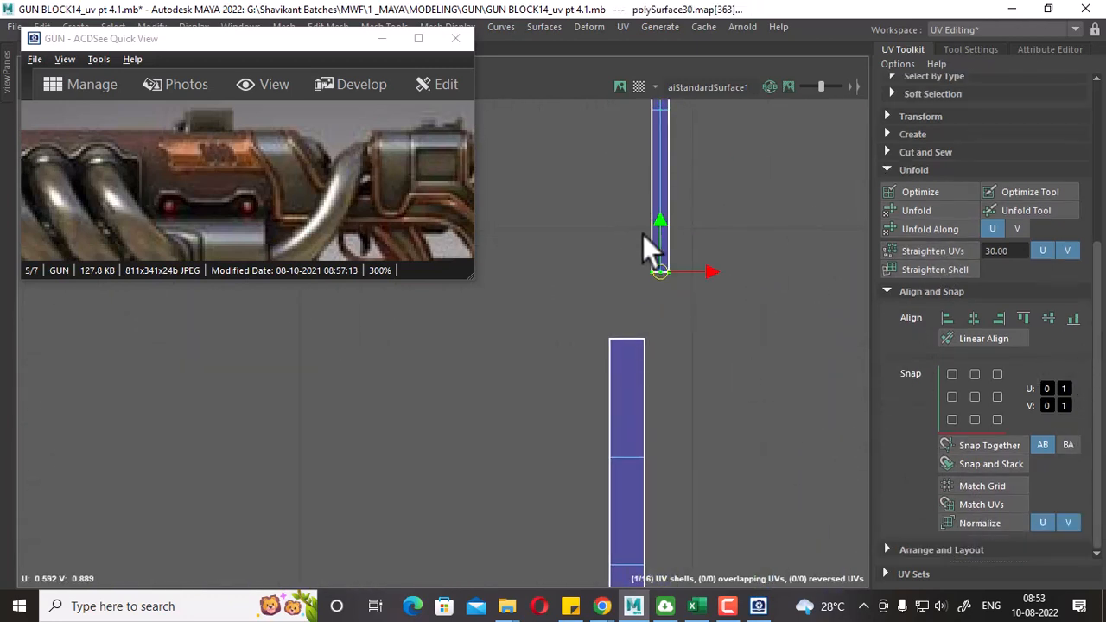
Try to move and sew the straightened piece at its lower end edges, and undo the sew.
middle_click_drag(712, 169, 766, 225, "alt")
right_click_drag(777, 341, 731, 245)
double_click(704, 317)
right_click_drag(734, 250, 798, 470, "shift")
key("ctrl+z")
Align the top end UVs of the separated thin strip to their highest point.
right_click_drag(707, 321, 837, 540, "alt")
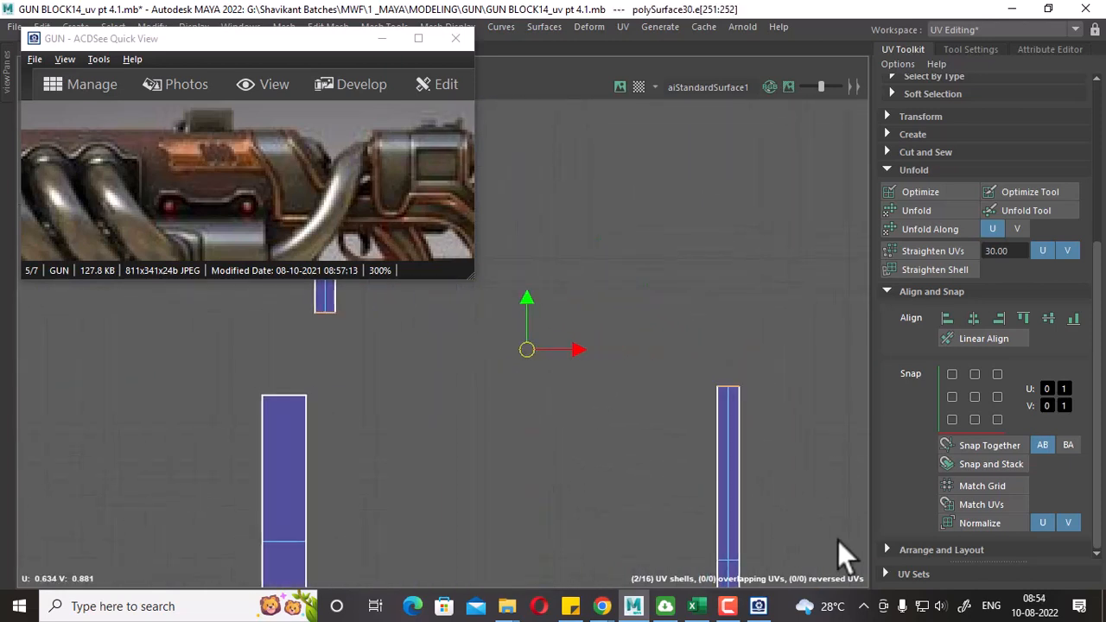
right_click_drag(706, 383, 782, 387)
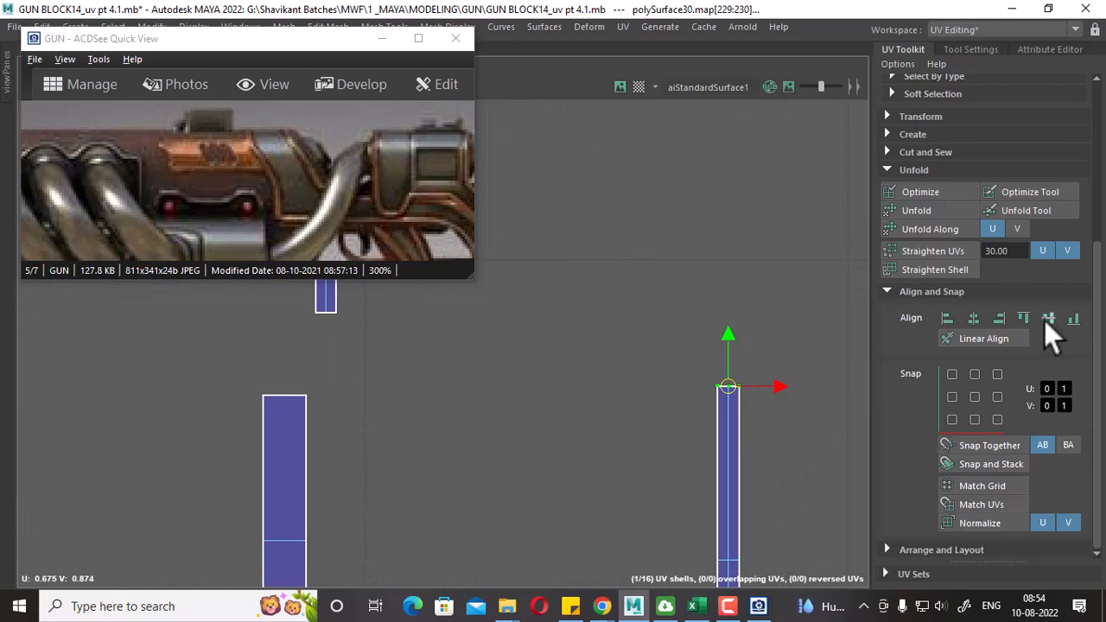
left_click(1021, 318)
Move and sew the straightened piece onto the thin strip's top end edges.
right_click_drag(662, 383, 662, 441)
left_click_drag(787, 366, 676, 416)
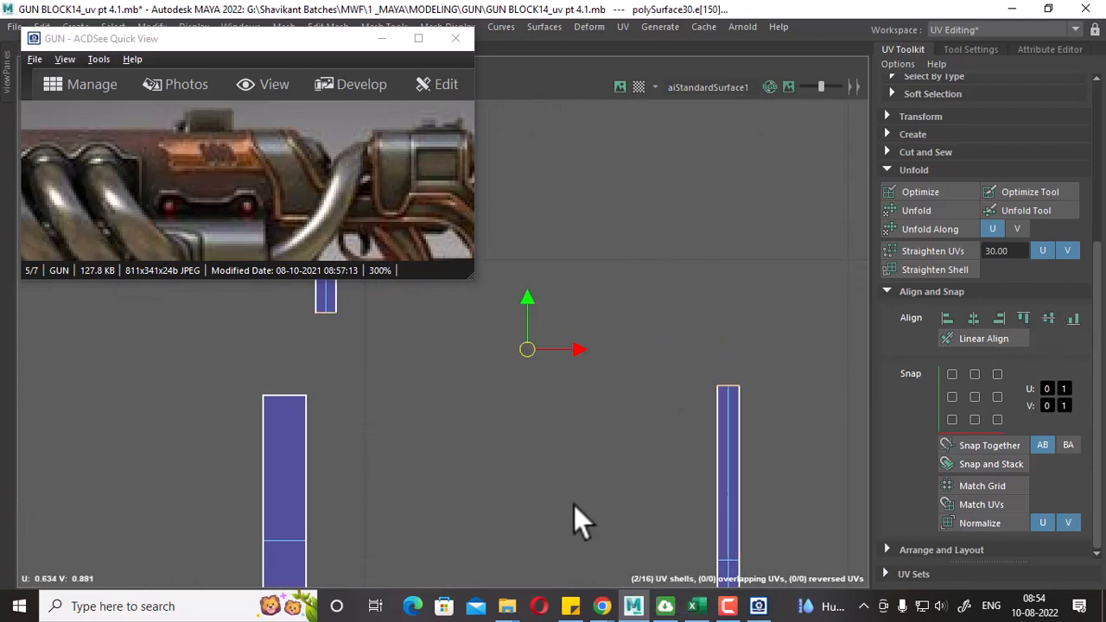
right_click_drag(573, 504, 691, 303, "shift")
left_click(696, 294)
Select edges on the extended thin strip and the right-hand curved shell to examine where they adjoin.
right_click_drag(739, 395, 720, 244, "alt")
left_click_drag(764, 190, 716, 258)
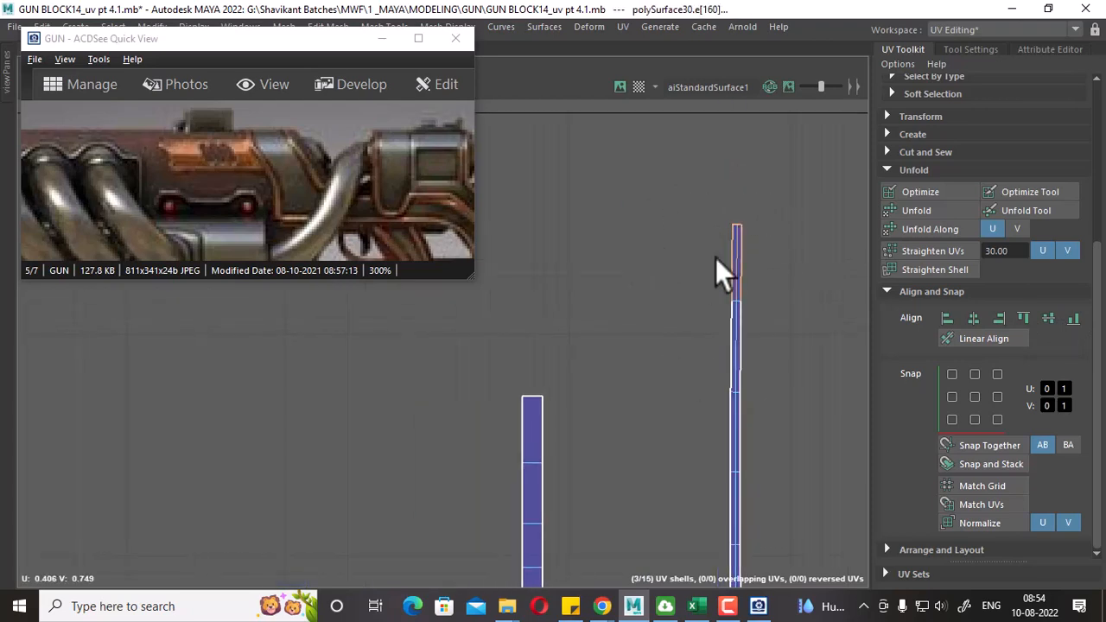
right_click_drag(701, 411, 509, 185, "alt")
middle_click_drag(778, 570, 735, 375, "alt")
right_click_drag(735, 375, 698, 291, "alt")
middle_click_drag(771, 400, 770, 415, "alt")
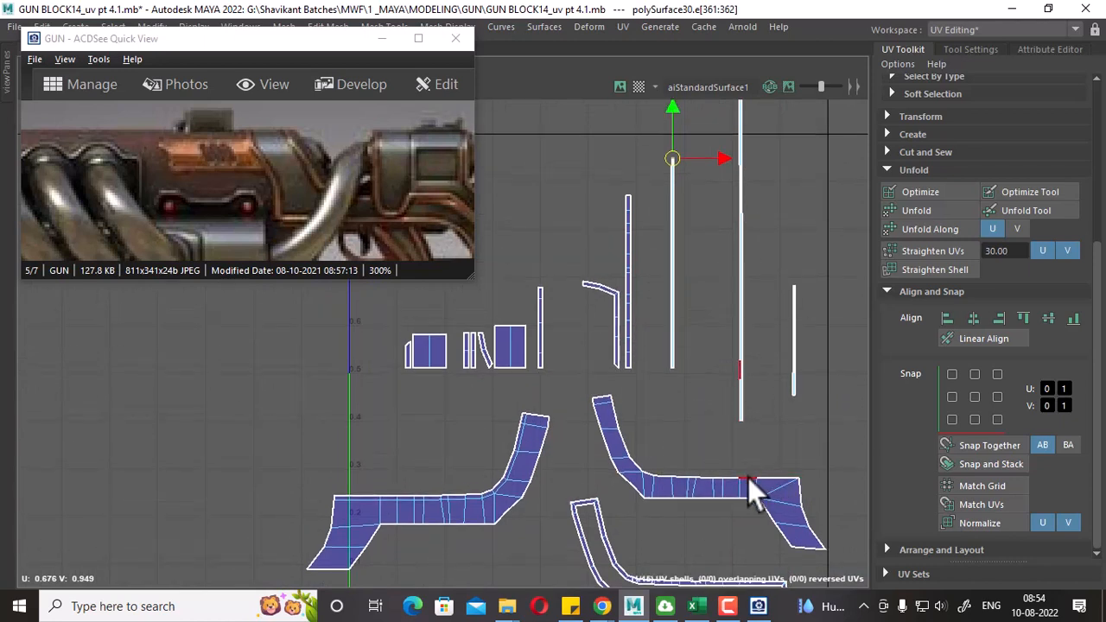
left_click_drag(704, 184, 644, 330)
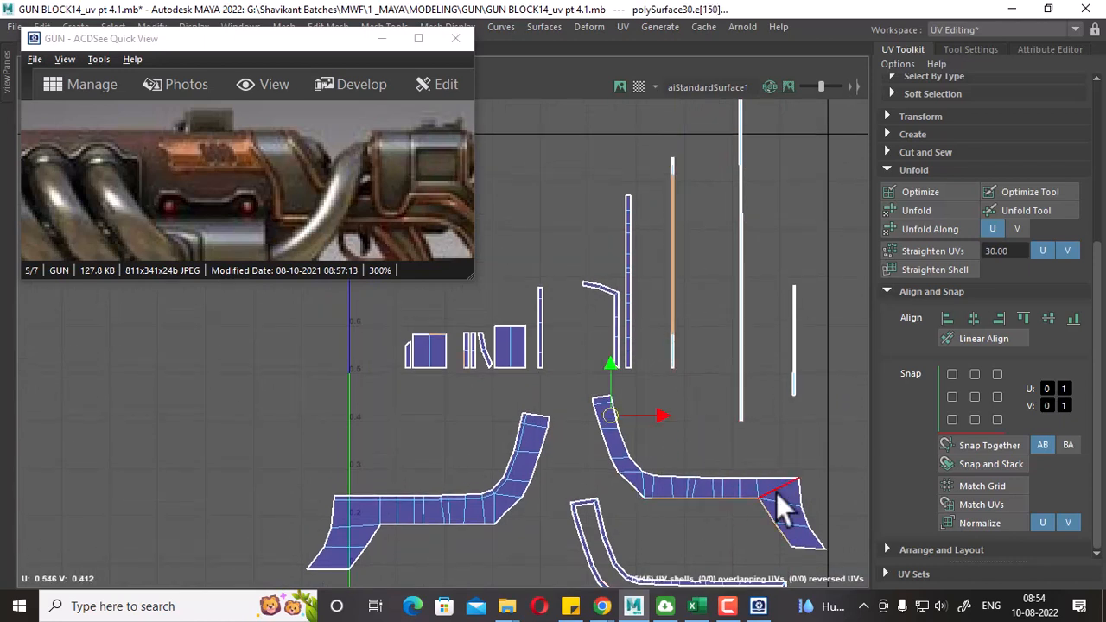
middle_click_drag(699, 334, 701, 348, "alt")
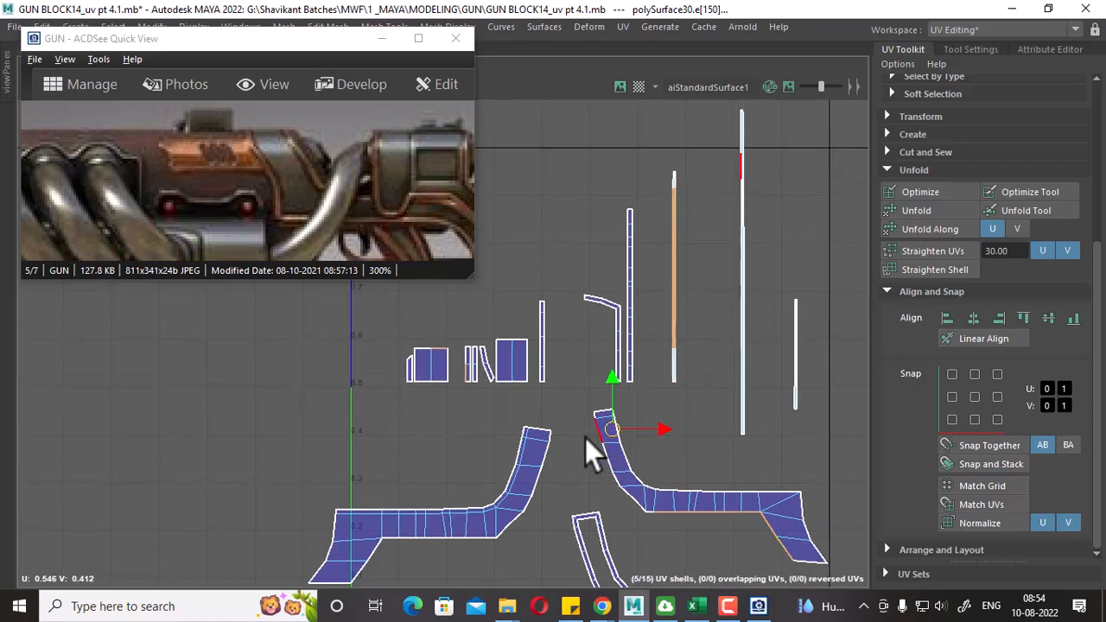
left_click_drag(580, 433, 607, 450)
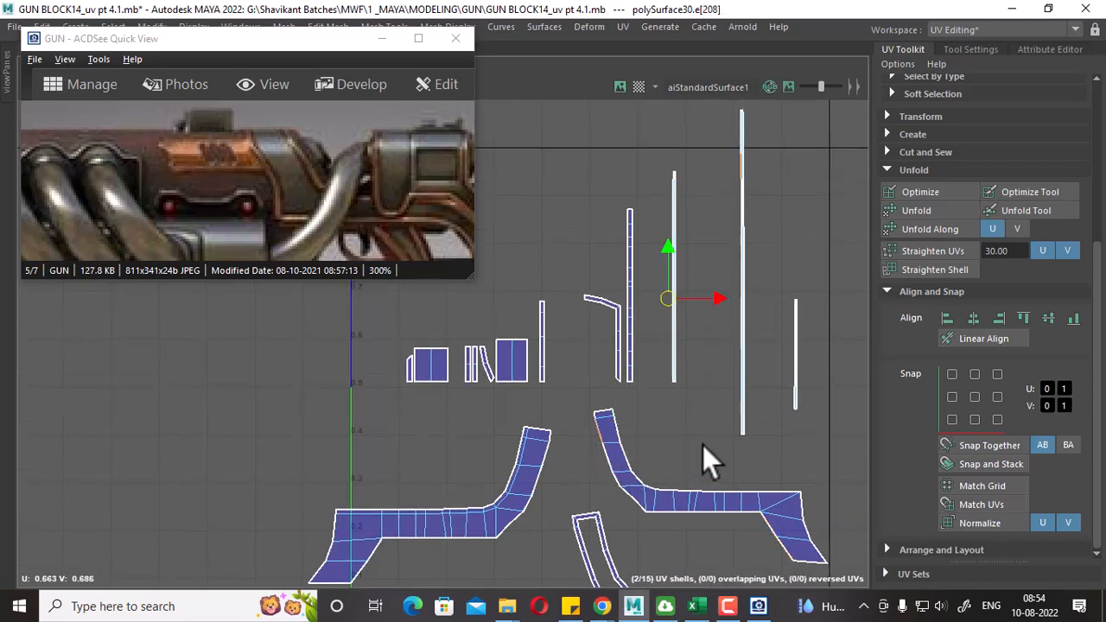
Select an edge lower on the right-hand curved shell's inner border to examine its match on the tall thin strips.
key("g")
left_click(684, 315)
middle_click_drag(709, 332, 704, 444, "alt")
key("ctrl+z")
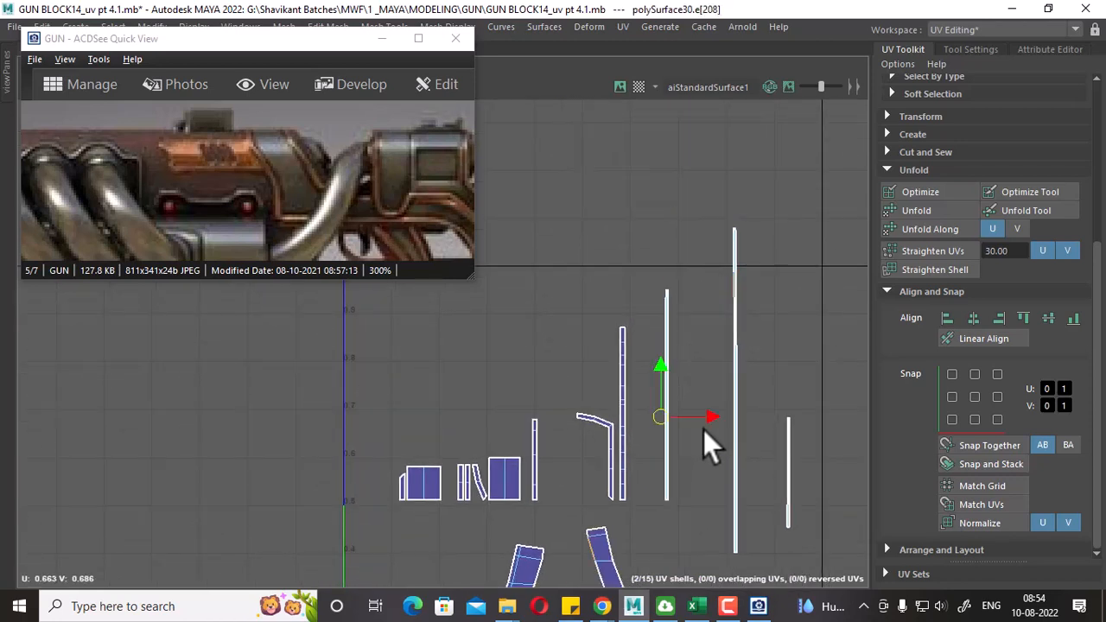
middle_click_drag(682, 523, 675, 426, "alt")
left_click(638, 435)
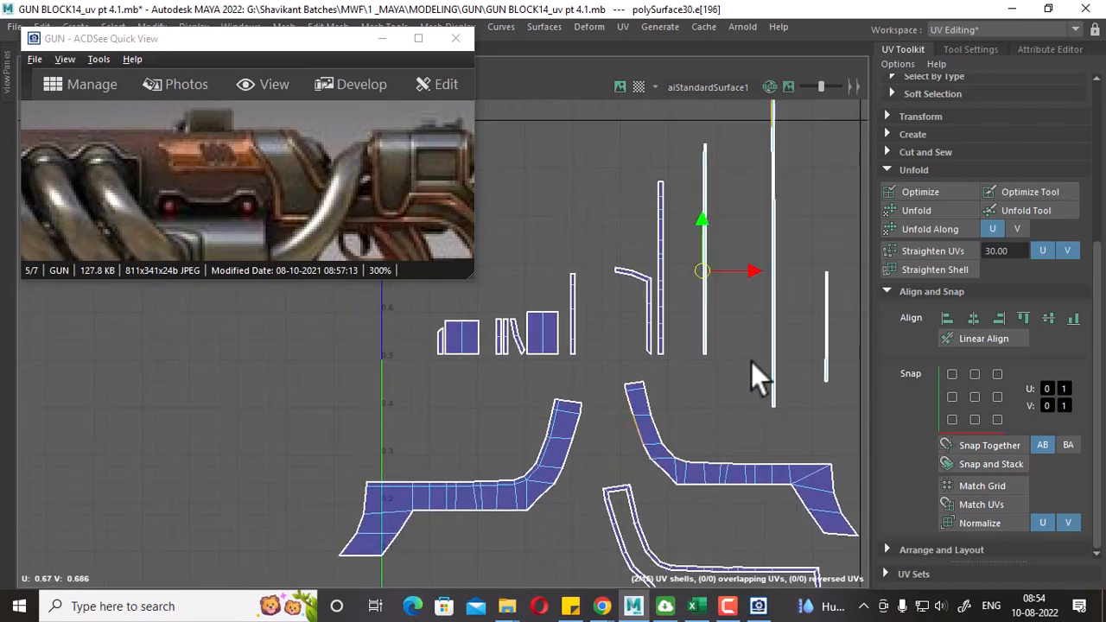
middle_click_drag(748, 423, 748, 442, "alt")
middle_click_drag(773, 242, 758, 277, "alt")
scroll(757, 278, "down", 1)
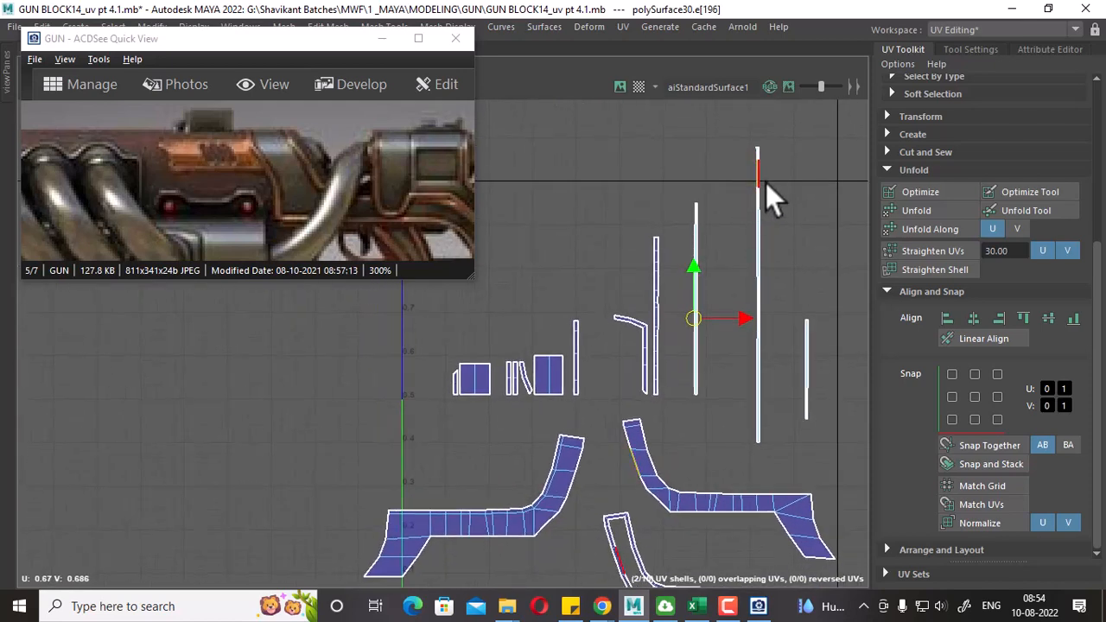
Select the tallest strip's edges and examine which borders of the right-hand curved shell and the outline shells match them.
right_click_drag(766, 180, 758, 140)
left_click_drag(767, 346, 763, 447)
middle_click_drag(783, 447, 728, 356, "alt")
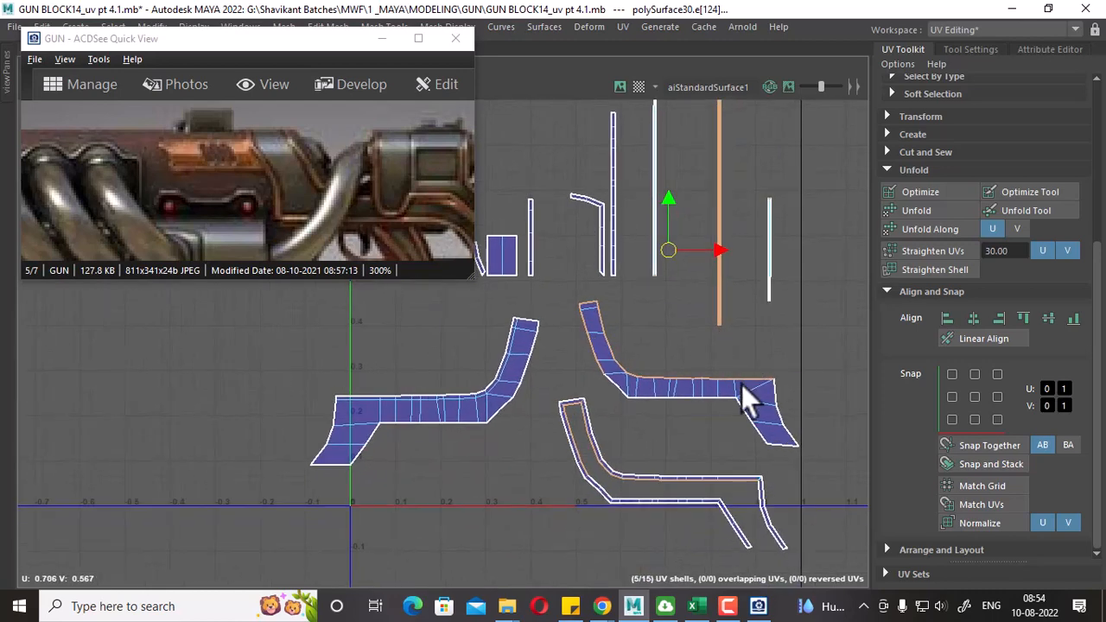
middle_click_drag(635, 293, 651, 376, "alt")
right_click_drag(651, 375, 755, 529, "alt")
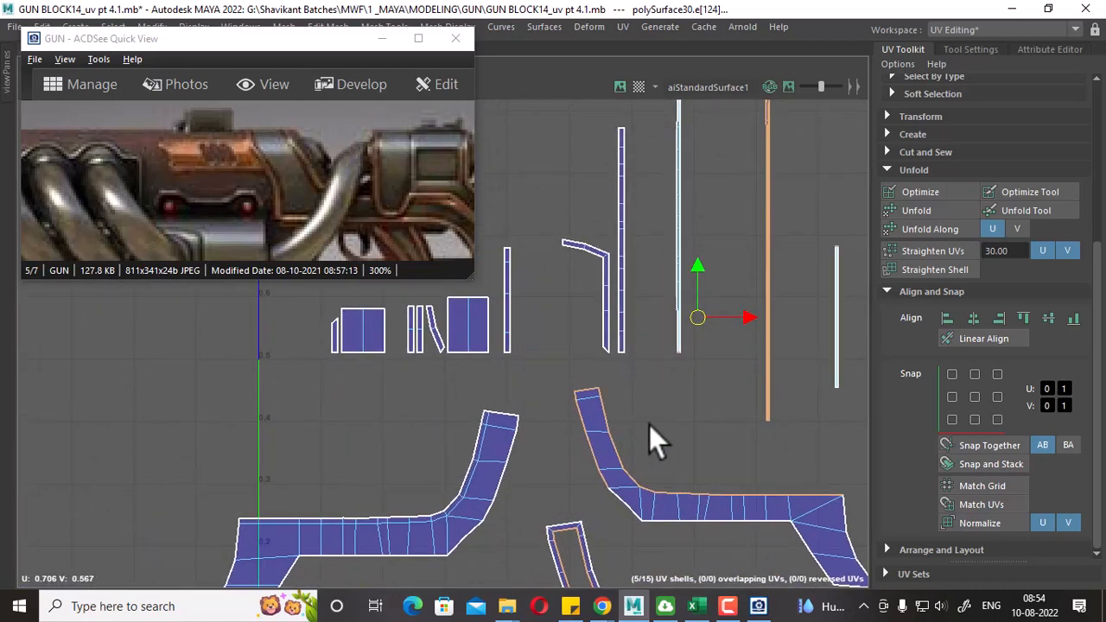
middle_click_drag(637, 408, 595, 377, "alt")
right_click_drag(595, 376, 615, 421, "alt")
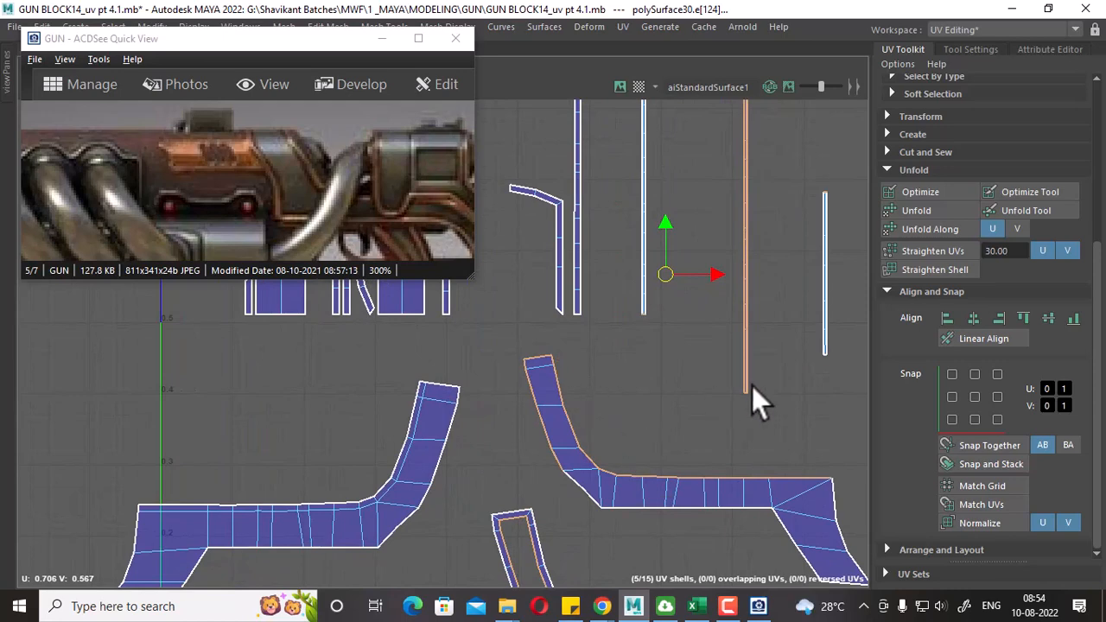
middle_click_drag(752, 388, 760, 436, "alt")
right_click_drag(761, 436, 686, 421, "alt")
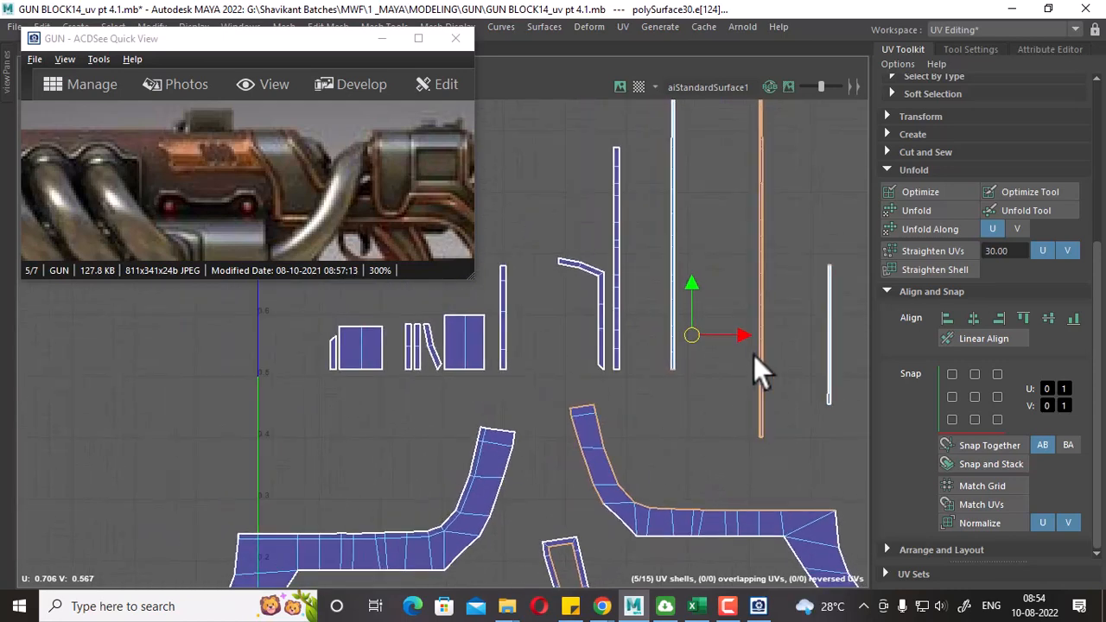
middle_click_drag(753, 356, 759, 369, "alt")
right_click_drag(633, 425, 644, 450, "alt")
right_click_drag(622, 380, 621, 218)
right_click_drag(604, 327, 677, 492, "alt")
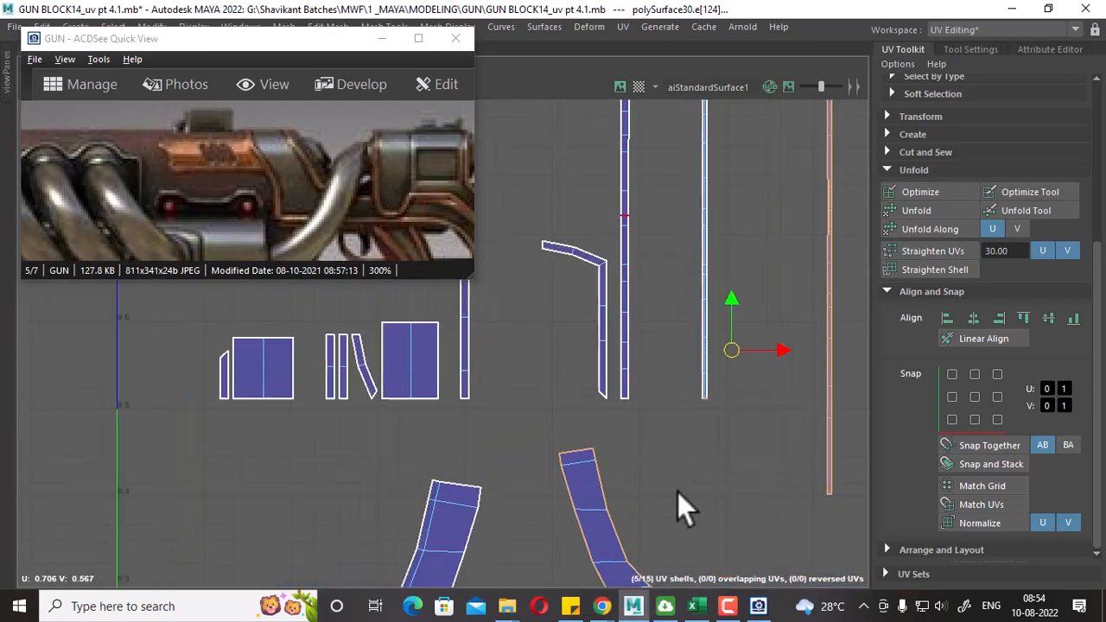
middle_click_drag(677, 491, 665, 364, "alt")
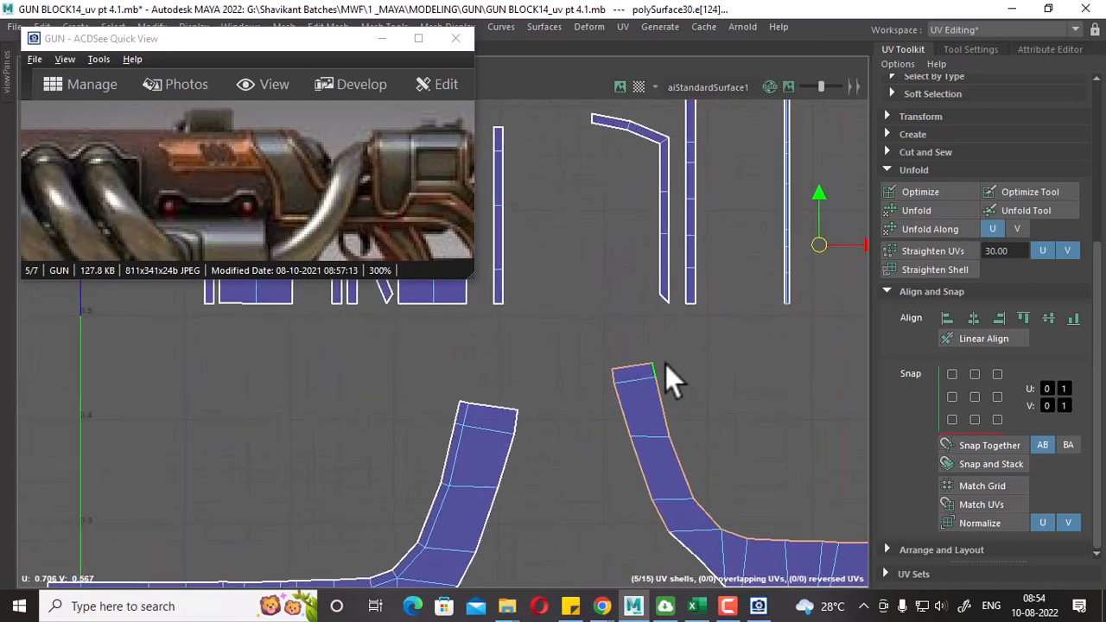
Locate the curved shell's upper end edge on the tallest strip and cut the strip across its width there.
double_click(617, 368)
key("f")
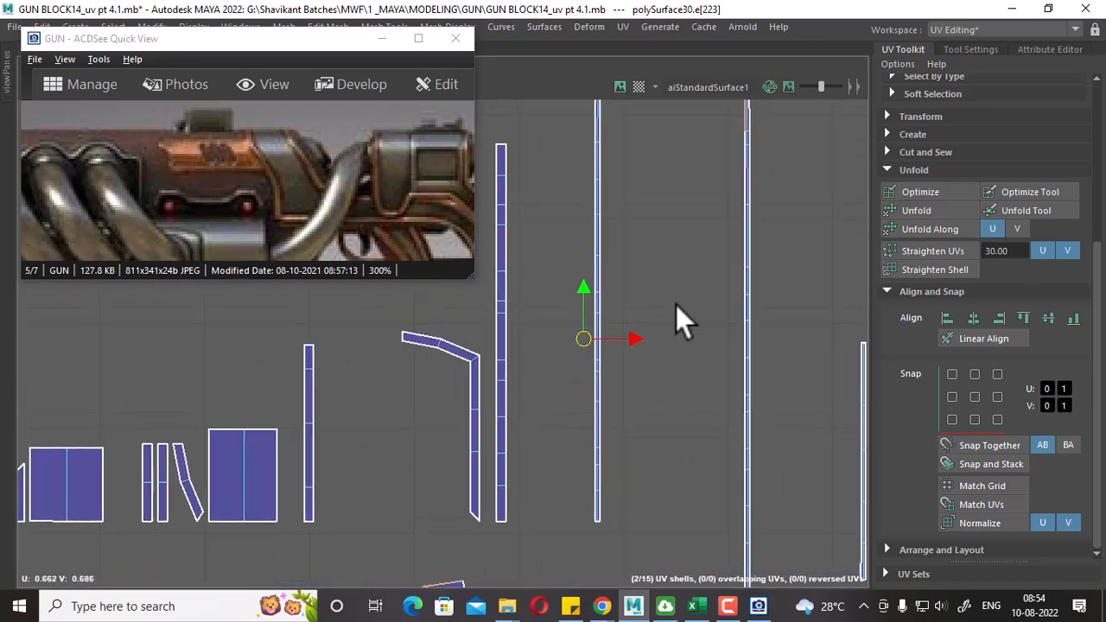
middle_click_drag(681, 361, 669, 448, "alt")
right_click_drag(721, 254, 834, 553, "alt")
middle_click_drag(806, 203, 786, 315, "alt")
right_click_drag(782, 320, 837, 472, "alt")
left_click(749, 321)
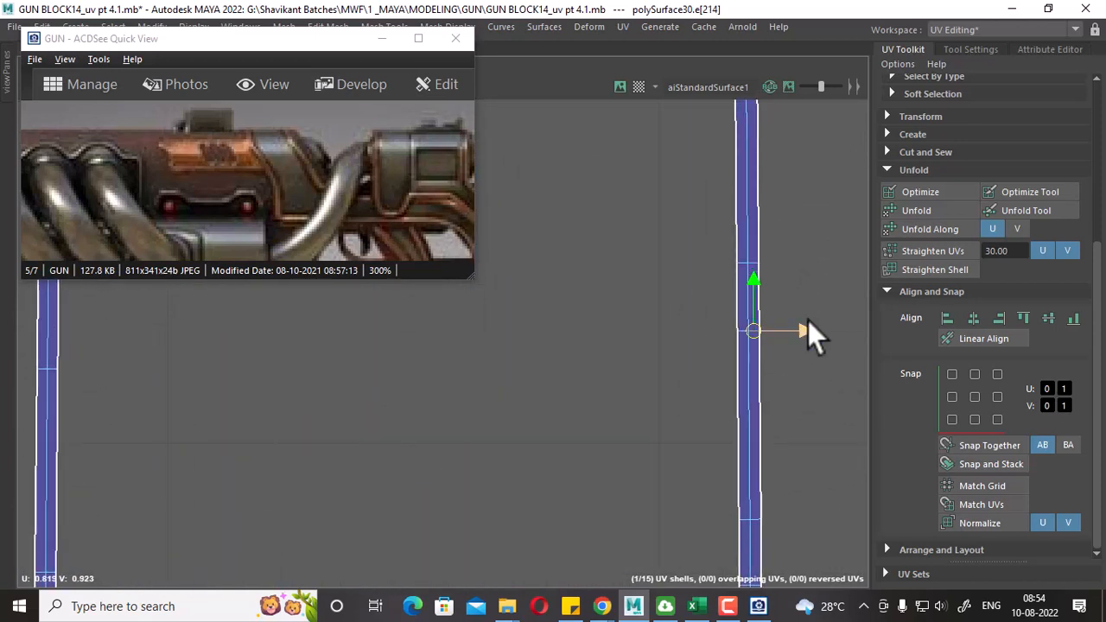
right_click_drag(807, 321, 803, 511, "alt")
left_click(731, 367, "shift")
right_click_drag(809, 278, 736, 387, "shift")
Select end and border edges on the middle thin strip and the curved shell to examine where the cut piece adjoins.
right_click_drag(766, 428, 663, 256, "alt")
right_click_drag(774, 489, 686, 382, "alt")
middle_click_drag(750, 580, 732, 450, "alt")
right_click_drag(732, 450, 650, 327, "alt")
middle_click_drag(719, 573, 727, 387, "alt")
right_click_drag(666, 244, 669, 153)
left_click_drag(682, 130, 649, 169)
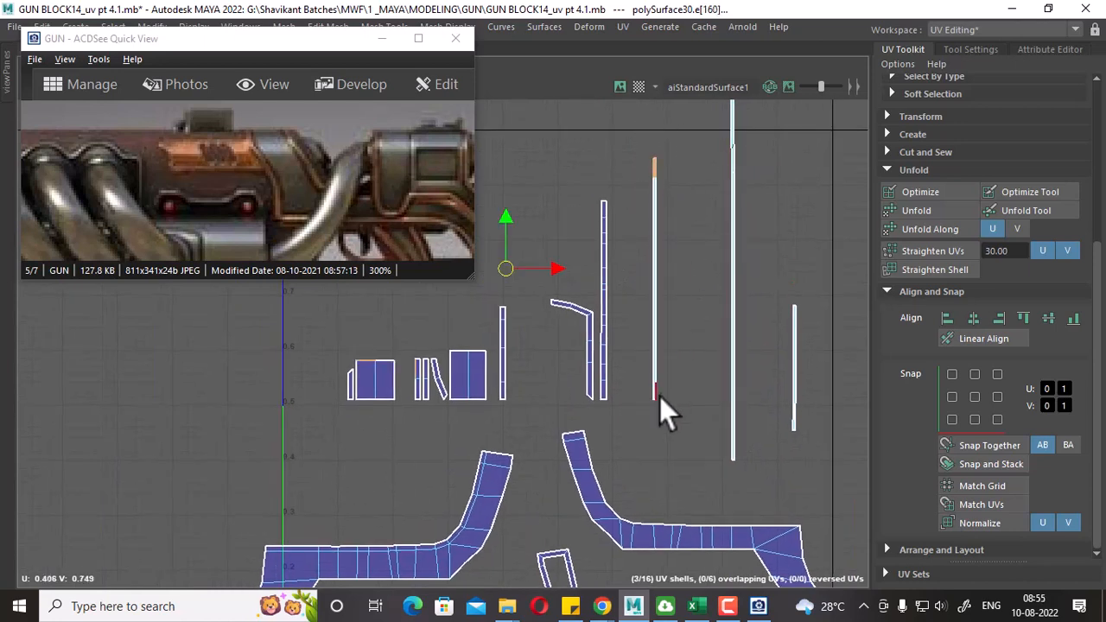
left_click(568, 452)
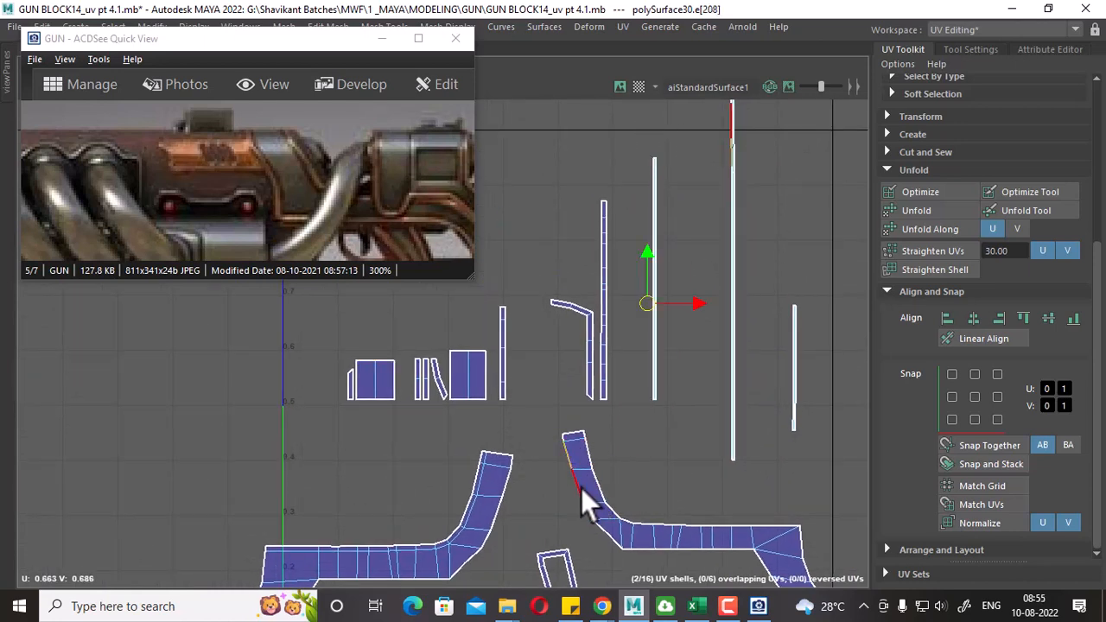
left_click(602, 534)
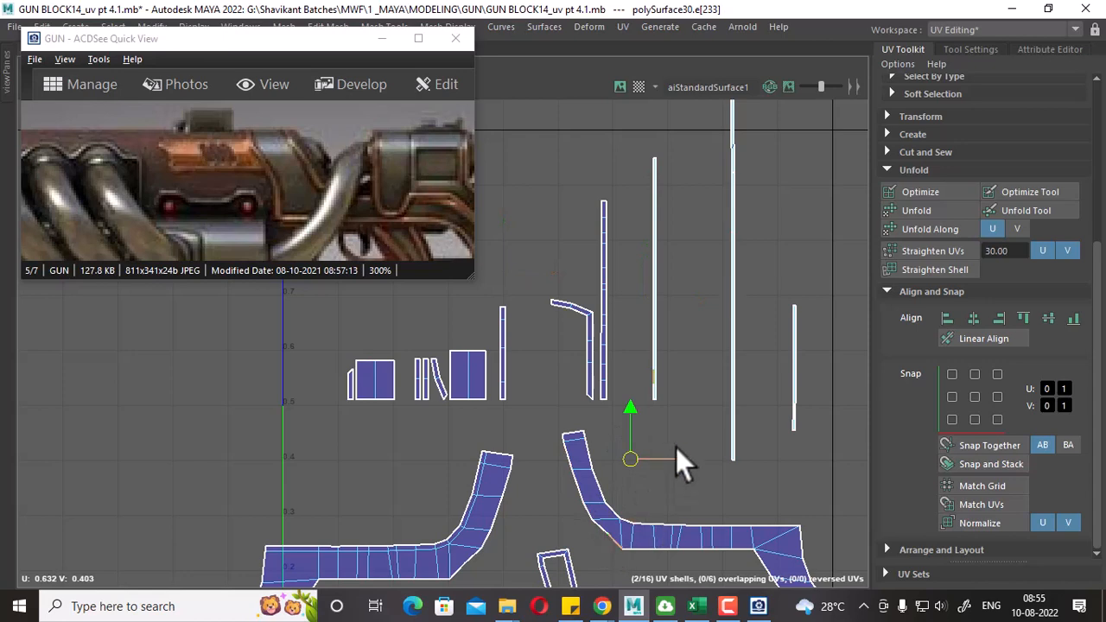
Move and sew the cut-off strip piece onto the lower end of the middle thin strip.
scroll(654, 555, "up", 5)
scroll(660, 254, "up", 2)
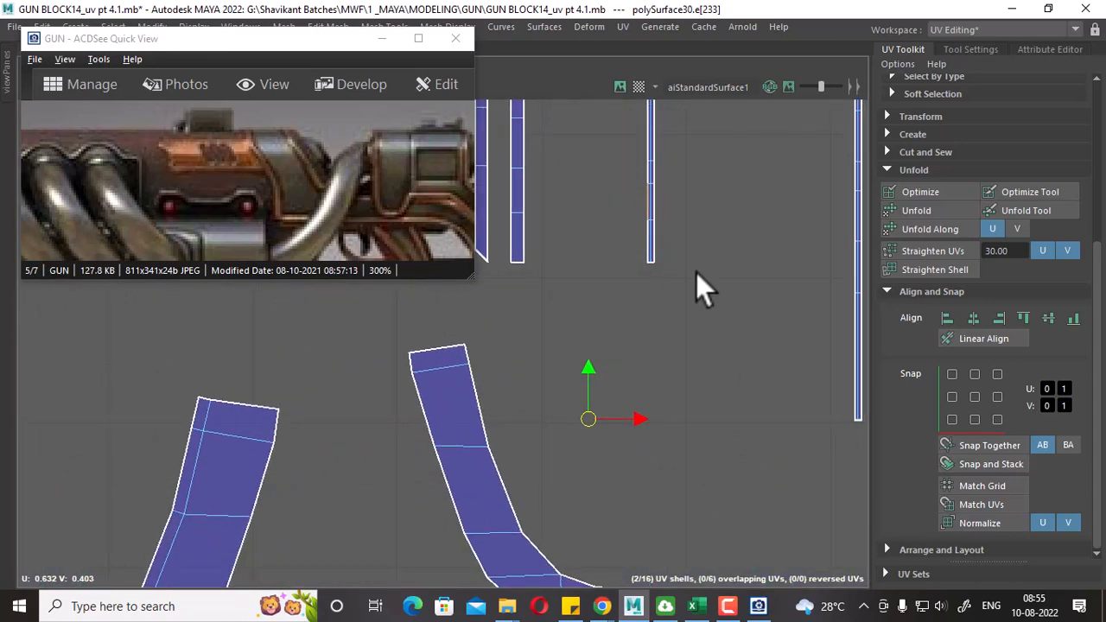
left_click(673, 237)
left_click_drag(622, 231, 623, 233)
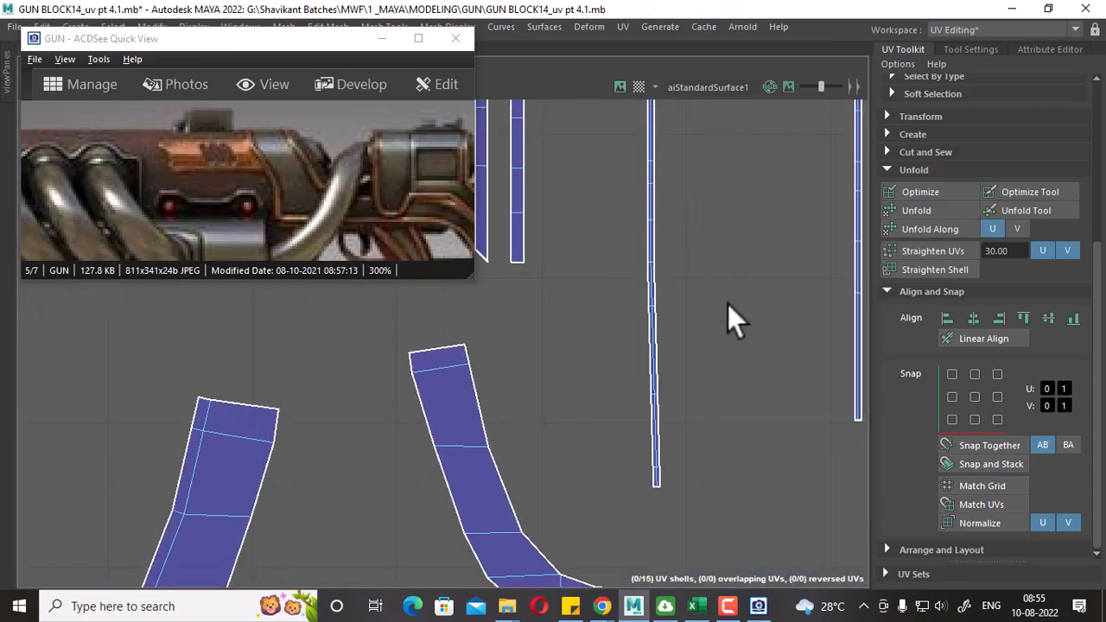
Select the whole lengthened middle strip as UVs and faces to examine its extent in the layout.
scroll(727, 304, "down", 4)
scroll(700, 319, "down", 2)
right_click_drag(687, 333, 770, 328)
left_click_drag(659, 205, 628, 443)
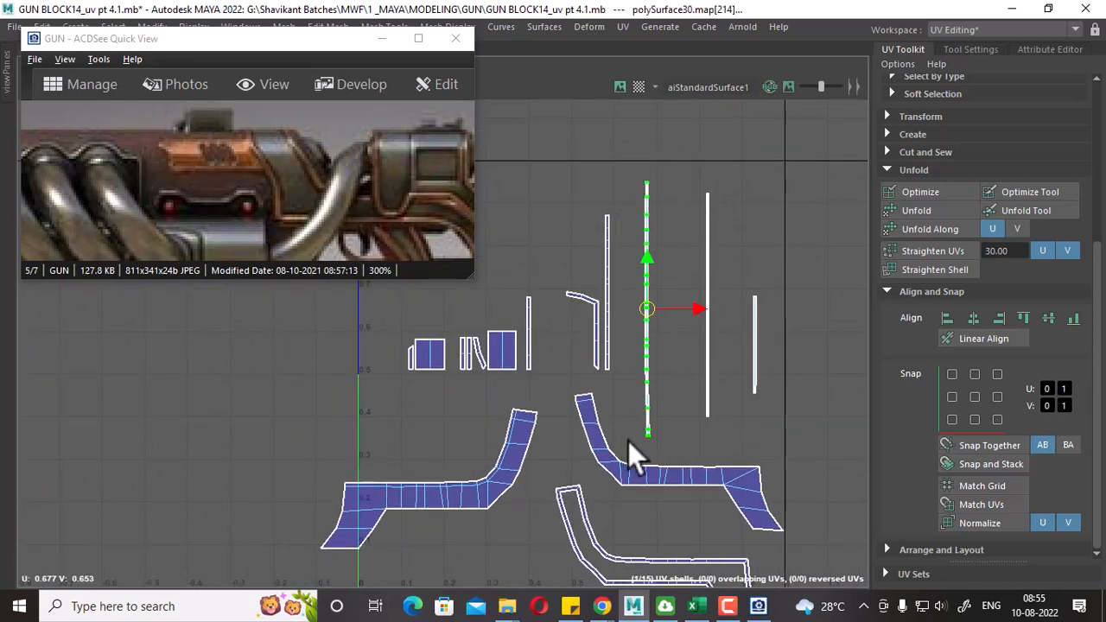
right_click_drag(669, 238, 679, 308)
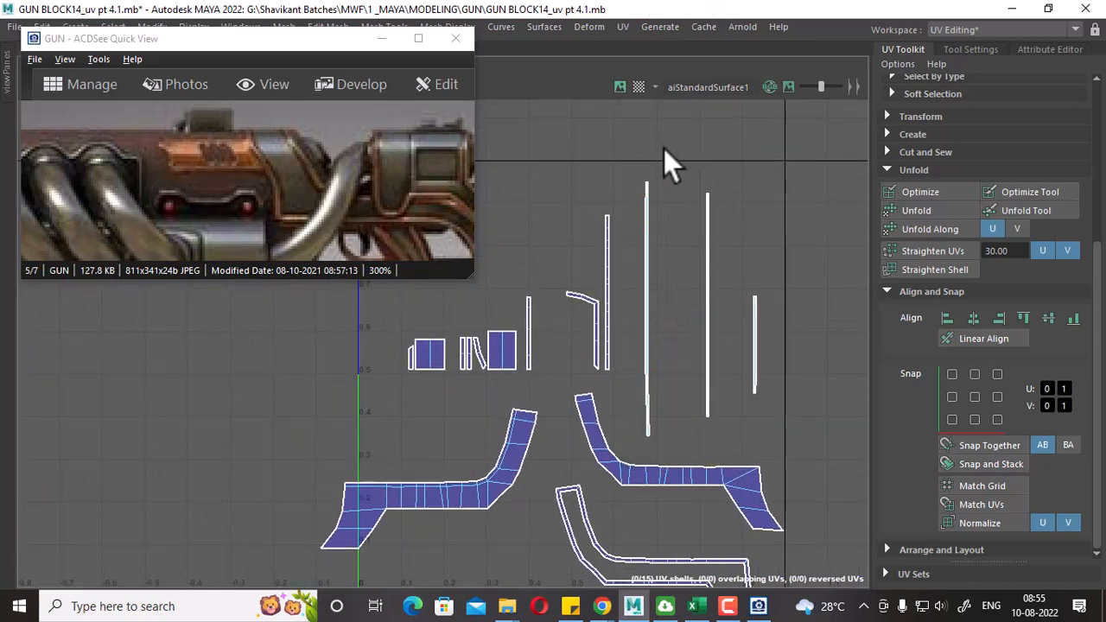
left_click_drag(663, 149, 650, 449)
middle_click_drag(682, 484, 641, 288, "alt")
right_click_drag(641, 289, 735, 351, "alt")
middle_click_drag(735, 351, 746, 531, "alt")
Select edges on the lengthened strip's lower part and on the neighbouring thicker strip to examine which shells they adjoin.
right_click_drag(695, 318, 690, 299)
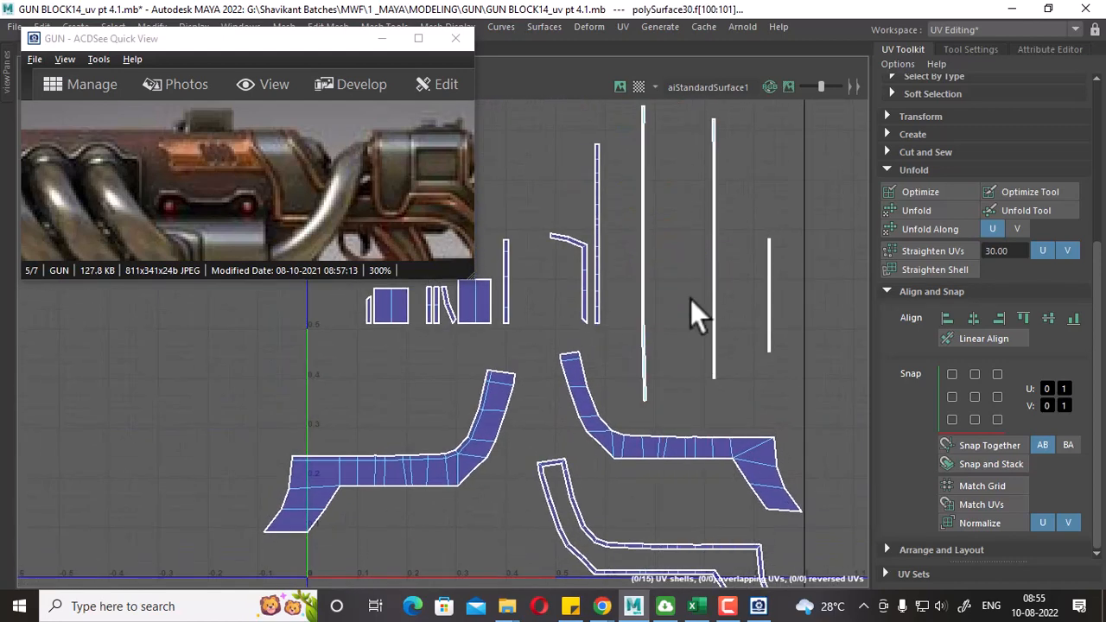
left_click_drag(660, 272, 628, 298)
left_click_drag(669, 350, 631, 371)
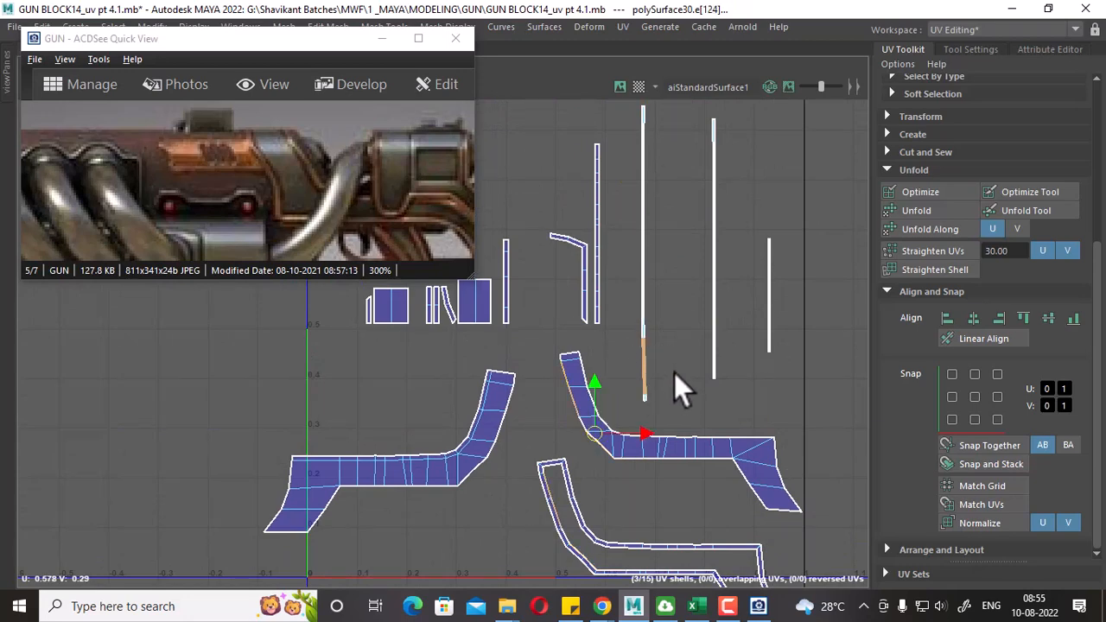
right_click_drag(674, 372, 726, 392, "alt")
left_click_drag(680, 200, 664, 337)
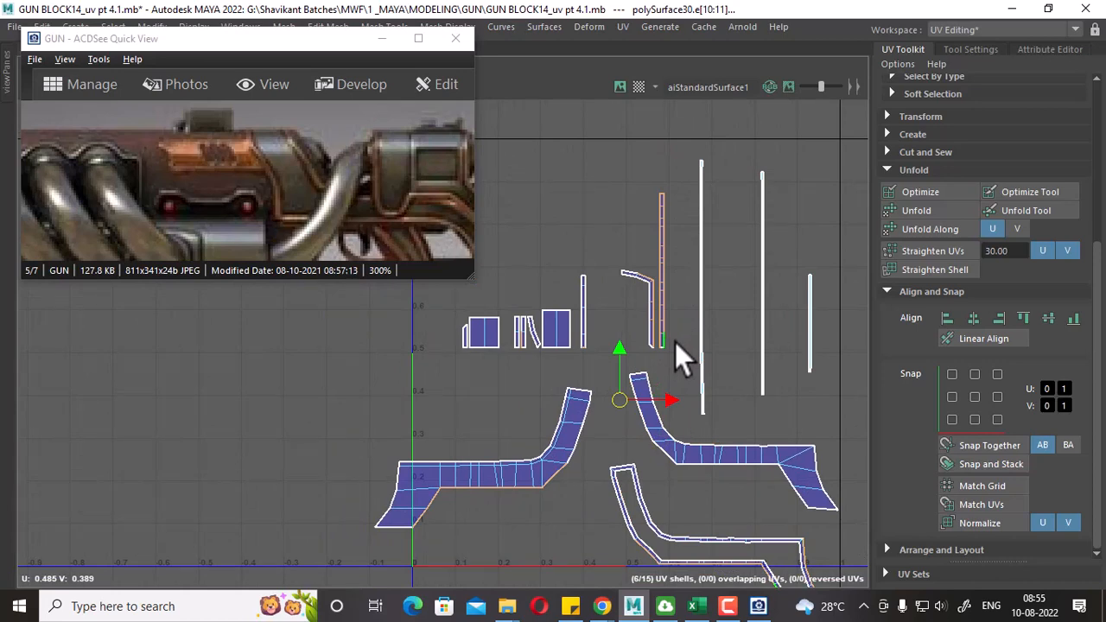
middle_click_drag(682, 575, 691, 453, "alt")
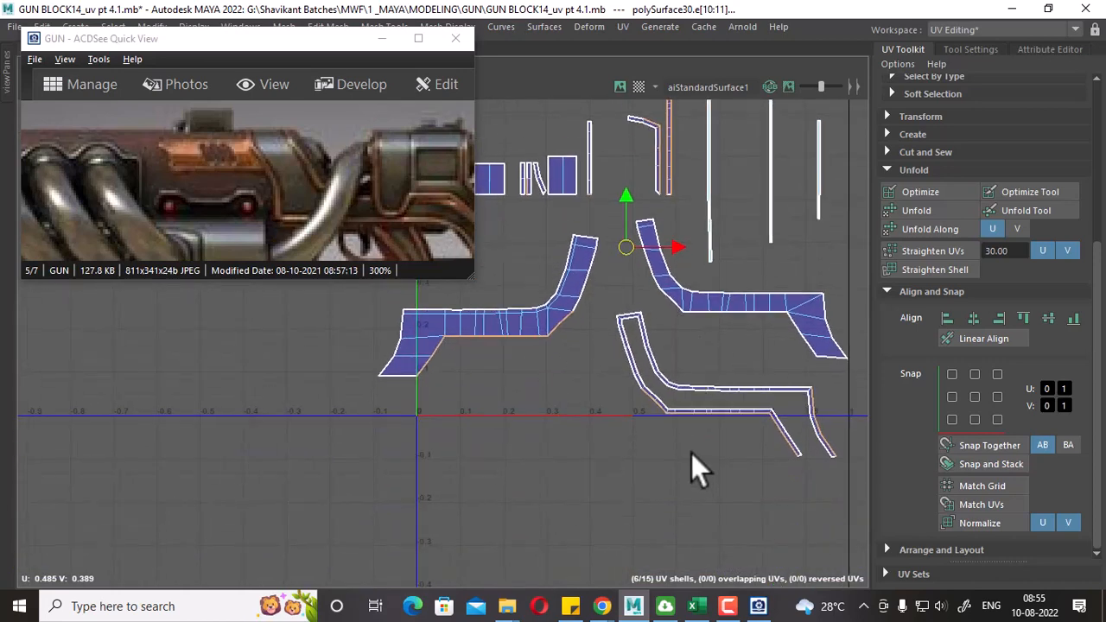
Select the UVs of the tallest thin strip to examine its extent beside the other strips.
right_click_drag(691, 452, 731, 435, "alt")
middle_click_drag(733, 401, 726, 506, "alt")
right_click_drag(725, 506, 673, 391, "alt")
middle_click_drag(752, 358, 712, 458, "alt")
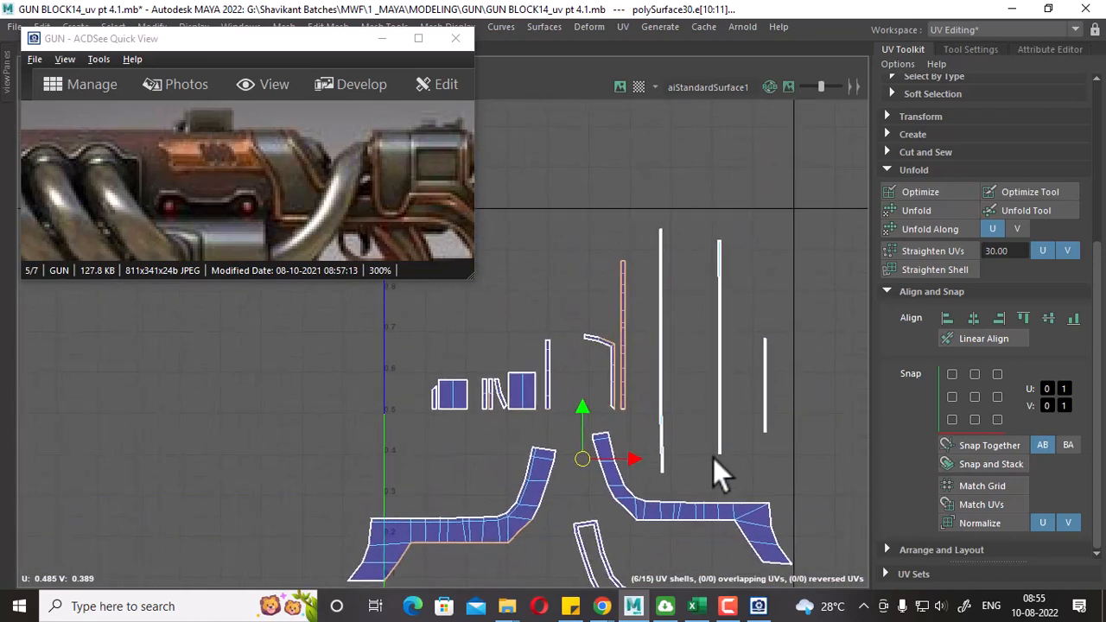
right_click_drag(713, 458, 724, 444, "alt")
middle_click_drag(725, 444, 725, 420, "alt")
right_click_drag(721, 420, 712, 475, "alt")
middle_click_drag(619, 459, 687, 432, "alt")
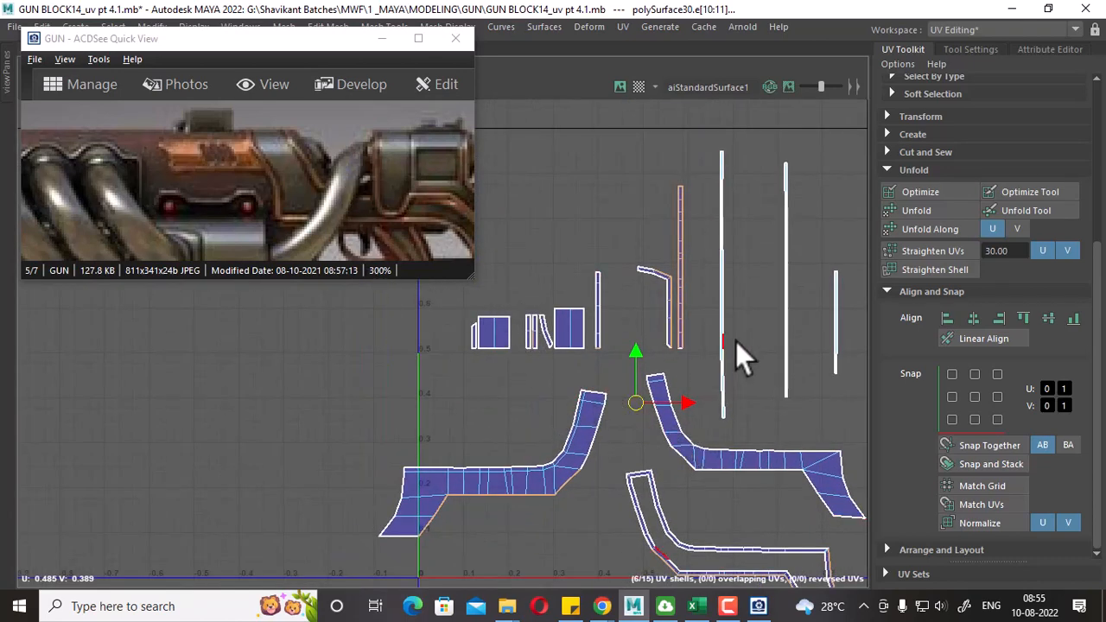
middle_click_drag(806, 307, 719, 321, "alt")
right_click_drag(696, 309, 779, 306)
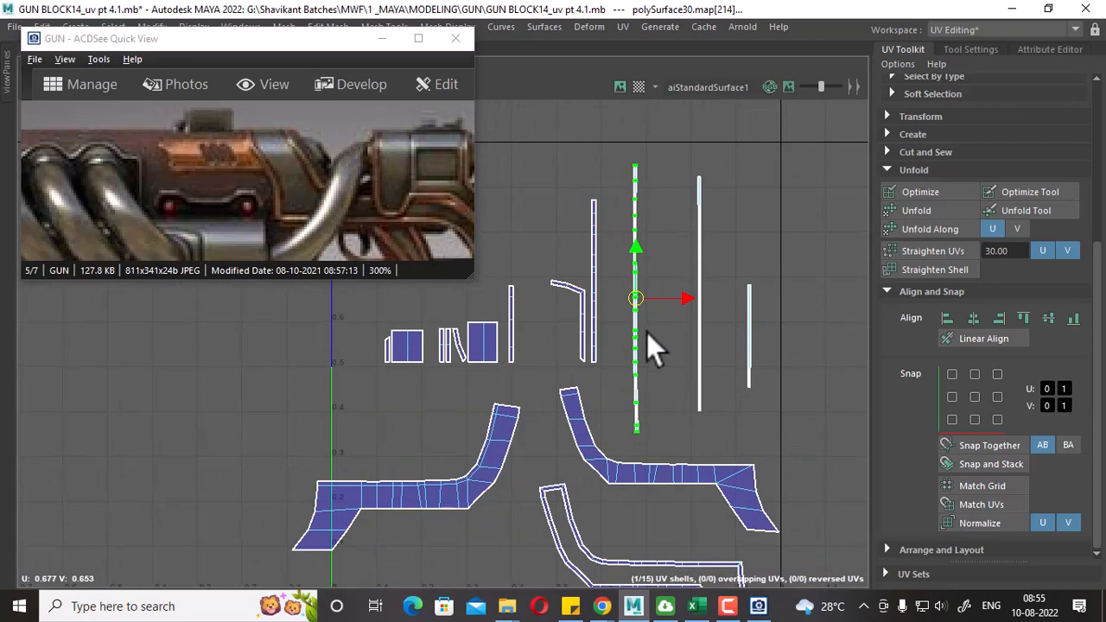
scroll(656, 354, "up", 2)
scroll(615, 345, "up", 2)
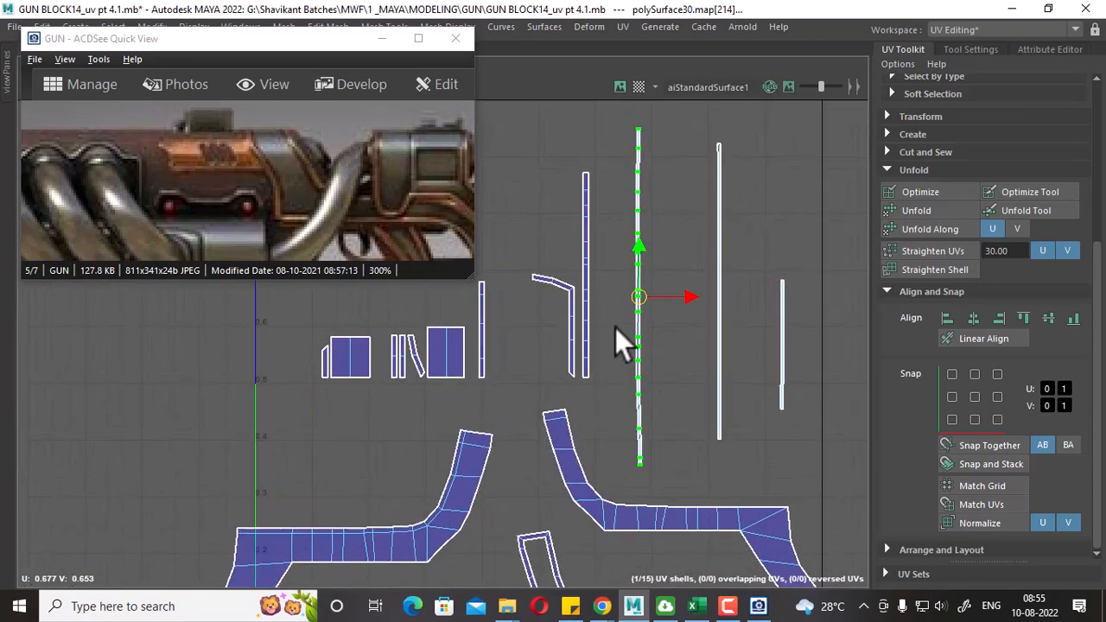
Move and sew the short straight strip, followed by the small slanted end piece, onto the upper end of the thicker vertical strip.
right_click_drag(605, 283, 605, 134)
left_click(587, 193)
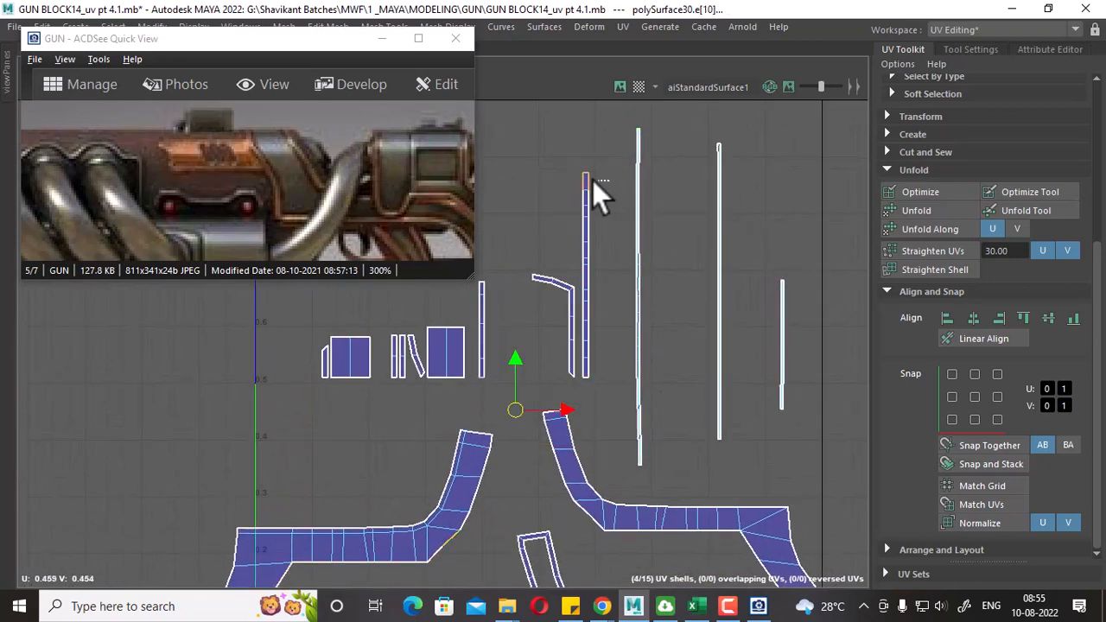
scroll(743, 328, "down", 4)
left_click(729, 207)
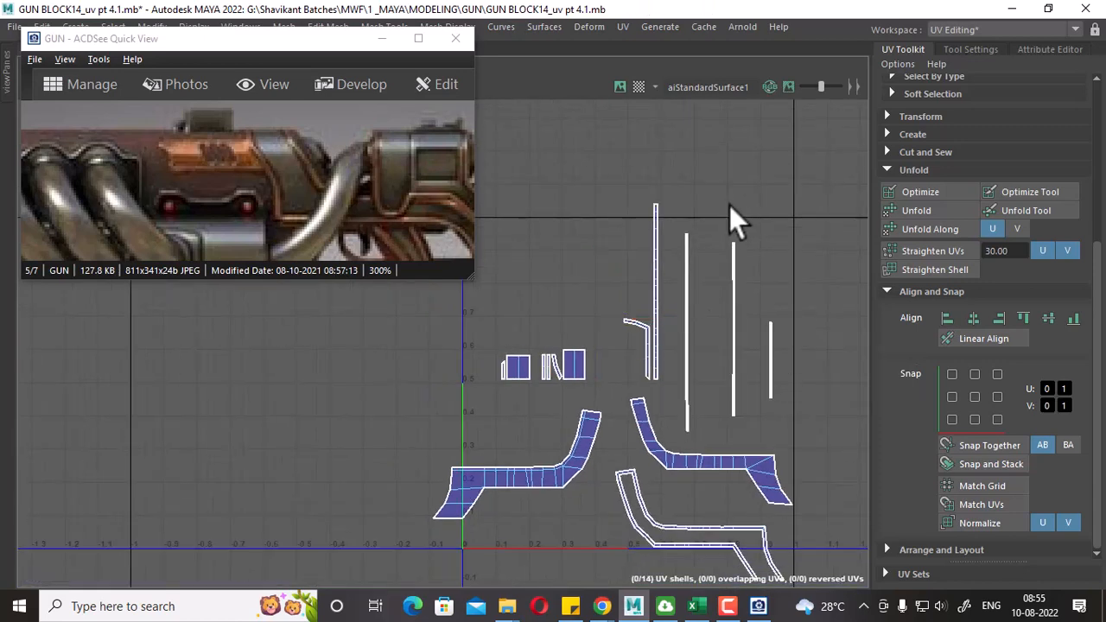
scroll(714, 250, "up", 2)
left_click_drag(667, 168, 636, 194)
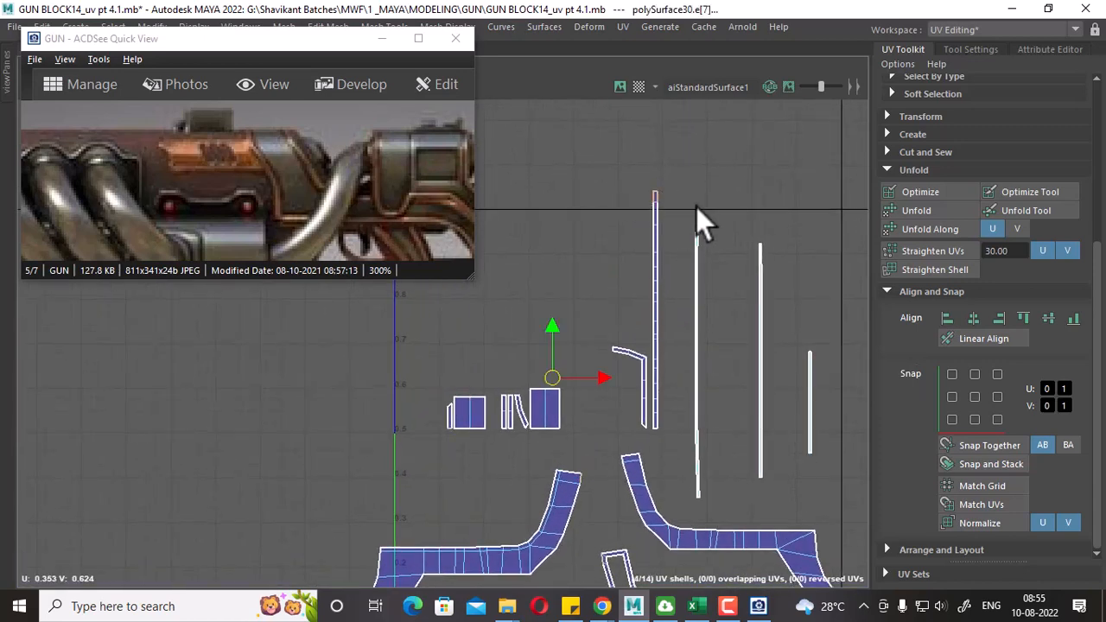
scroll(691, 216, "up", 2)
left_click(696, 152)
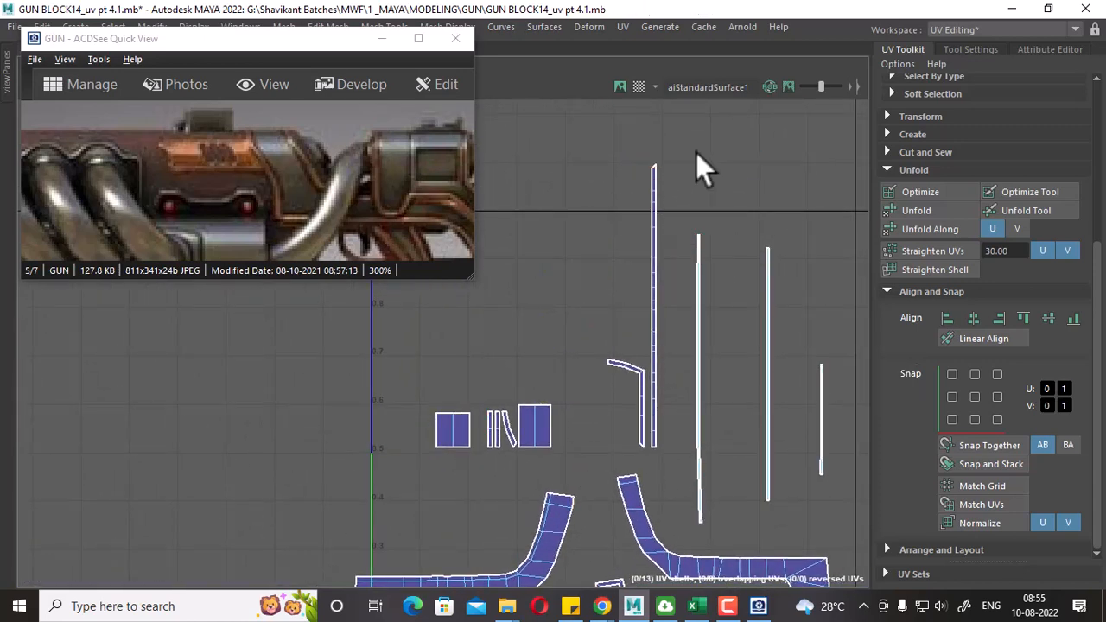
Align the end UVs at the tip of the lengthened vertical strip to their maximum V.
scroll(696, 216, "up", 3)
left_click_drag(666, 142, 632, 197)
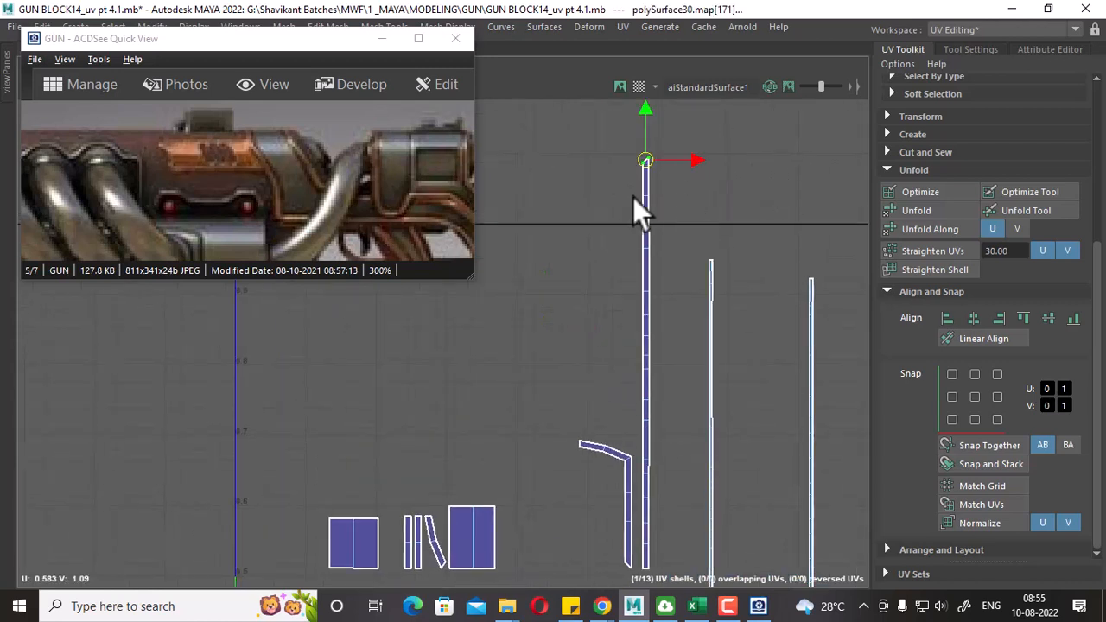
left_click(1022, 317)
Try to sew the lengthened vertical strip to the adjoining bent shell along the selected border edge.
right_click(681, 186)
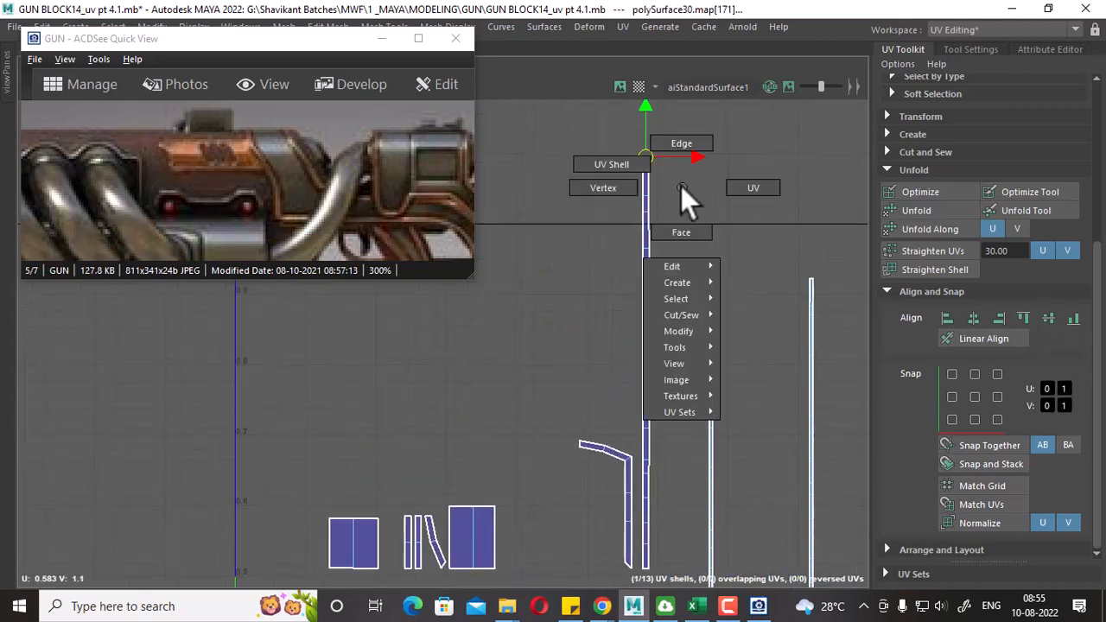
middle_click_drag(701, 232, 725, 282, "alt")
left_click_drag(744, 174, 643, 216)
right_click_drag(745, 217, 745, 296, "shift")
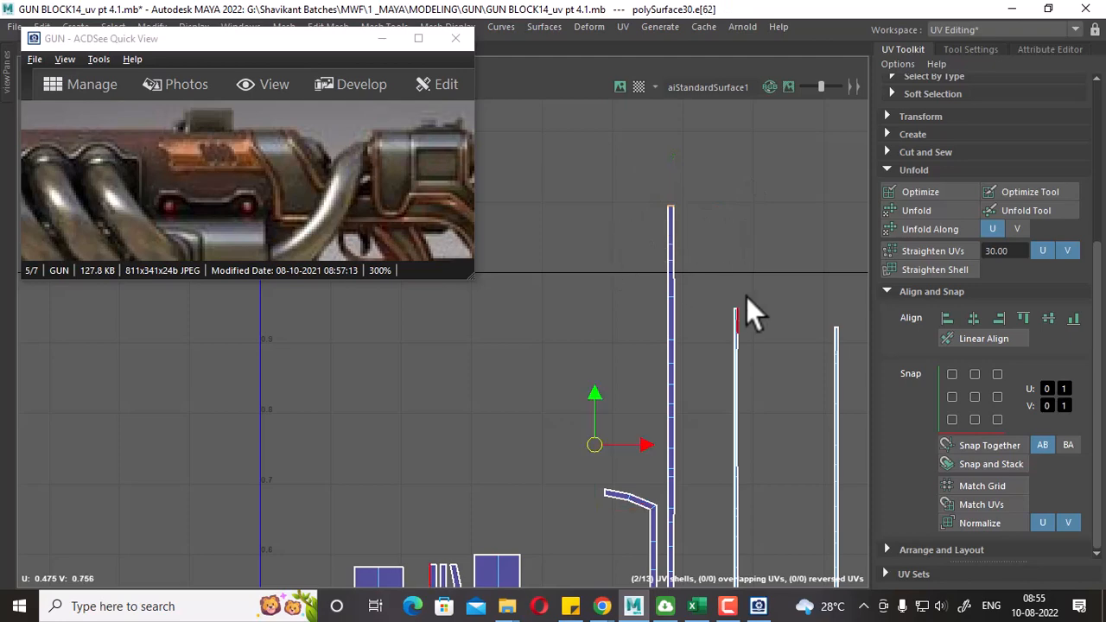
left_click(756, 264)
scroll(691, 259, "down", 2)
middle_click_drag(678, 503, 661, 291, "alt")
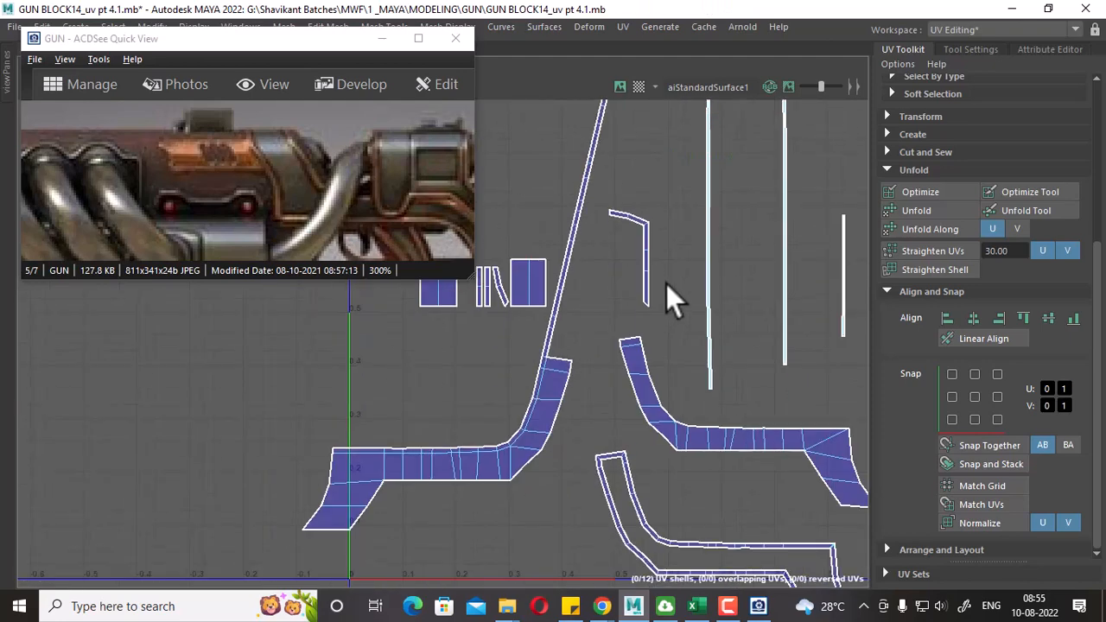
left_click(630, 394)
Cut the edge loop that runs alongside the upper border of the left bent shell.
middle_click_drag(630, 400, 671, 369, "alt")
scroll(588, 339, "up", 1)
middle_click_drag(589, 341, 686, 290, "alt")
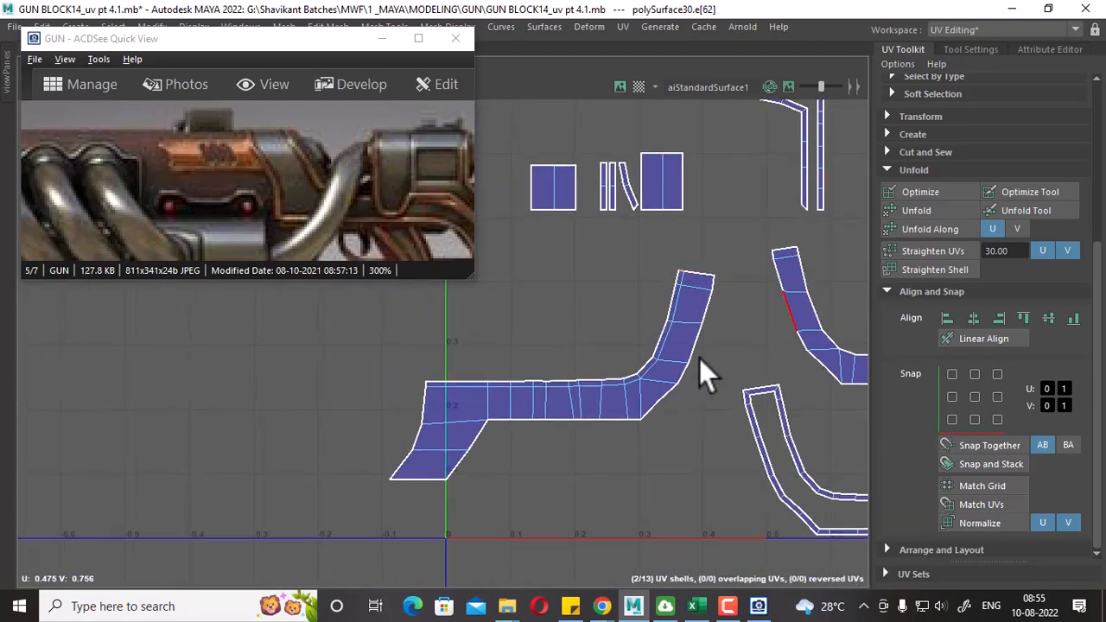
scroll(690, 278, "up", 1)
left_click(680, 280)
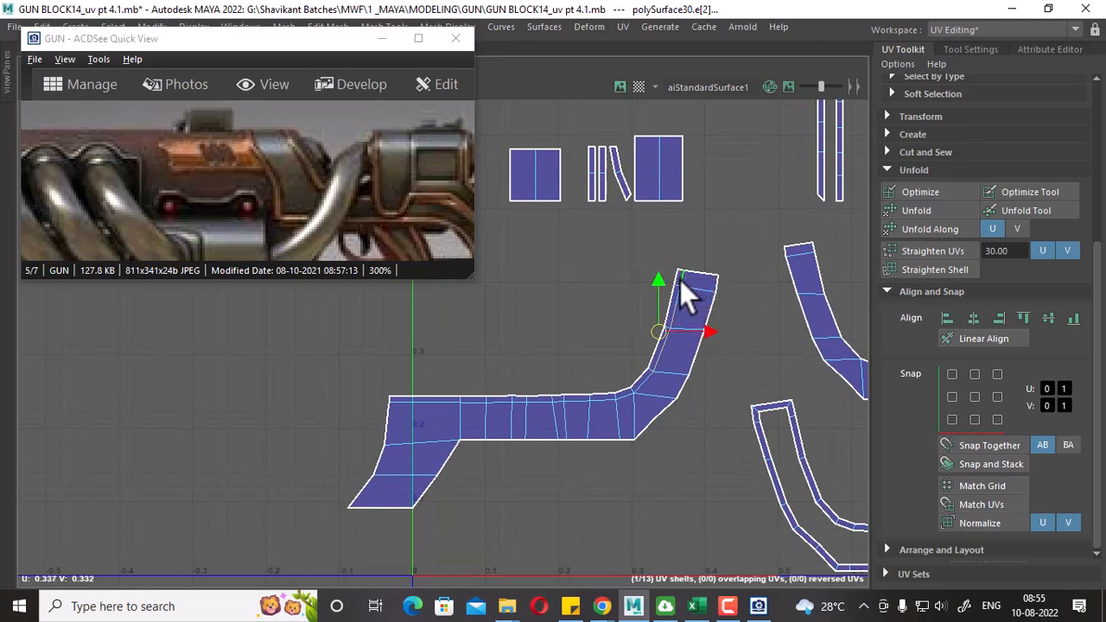
right_click_drag(728, 209, 552, 299, "shift")
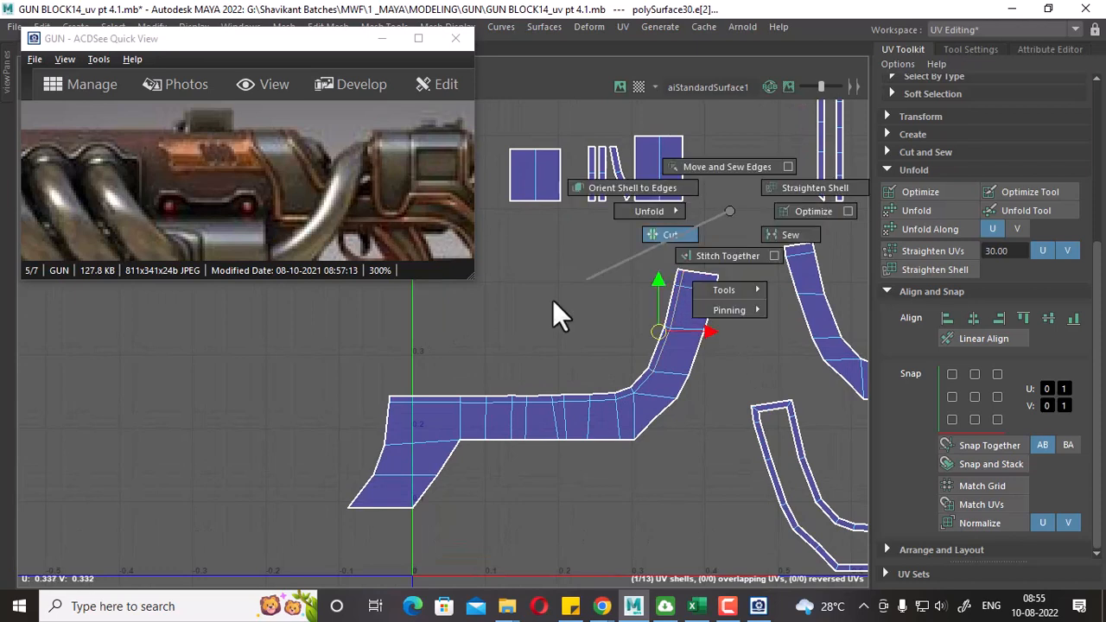
double_click(622, 394)
right_click_drag(646, 252, 432, 342, "shift")
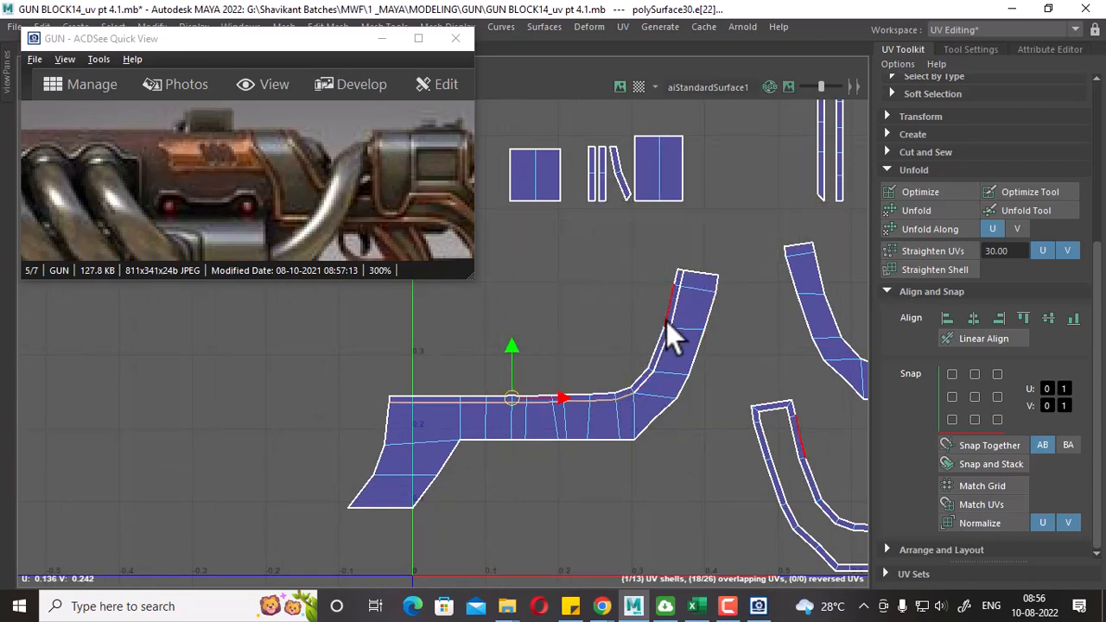
Select the left bent shell's UVs to check whether the cut border strip is a separate shell.
middle_click_drag(645, 332, 638, 354, "alt")
scroll(644, 363, "up", 1)
right_click_drag(666, 383, 734, 381)
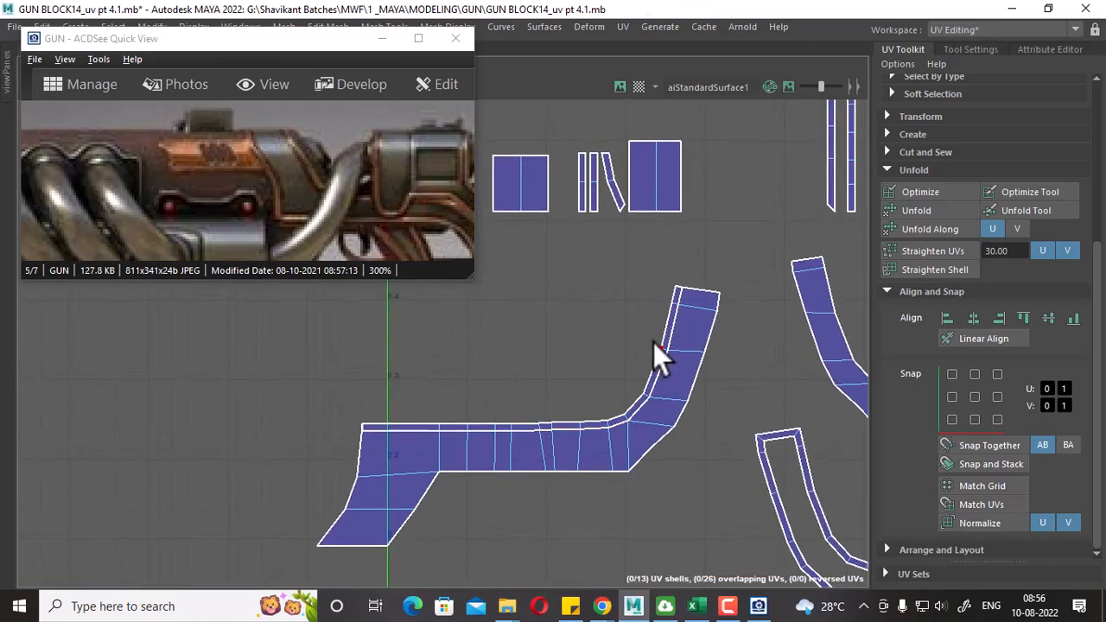
left_click(654, 347)
right_click_drag(654, 365, 723, 406, "shift")
right_click_drag(653, 409, 771, 506, "alt")
right_click_drag(678, 333, 589, 493, "alt")
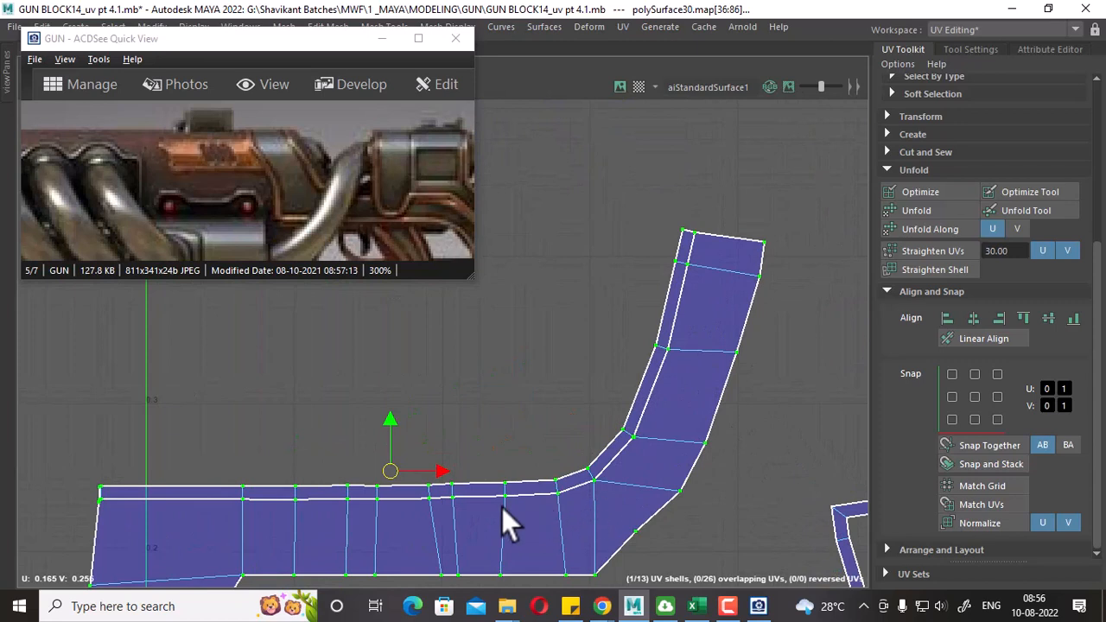
Select a border strip face, the connected UVs and a border edge to examine where the strip is still attached.
right_click_drag(649, 338, 650, 384)
left_click(647, 385)
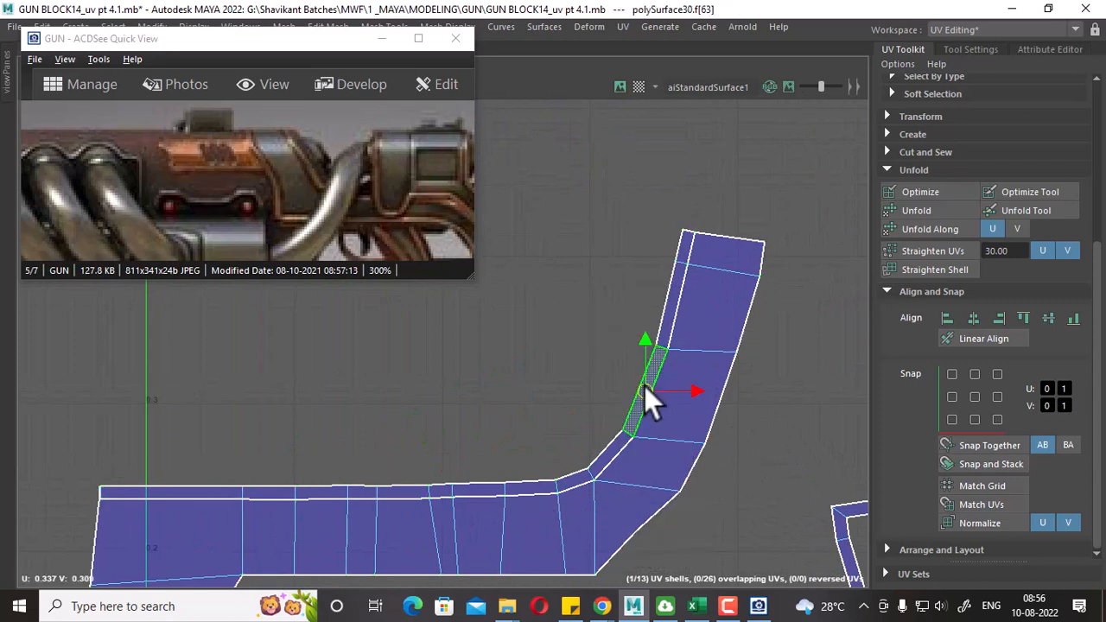
mouse_move(647, 386)
left_mouse_down()
mouse_move(629, 387)
mouse_move(645, 388)
left_mouse_up()
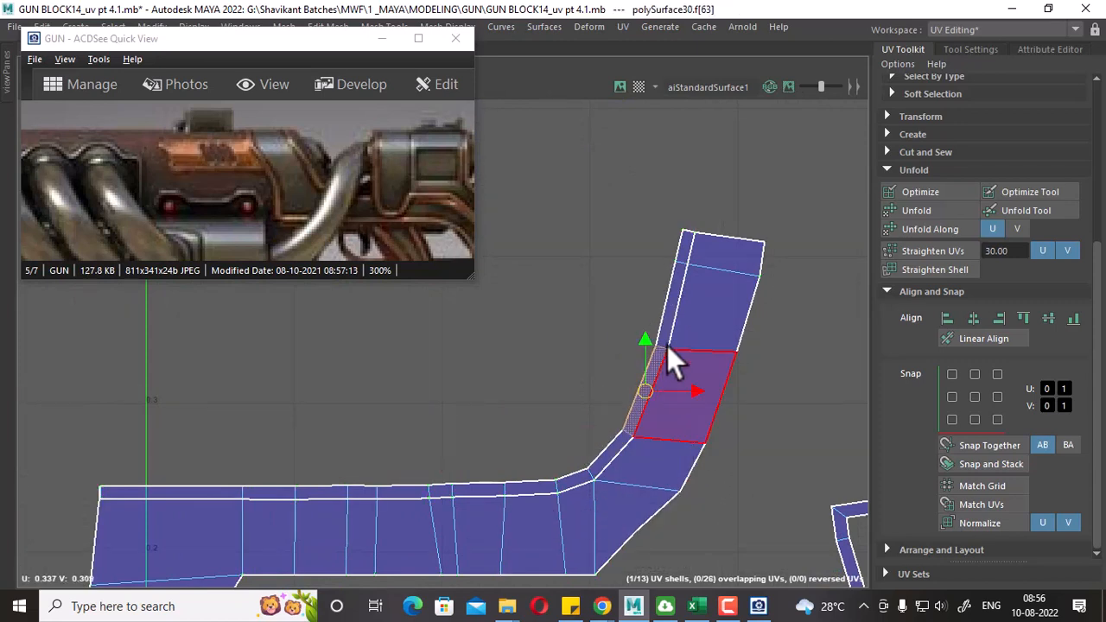
right_click_drag(716, 264, 783, 256)
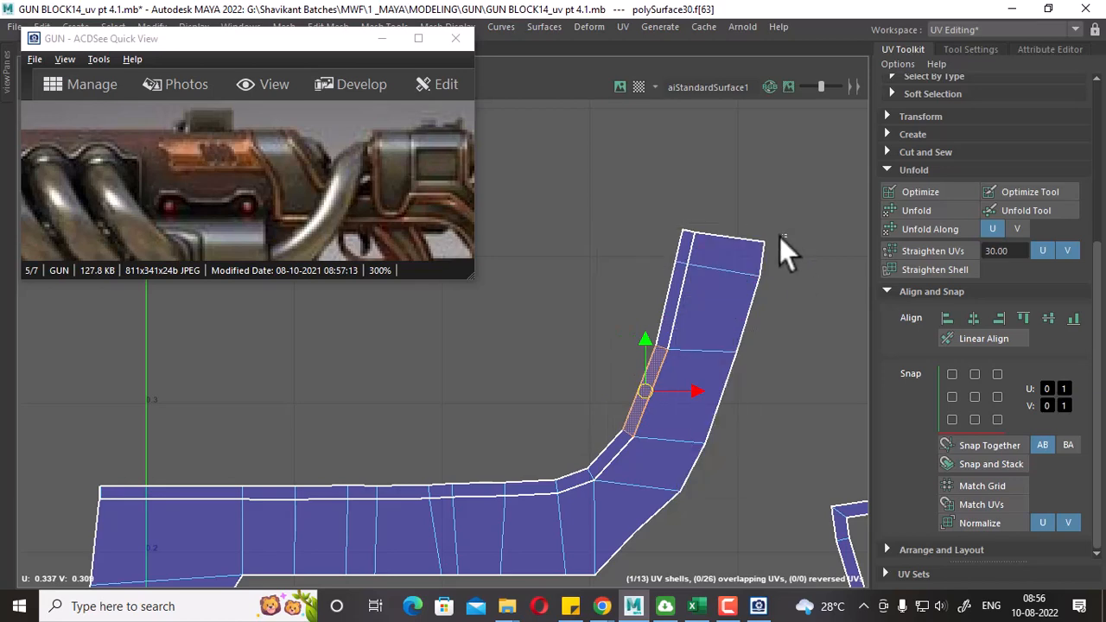
left_click(764, 242)
right_click_drag(736, 289, 768, 316, "ctrl")
key("f")
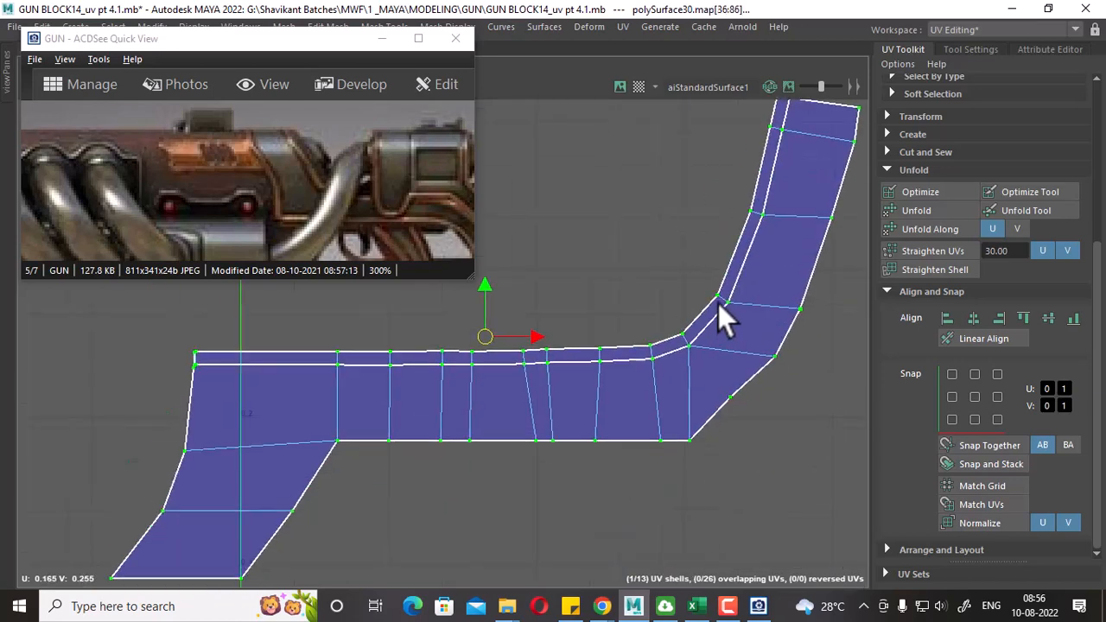
right_click_drag(683, 370, 717, 208)
left_click(757, 255)
left_click(311, 360)
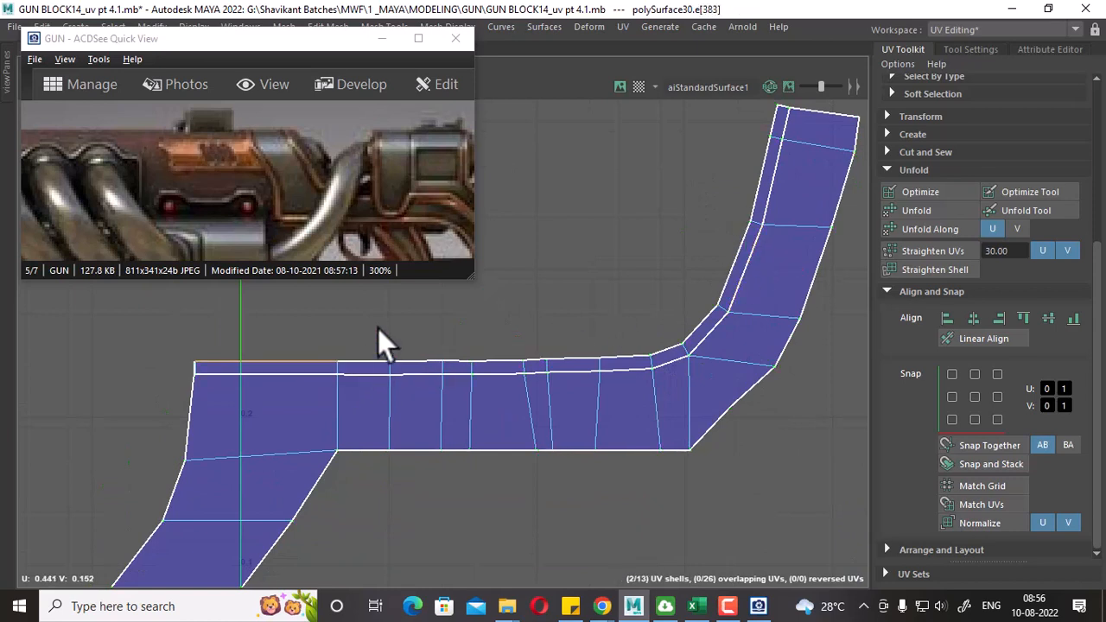
Close the gun reference image and move all of the border strip's faces up, away from the left bent shell.
right_click_drag(378, 329, 380, 373)
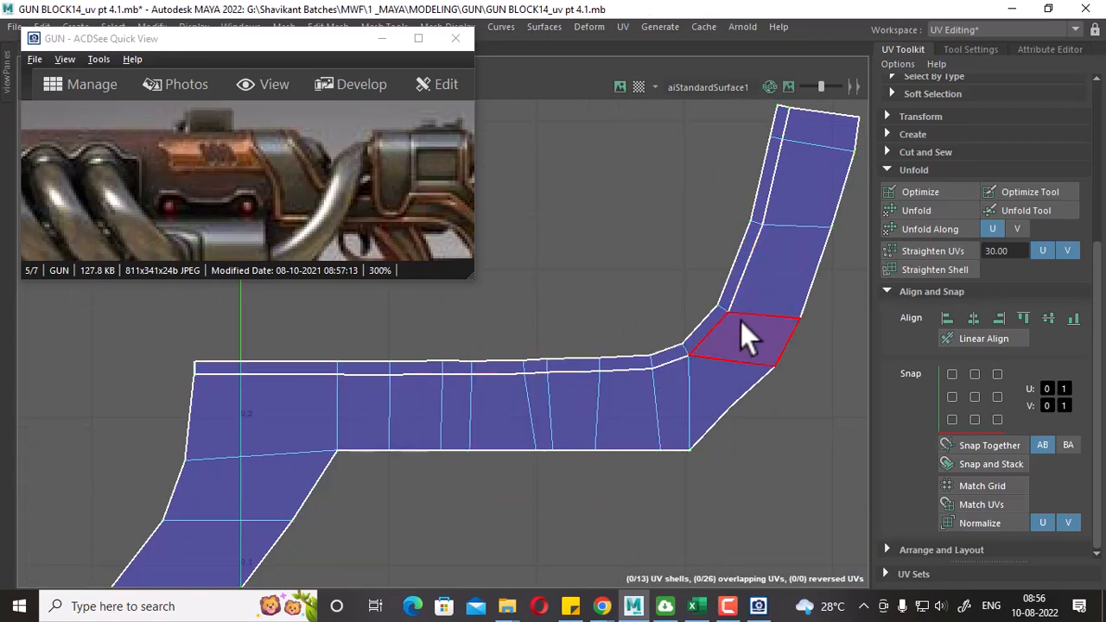
left_click(780, 127)
left_click(763, 182, "shift")
left_click(733, 261, "shift")
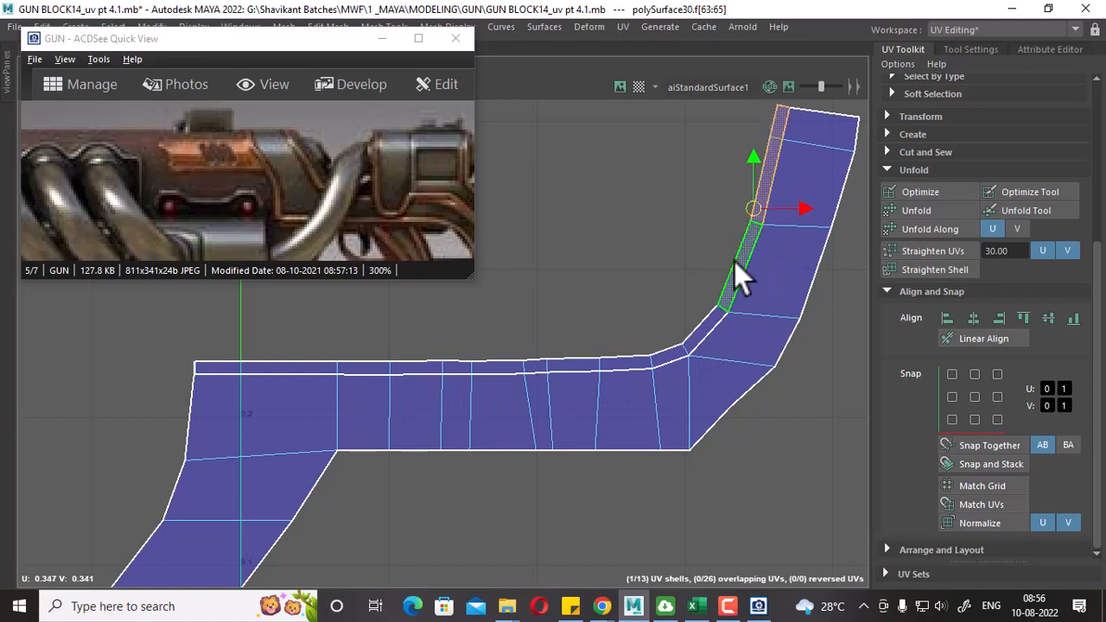
left_click(729, 607)
left_click(456, 39)
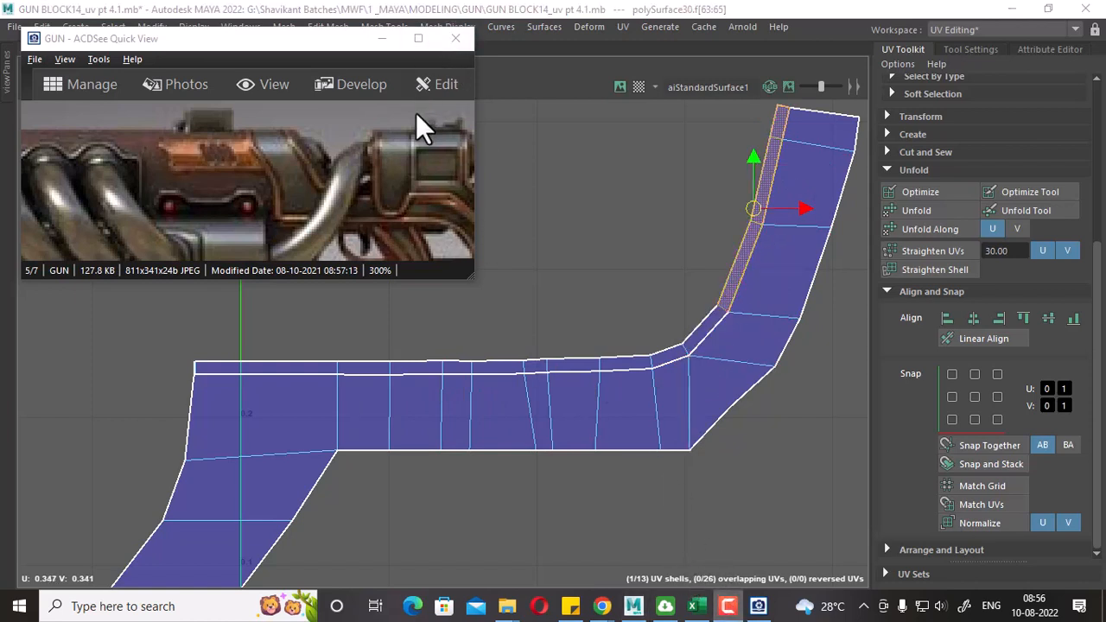
left_click(706, 326, "shift")
left_click(673, 354, "shift")
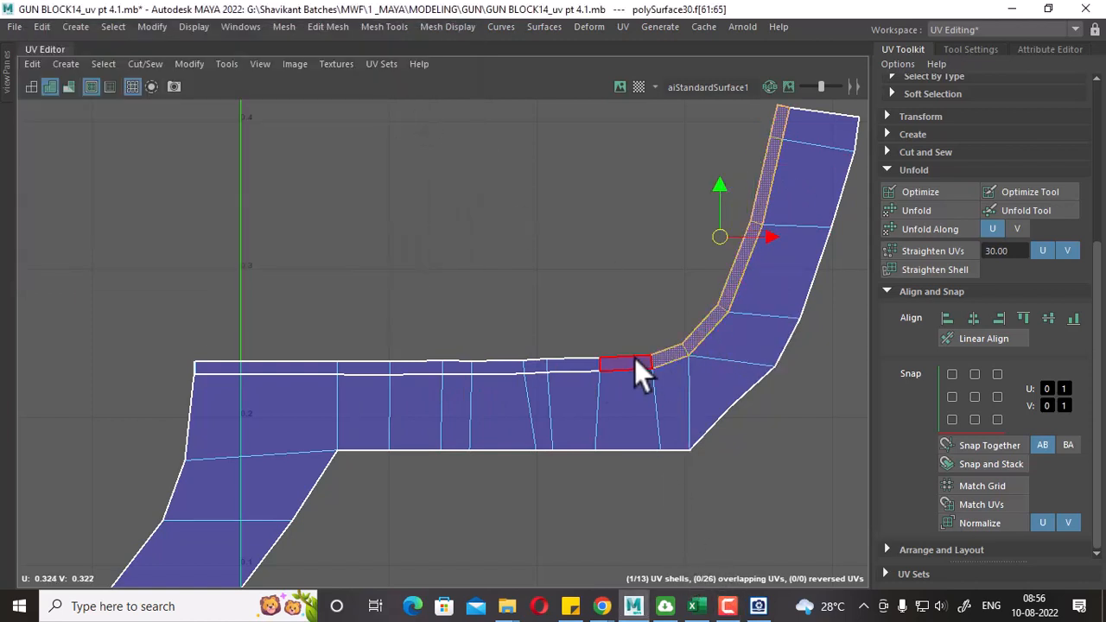
left_click(634, 360, "shift")
left_click(554, 365, "shift")
left_click(538, 365, "shift")
left_click(500, 366, "shift")
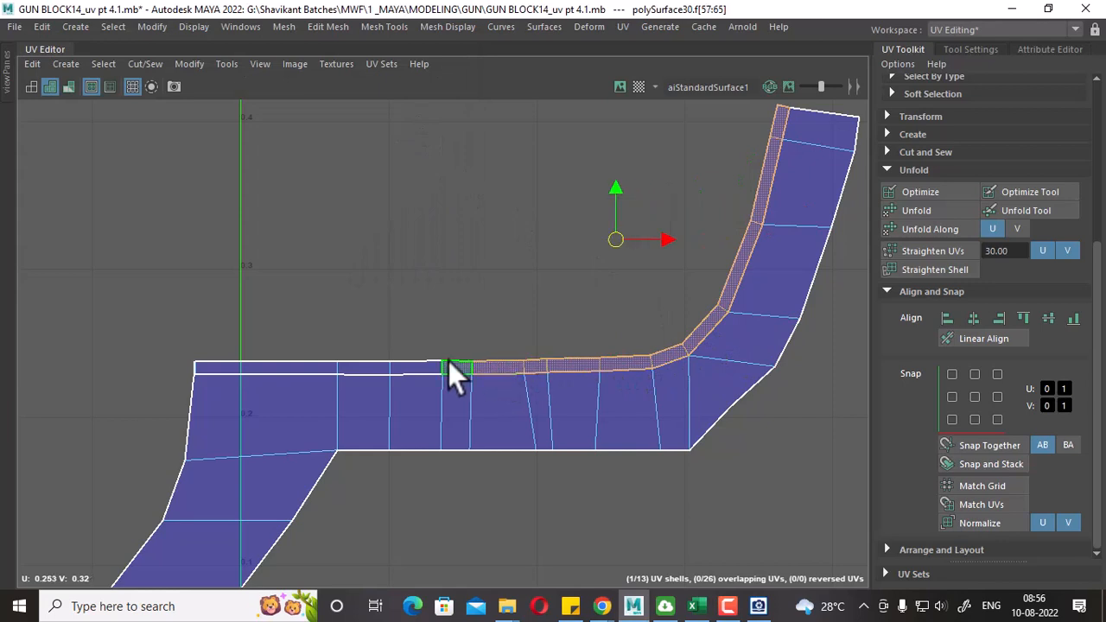
left_click(453, 363, "shift")
left_click(327, 370, "shift")
left_click(295, 367, "shift")
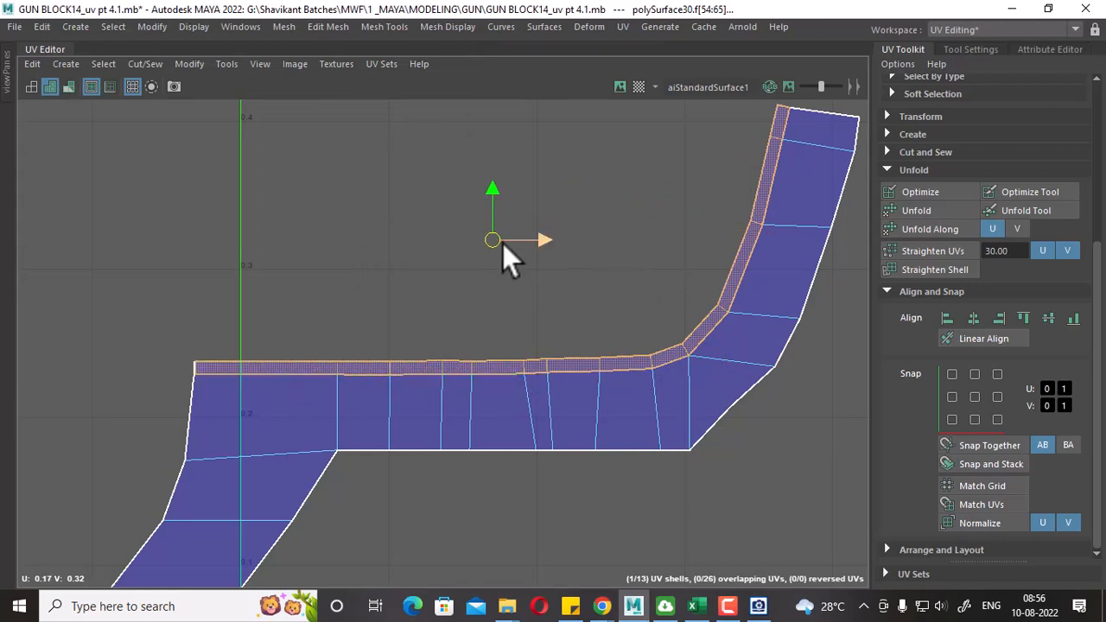
left_click_drag(495, 241, 482, 174)
Try moving the large corner face at the strip's attached end, and undo the move.
scroll(406, 336, "up", 2)
middle_click_drag(464, 387, 697, 414, "alt")
scroll(534, 321, "up", 1)
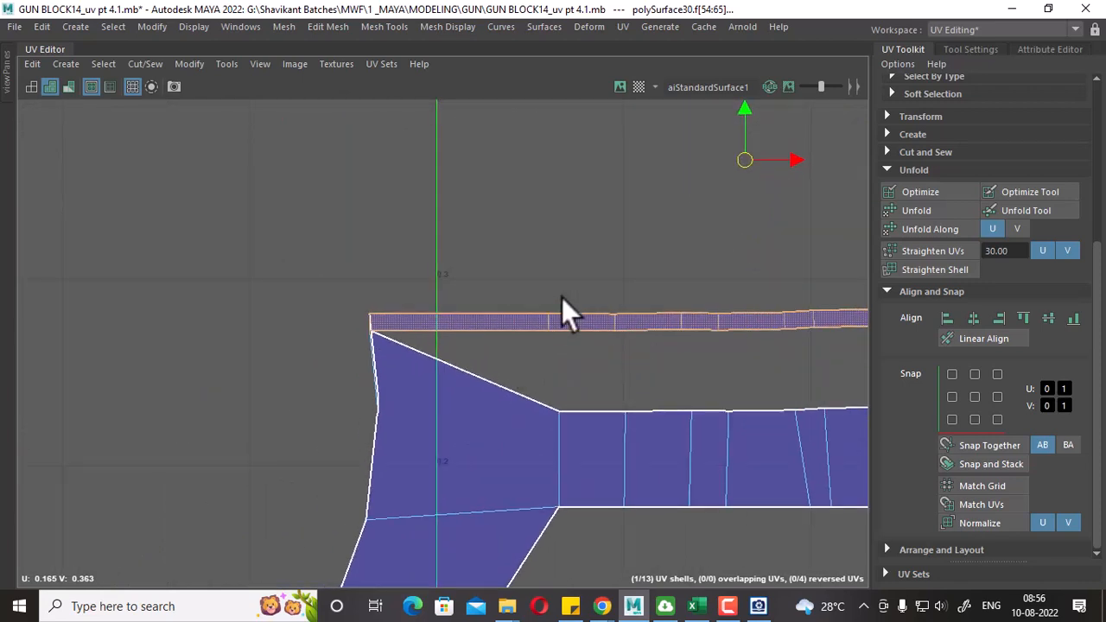
middle_click_drag(452, 370, 501, 340, "alt")
scroll(501, 339, "up", 2)
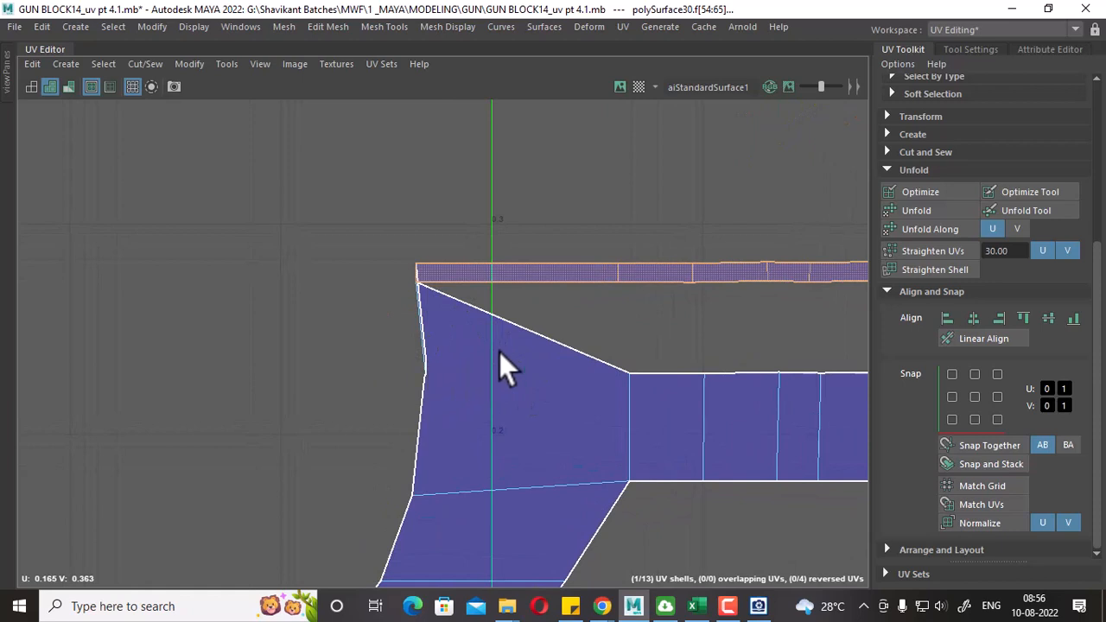
right_click_drag(456, 329, 470, 369)
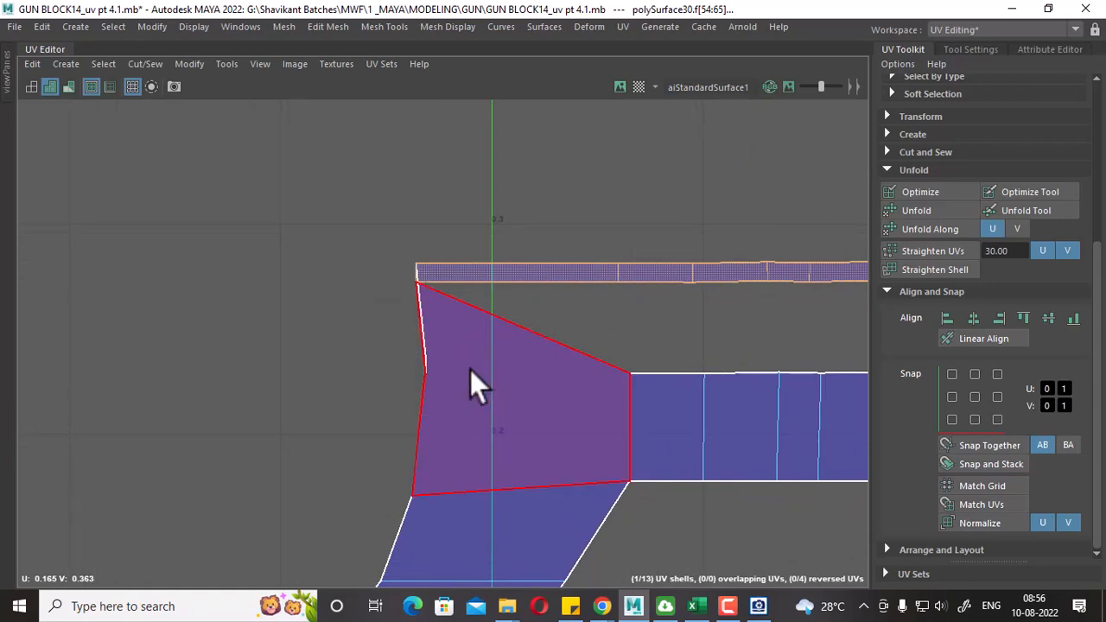
left_click(469, 368)
scroll(605, 354, "down", 2)
left_click_drag(531, 395, 568, 429)
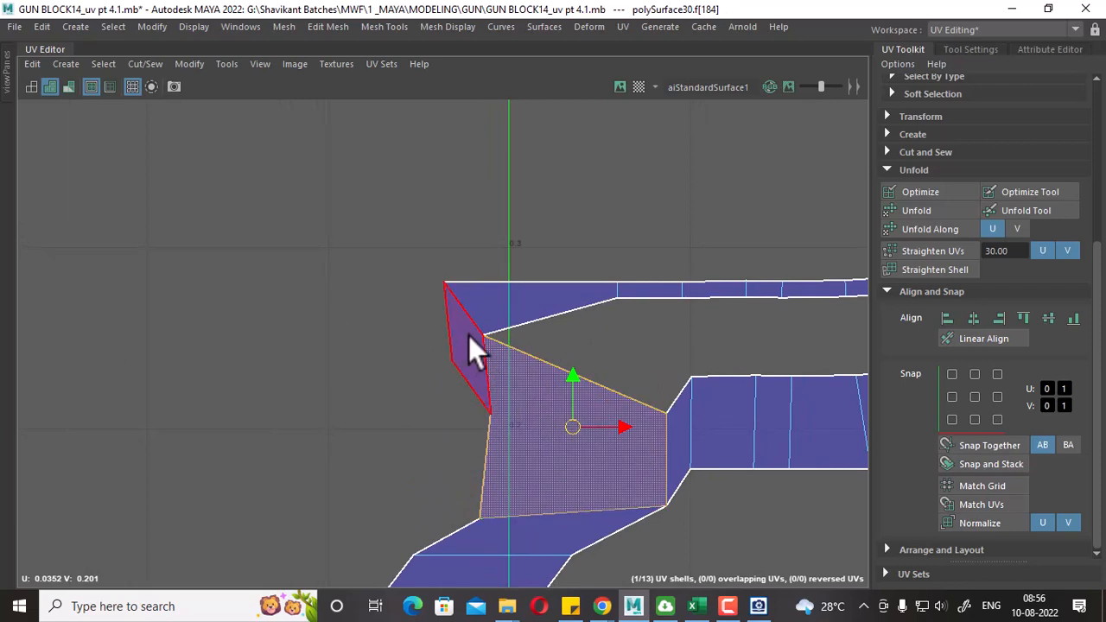
key("ctrl+z")
Cut the short edge on the model where the border strip's end meets the large corner face.
scroll(587, 362, "down", 1)
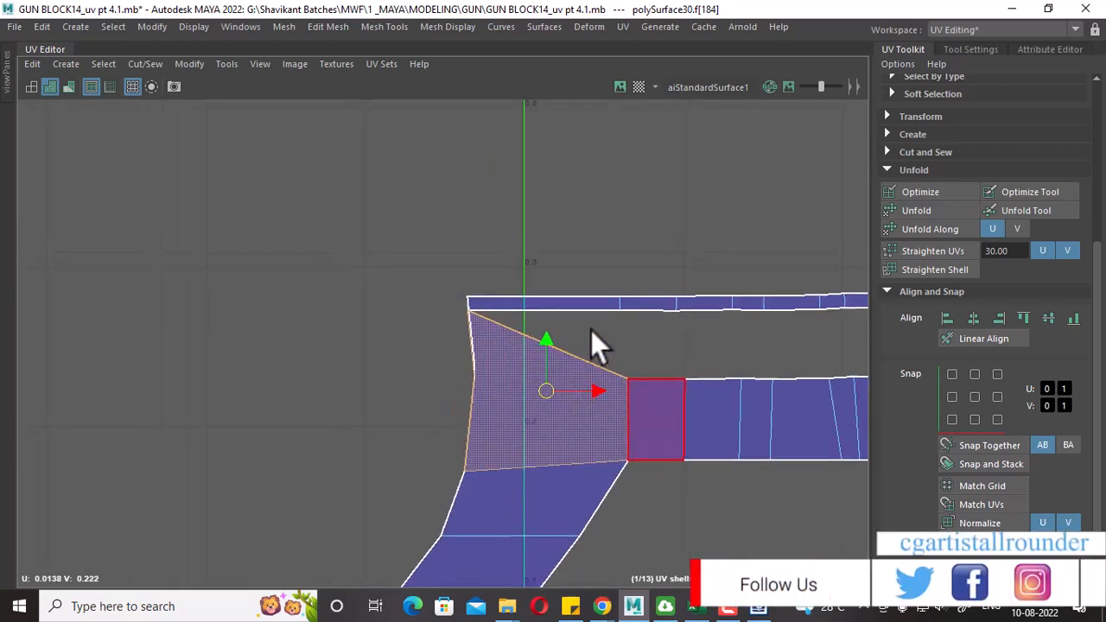
key("ctrl+space")
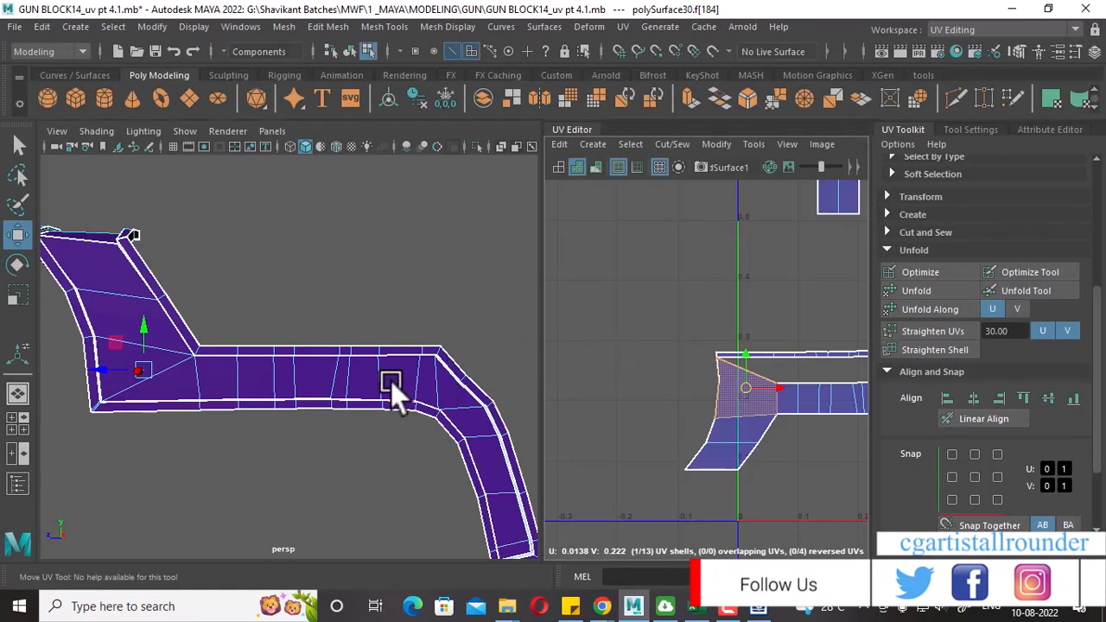
left_click_drag(391, 381, 418, 363, "alt")
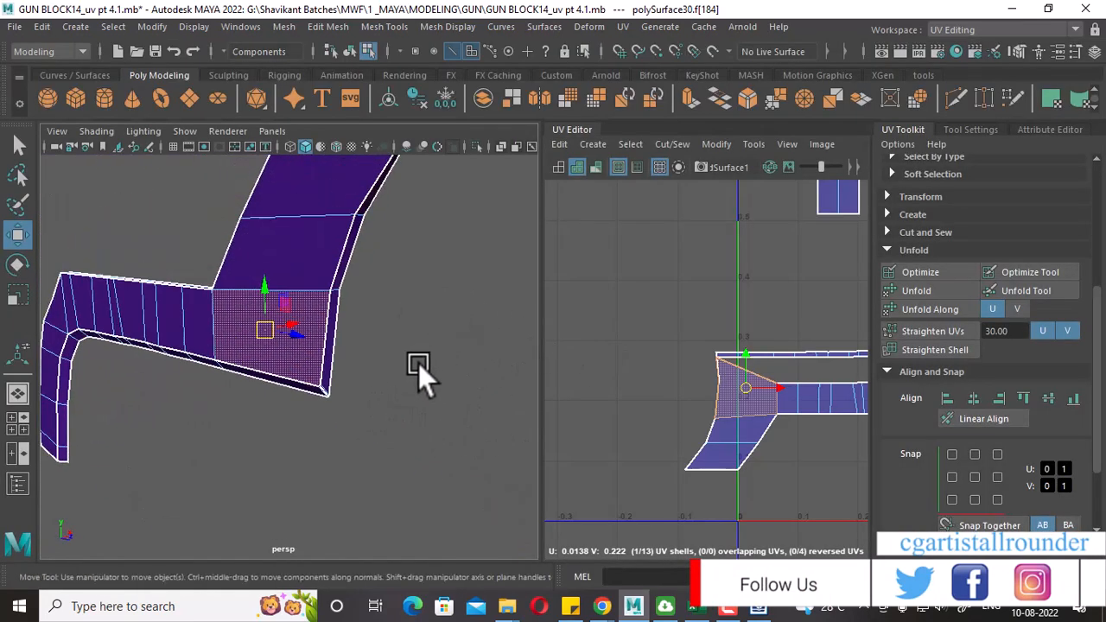
scroll(418, 362, "up", 2)
scroll(747, 426, "up", 3)
scroll(350, 394, "up", 3)
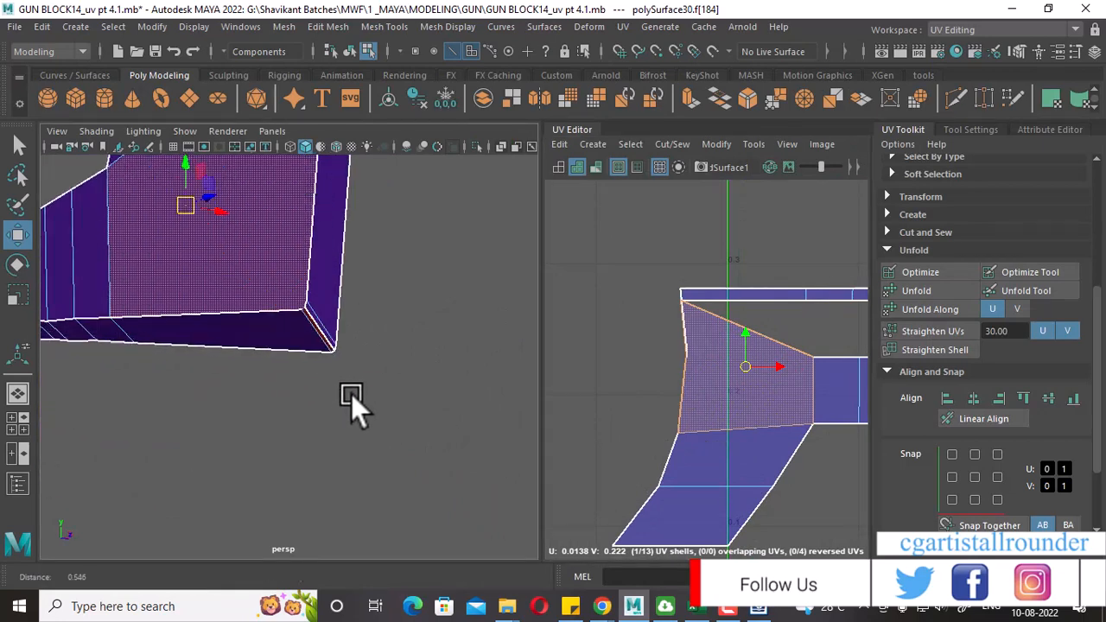
left_click_drag(351, 394, 429, 336, "alt")
right_click_drag(467, 159, 454, 280)
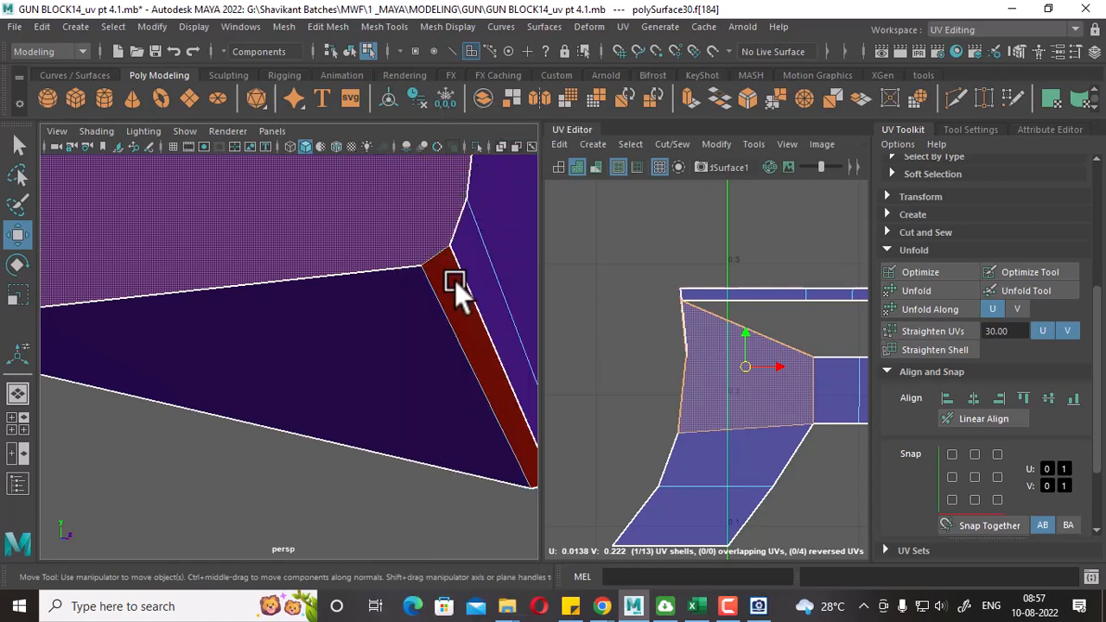
left_click_drag(455, 281, 435, 311, "alt")
right_click_drag(437, 160, 400, 121)
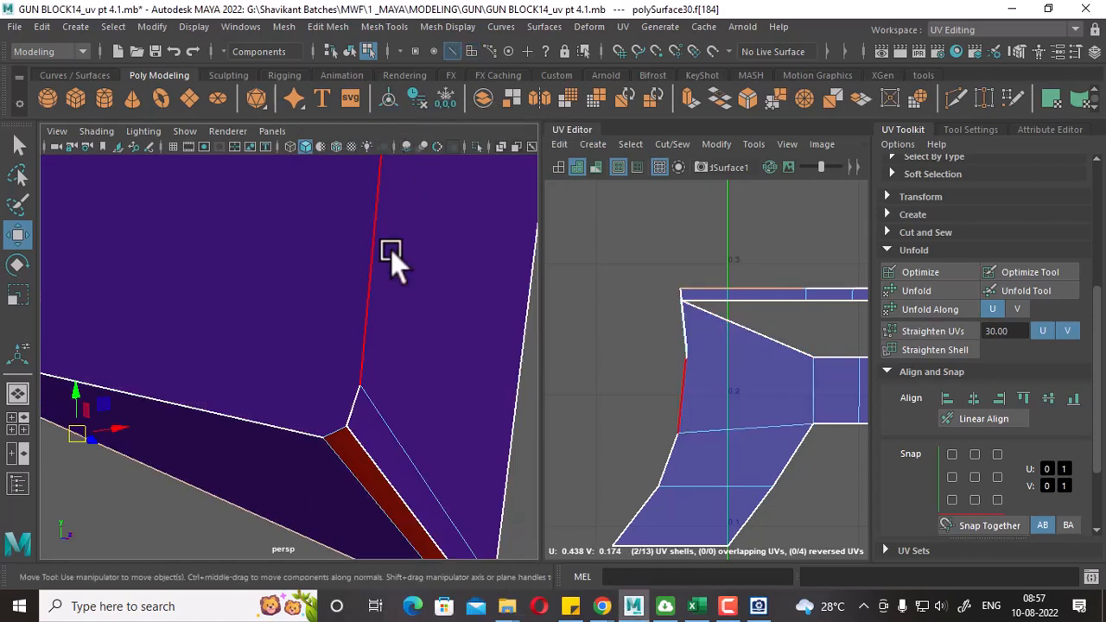
left_click(337, 434)
right_click_drag(799, 305, 733, 330, "shift")
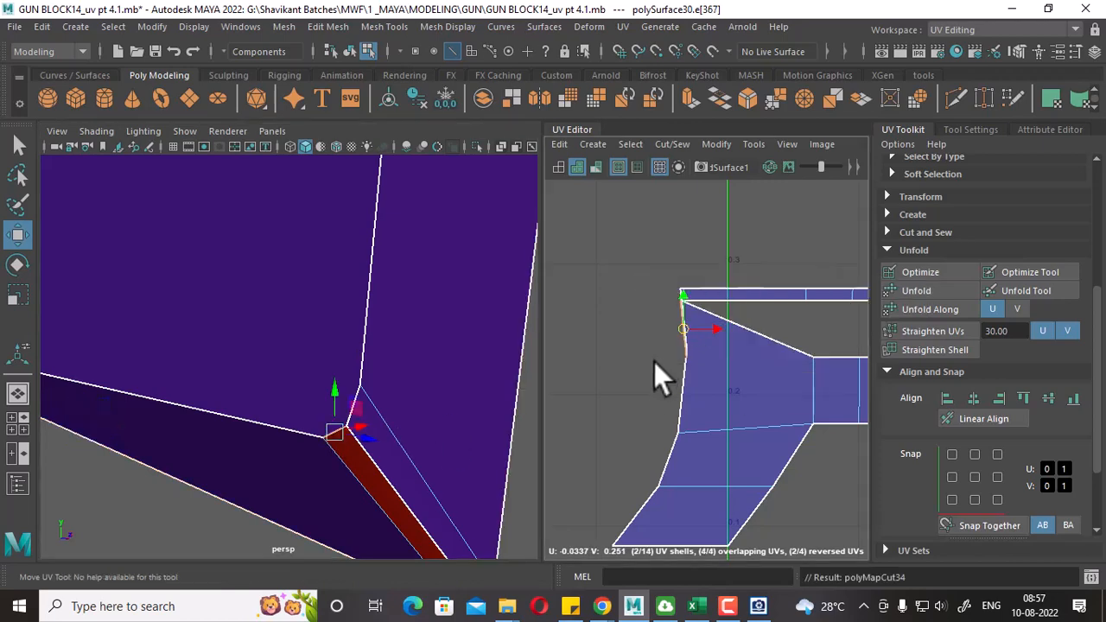
Select all UVs of the freed border strip, move it up and away from the left bent shell, and unfold its end UVs.
scroll(704, 352, "down", 3)
middle_click_drag(704, 351, 641, 411, "alt")
scroll(642, 411, "down", 4)
left_click(796, 363)
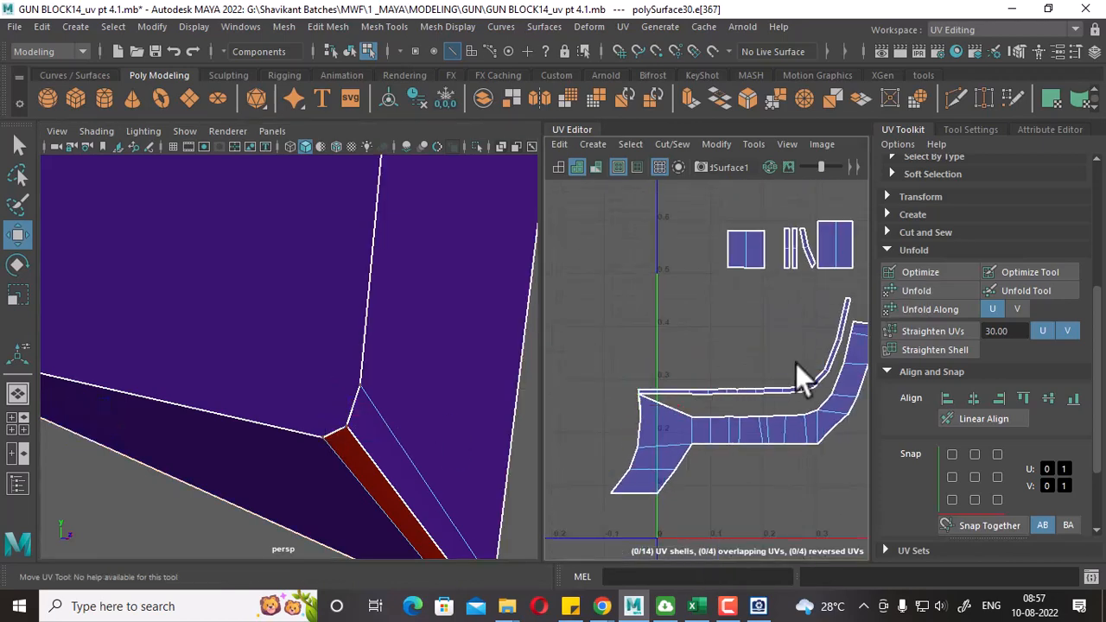
left_click(750, 397)
right_click_drag(751, 396, 825, 380, "ctrl")
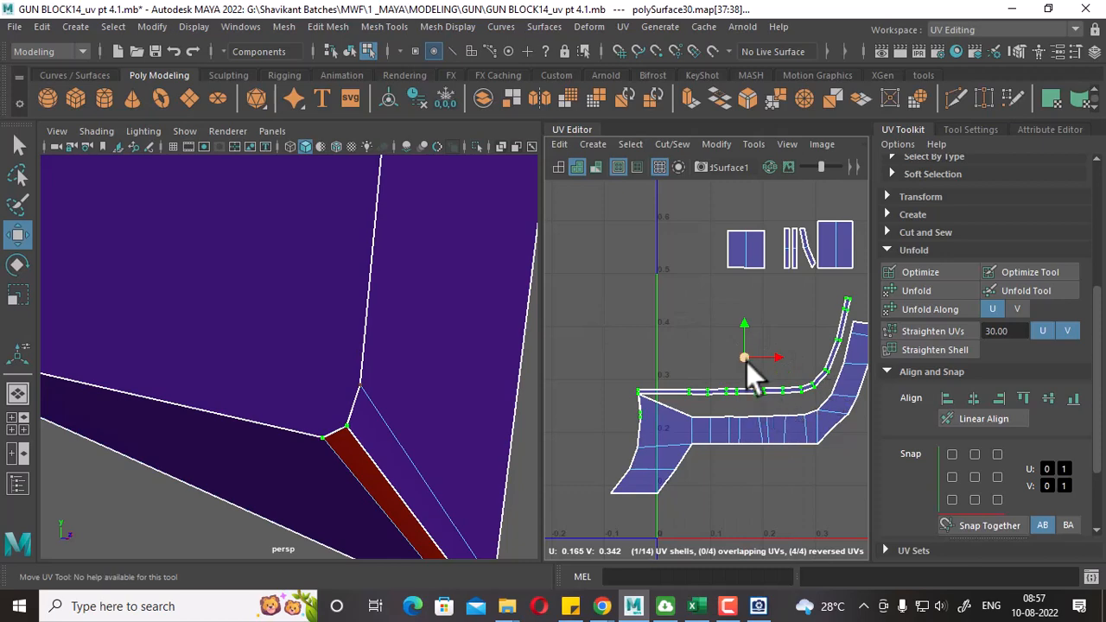
left_click_drag(745, 361, 685, 322)
scroll(648, 348, "down", 1)
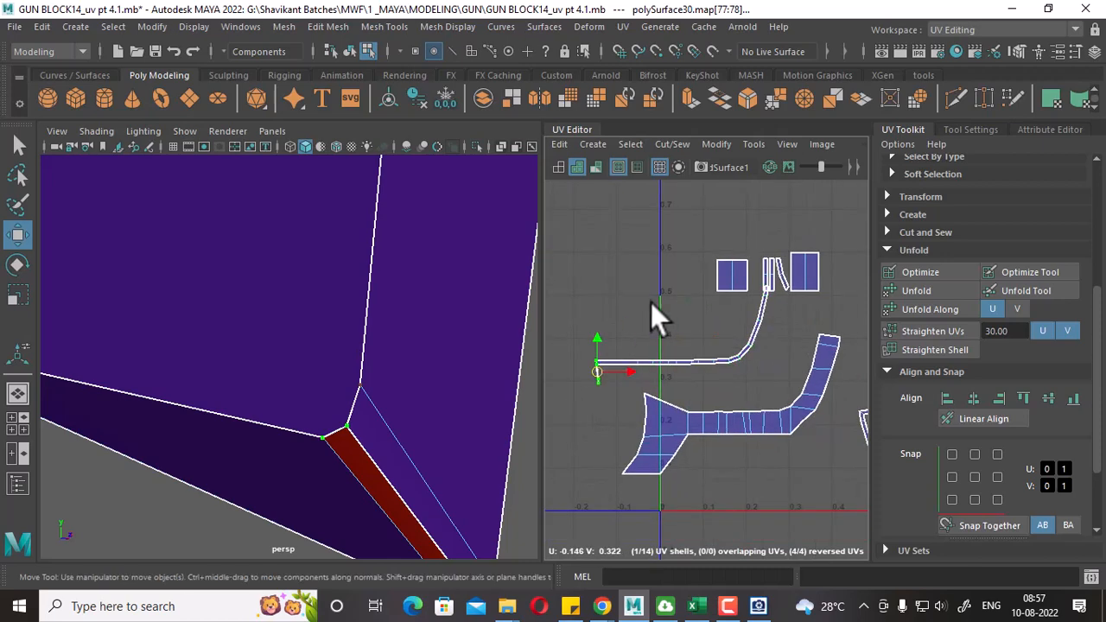
right_click_drag(659, 293, 469, 283, "shift")
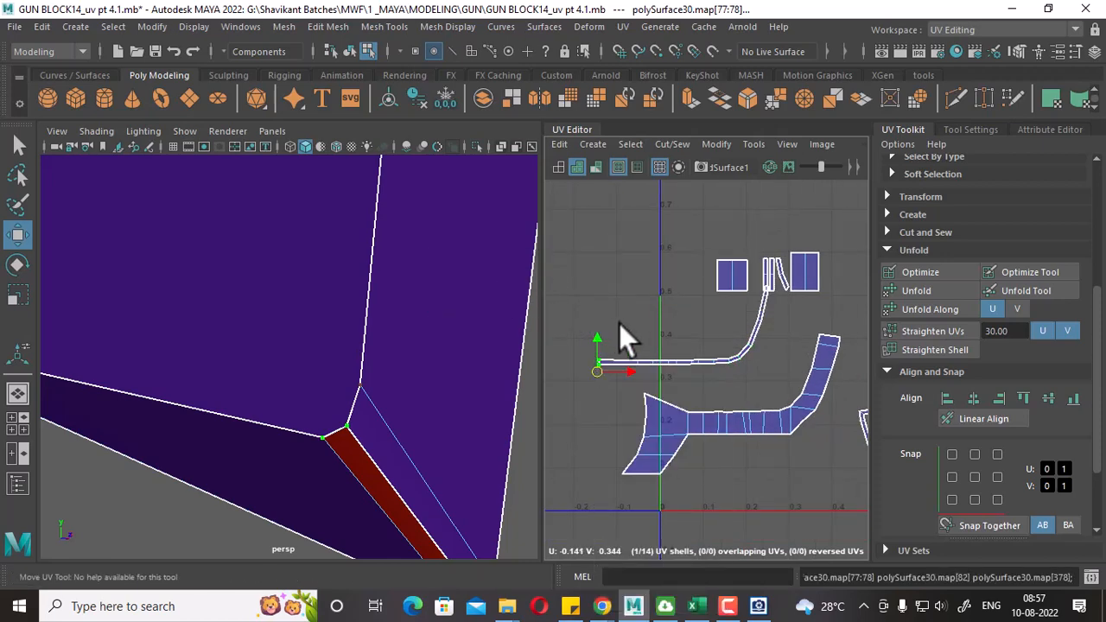
Unfold the UVs along the left bent shell's upper edge, including those of its large corner face.
scroll(617, 337, "up", 3)
scroll(441, 412, "down", 6)
left_click_drag(359, 353, 384, 367, "alt")
scroll(714, 440, "down", 3)
middle_click_drag(714, 440, 647, 385, "alt")
scroll(722, 414, "up", 2)
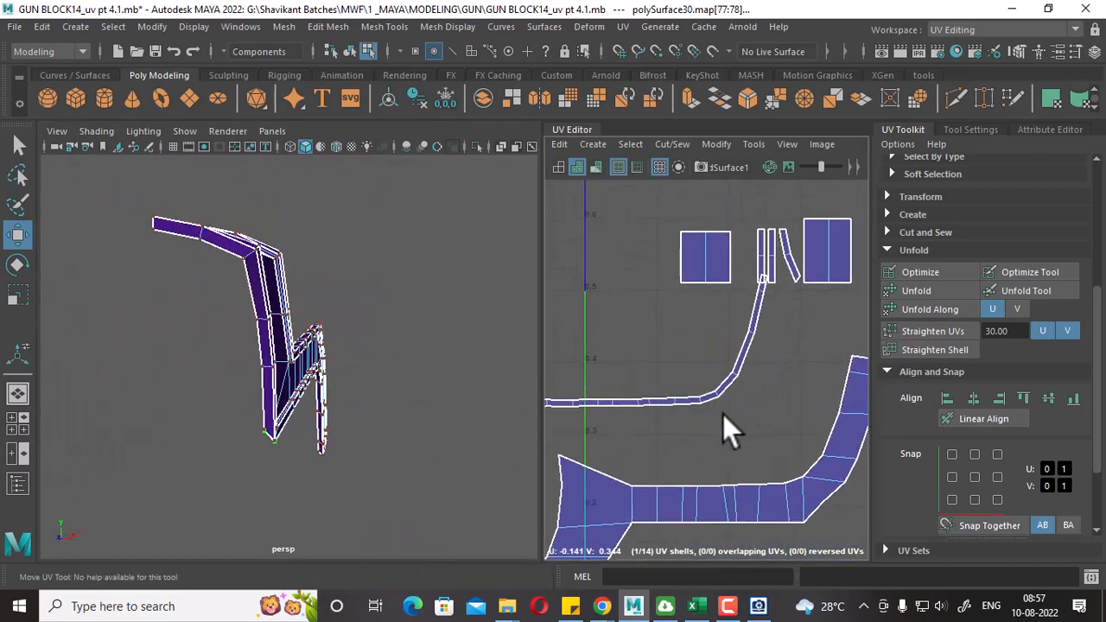
scroll(722, 414, "down", 3)
middle_click_drag(723, 414, 750, 429, "alt")
scroll(721, 474, "up", 1)
middle_click_drag(720, 475, 717, 432, "alt")
scroll(674, 366, "up", 2)
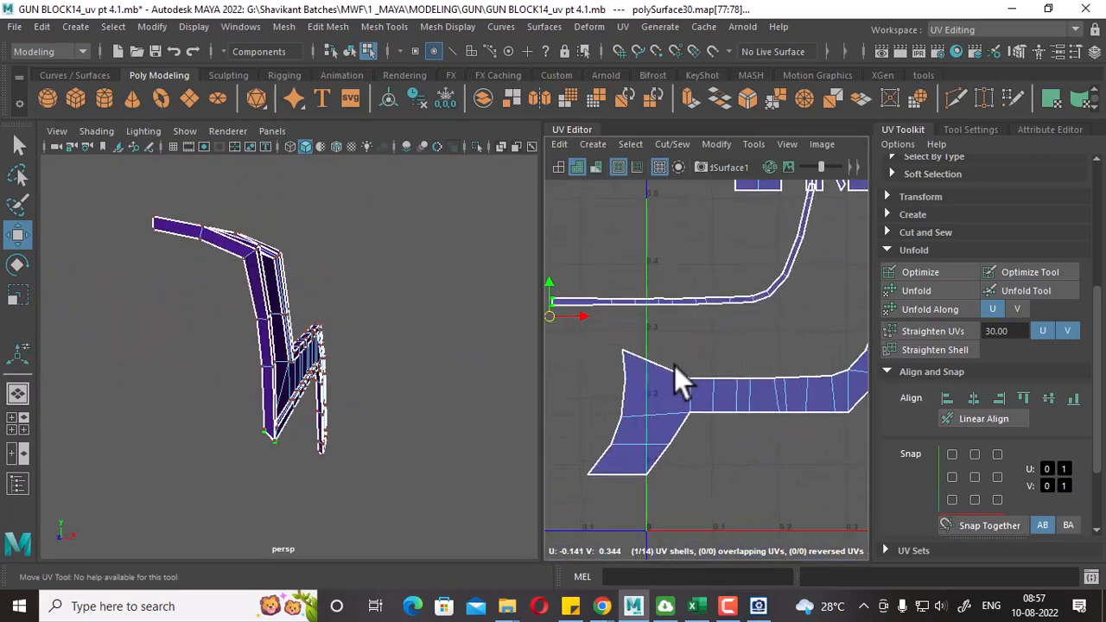
right_click_drag(696, 379, 761, 379)
left_click_drag(803, 337, 571, 394)
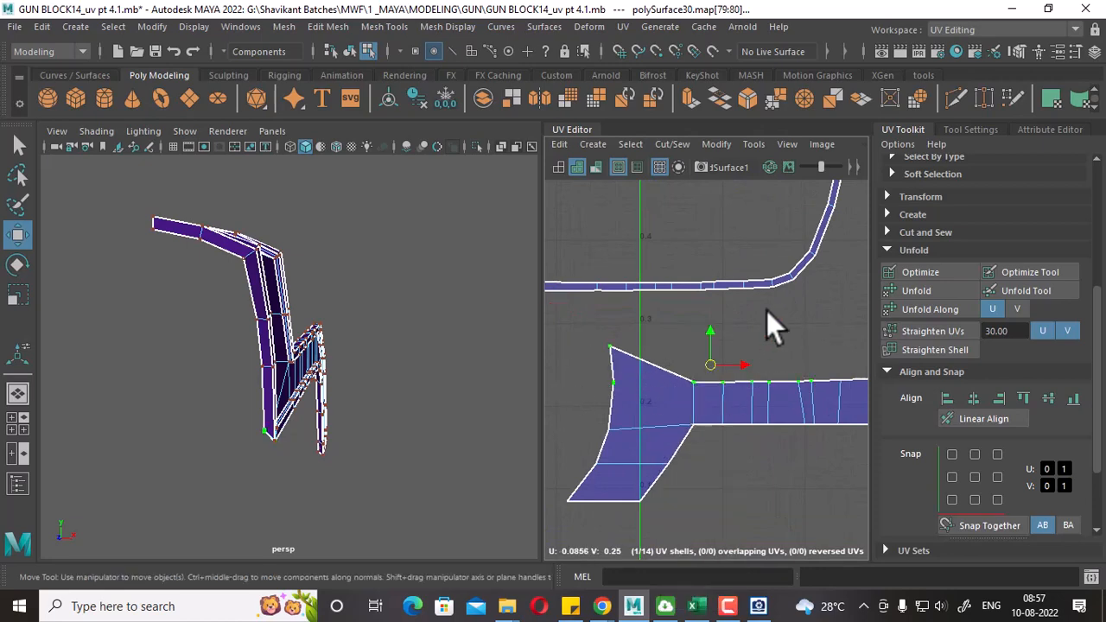
right_click_drag(771, 294, 553, 298, "shift")
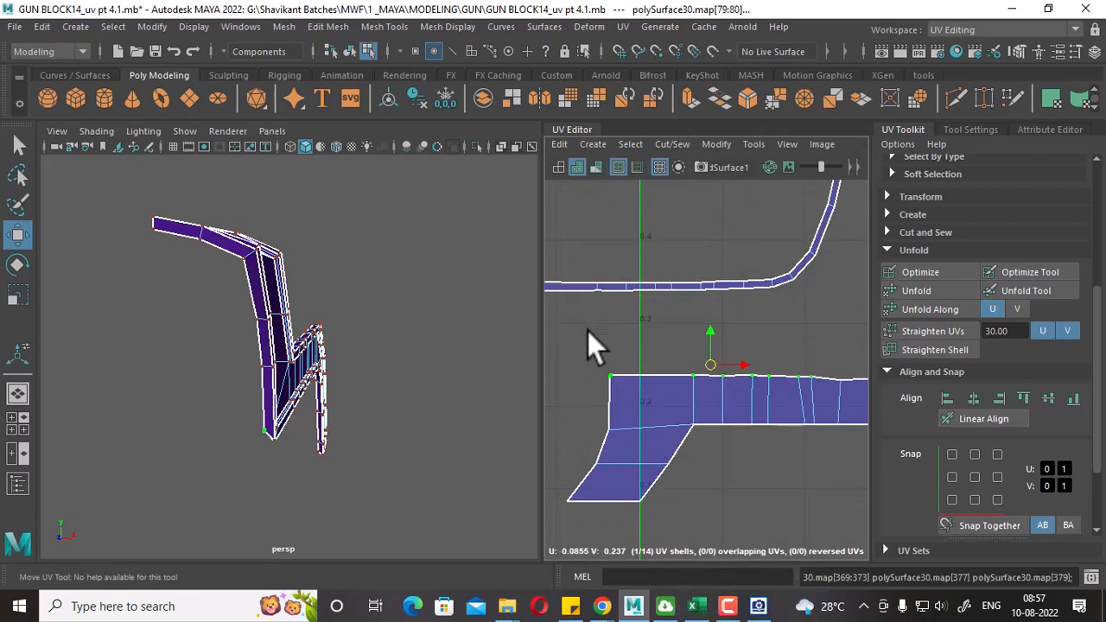
Return to object mode, frame the whole piece, and examine its shape against the full UV layout.
scroll(691, 372, "down", 1)
middle_click_drag(719, 381, 642, 410, "alt")
scroll(760, 430, "down", 2)
scroll(764, 430, "down", 3)
scroll(719, 404, "down", 2)
middle_click_drag(734, 402, 671, 369, "alt")
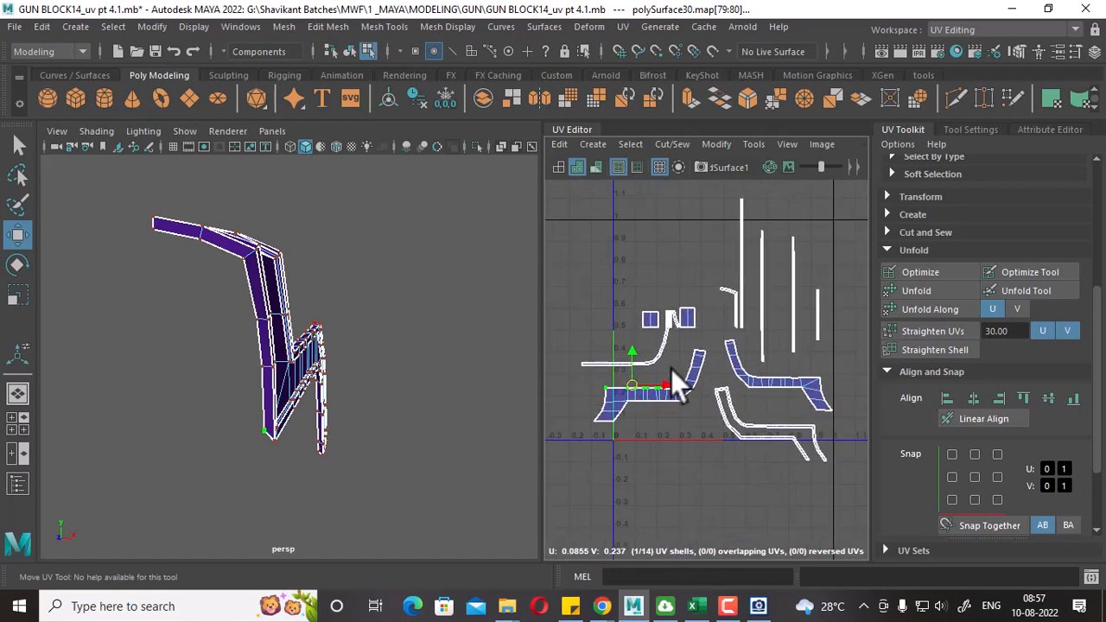
scroll(730, 389, "up", 1)
left_click_drag(457, 419, 333, 394, "alt")
right_click_drag(321, 162, 447, 151)
key("f")
scroll(793, 412, "down", 3)
middle_click_drag(709, 373, 752, 415, "alt")
scroll(640, 369, "up", 3)
scroll(743, 418, "up", 2)
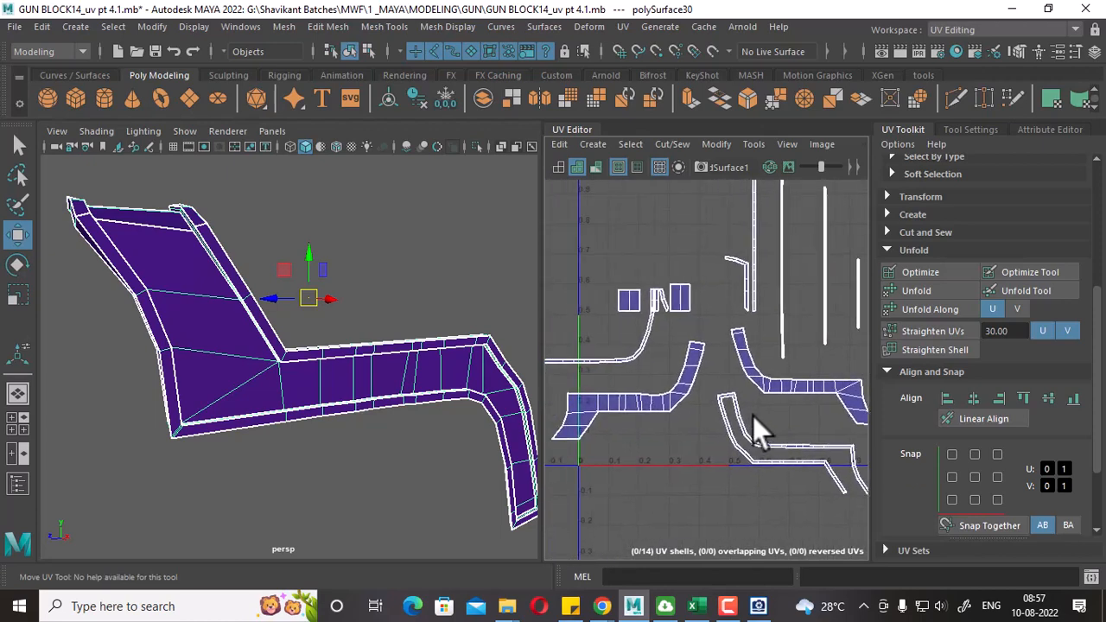
scroll(734, 380, "down", 3)
middle_click_drag(792, 341, 746, 379, "alt")
scroll(746, 379, "up", 1)
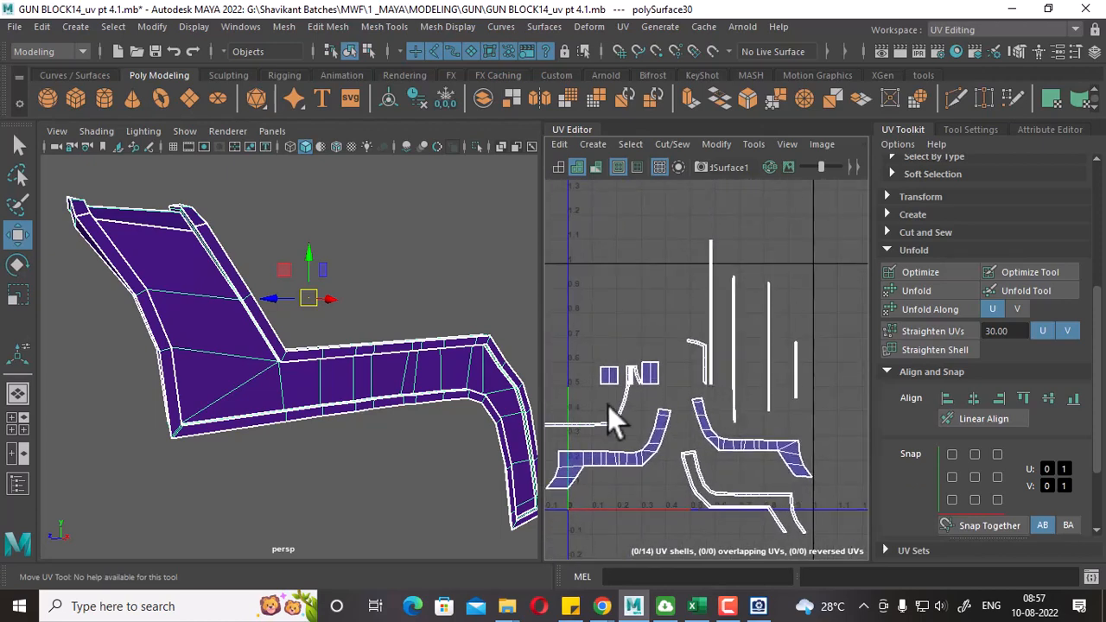
Select the right bent shell, the border loop below it, and the vertical strips' upper faces to identify them on the model.
mouse_move(747, 431)
right_mouse_down()
mouse_move(751, 421)
mouse_move(753, 439)
right_mouse_up()
left_click(756, 441)
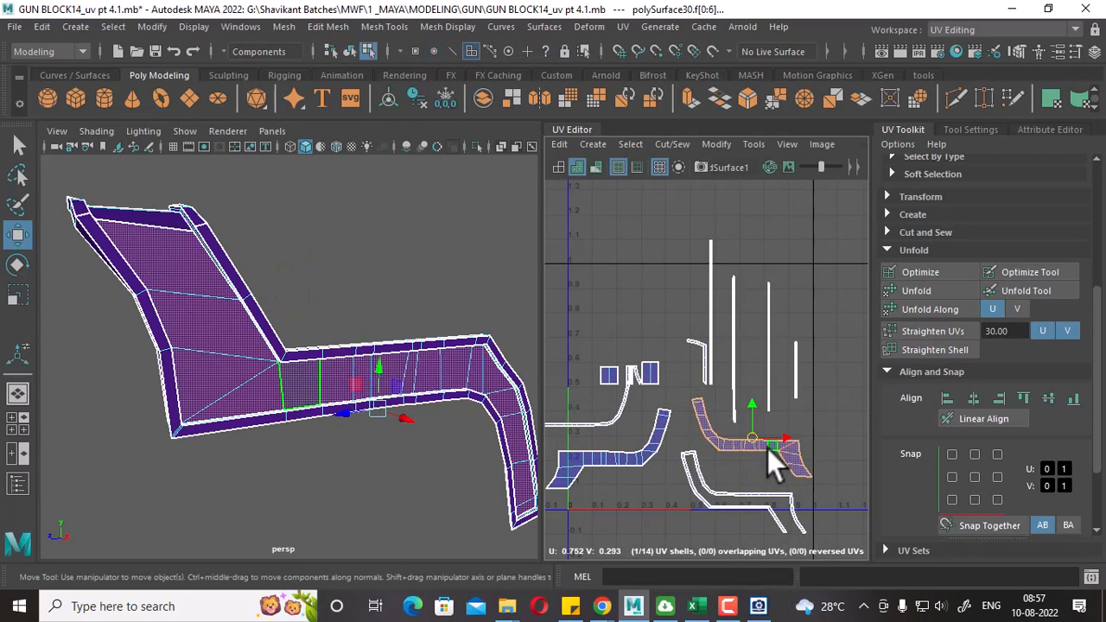
left_click(728, 493)
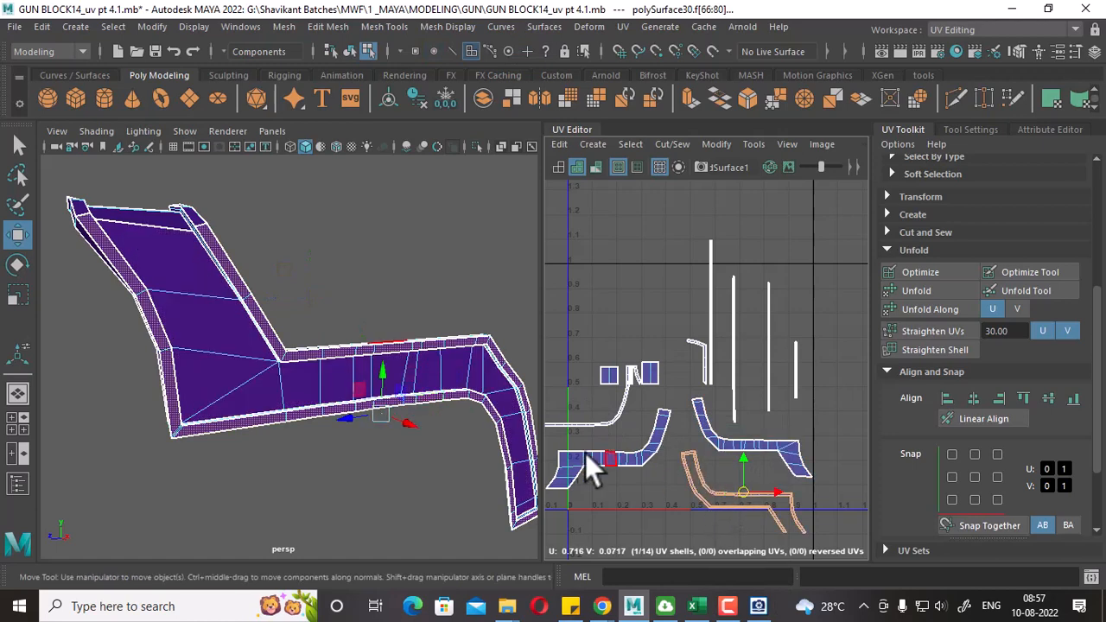
left_click_drag(290, 335, 332, 310, "alt")
right_click_drag(332, 310, 434, 360, "alt")
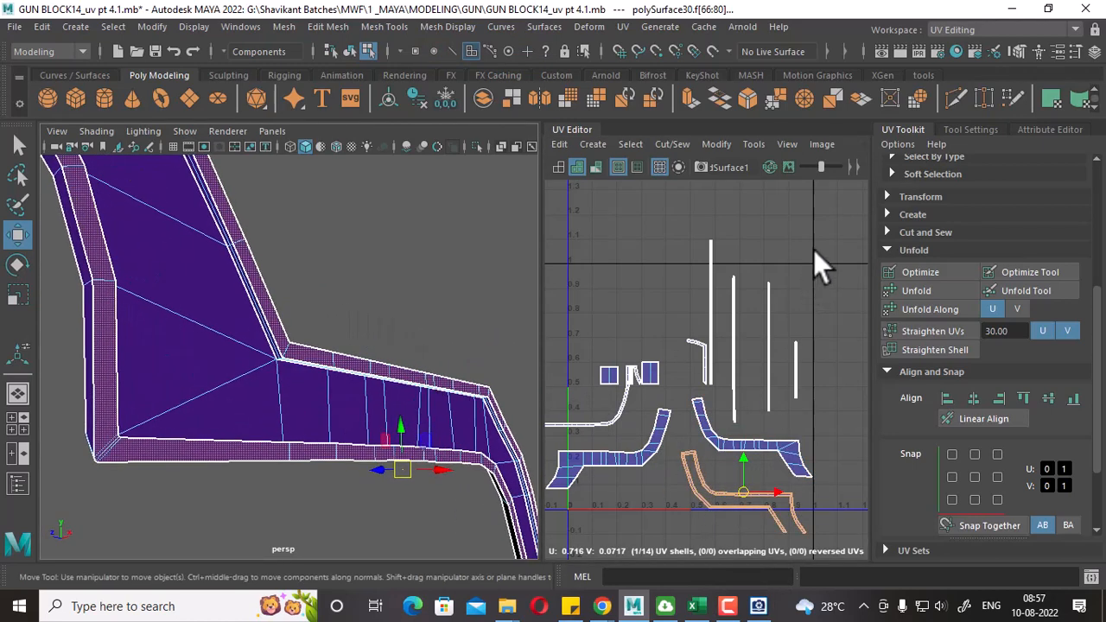
left_click_drag(800, 223, 690, 303)
left_click_drag(484, 380, 355, 329, "alt")
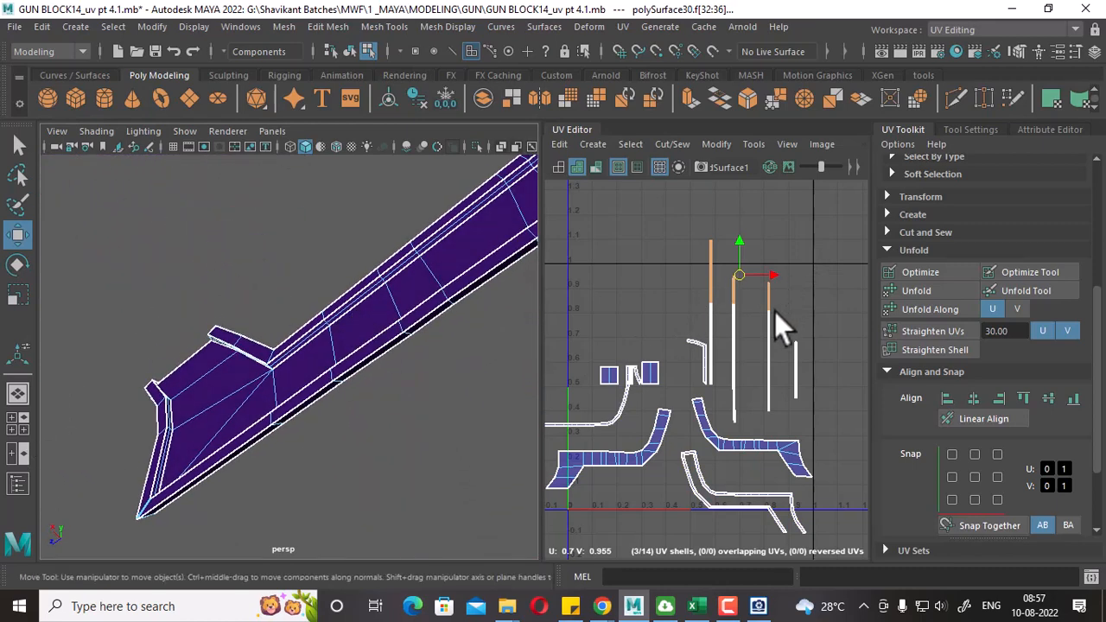
Select the faces of the vertical strips and inspect their locations on the model in wireframe and shaded display.
middle_click_drag(774, 311, 714, 317, "alt")
right_click_drag(729, 248, 730, 293)
left_click_drag(639, 217, 726, 411)
left_click_drag(475, 372, 339, 477, "alt")
left_click(356, 480)
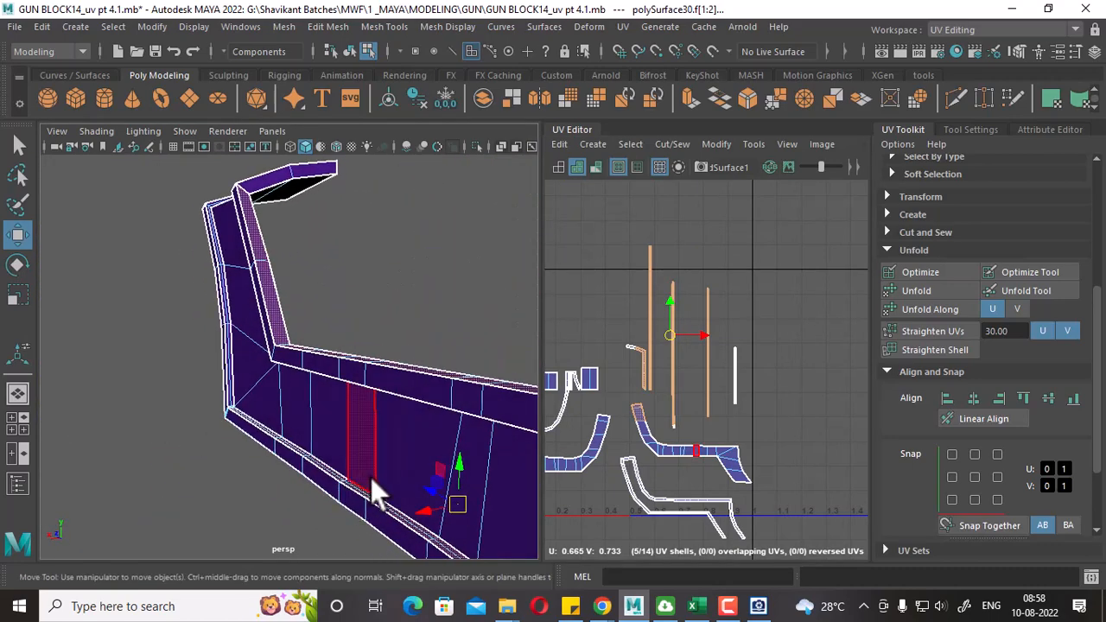
key("4")
left_click_drag(387, 487, 428, 417, "alt")
scroll(682, 410, "up", 3)
middle_click_drag(704, 408, 724, 313, "alt")
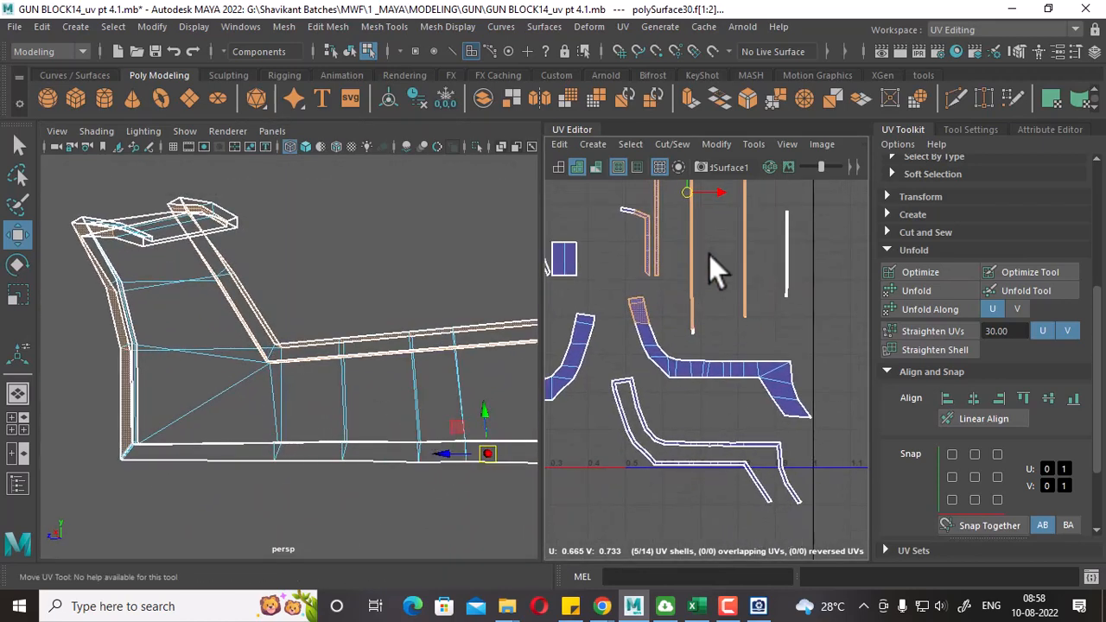
left_click_drag(341, 393, 402, 399, "alt")
key("5")
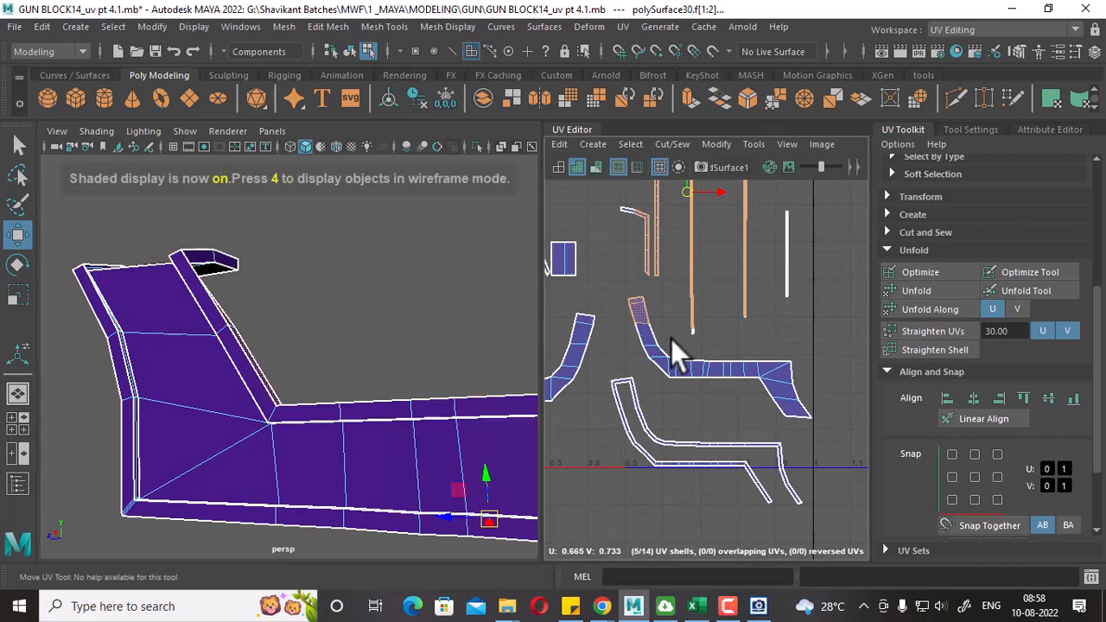
scroll(670, 339, "up", 1)
Open the gun reference image and compare its border trim with the strip shells in the UV layout.
left_click(758, 606)
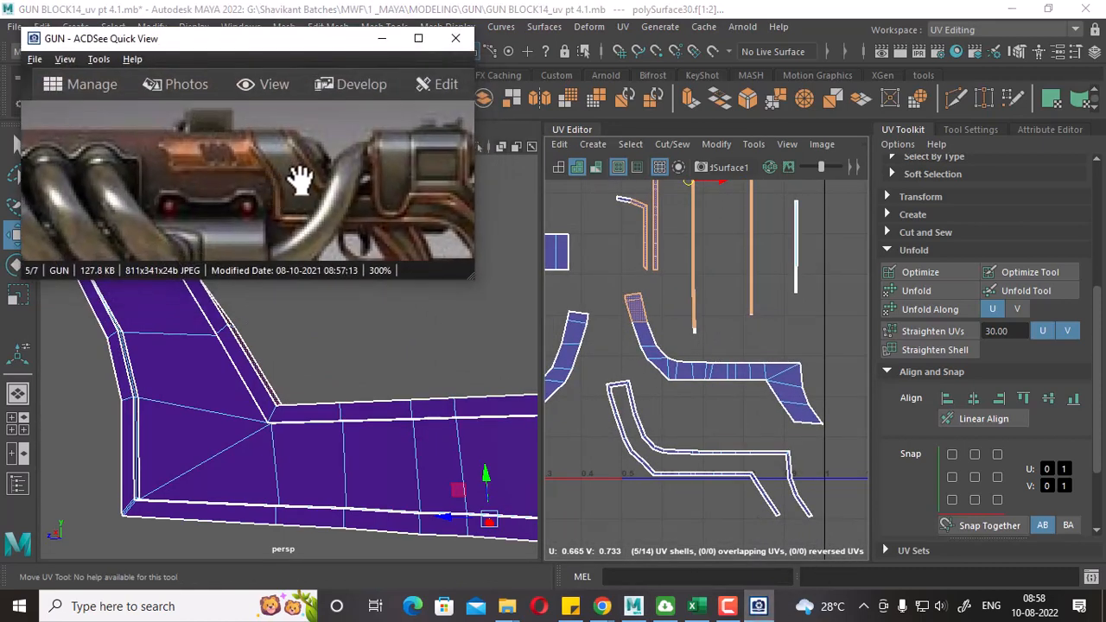
scroll(734, 341, "up", 3)
left_click_drag(769, 341, 784, 319, "alt")
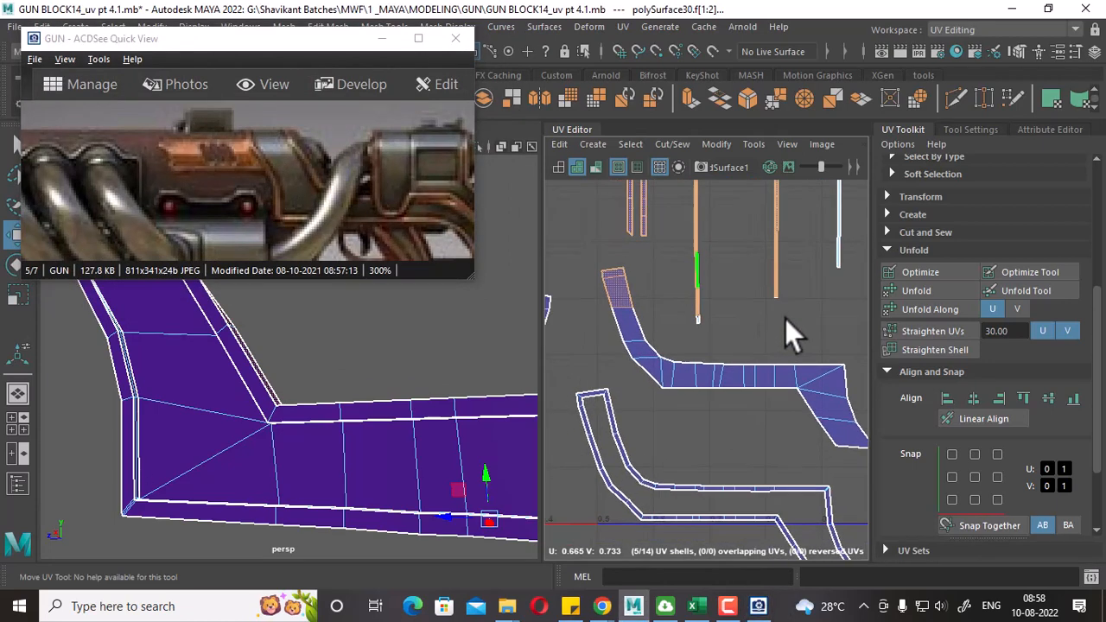
middle_click_drag(785, 319, 747, 399, "alt")
scroll(766, 294, "down", 2)
Select the whole border loop below the right bent shell, convert the selection to edges, and cut them all.
right_click_drag(749, 374, 734, 249)
middle_click_drag(731, 470, 728, 327, "alt")
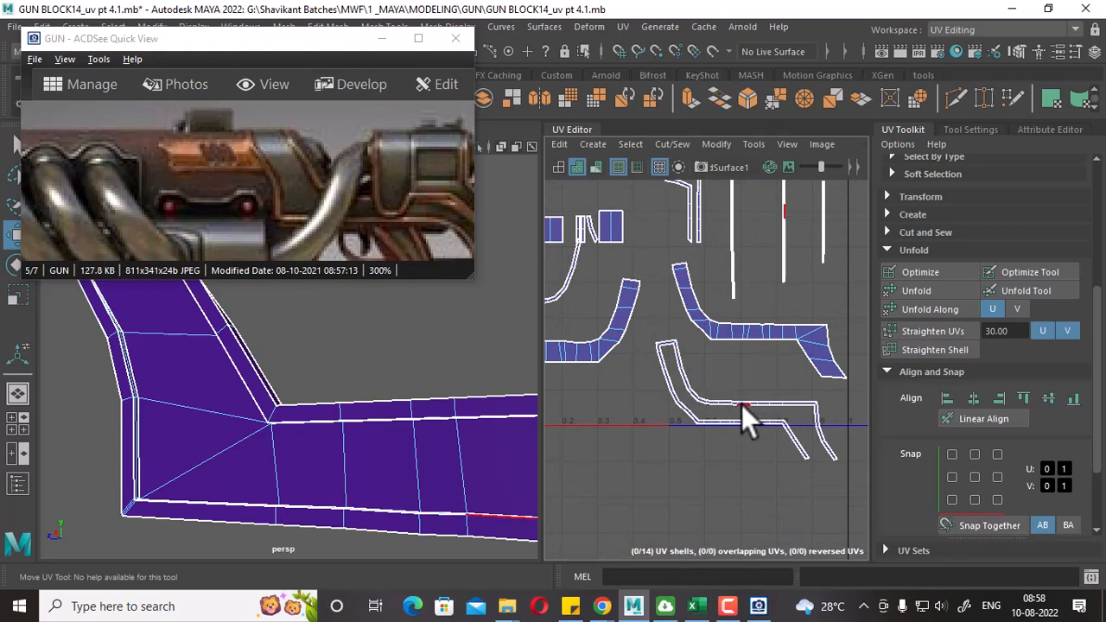
scroll(742, 404, "down", 2)
scroll(736, 442, "up", 1)
middle_click_drag(740, 449, 686, 377, "alt")
right_click_drag(702, 357, 788, 354)
left_click_drag(798, 352, 768, 379)
right_click_drag(683, 336, 793, 371)
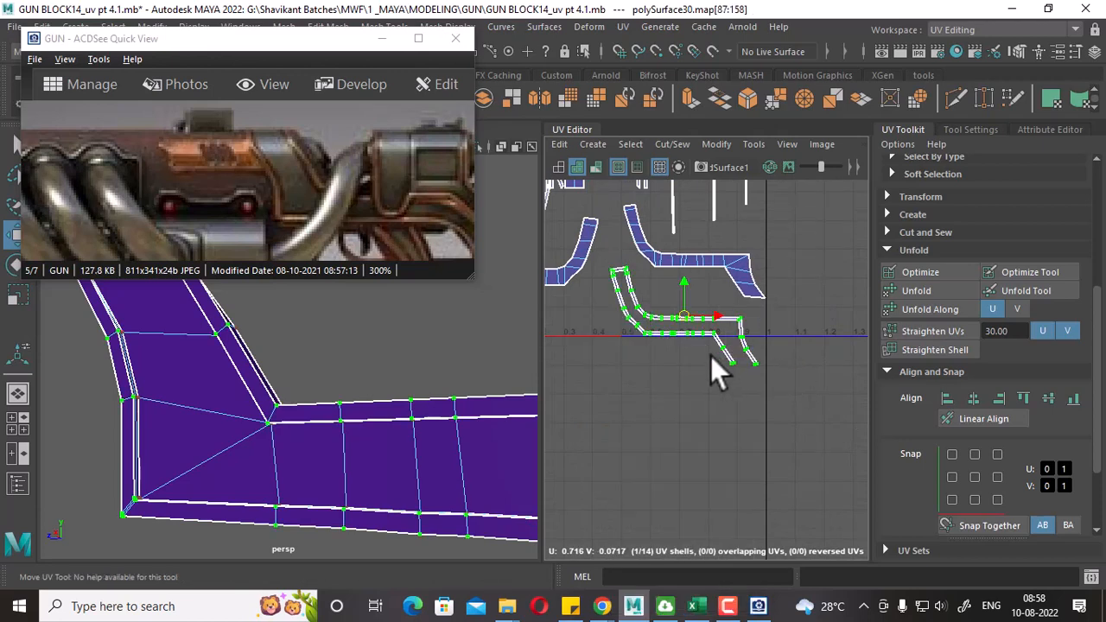
middle_click_drag(710, 356, 716, 382, "alt")
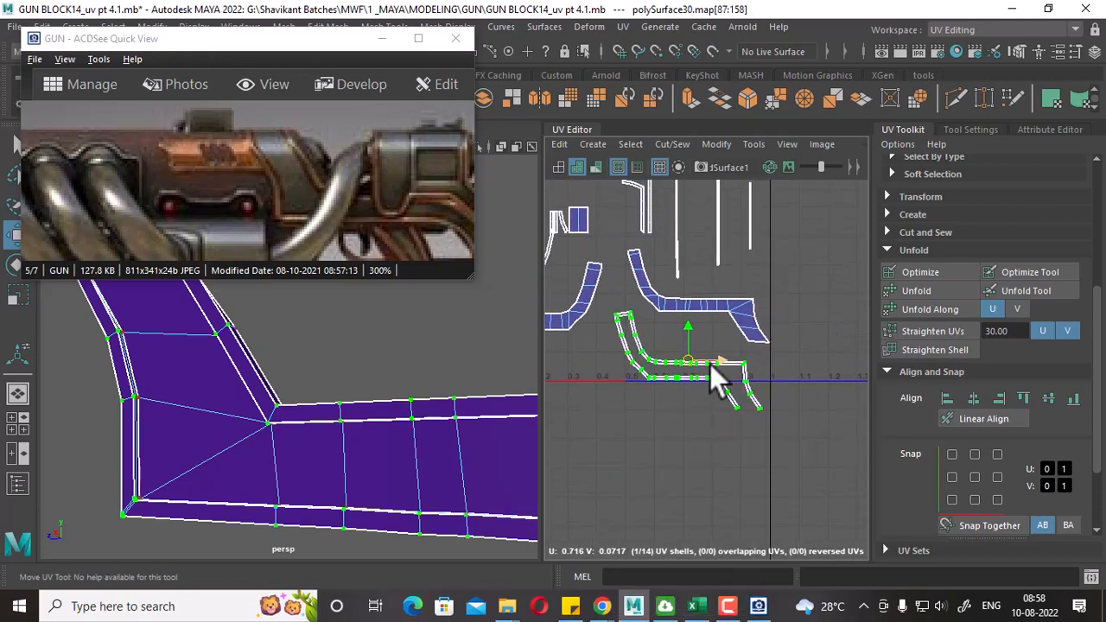
right_click_drag(716, 338, 735, 274)
scroll(678, 312, "down", 2)
middle_click_drag(682, 311, 713, 437, "alt")
scroll(770, 396, "up", 2)
scroll(745, 403, "up", 2)
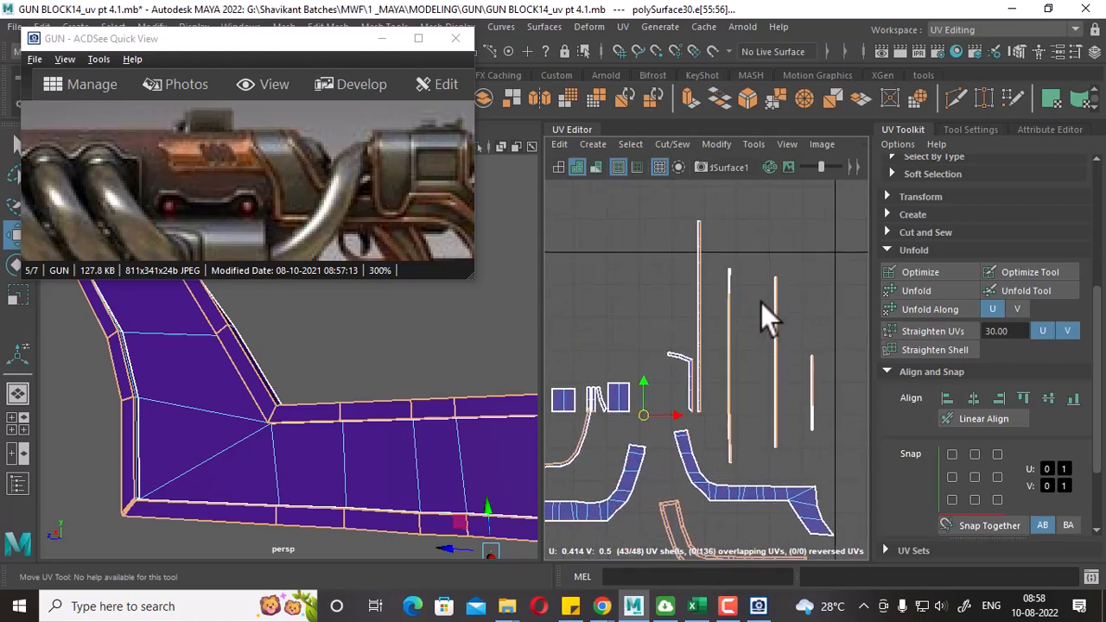
Select the long vertical strip beside the short one and move it past the short strip, outside the first UV tile.
right_click_drag(760, 302, 811, 329)
left_click(776, 286)
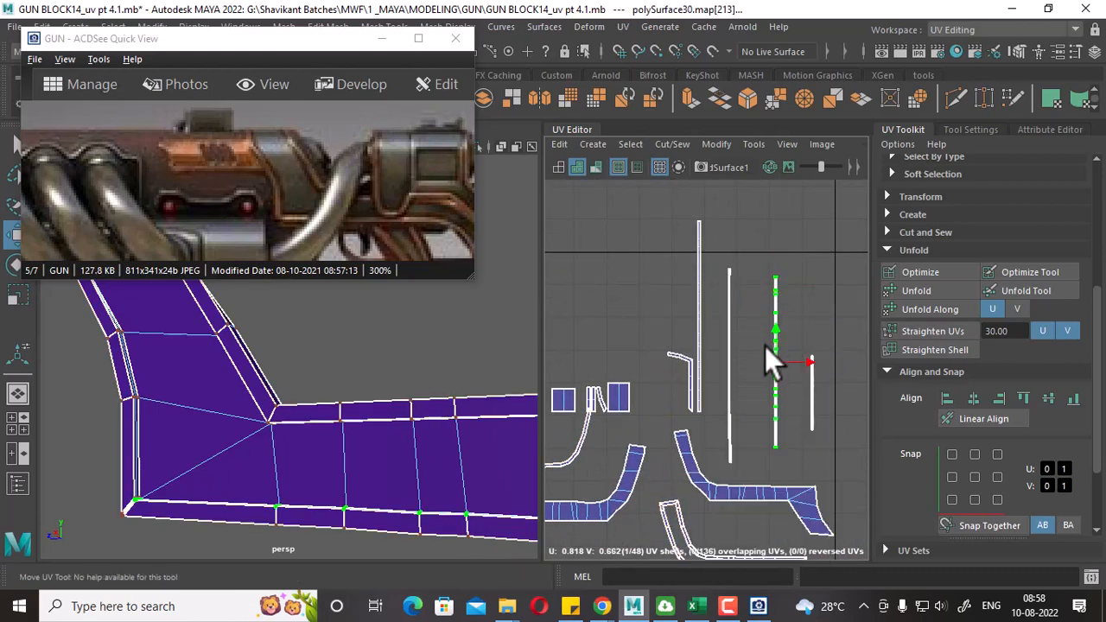
middle_click_drag(765, 347, 727, 243, "alt")
left_click_drag(739, 258, 822, 269)
middle_click_drag(785, 304, 744, 350, "alt")
right_click_drag(808, 273, 816, 236)
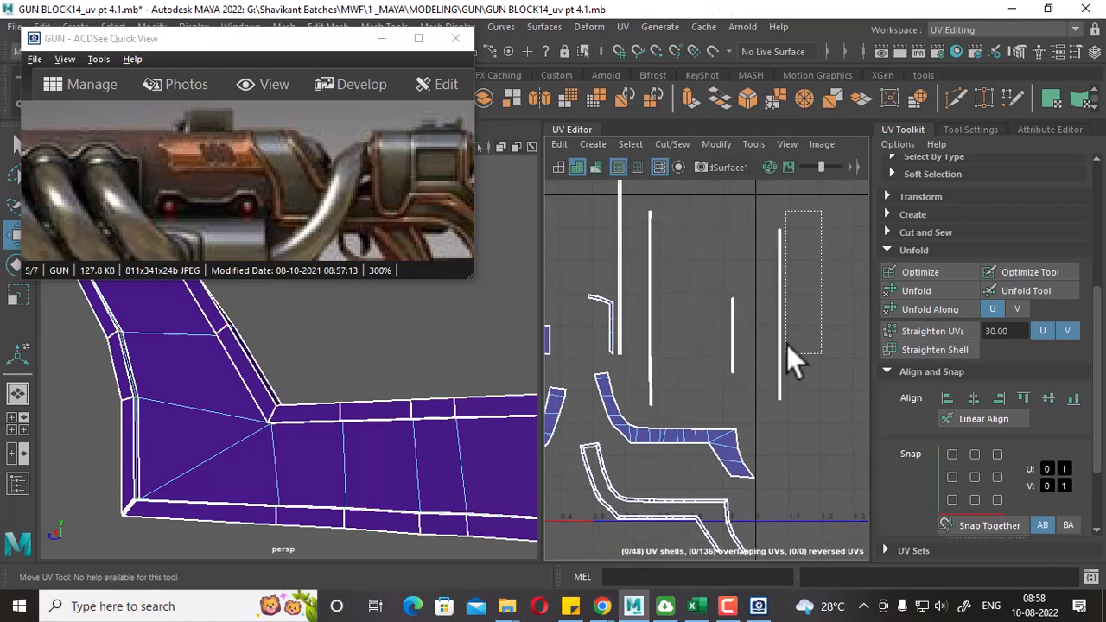
Select an edge and narrow border faces near the corner on the model to identify the UV strip they belong to.
left_click(780, 372)
left_click_drag(313, 427, 363, 382, "alt")
left_click(364, 456)
right_click(354, 339)
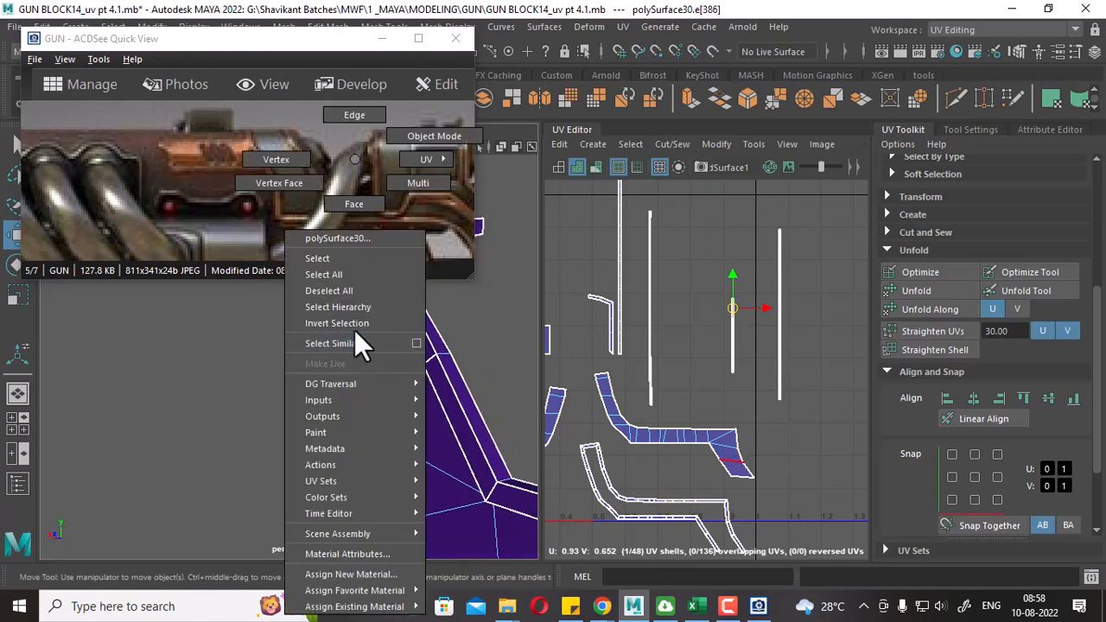
left_click(358, 207)
left_click(344, 382)
left_click(338, 375)
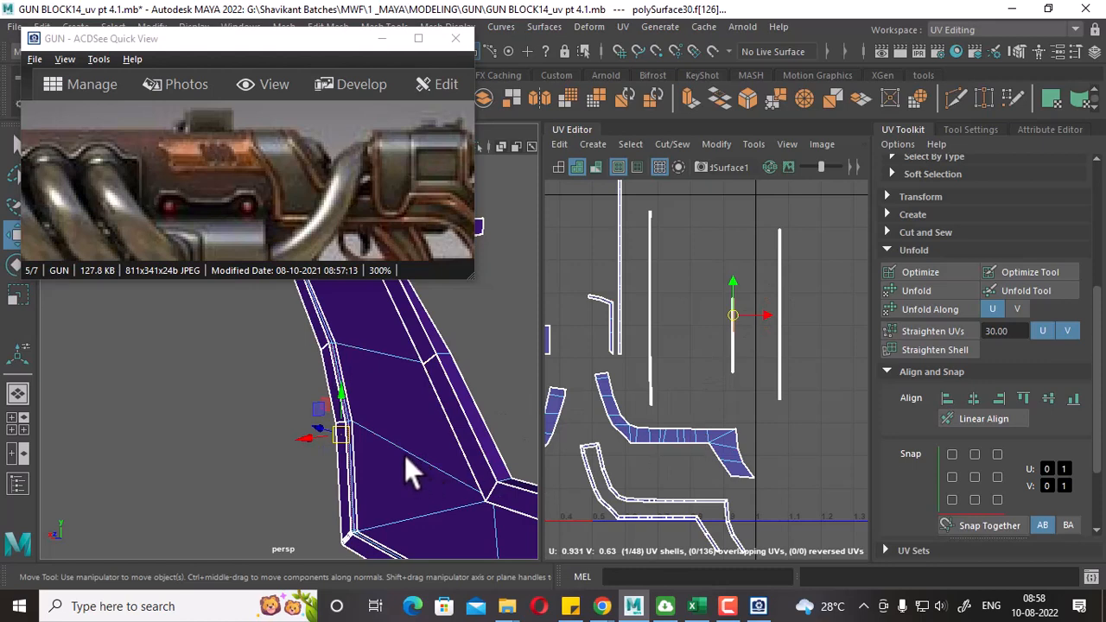
Select the edges at both ends of the short vertical strip, finishing with the border edge at its upper end.
scroll(784, 421, "up", 2)
right_click_drag(769, 340, 767, 303)
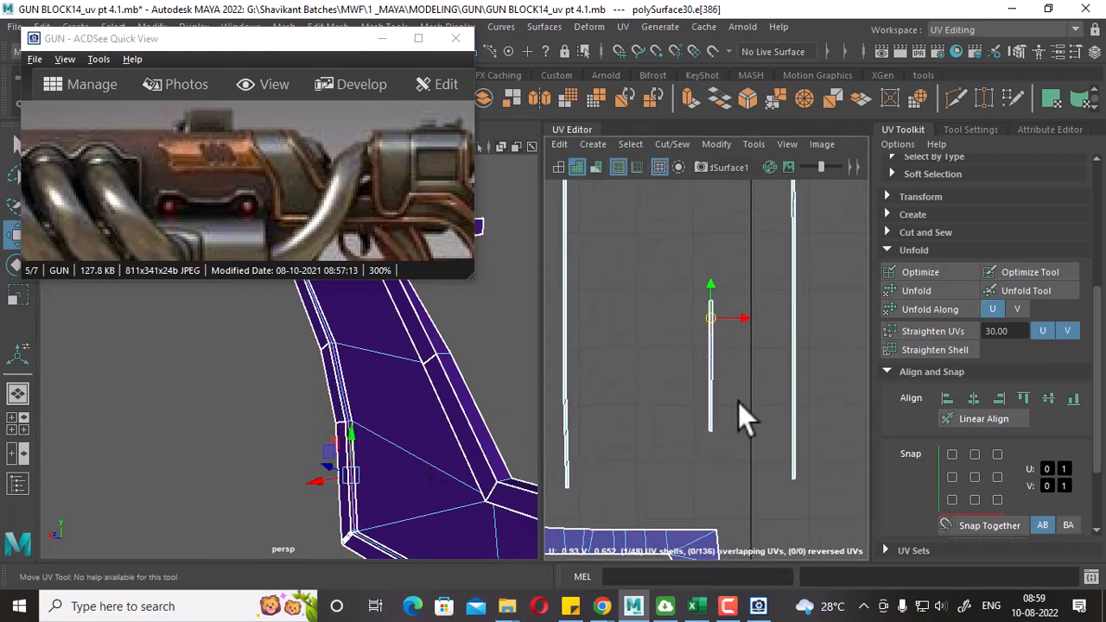
left_click_drag(693, 410, 732, 432)
middle_click_drag(784, 367, 742, 459, "alt")
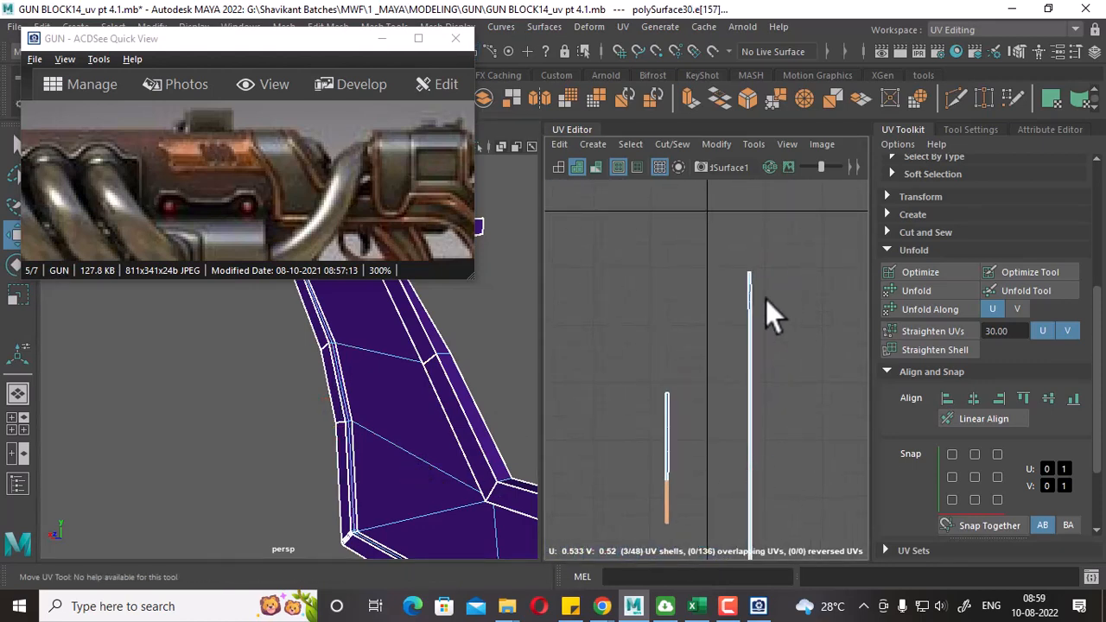
left_click_drag(703, 347, 657, 390)
middle_click_drag(740, 423, 750, 274, "alt")
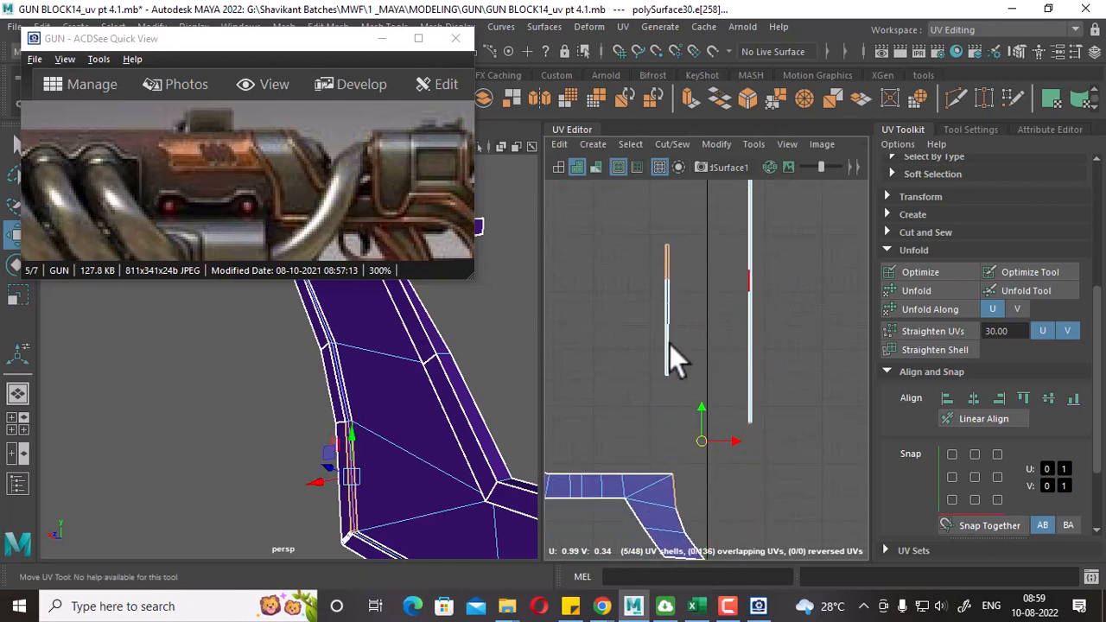
scroll(667, 344, "up", 3)
middle_click_drag(663, 290, 666, 388, "alt")
scroll(694, 328, "up", 2)
middle_click_drag(707, 316, 731, 361, "alt")
left_click(678, 278)
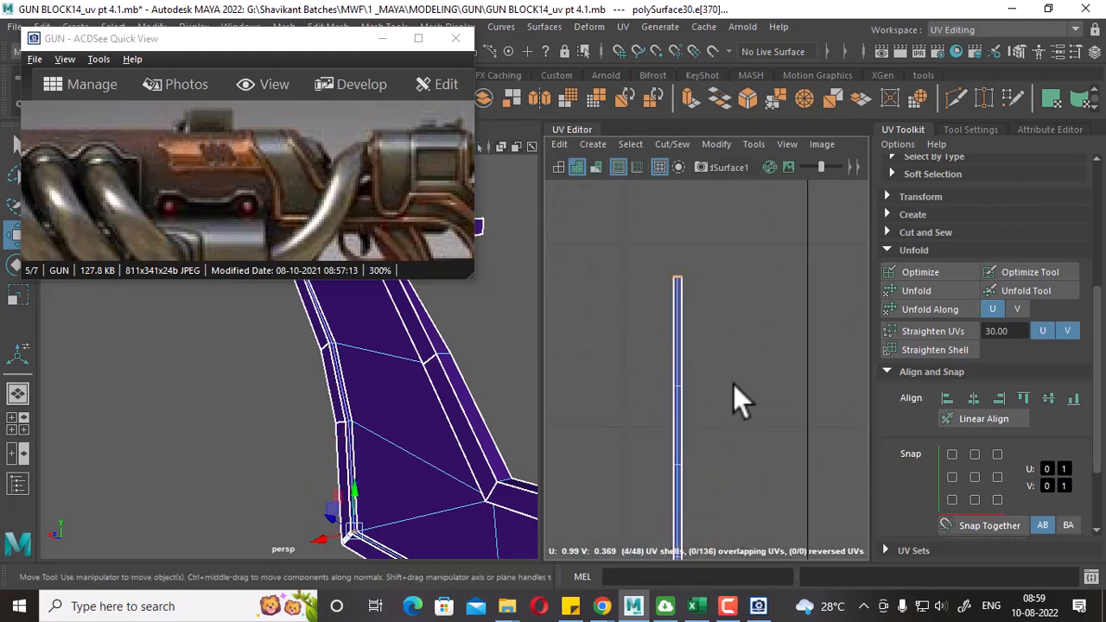
Try to sew the selected edge and undo the result.
right_click_drag(733, 383, 772, 400, "shift")
scroll(761, 380, "down", 5)
middle_click_drag(790, 423, 724, 319, "alt")
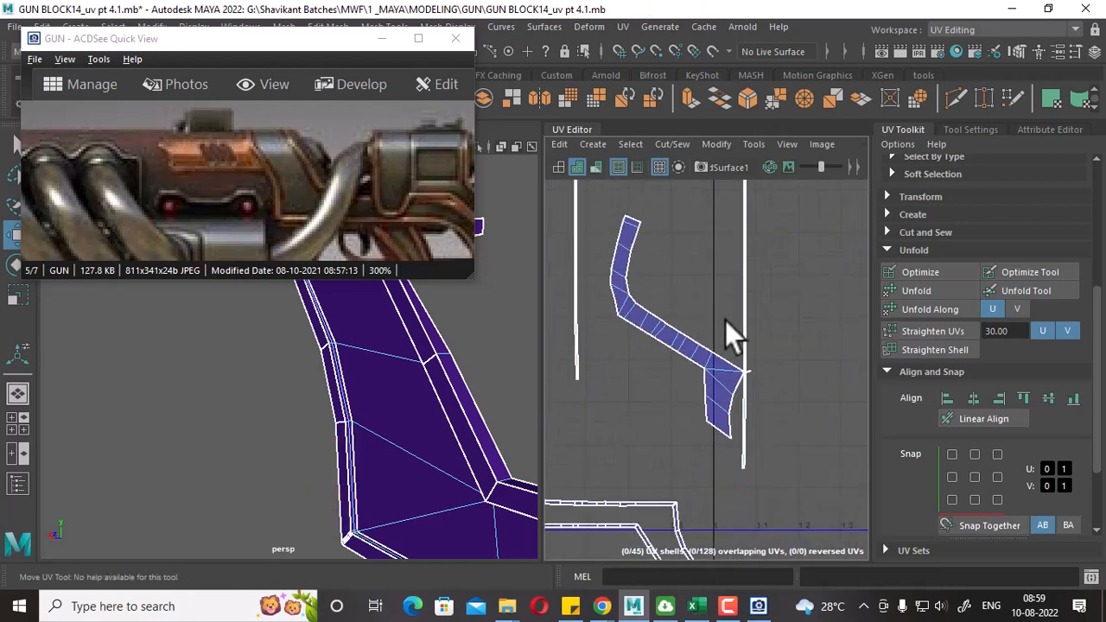
key("ctrl+z")
scroll(700, 389, "up", 2)
middle_click_drag(701, 462, 714, 403, "alt")
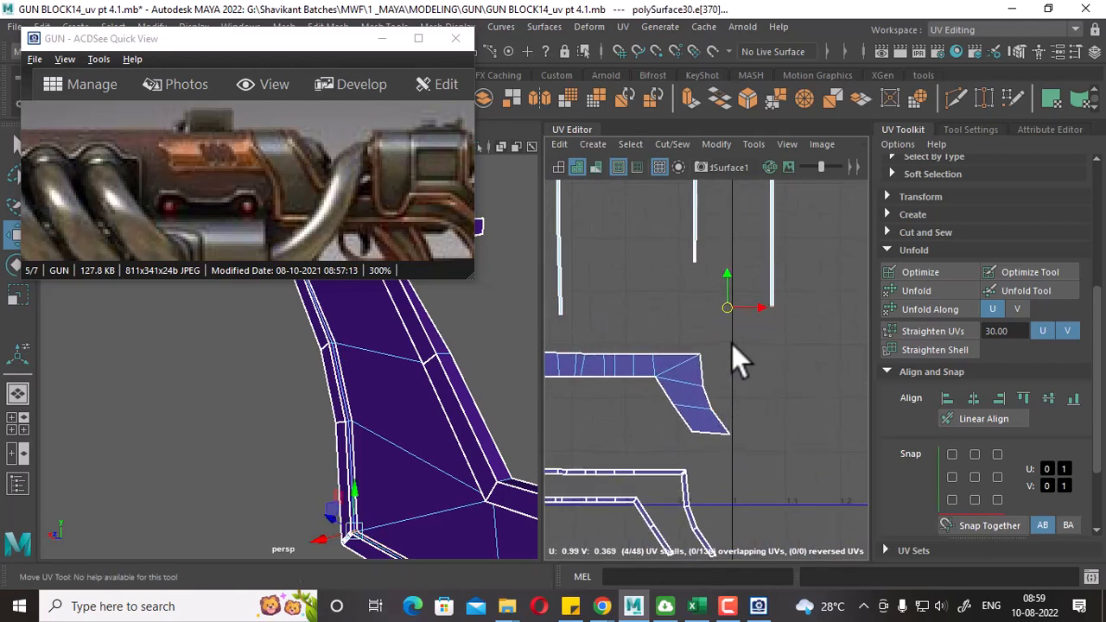
Sew the short vertical strip to the lower end of the long strip outside the first UV tile.
right_click_drag(780, 363, 751, 309, "shift")
scroll(730, 388, "up", 3)
middle_click_drag(758, 398, 767, 445, "alt")
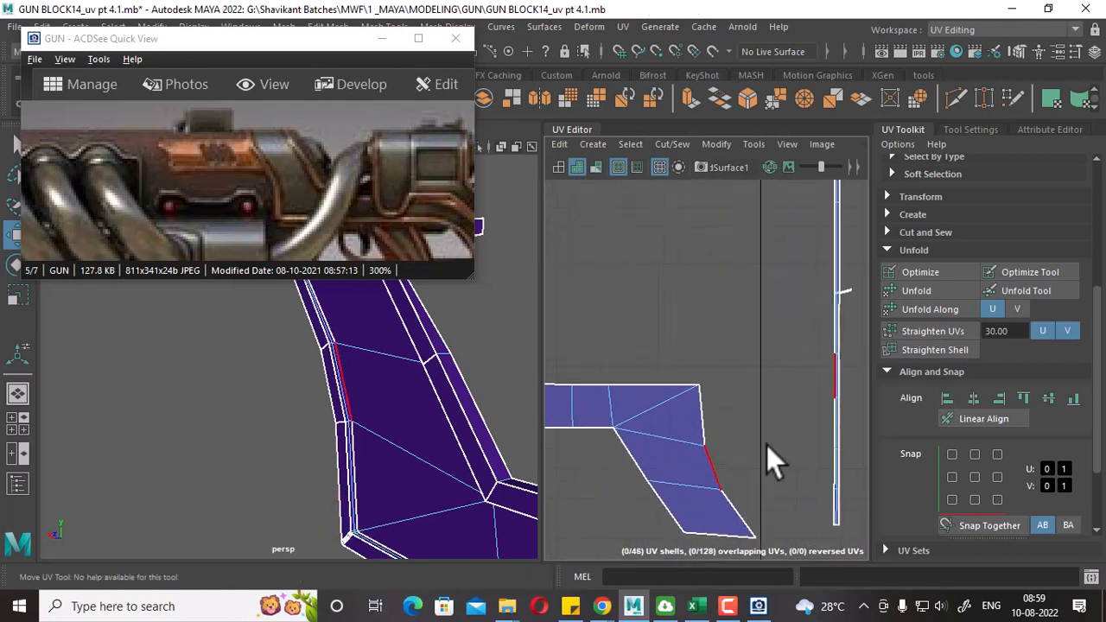
Cut the edge where the small slanted spur meets the side of the joined strip.
scroll(766, 445, "up", 1)
middle_click_drag(819, 237, 638, 332, "alt")
scroll(664, 342, "up", 4)
scroll(712, 394, "up", 6)
middle_click_drag(663, 406, 765, 394, "alt")
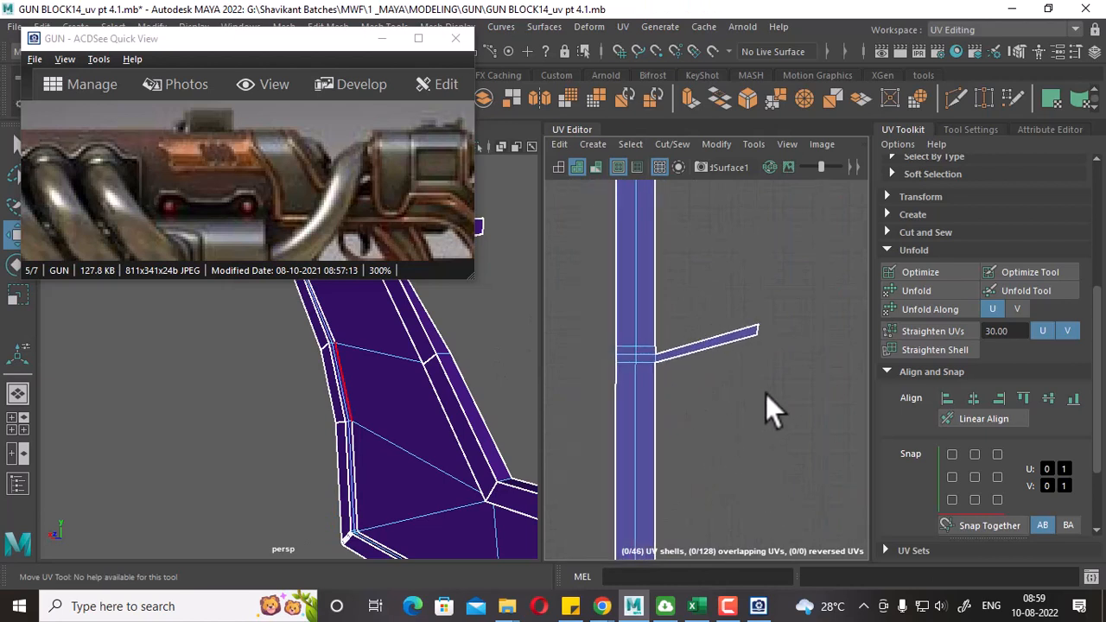
scroll(752, 408, "up", 6)
scroll(731, 428, "down", 1)
middle_click_drag(679, 326, 749, 374, "alt")
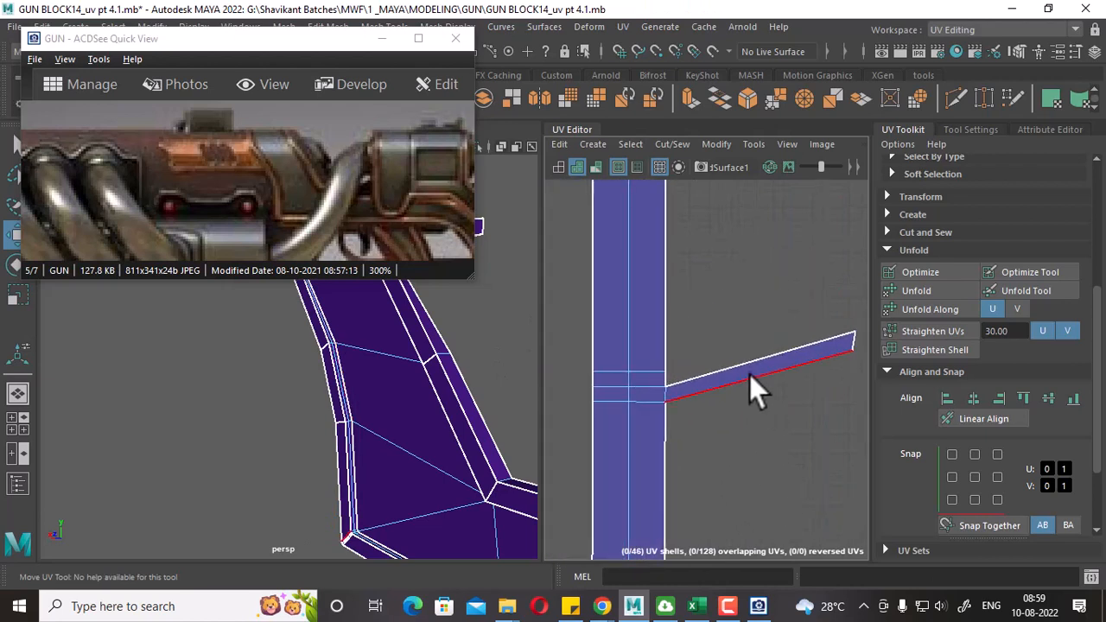
left_click(663, 394)
right_click_drag(732, 288, 634, 363, "shift")
scroll(765, 362, "down", 6)
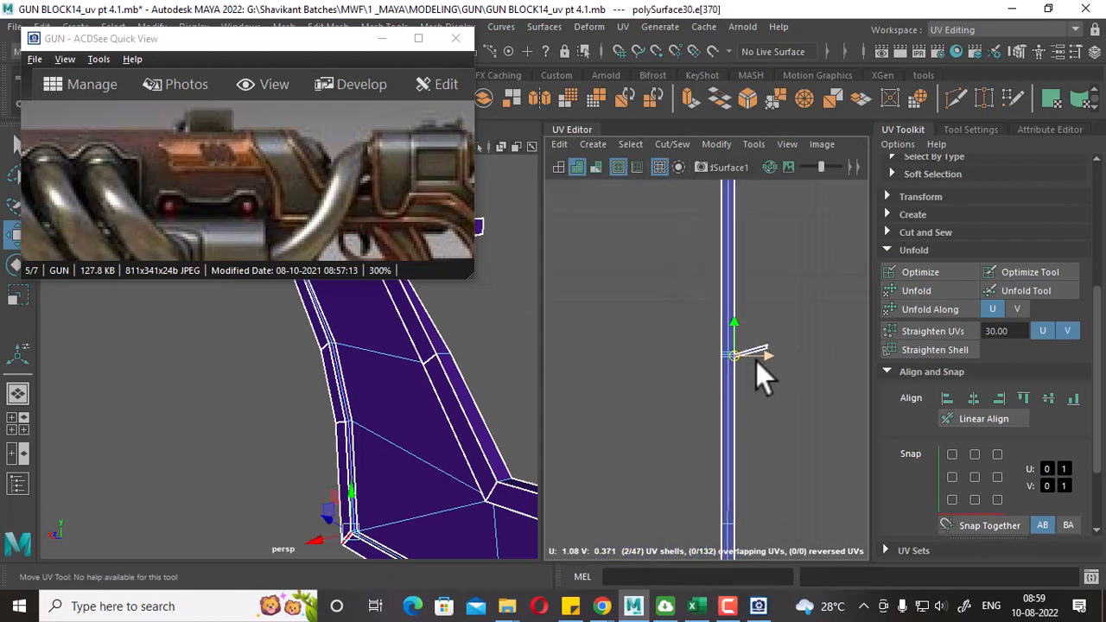
Select the detached spur as a whole shell and move it sideways, clear of the joined strip.
middle_click_drag(756, 360, 724, 341, "alt")
right_click_drag(780, 294, 814, 293)
left_click_drag(796, 298, 755, 342)
right_click_drag(722, 337, 785, 355, "ctrl")
left_click_drag(748, 326, 857, 329)
scroll(779, 397, "down", 1)
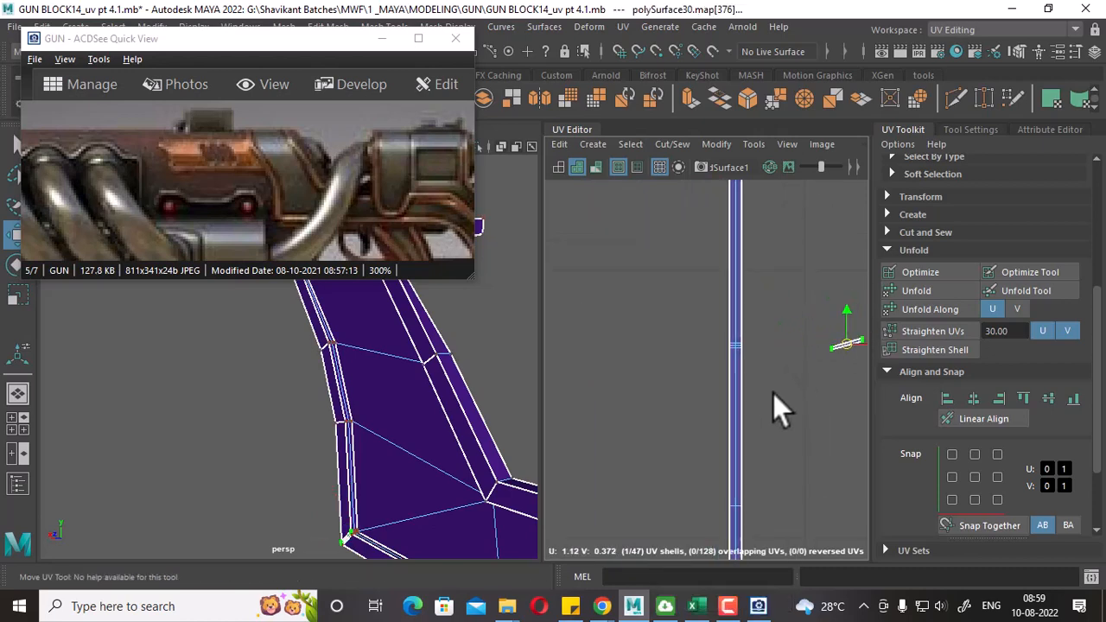
Select the whole joined strip as a shell and frame the matching border on the model.
scroll(775, 396, "down", 5)
middle_click_drag(722, 367, 758, 403, "alt")
scroll(758, 403, "down", 3)
middle_click_drag(695, 350, 610, 347, "alt")
middle_click_drag(686, 235, 686, 298, "alt")
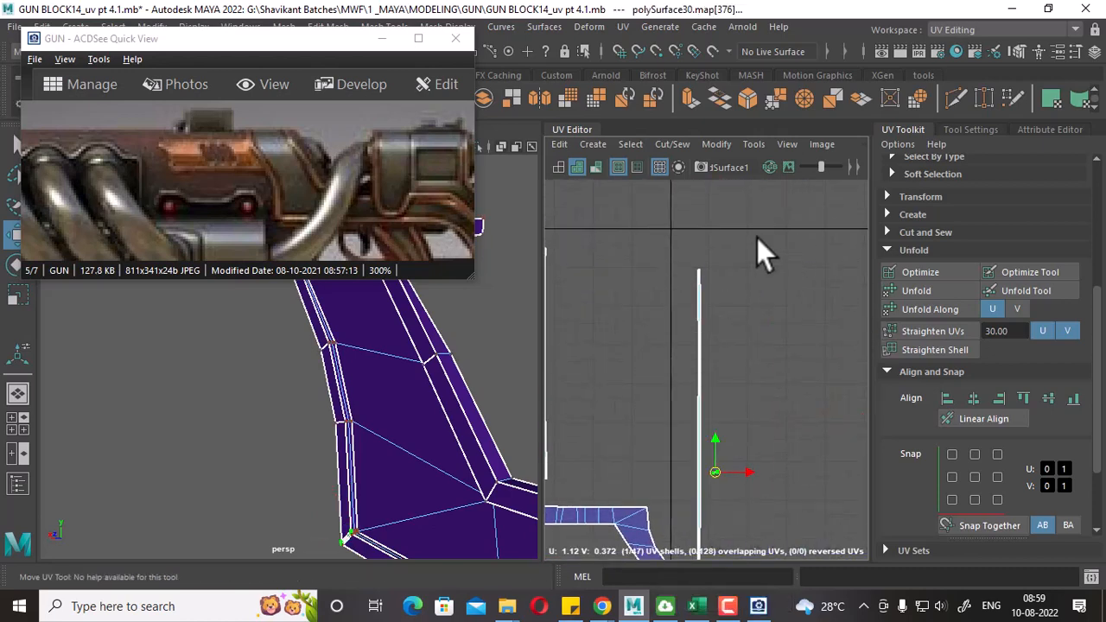
left_click_drag(756, 238, 680, 311)
right_click_drag(680, 311, 760, 361, "ctrl")
key("f")
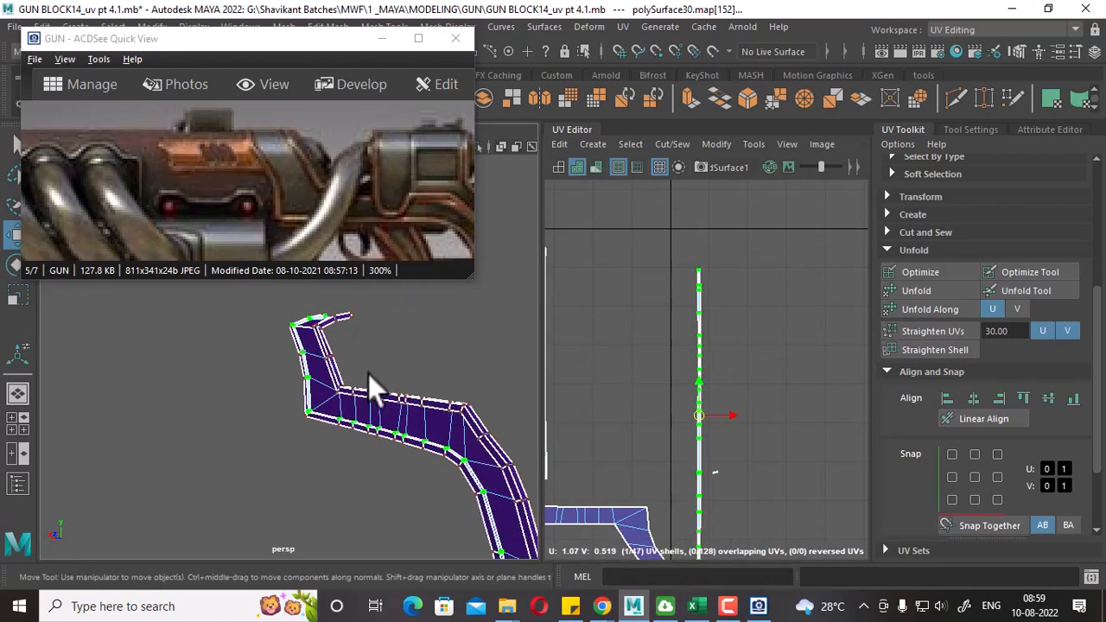
left_click_drag(370, 375, 397, 442, "alt")
Check the joined strip's extent along the model and move it away from the layout to about U 1.39.
middle_click_drag(785, 456, 783, 306, "alt")
right_click_drag(782, 306, 787, 400, "alt")
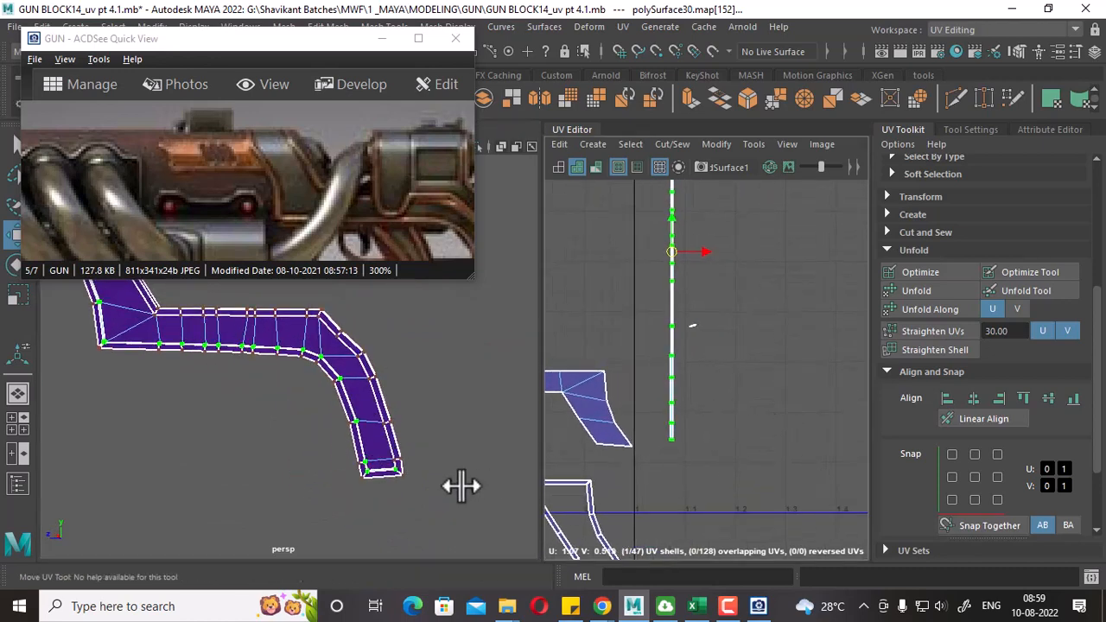
middle_click_drag(368, 441, 462, 503, "alt")
middle_click_drag(751, 409, 805, 472, "alt")
right_click_drag(804, 472, 769, 371, "alt")
left_click_drag(763, 329, 875, 337)
right_click_drag(331, 387, 328, 455, "alt")
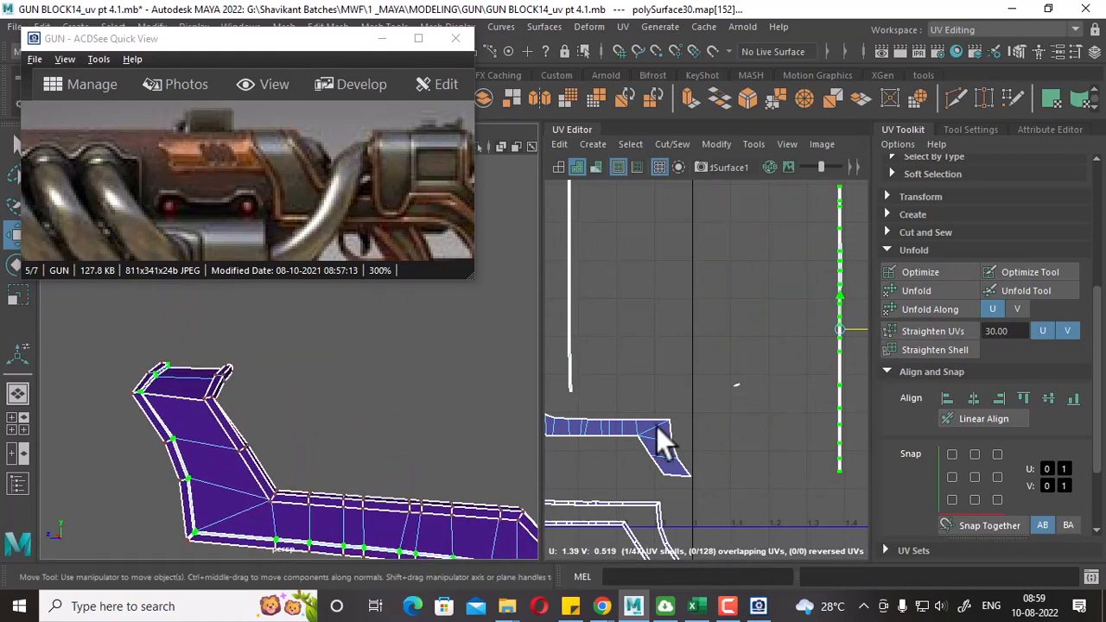
Select the faces of the thin vertical strip above the right bent shell and check the shells with UV distortion shading, turning it off again.
right_click_drag(656, 426, 660, 488, "alt")
middle_click_drag(645, 372, 769, 475, "alt")
right_click_drag(769, 475, 699, 321, "alt")
right_click_drag(750, 275, 684, 253)
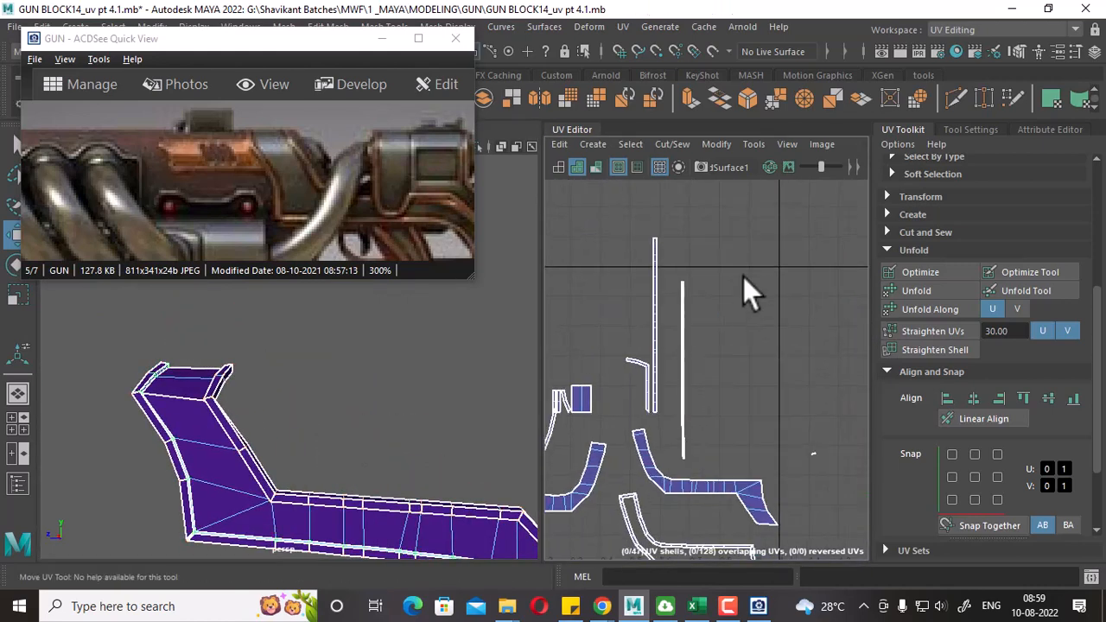
left_click_drag(743, 278, 669, 459)
right_click_drag(138, 371, 307, 460, "alt")
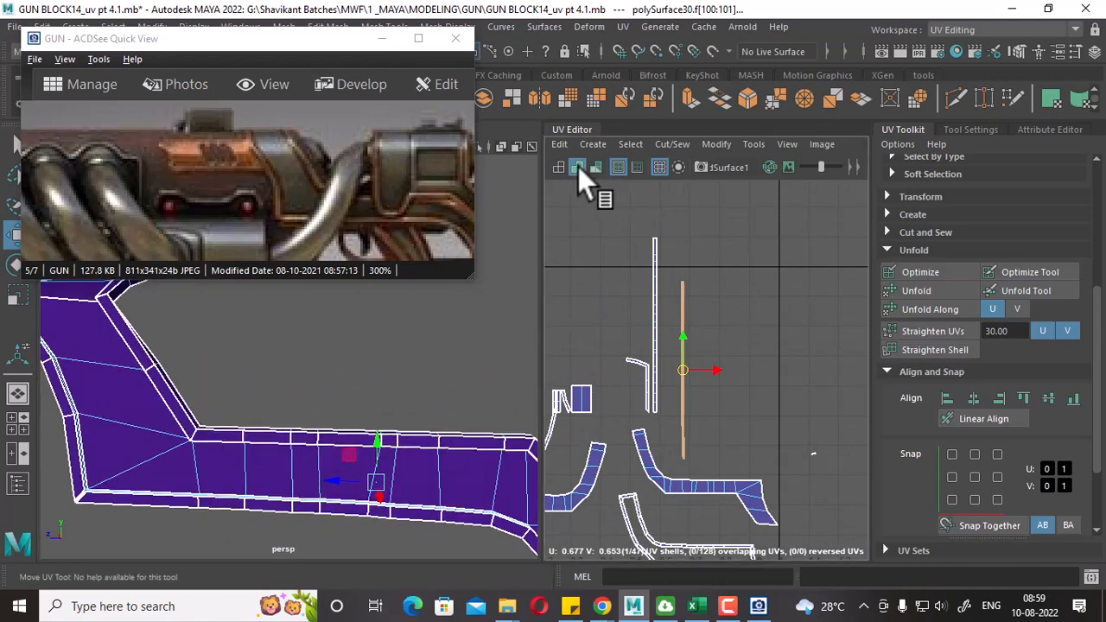
left_click(597, 166)
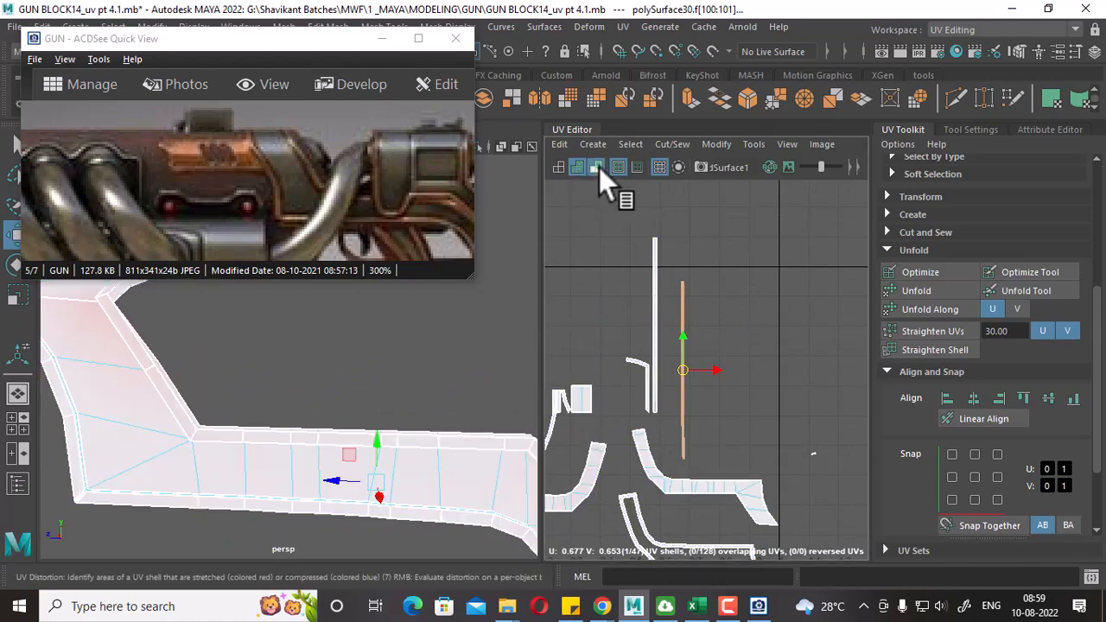
left_click(598, 167)
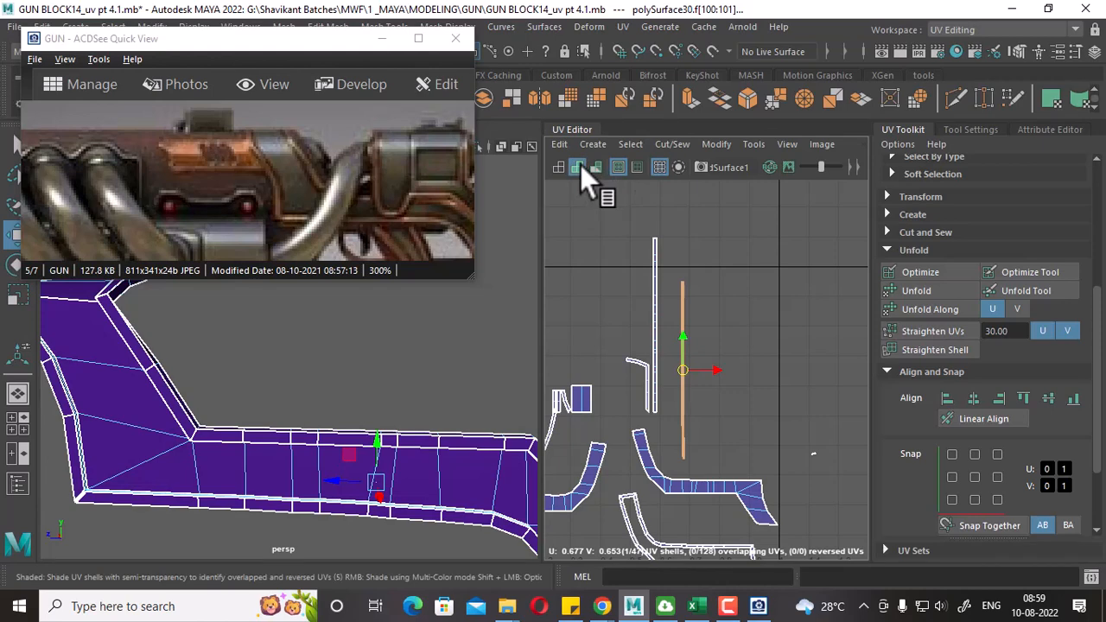
Examine the shaded gun part and its thin border strip in the 3D view from several angles.
left_click(557, 165)
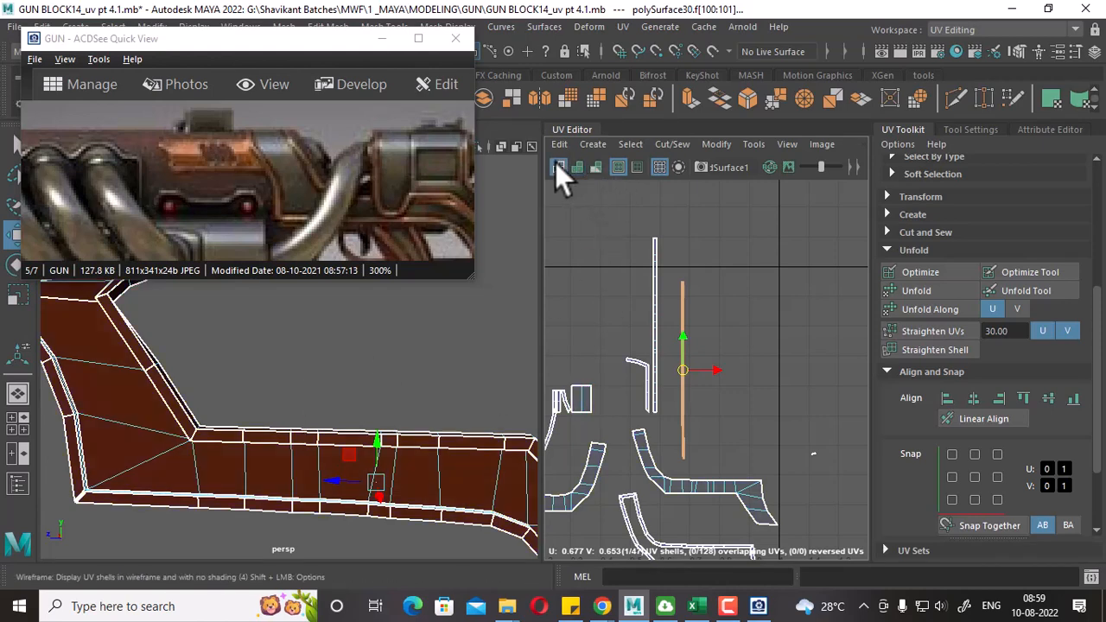
left_click(577, 167)
middle_click_drag(325, 414, 333, 486, "alt")
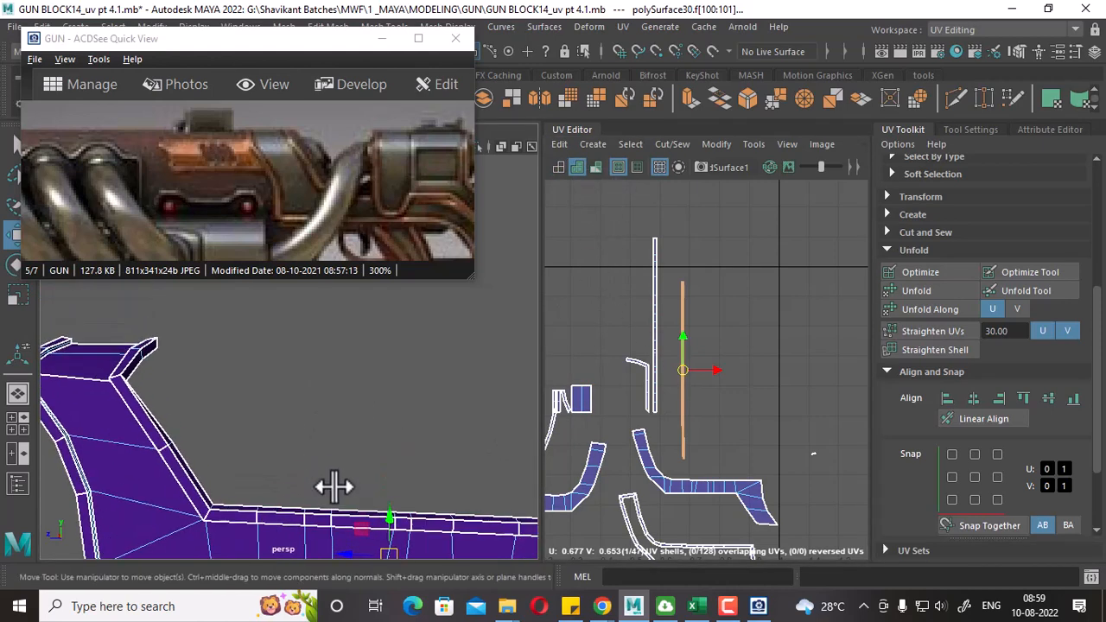
left_click_drag(333, 486, 400, 476, "alt")
key("4")
mouse_move(400, 476)
right_mouse_down("alt")
mouse_move(375, 424)
mouse_move(387, 429)
mouse_move(382, 469)
mouse_move(336, 454)
mouse_move(363, 440)
mouse_move(353, 439)
mouse_move(349, 465)
right_mouse_up("alt")
key("5")
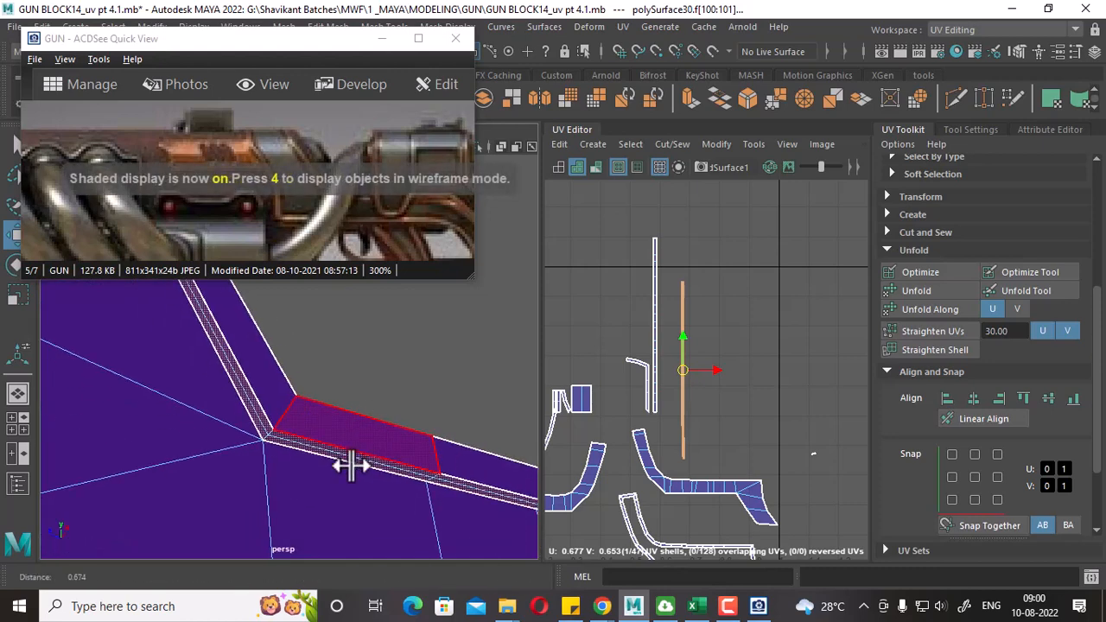
mouse_move(351, 466)
left_mouse_down("alt")
mouse_move(375, 501)
mouse_move(355, 439)
mouse_move(360, 452)
left_mouse_up("alt")
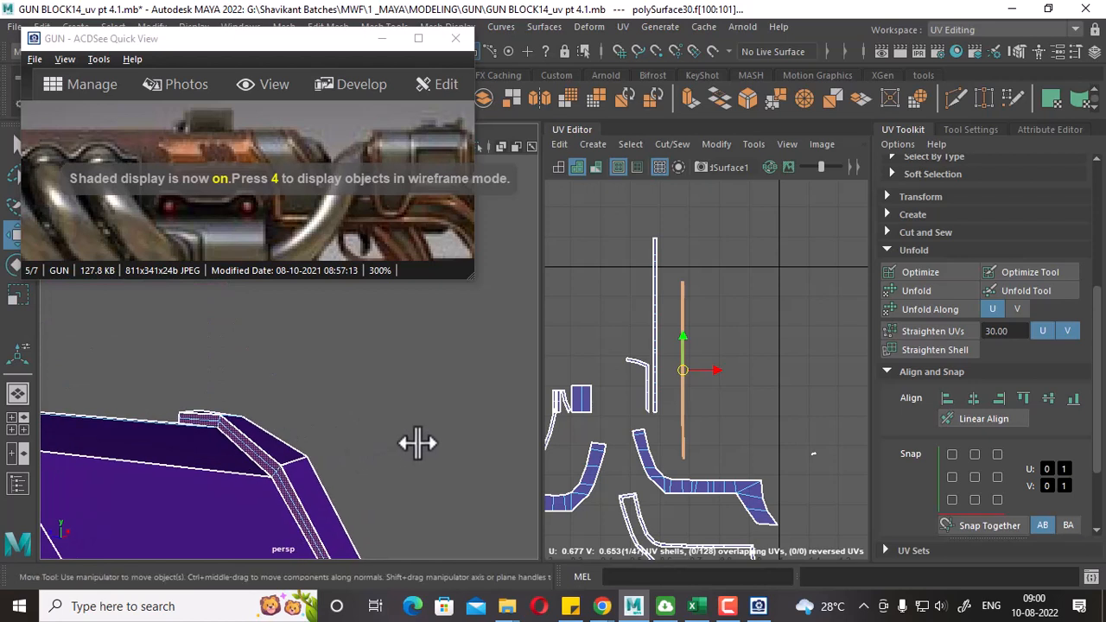
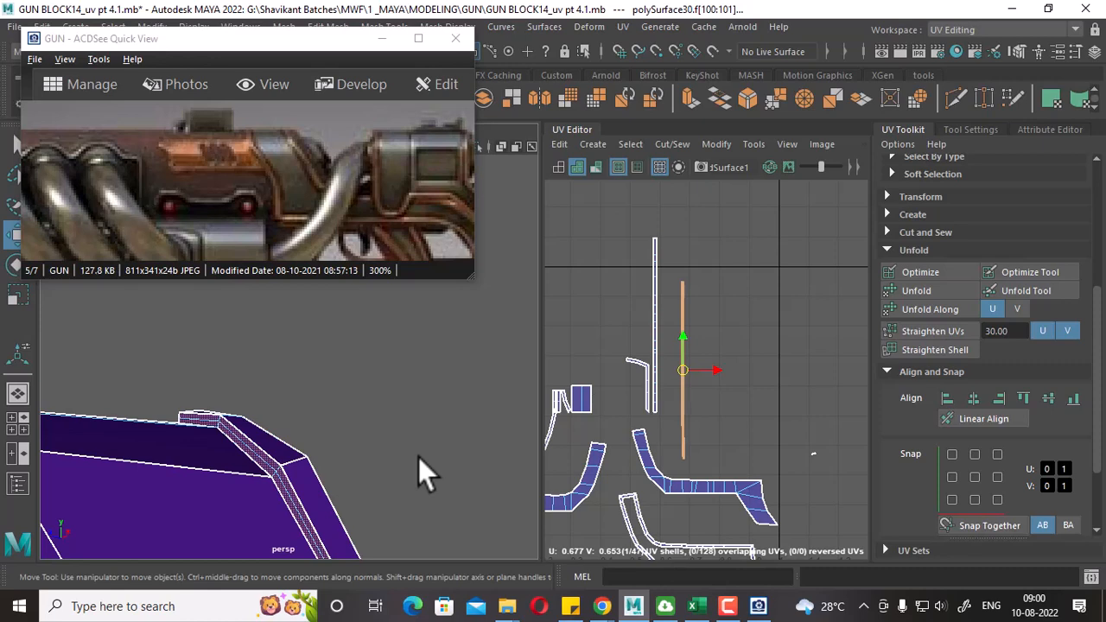
right_click_drag(432, 453, 295, 440, "alt")
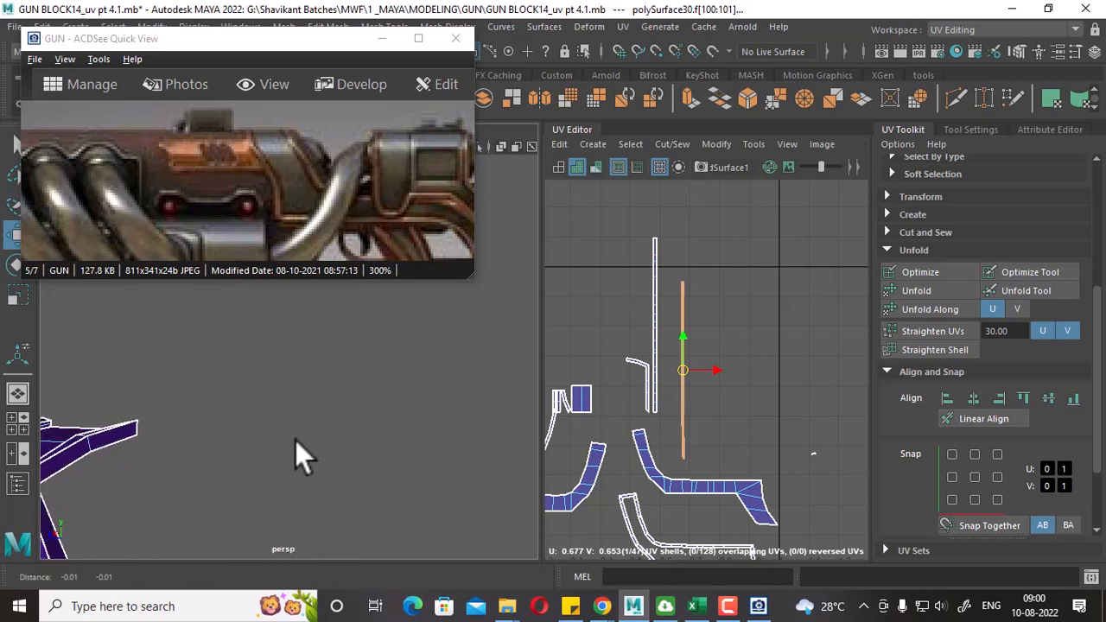
middle_click_drag(294, 440, 461, 426, "alt")
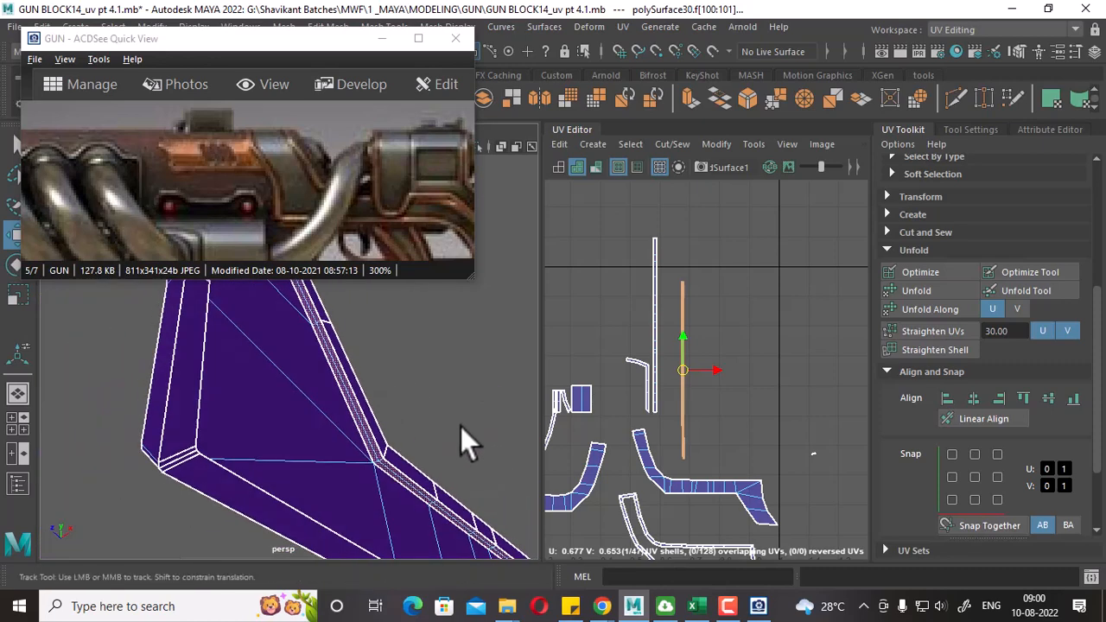
left_click_drag(460, 427, 302, 466, "alt")
middle_click_drag(302, 467, 428, 501, "alt")
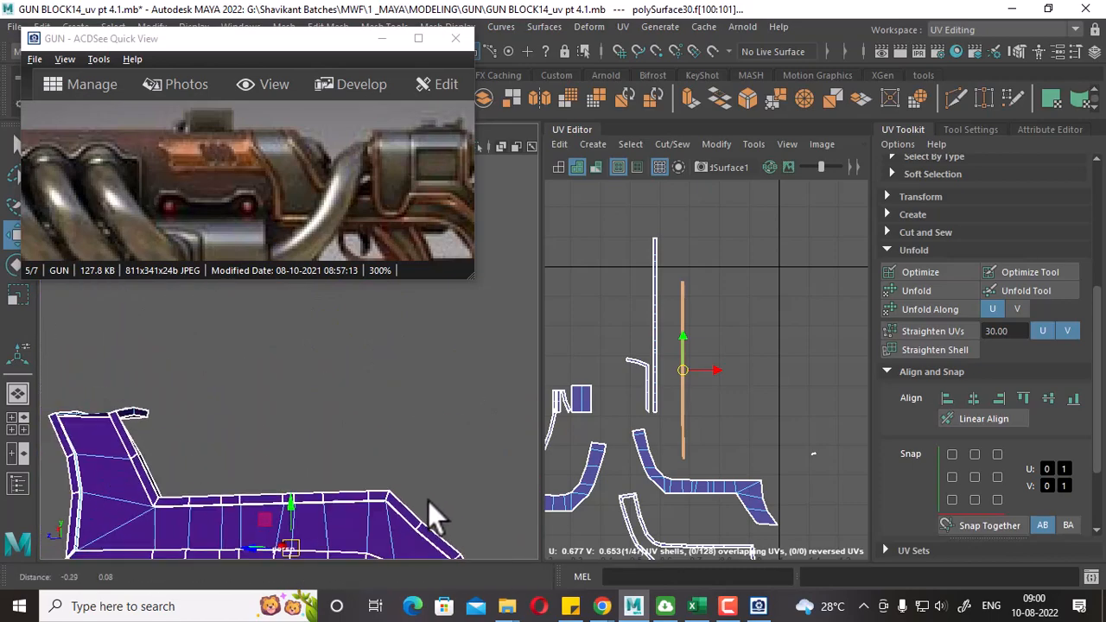
left_click_drag(427, 501, 473, 474, "alt")
scroll(735, 396, "up", 2)
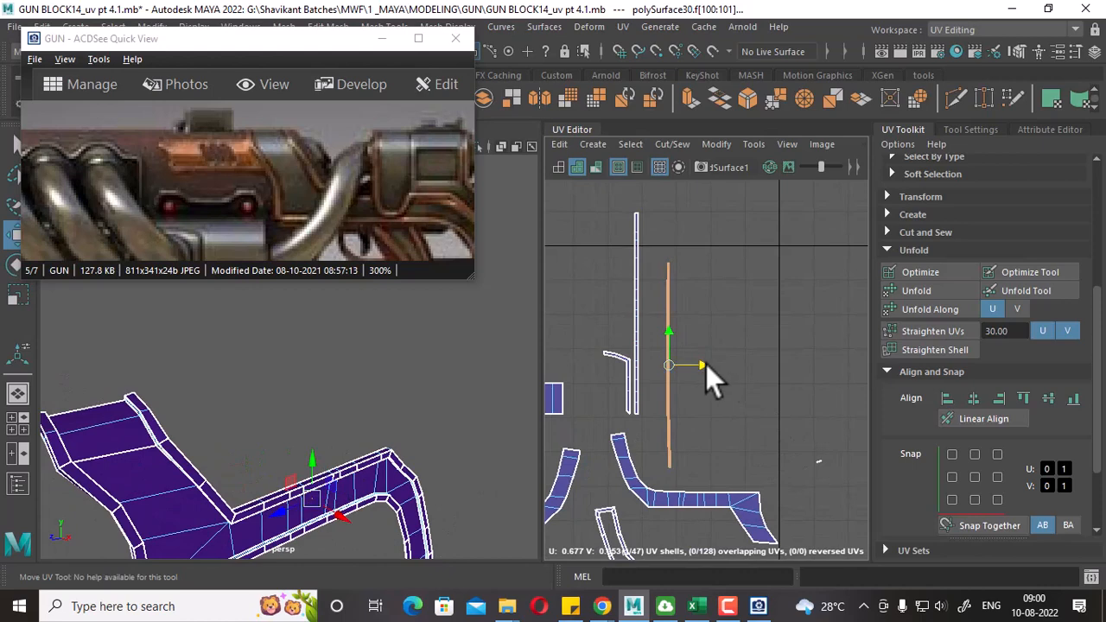
Move the selected thin vertical strip shell horizontally away from its neighbours, to about U 0.89.
left_click_drag(706, 364, 751, 354)
scroll(760, 320, "up", 2)
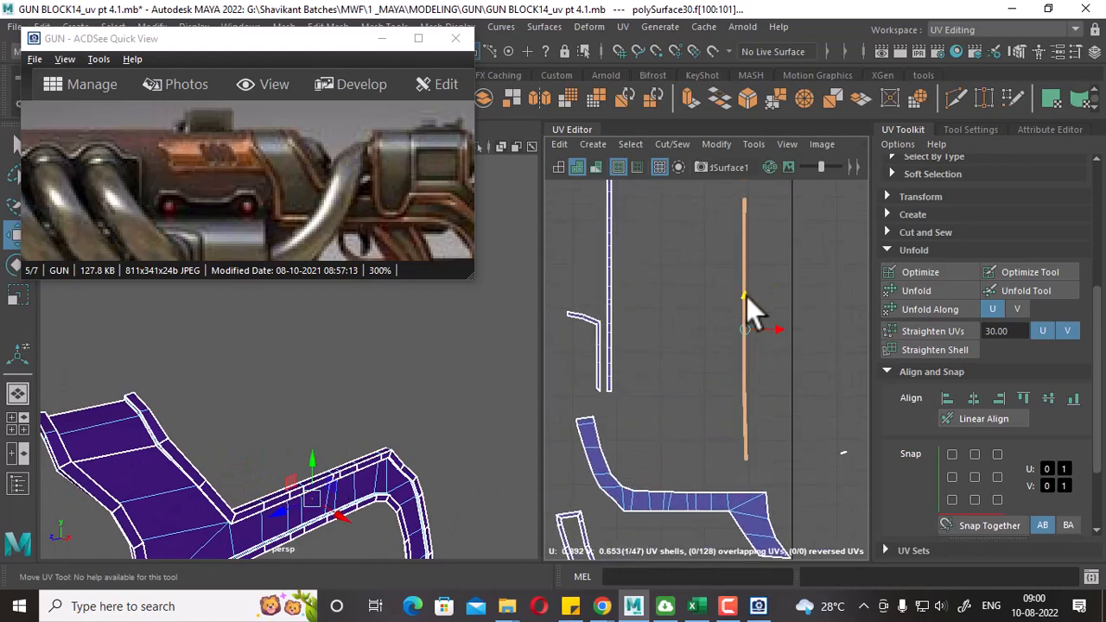
scroll(744, 285, "down", 3)
right_click_drag(803, 259, 791, 213)
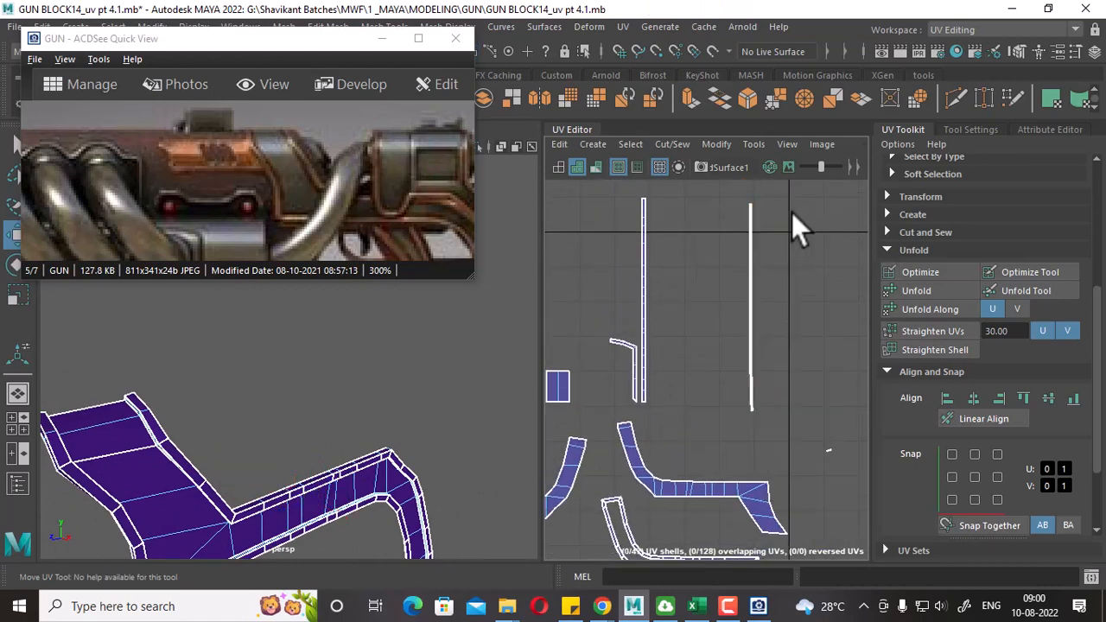
Select the moved strip's edges and examine which other UV shells share its border.
left_click_drag(752, 209, 719, 407)
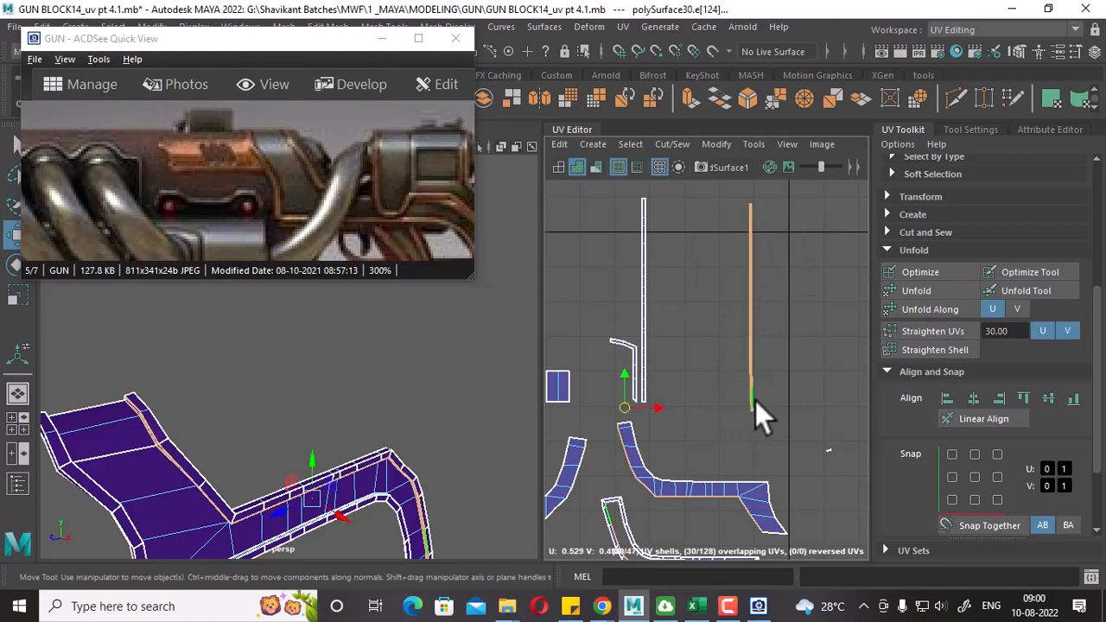
middle_click_drag(762, 415, 761, 391, "alt")
scroll(759, 401, "up", 2)
scroll(758, 442, "down", 3)
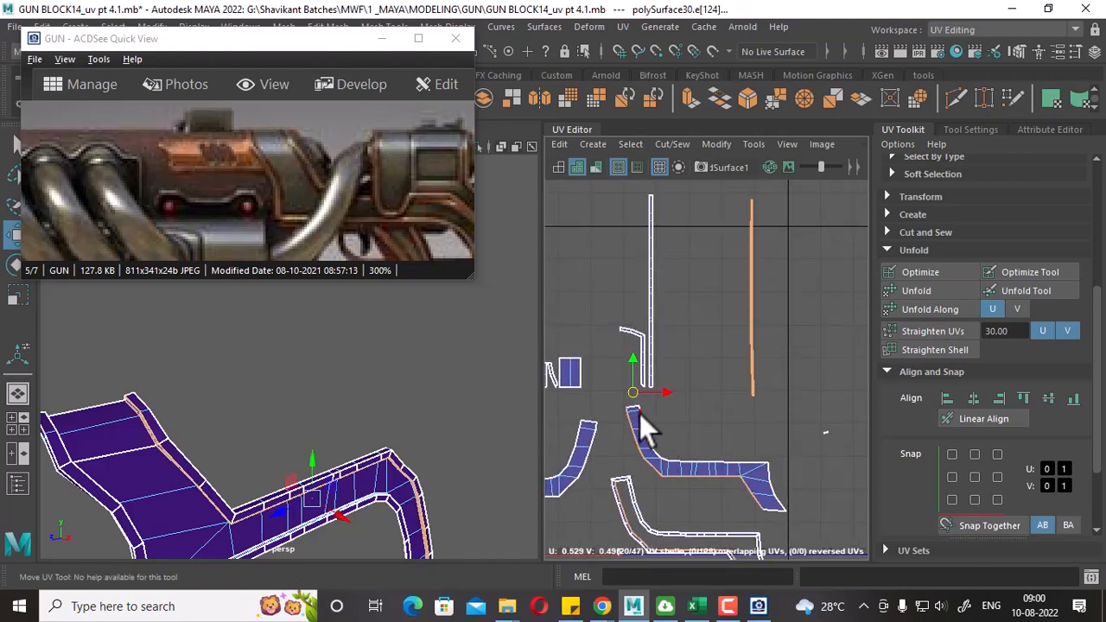
left_click_drag(626, 399, 647, 423)
key("ctrl+z")
scroll(698, 406, "down", 3)
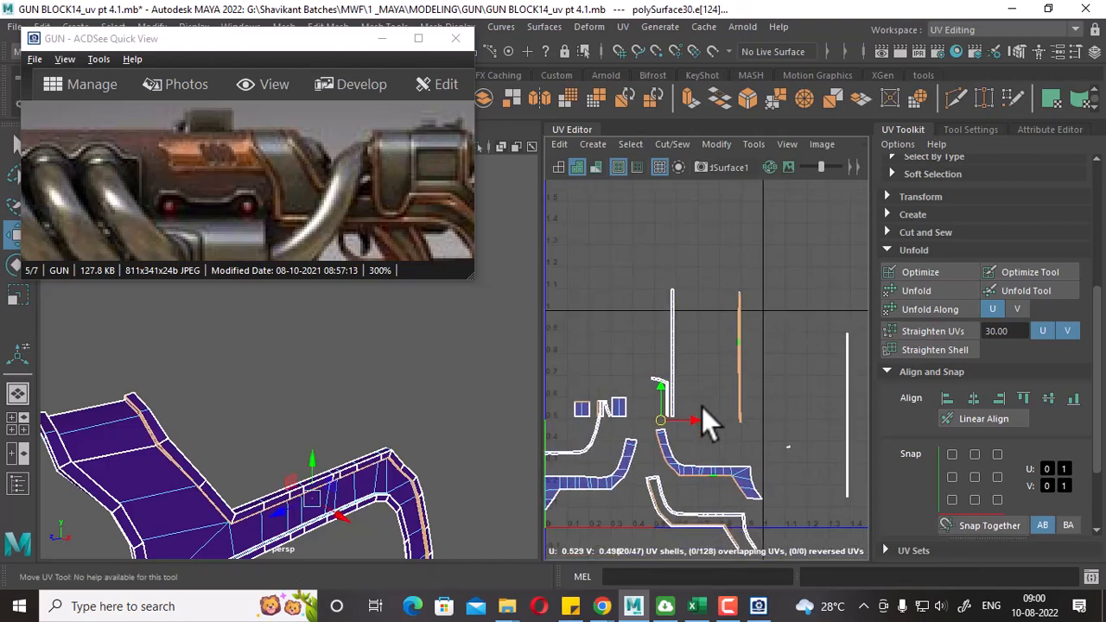
scroll(771, 390, "up", 2)
middle_click_drag(724, 456, 775, 357, "alt")
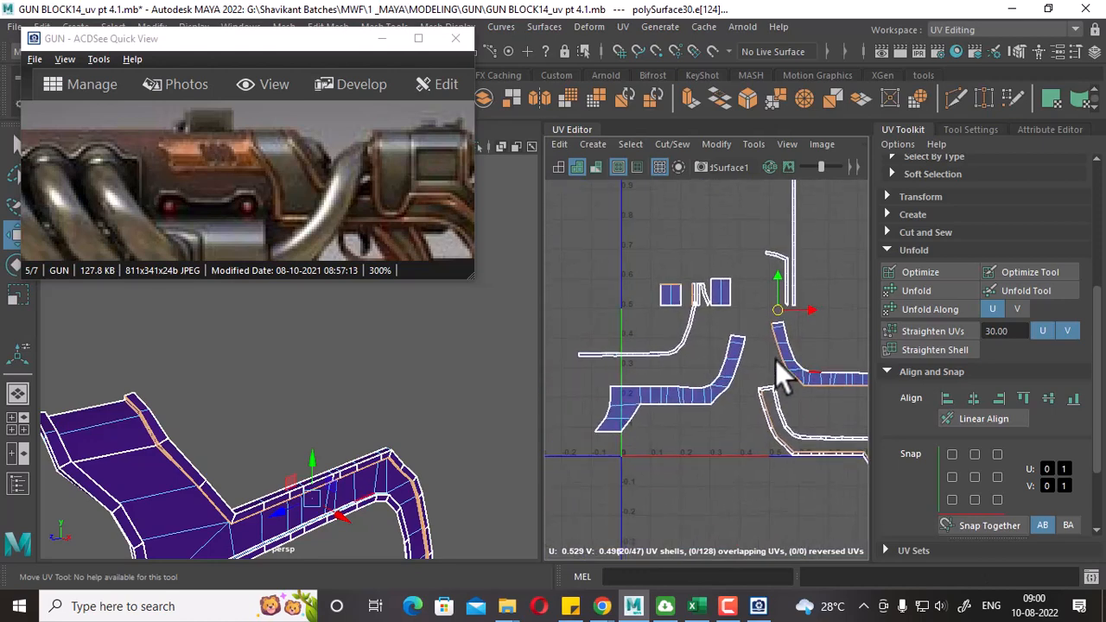
scroll(774, 358, "up", 1)
Select the shell of the curved strip above the left stock panel and cut all its UV edges.
right_click_drag(649, 343, 692, 341)
left_click_drag(672, 341, 640, 360)
right_click_drag(637, 338, 710, 361, "ctrl")
right_click(765, 259, "shift")
mouse_move(759, 273)
right_mouse_down("shift")
mouse_move(761, 169)
mouse_move(745, 258)
right_mouse_up("shift")
right_click_drag(710, 226, 711, 166, "ctrl")
right_click_drag(743, 232, 693, 254, "shift")
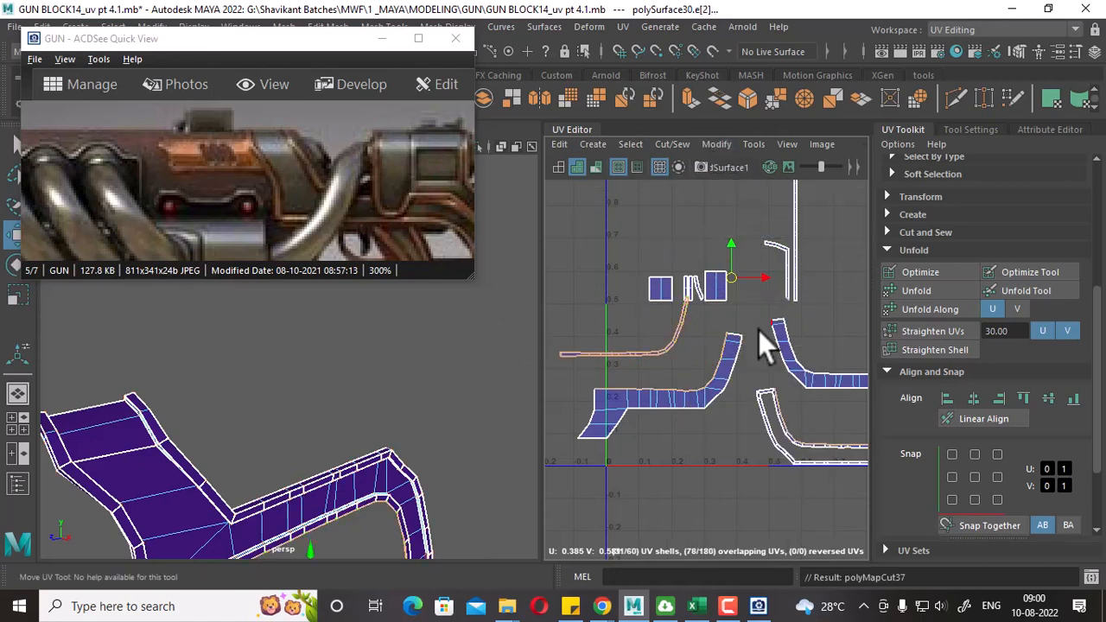
Move the thin vertical strip shell well outside the UV tile to about U 1.92, V 0.78, and maximize the UV Editor.
right_click_drag(757, 333, 683, 328, "alt")
middle_click_drag(781, 380, 730, 441, "alt")
right_click_drag(730, 441, 770, 456, "alt")
right_click_drag(738, 303, 788, 292)
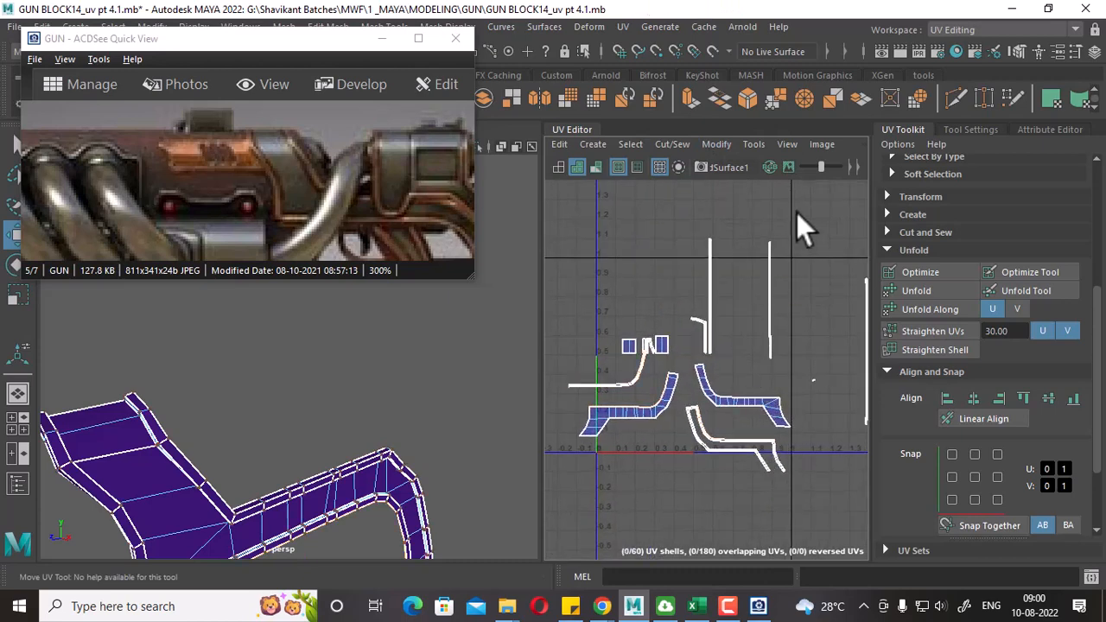
left_click_drag(797, 213, 752, 378)
middle_click_drag(841, 347, 735, 381, "alt")
right_click_drag(735, 380, 729, 379, "alt")
left_click_drag(688, 341, 851, 345)
right_click_drag(852, 346, 797, 261, "alt")
key("ctrl+space")
middle_click_drag(797, 261, 944, 345, "alt")
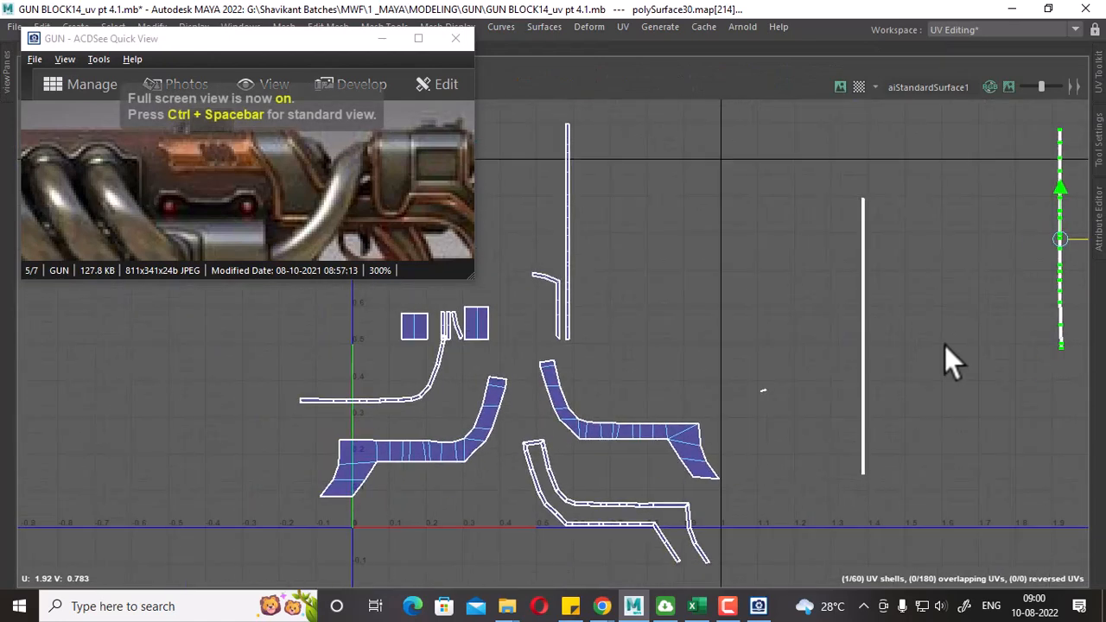
Select the edges of the long vertical strip near U 1.4 and examine which shells border it.
left_click(931, 213)
left_click_drag(876, 210, 829, 463)
right_click_drag(893, 306, 882, 332, "alt")
middle_click_drag(718, 392, 867, 308, "alt")
right_click_drag(823, 317, 784, 328, "alt")
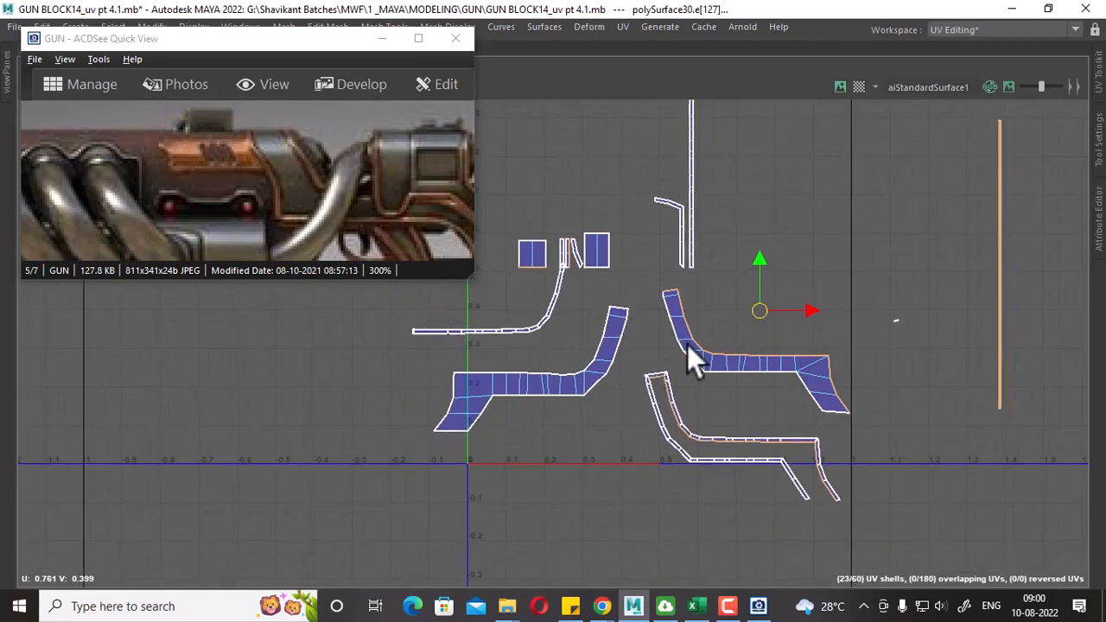
Select the right-hand stock panel shell and move it up and outward to about U 0.95, V 0.68.
right_click_drag(843, 359, 783, 363)
left_click_drag(810, 361, 813, 383)
right_click_drag(795, 356, 898, 393, "ctrl")
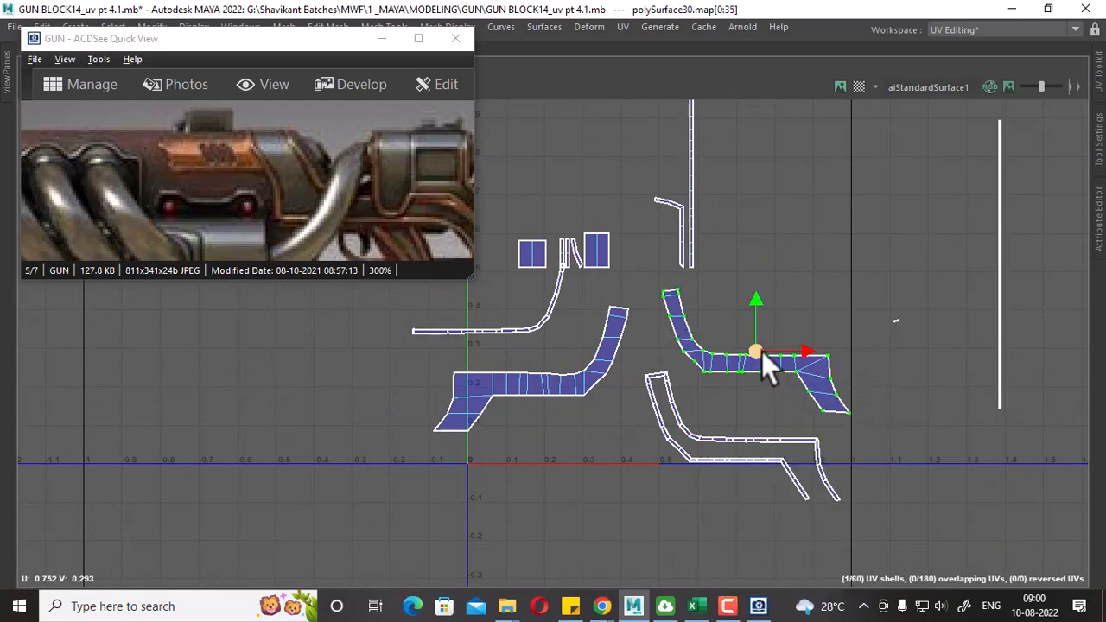
left_click_drag(761, 350, 839, 202)
right_click_drag(836, 263, 835, 249, "alt")
middle_click_drag(835, 250, 798, 295, "alt")
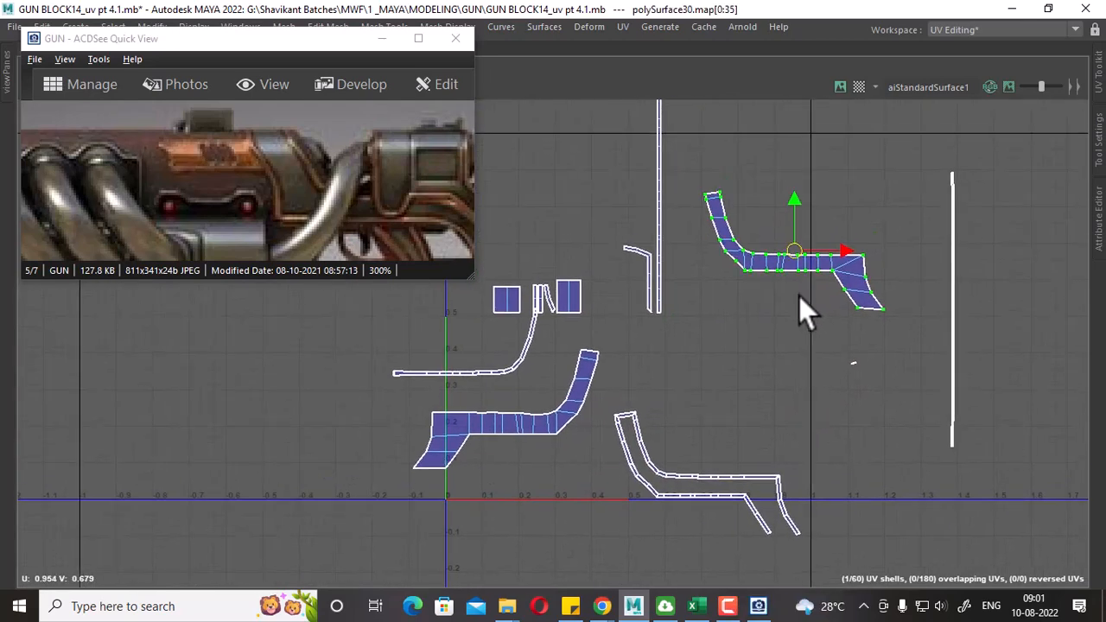
left_click_drag(701, 169, 895, 317)
Select the long vertical strip's edges, exclude those of the right-hand stock panel, and move and sew the adjoining pieces onto the strip.
scroll(938, 296, "up", 1)
right_click_drag(953, 273, 955, 229)
left_click(1011, 216)
left_click_drag(969, 165, 911, 454)
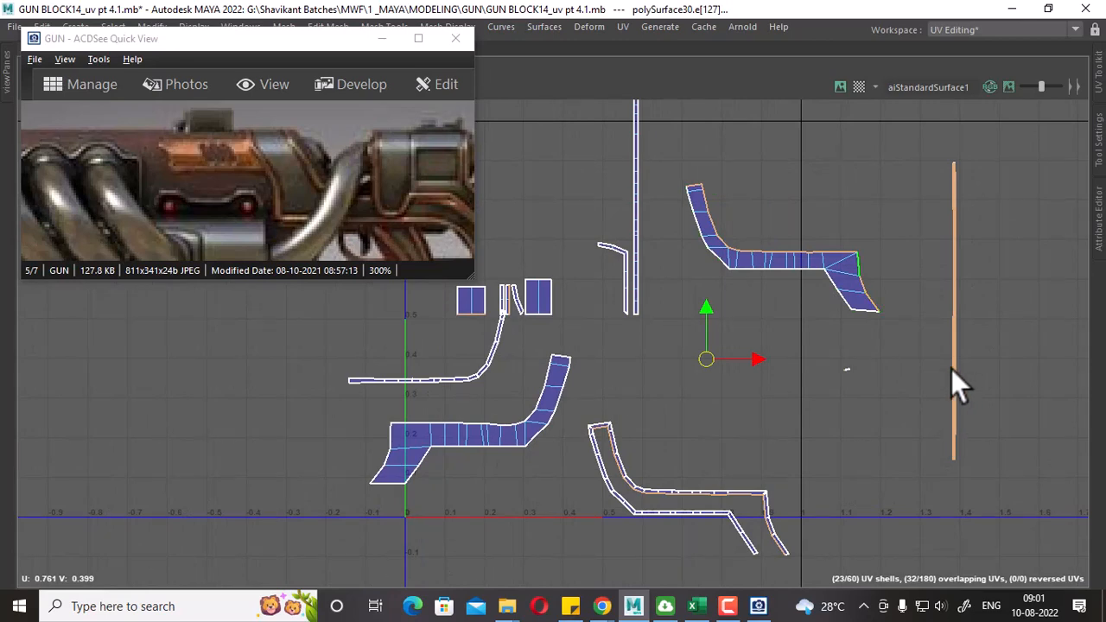
left_click_drag(903, 154, 696, 312, "ctrl")
right_click_drag(916, 275, 904, 209, "shift")
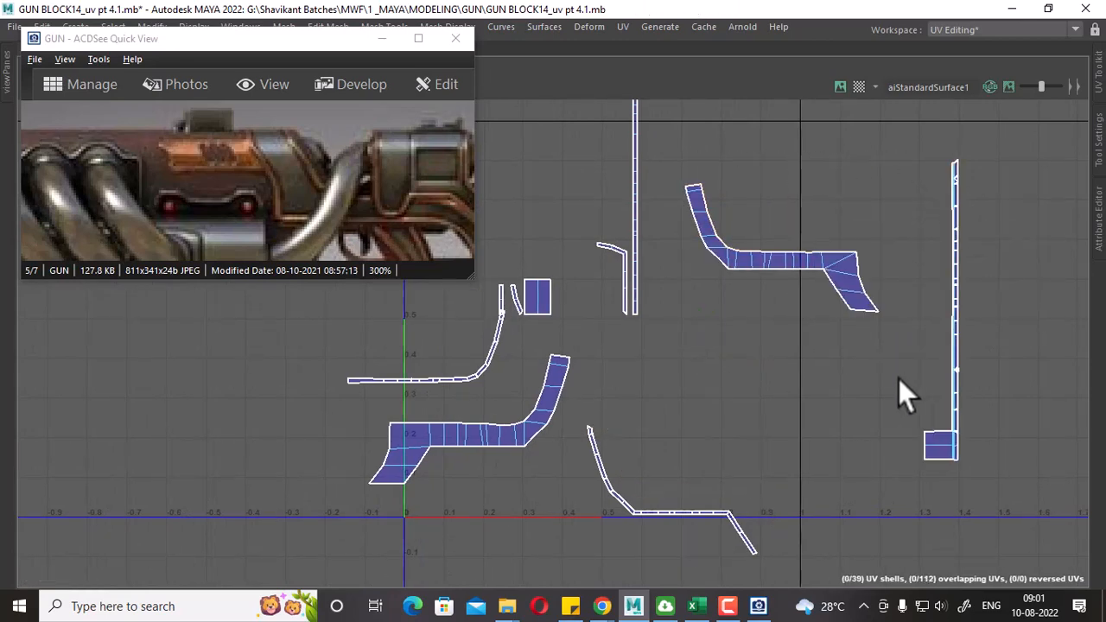
Cut the square end piece off the lower end of the long vertical strip.
scroll(966, 515, "up", 2)
middle_click_drag(966, 515, 946, 425, "alt")
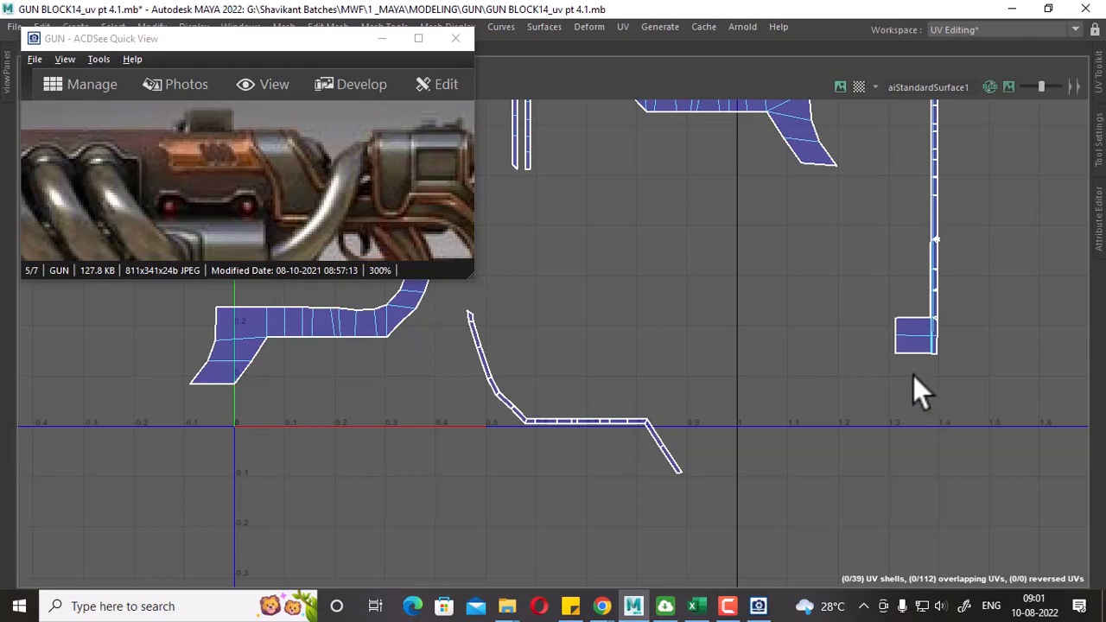
right_click_drag(912, 375, 1052, 554, "alt")
scroll(967, 423, "up", 2)
right_click_drag(979, 368, 836, 356)
left_click(983, 311)
scroll(907, 380, "down", 4)
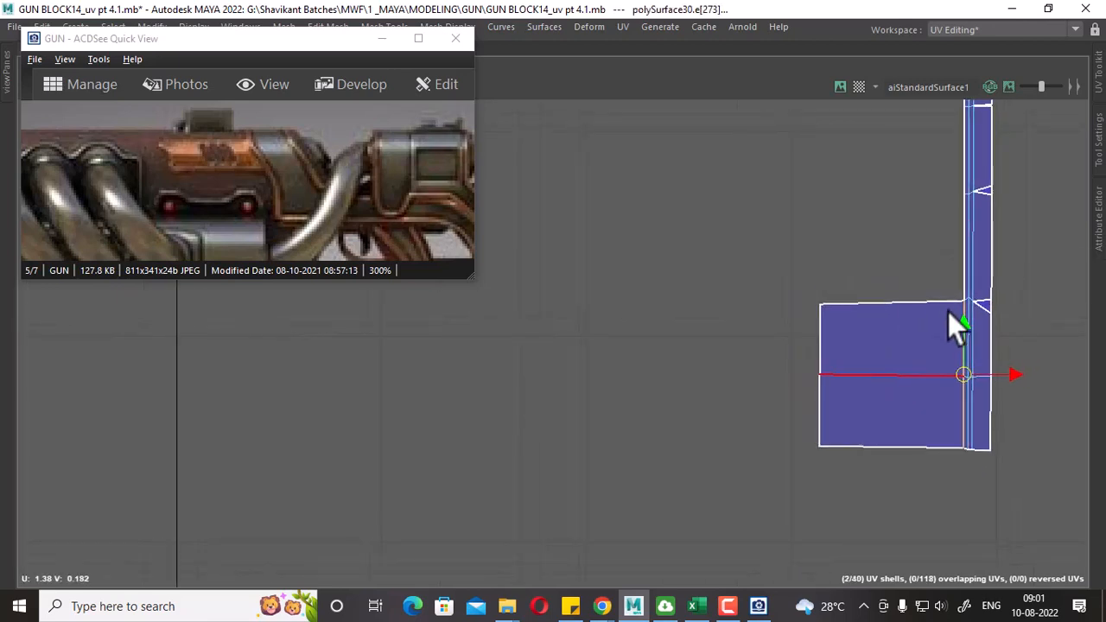
Select the long strip's shell and move it horizontally away from the square piece, to about U 1.5.
middle_click_drag(947, 311, 875, 474, "alt")
scroll(875, 473, "down", 2)
left_click(989, 264)
double_click(890, 322)
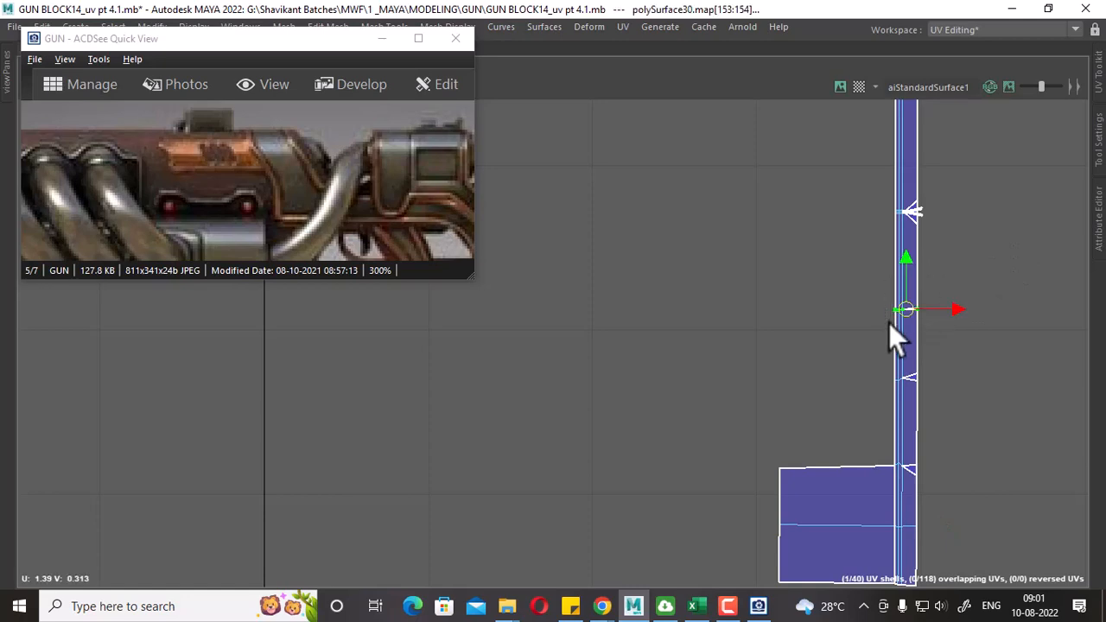
right_click_drag(1003, 360, 790, 138, "alt")
middle_click_drag(806, 108, 815, 352, "alt")
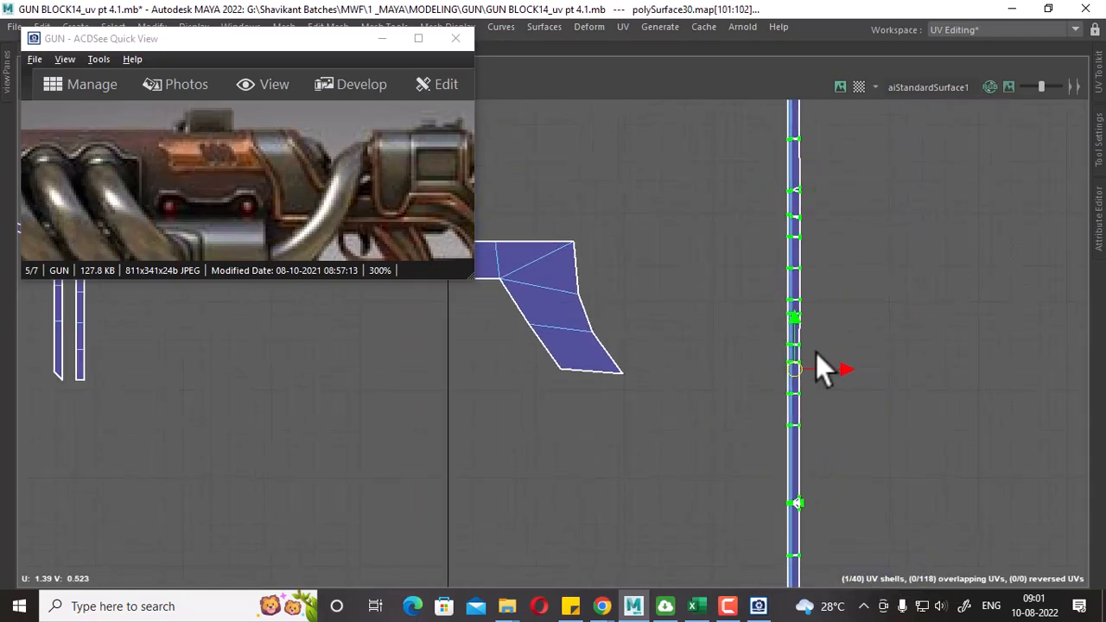
left_click_drag(846, 368, 959, 369)
right_click_drag(955, 378, 786, 203, "alt")
middle_click_drag(956, 337, 899, 309, "alt")
right_click_drag(916, 247, 933, 185)
left_click_drag(897, 164, 836, 527)
right_click_drag(836, 527, 803, 288, "alt")
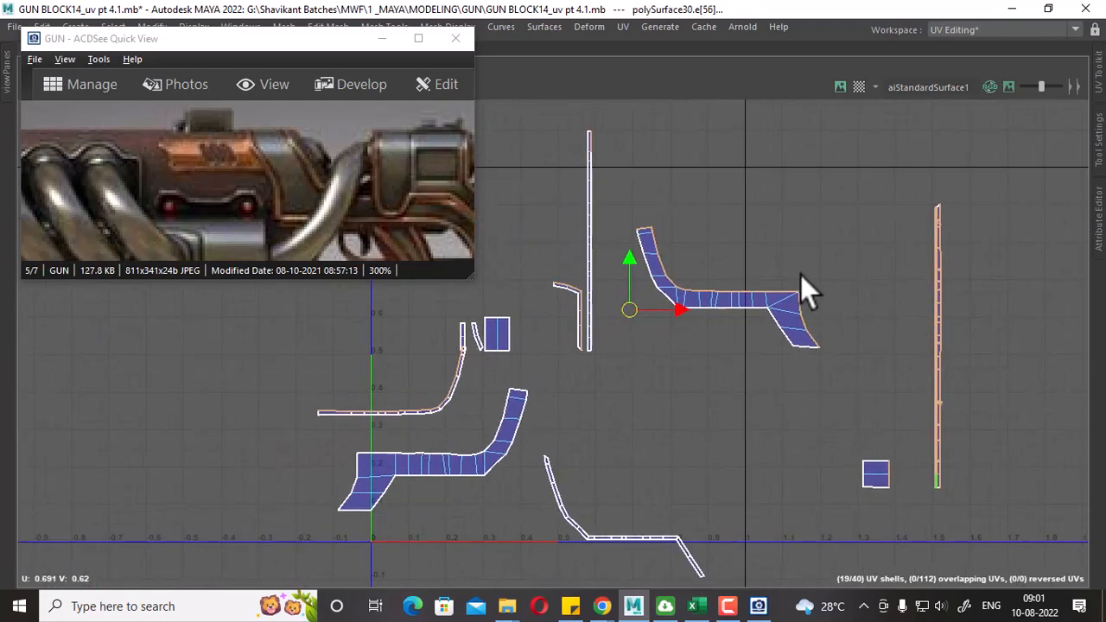
left_click_drag(870, 187, 642, 380)
scroll(648, 380, "up", 2)
middle_click_drag(634, 357, 776, 314, "alt")
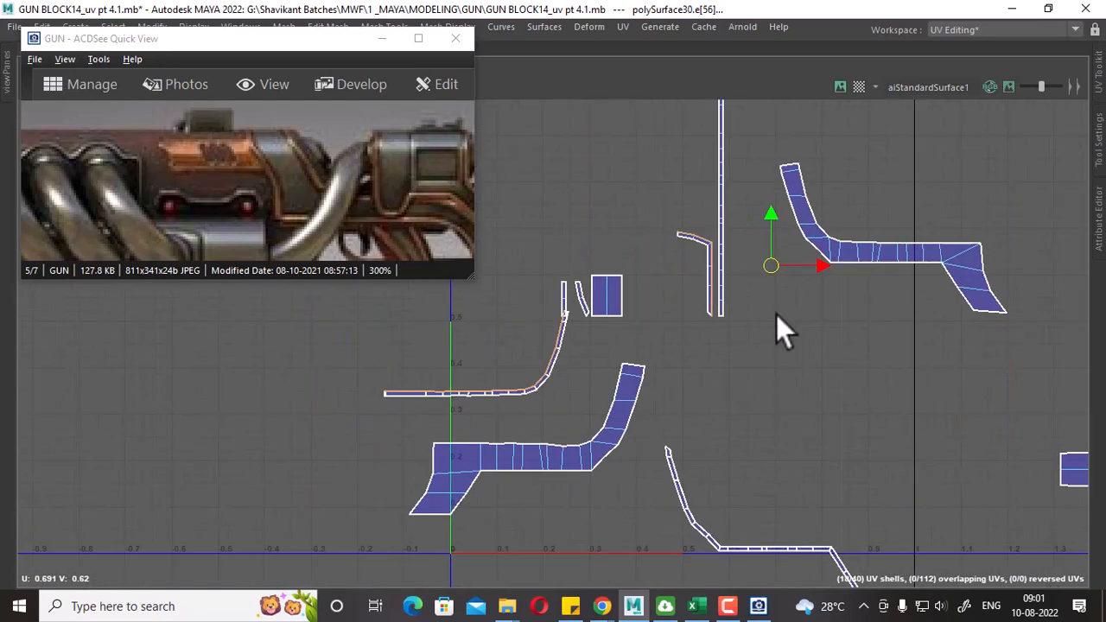
scroll(775, 314, "up", 1)
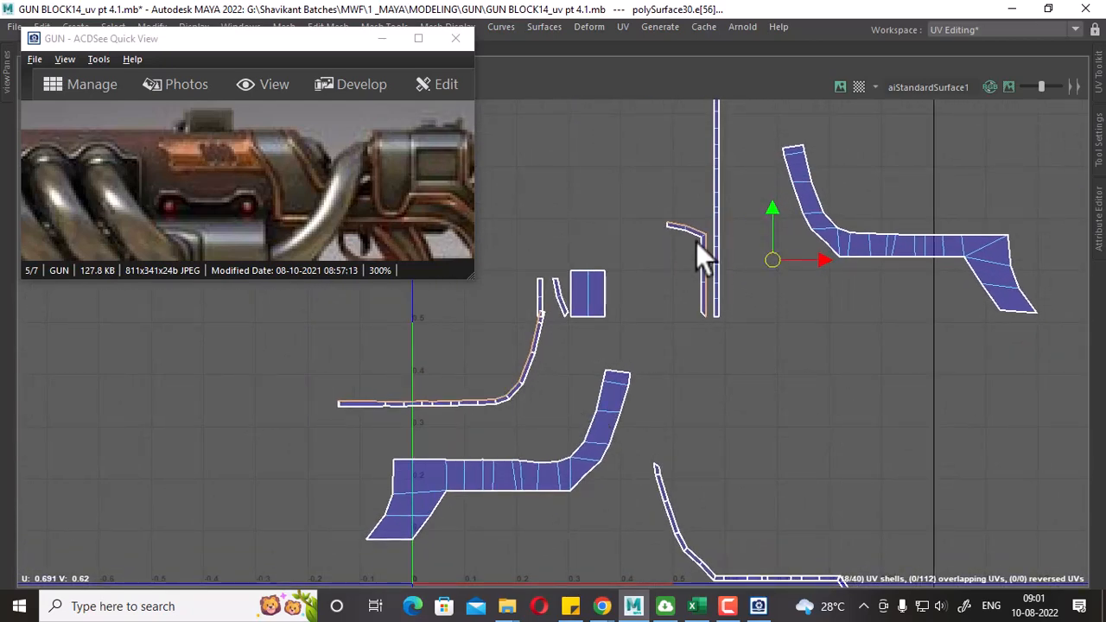
scroll(711, 243, "up", 1)
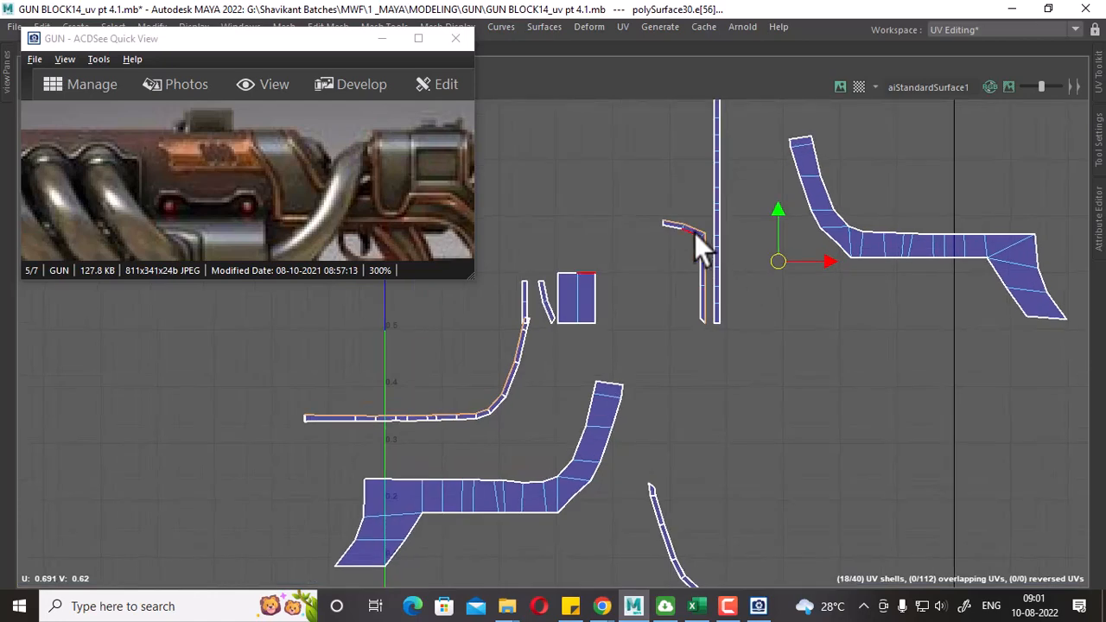
Select the hook-shaped strip's shell and move it up and away from the adjacent straight vertical strip.
key("F12")
left_click_drag(668, 201, 629, 231)
right_click_drag(629, 232, 717, 267, "ctrl")
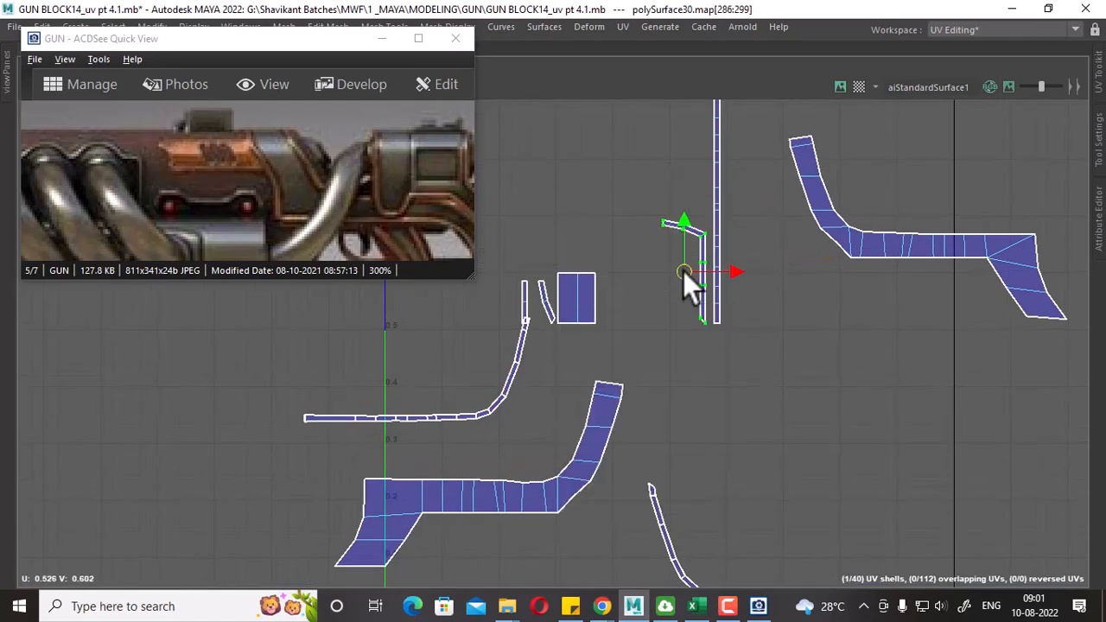
left_click_drag(682, 270, 635, 242)
Select all edges of the hook-shaped strip and cut them to separate its faces.
right_click_drag(669, 196, 677, 106)
left_click_drag(677, 152, 615, 307)
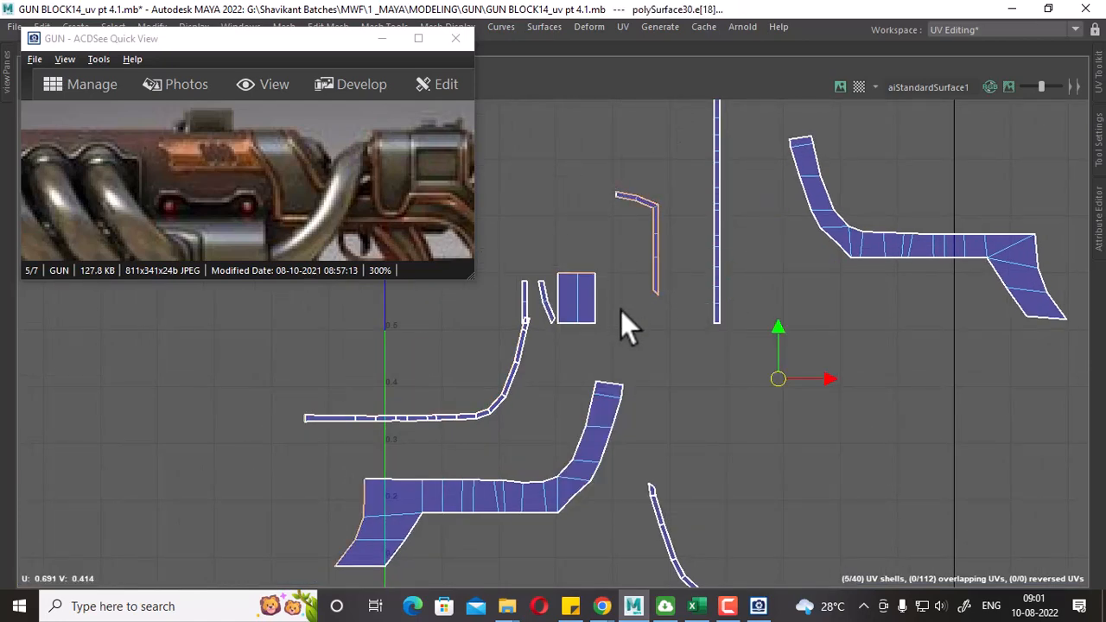
left_click_drag(688, 152, 609, 312)
right_click_drag(693, 146, 610, 186, "shift")
Try to sew the edges of the long strip near U 1.5 to their matching pieces, including the straight vertical strip.
right_click_drag(794, 355, 756, 231, "alt")
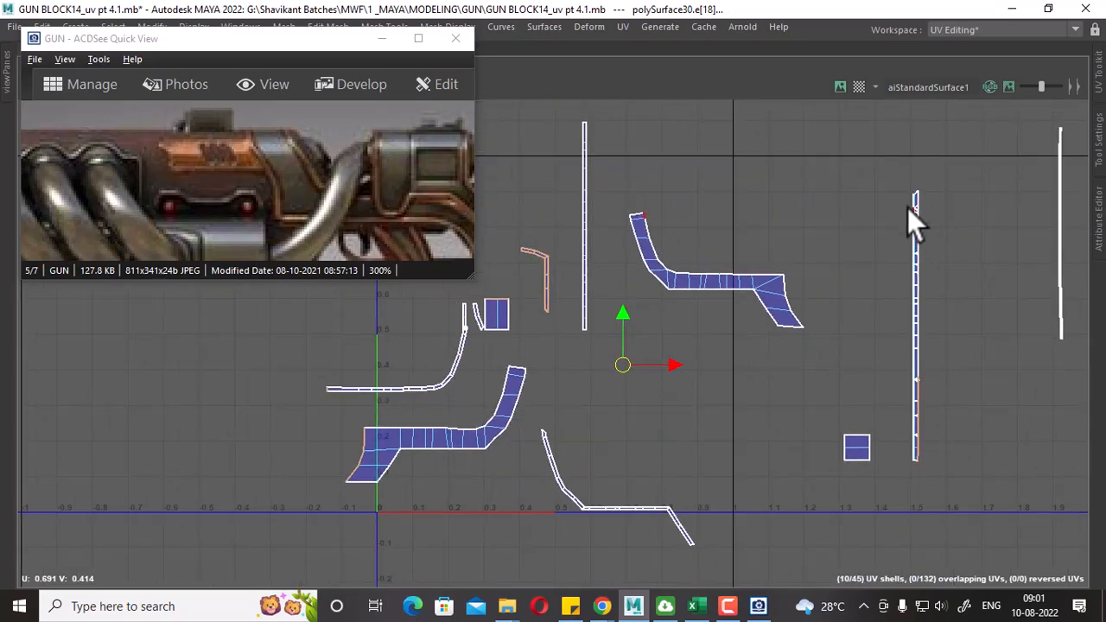
left_click_drag(906, 202, 939, 458)
middle_click_drag(917, 379, 920, 409, "alt")
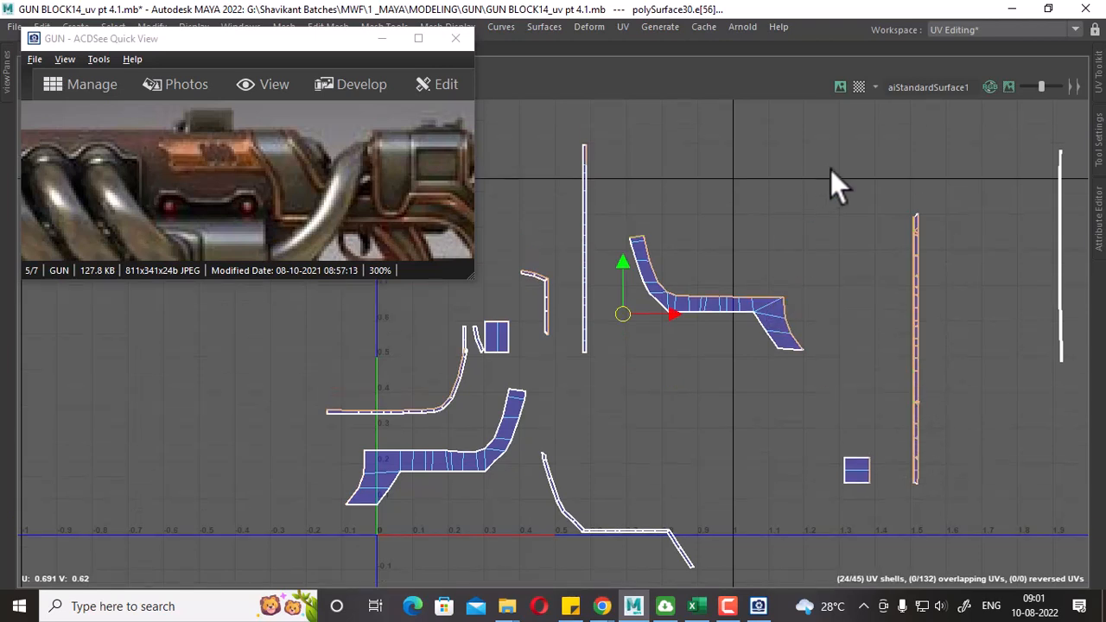
left_click_drag(837, 179, 630, 407, "ctrl")
key("shift+s")
left_click(836, 221)
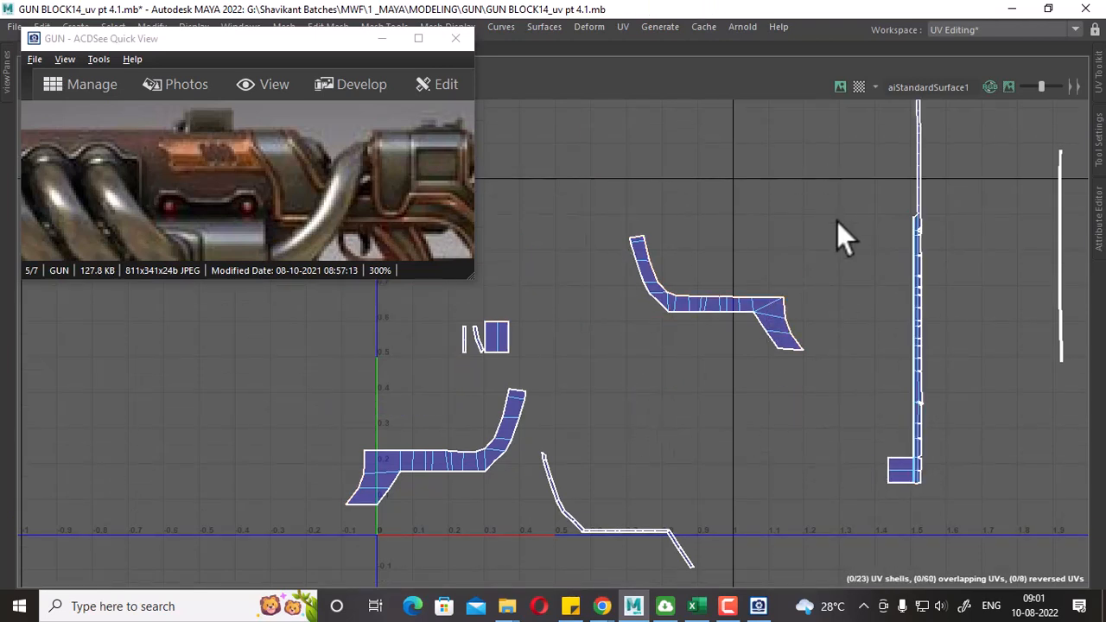
key("ctrl+z")
key("ctrl+z")
Sew the long strip's border edges to the separated hook and curved pieces, leaving the straight vertical strip apart.
middle_click_drag(812, 263, 845, 319, "alt")
scroll(696, 283, "up", 1)
key("shift+s")
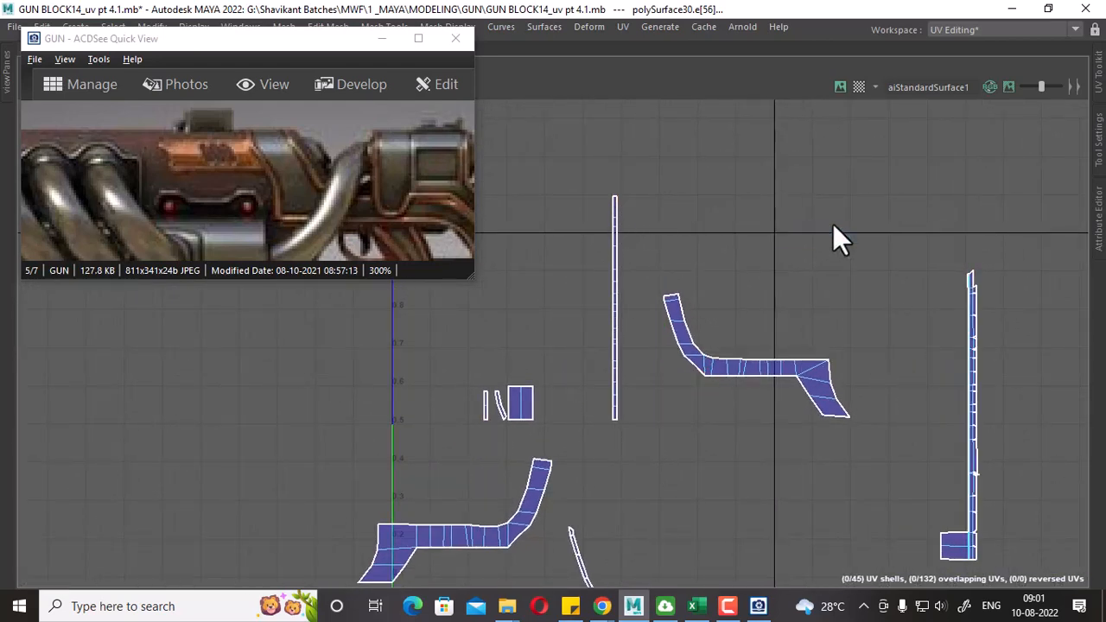
left_click(836, 238)
Cut the square piece off the lower end of the merged long strip.
middle_click_drag(921, 368, 898, 242, "alt")
scroll(898, 244, "up", 1)
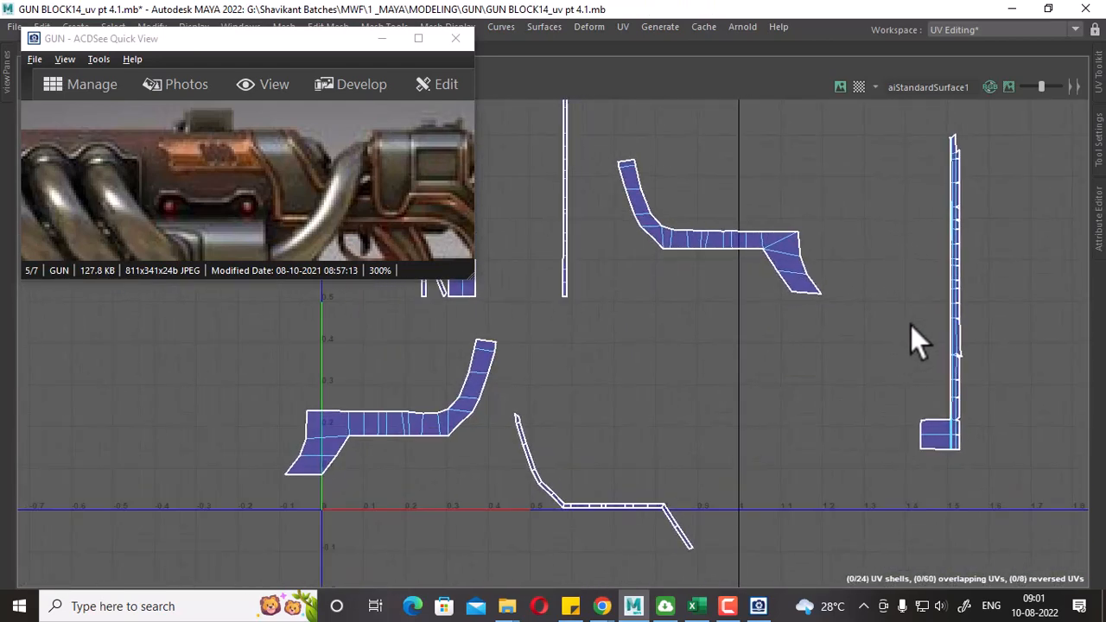
middle_click_drag(911, 324, 846, 259, "alt")
scroll(846, 259, "up", 3)
right_click_drag(856, 370, 965, 233)
scroll(850, 386, "up", 1)
scroll(987, 585, "up", 2)
scroll(945, 510, "up", 1)
scroll(995, 440, "up", 1)
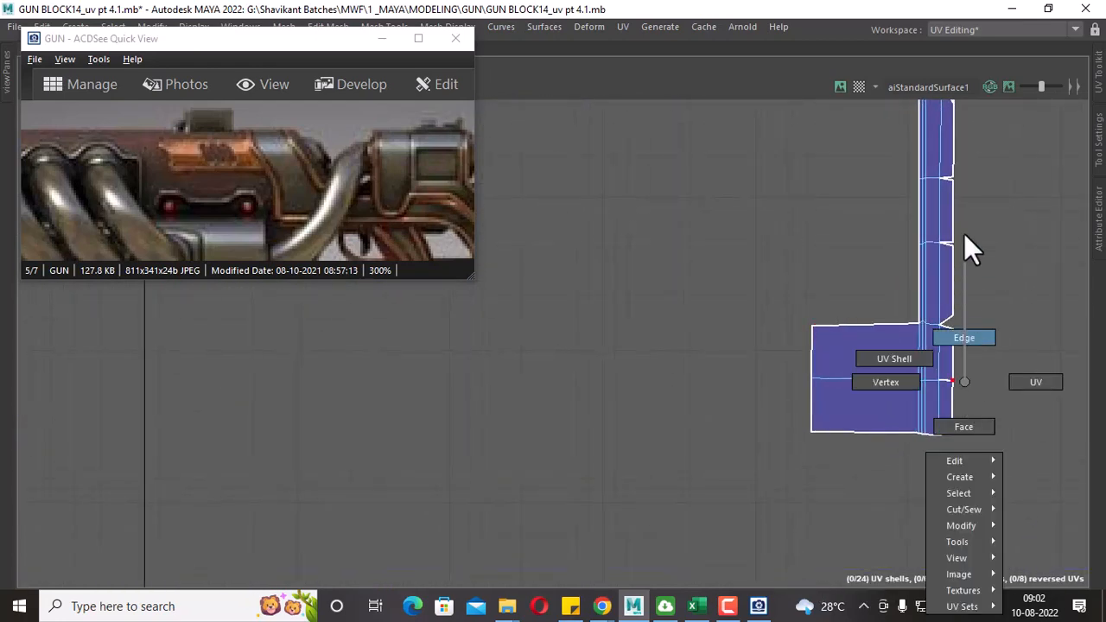
left_click(917, 350)
right_click_drag(928, 338, 890, 327, "shift")
Select the square piece's shell and move it horizontally away from the long strip, to about U 1.28.
right_click_drag(868, 373, 916, 373)
left_click(814, 431)
right_click_drag(793, 451, 938, 382, "ctrl")
left_click_drag(914, 380, 656, 385)
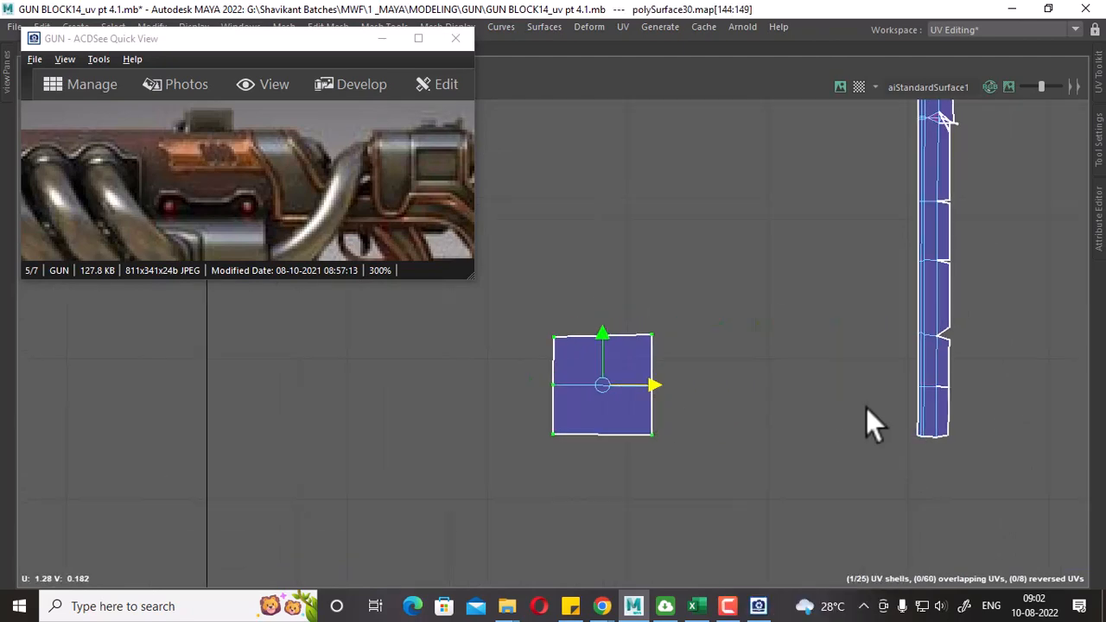
Select all edges of the long strip and deselect the matching edges on the square piece and the upper bent shell.
scroll(924, 386, "down", 1)
middle_click_drag(926, 385, 835, 456, "alt")
scroll(829, 414, "down", 4)
scroll(812, 203, "down", 2)
middle_click_drag(871, 227, 916, 279, "alt")
scroll(920, 268, "down", 2)
middle_click_drag(933, 196, 946, 262, "alt")
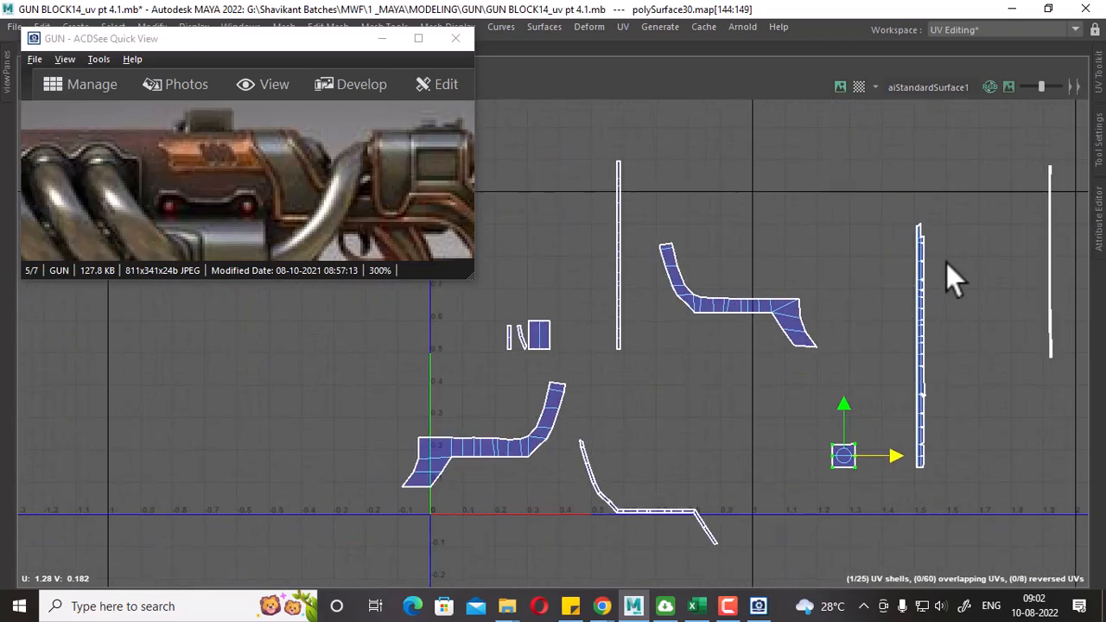
right_click_drag(955, 243, 964, 243)
left_click_drag(946, 230, 891, 460)
left_click_drag(885, 410, 822, 508, "ctrl")
left_click_drag(842, 205, 657, 376, "ctrl")
Deselect the matching edges on the straight vertical strip, the lower wide bent shell and the small rectangle.
right_click_drag(688, 205, 709, 297, "alt")
middle_click_drag(688, 203, 693, 258, "alt")
right_click_drag(692, 255, 724, 310, "alt")
mouse_move(613, 241)
right_mouse_down("alt")
mouse_move(623, 304)
mouse_move(606, 271)
right_mouse_up("alt")
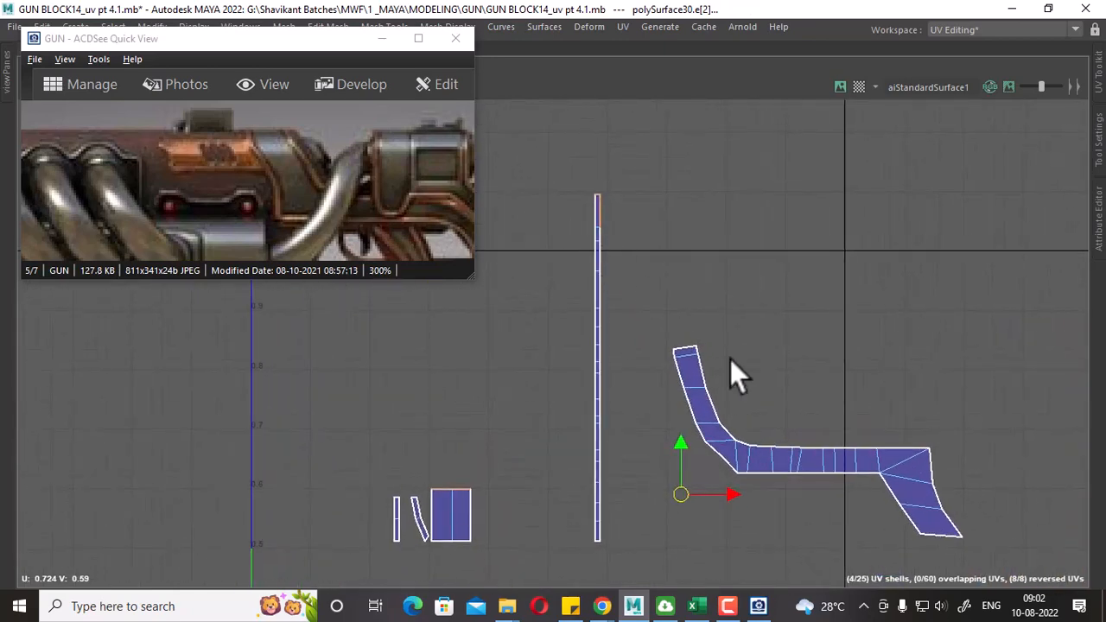
right_click_drag(842, 392, 654, 270, "alt")
middle_click_drag(854, 330, 651, 297, "alt")
right_click_drag(667, 292, 700, 333, "alt")
middle_click_drag(762, 361, 921, 416, "alt")
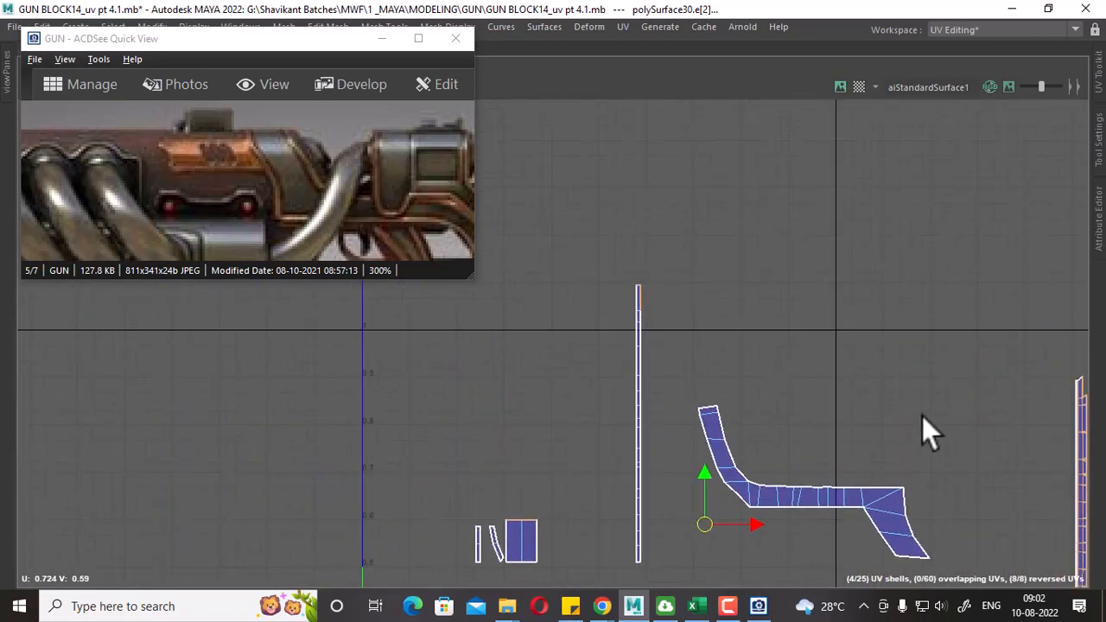
left_click_drag(643, 301, 635, 306, "ctrl")
right_click_drag(785, 435, 783, 383, "alt")
middle_click_drag(734, 536, 749, 346, "alt")
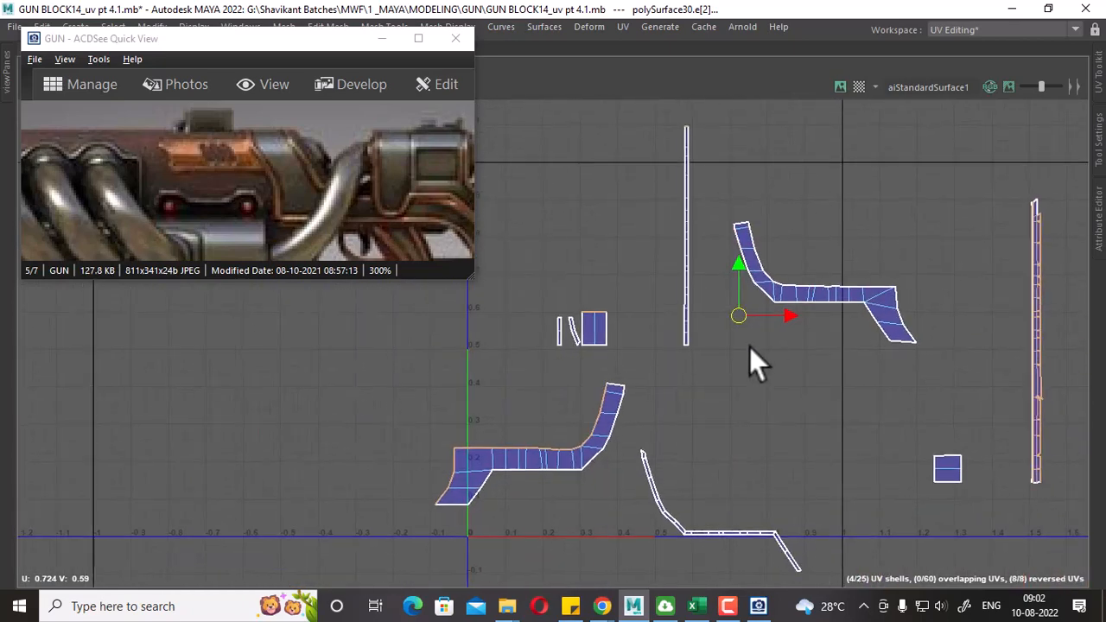
right_click_drag(749, 346, 755, 352, "alt")
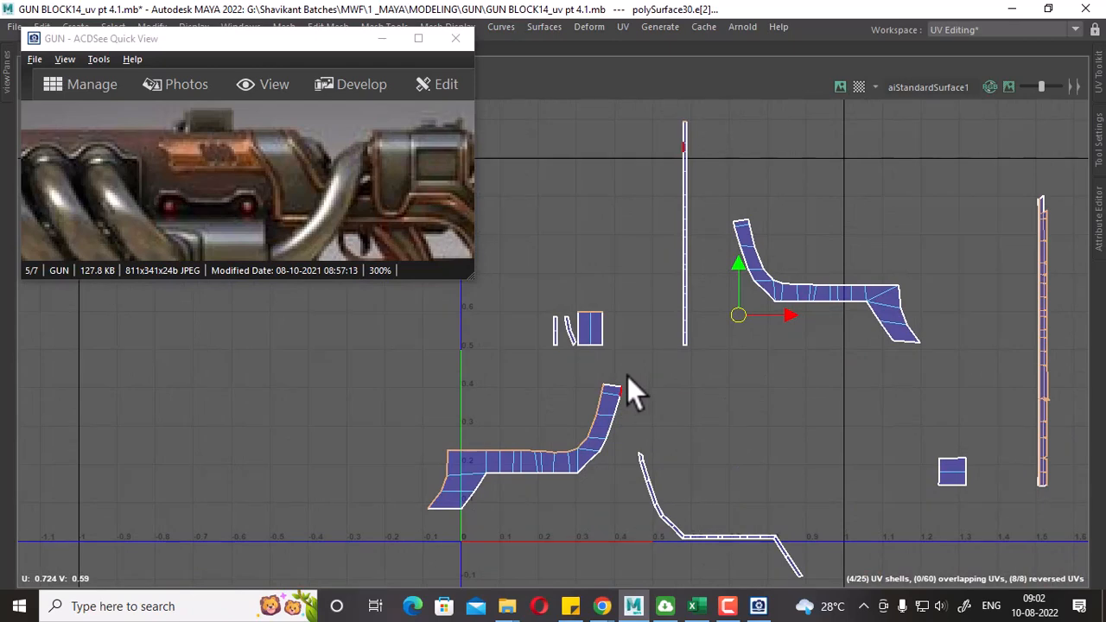
left_click_drag(628, 378, 389, 535)
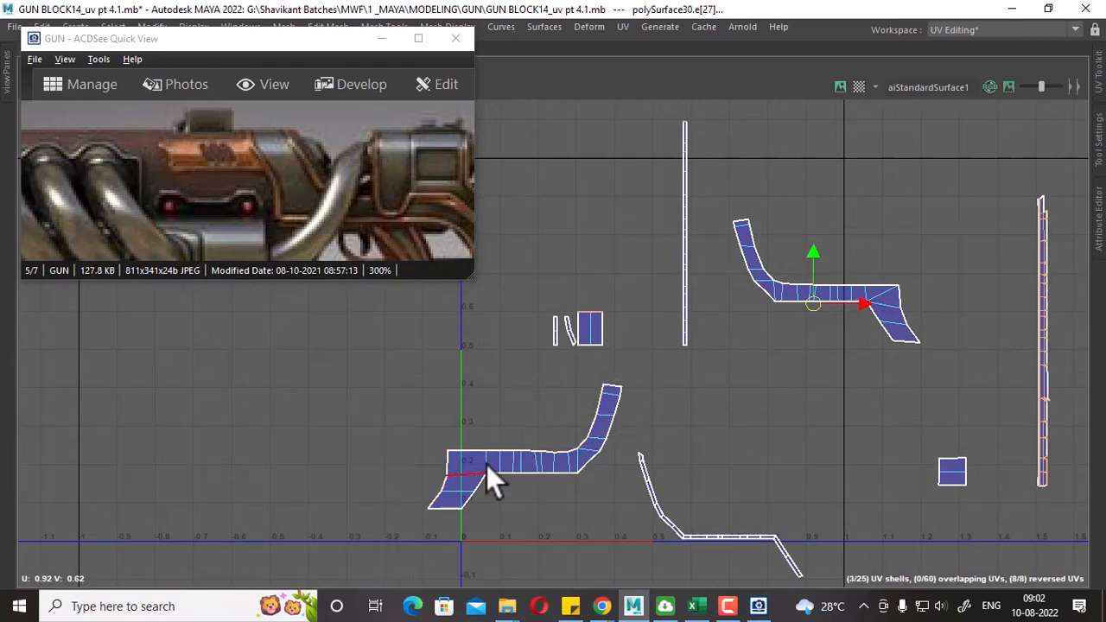
left_click_drag(540, 281, 700, 428, "ctrl")
Sew the long strip's selected edges together to close the gaps between its faces.
middle_click_drag(877, 406, 661, 320, "alt")
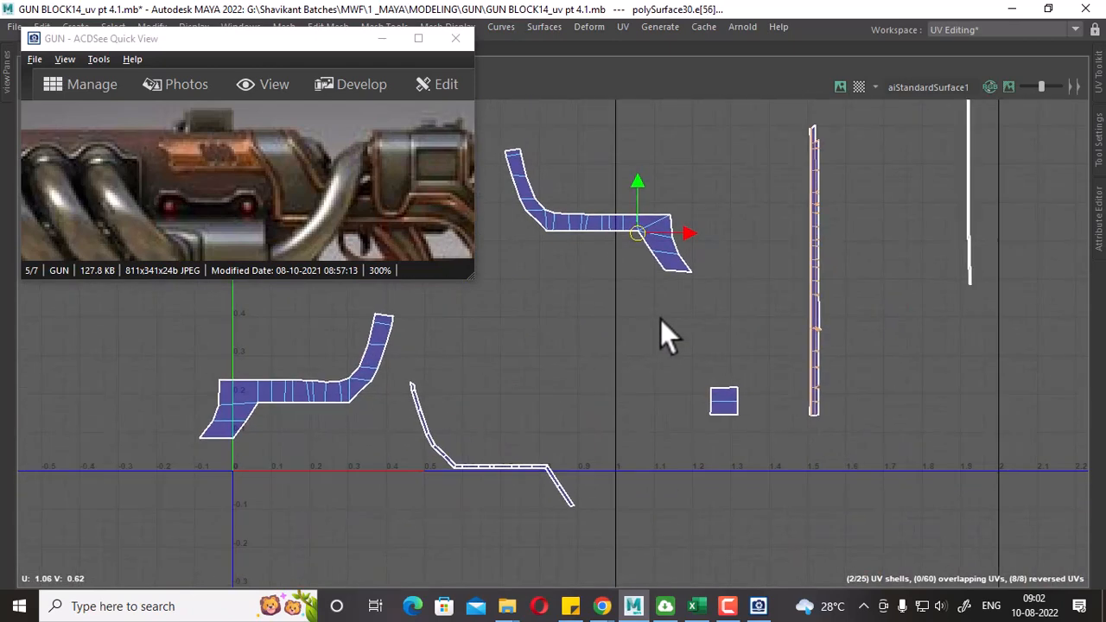
middle_click_drag(782, 351, 823, 426, "alt")
middle_click_drag(732, 457, 789, 376, "alt")
scroll(790, 376, "down", 1)
middle_click_drag(804, 312, 684, 422, "alt")
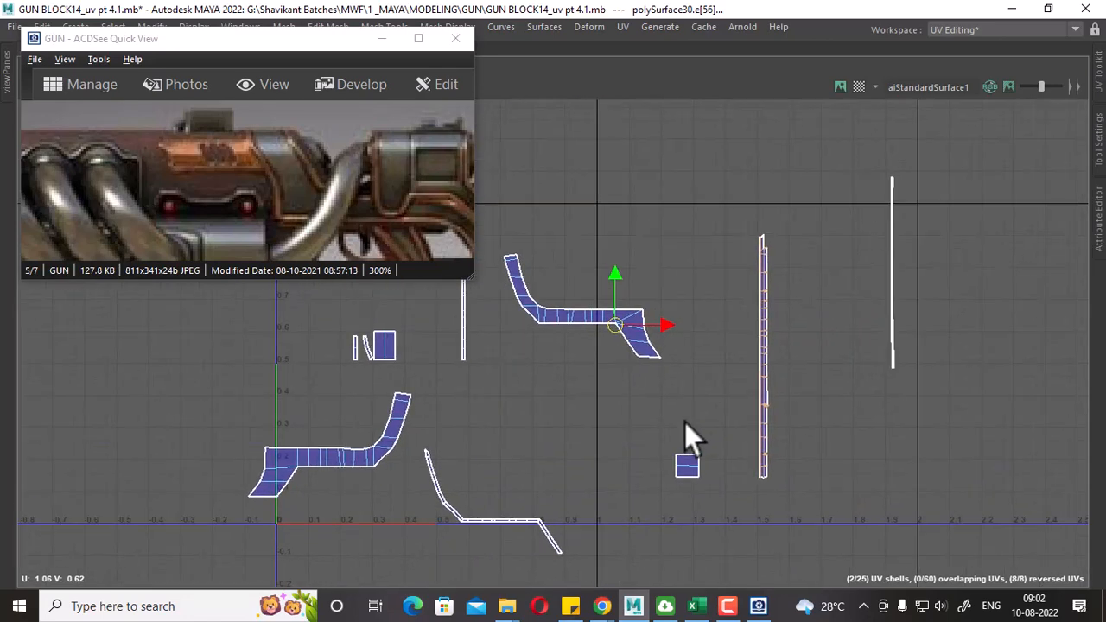
middle_click_drag(702, 337, 788, 383, "alt")
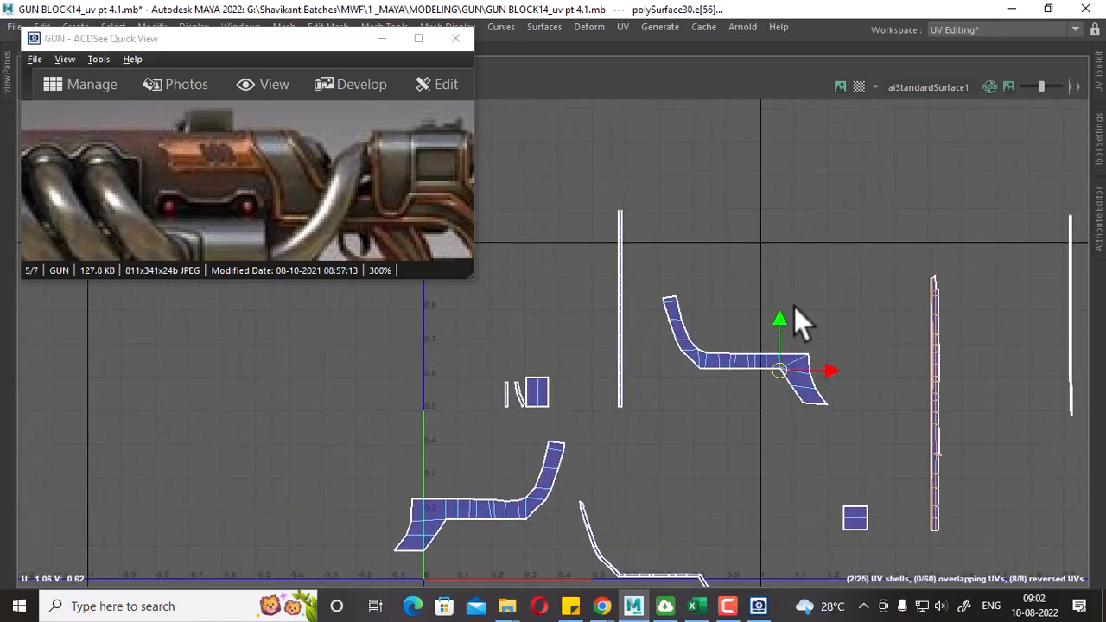
left_click_drag(661, 167, 596, 252)
right_click_drag(911, 392, 909, 297, "shift")
Select the row of overlapping UVs at the kink in the long strip.
middle_click_drag(909, 297, 846, 247, "alt")
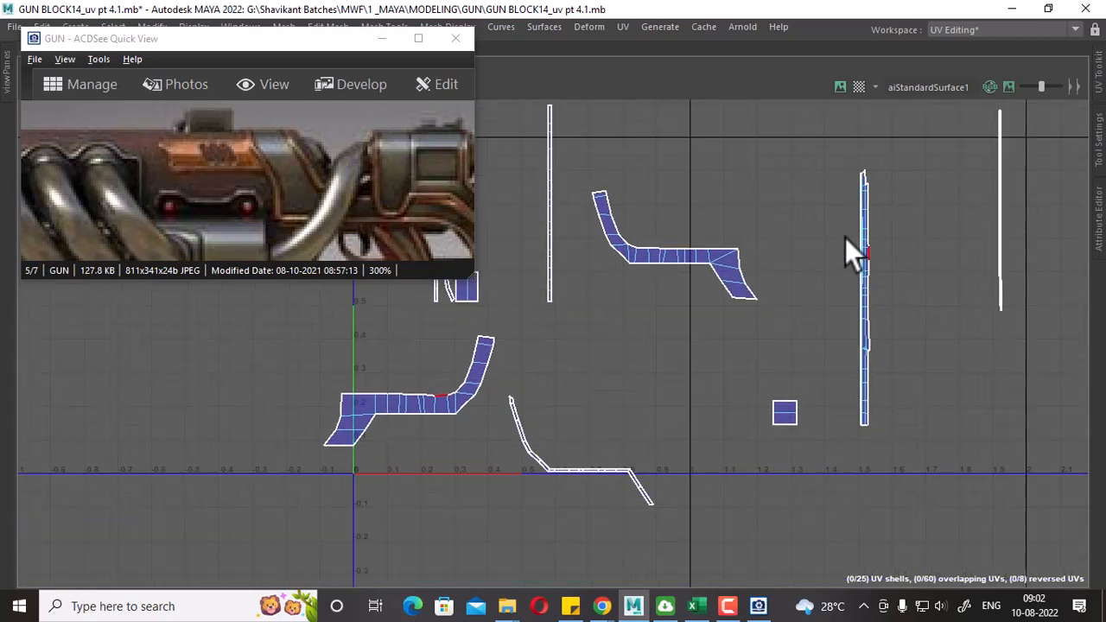
scroll(851, 290, "up", 1)
scroll(925, 353, "up", 6)
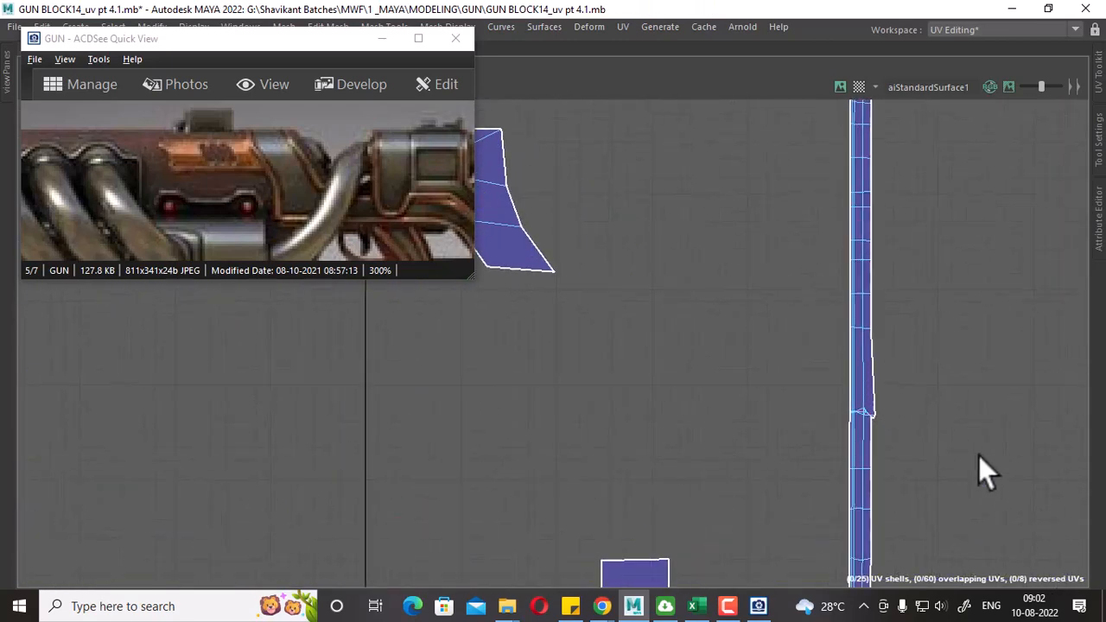
scroll(1000, 575, "up", 4)
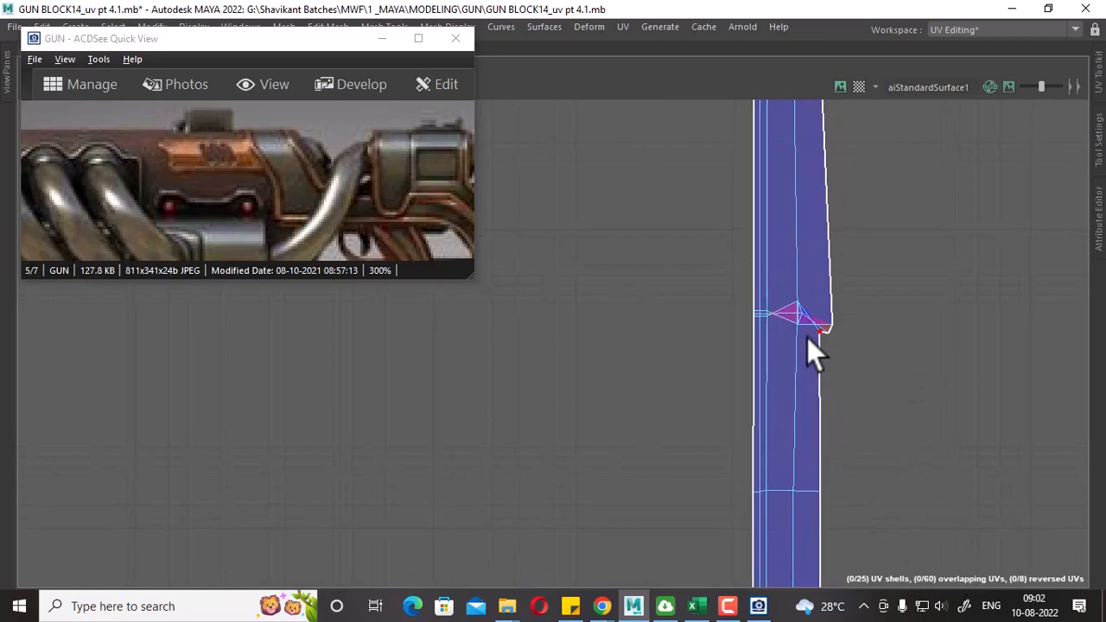
left_click_drag(951, 296, 821, 356)
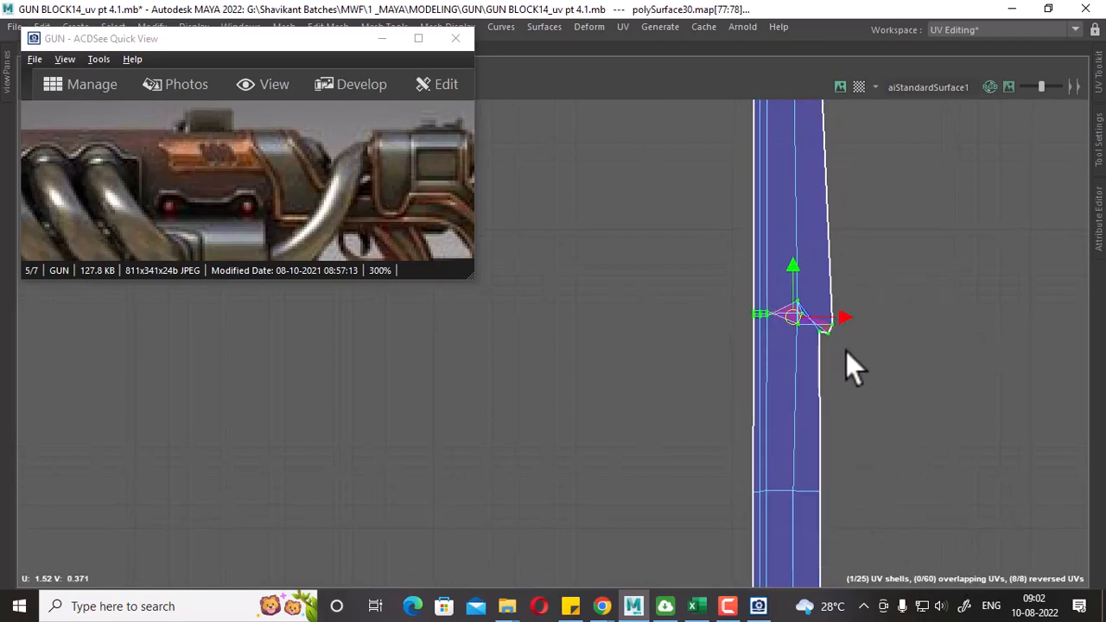
Examine where the selected UVs lie on the 3D model's corner.
key("space")
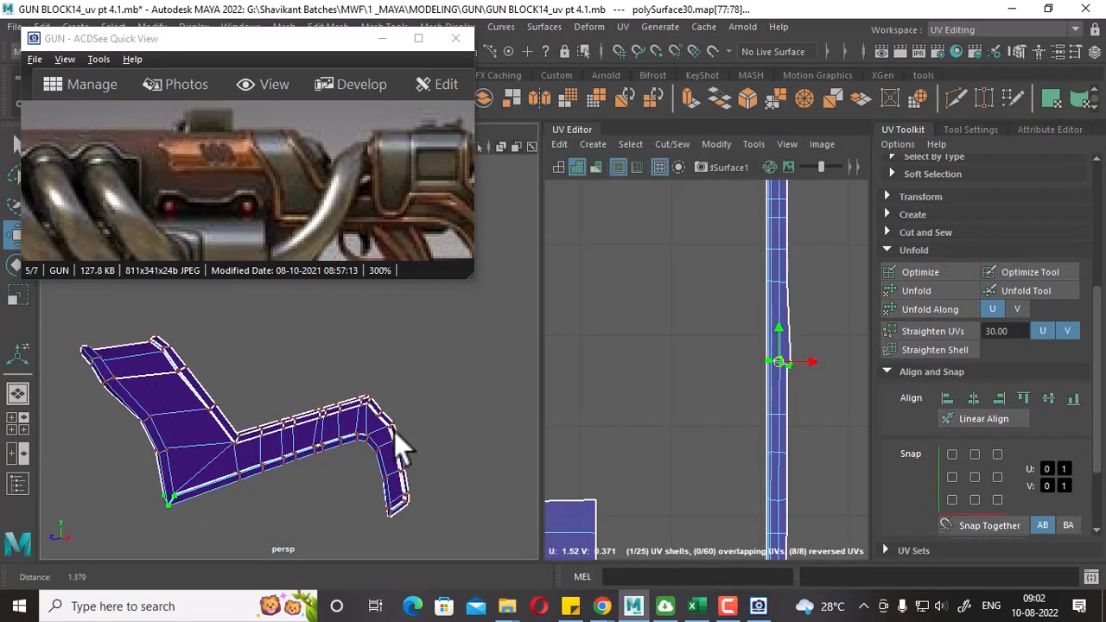
left_click_drag(394, 431, 416, 449, "alt")
key("f")
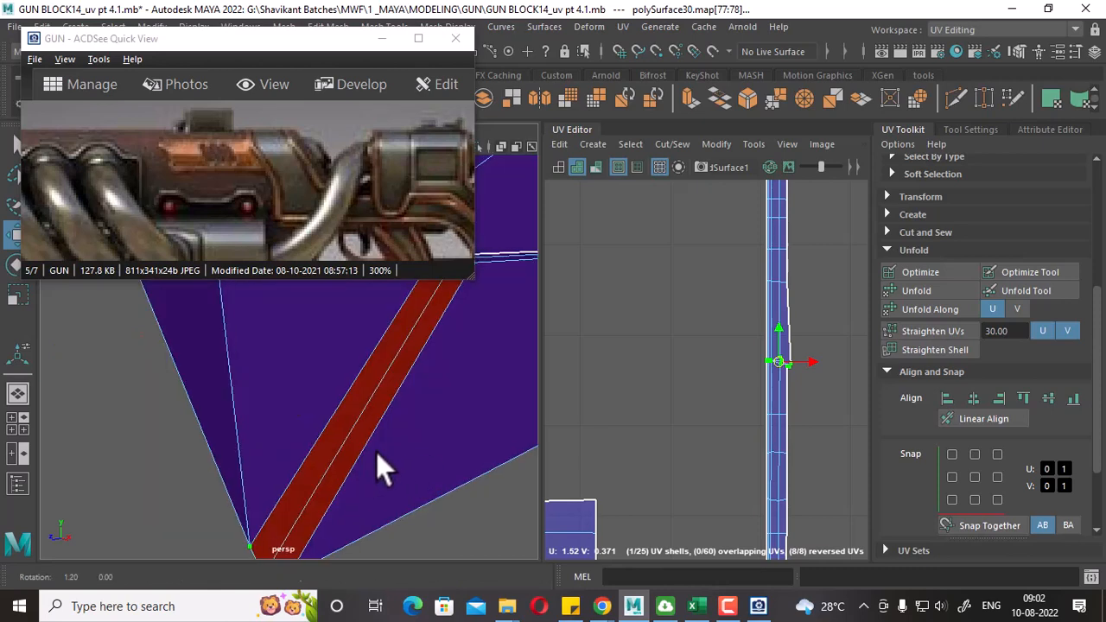
scroll(379, 500, "up", 6)
middle_click_drag(360, 356, 367, 470, "alt")
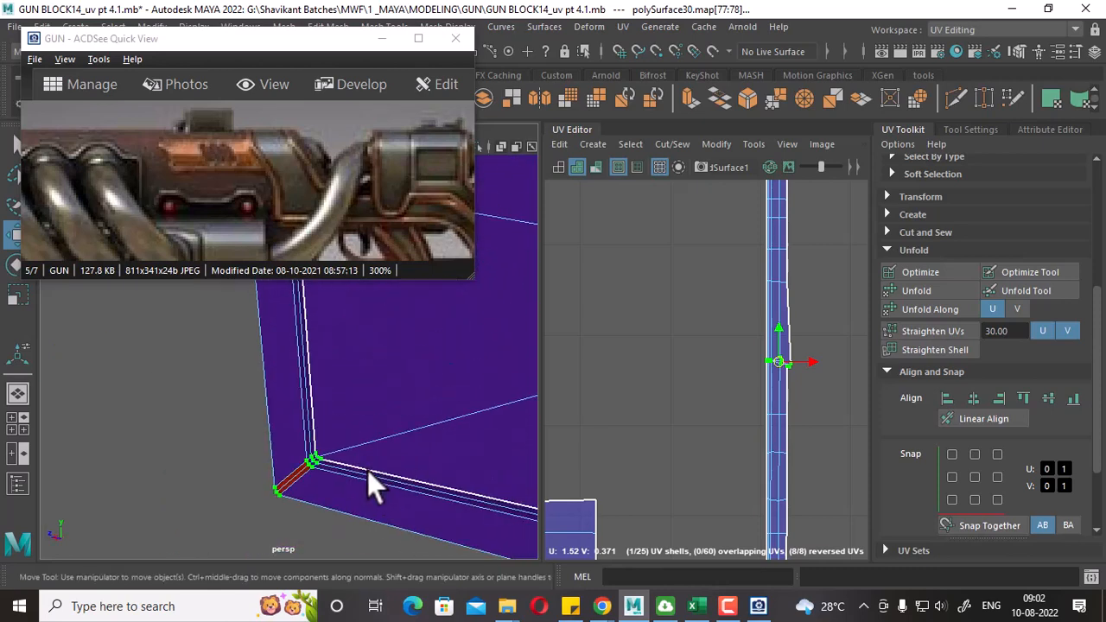
scroll(372, 463, "up", 5)
scroll(386, 470, "down", 5)
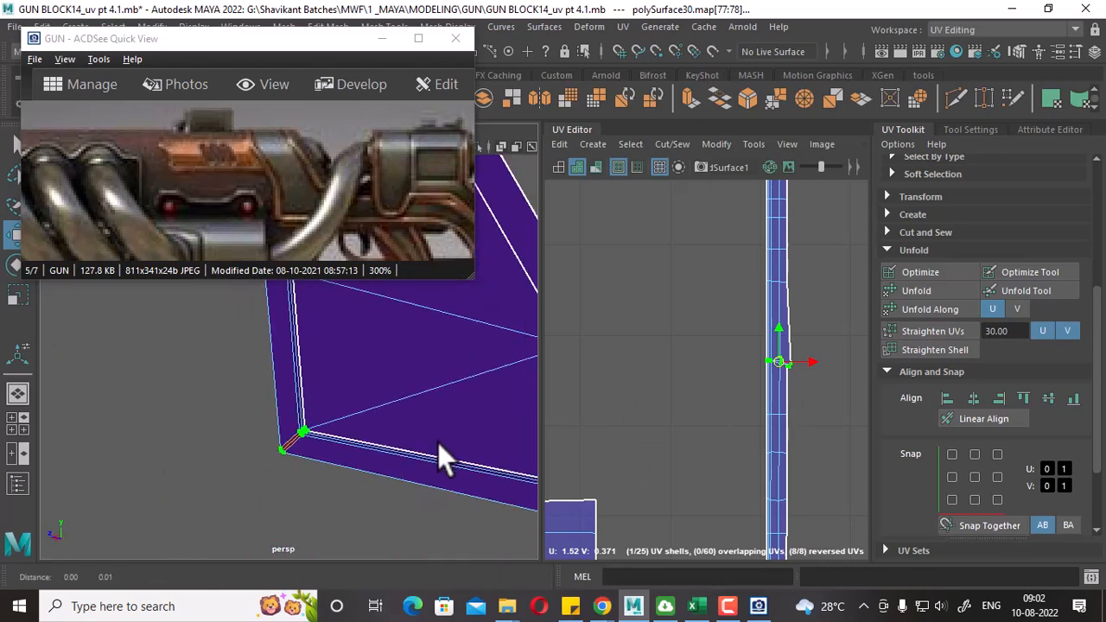
scroll(428, 442, "down", 5)
middle_click_drag(333, 406, 377, 444, "alt")
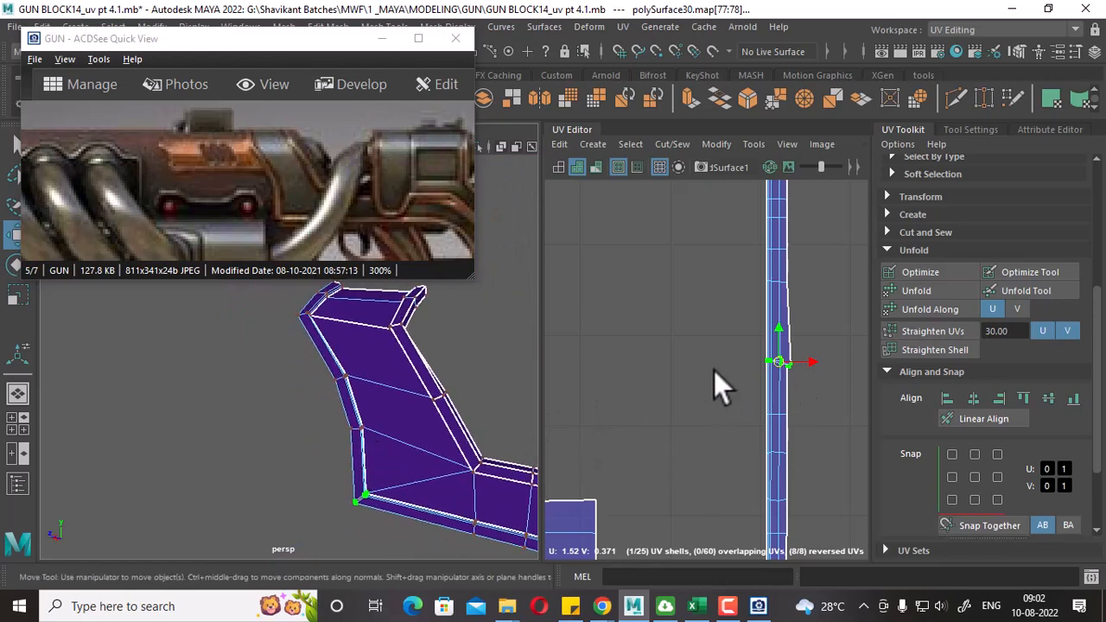
Unfold the selected UVs at the long strip's kink to untangle the overlap.
scroll(749, 373, "up", 5)
middle_click_drag(805, 386, 740, 402, "alt")
scroll(741, 401, "up", 1)
right_click_drag(786, 349, 841, 350)
right_click_drag(817, 293, 631, 297, "shift")
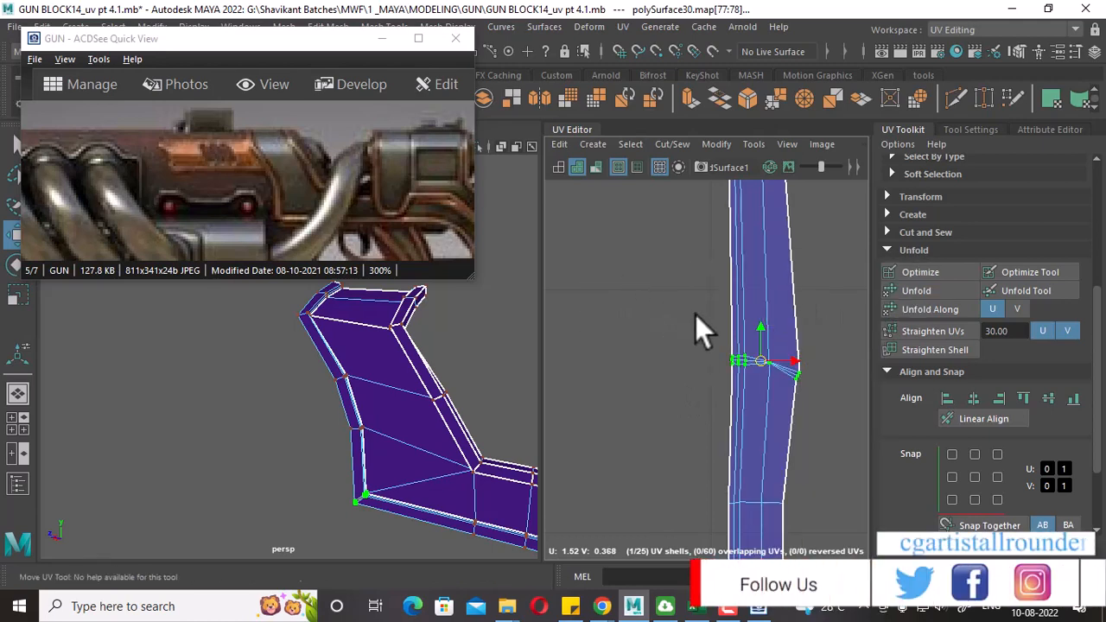
Find the matching edge of the long strip's upper end and cut the top segment off the straight vertical strip.
right_click_drag(796, 427, 629, 275, "alt")
right_click_drag(730, 397, 698, 365, "alt")
middle_click_drag(745, 343, 722, 295, "alt")
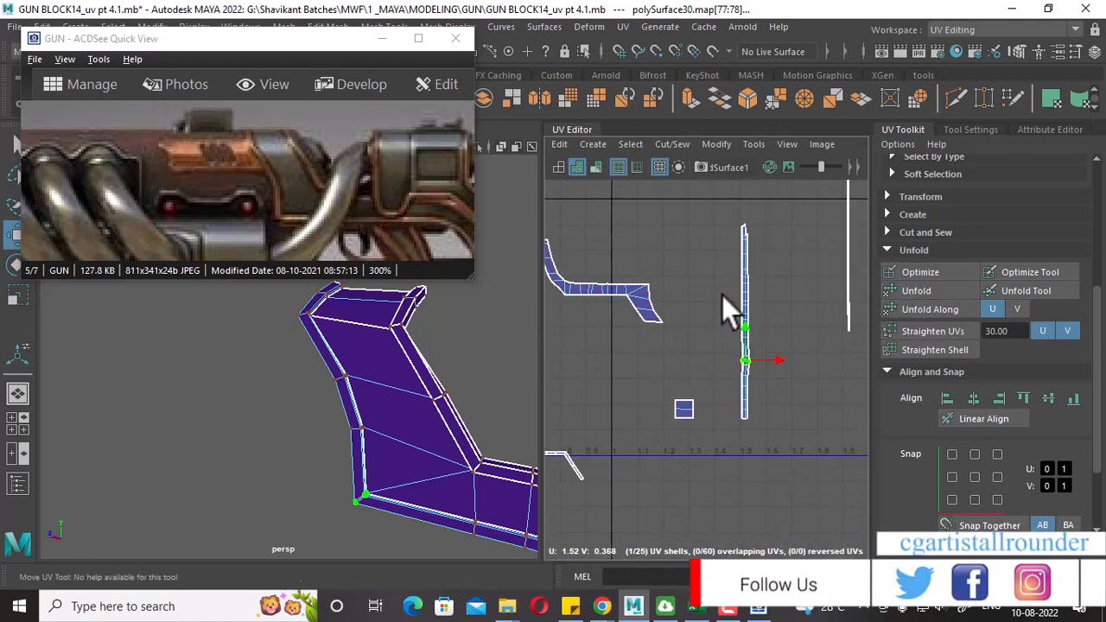
right_click_drag(722, 294, 750, 329, "alt")
middle_click_drag(750, 329, 748, 375, "alt")
key("ctrl+space")
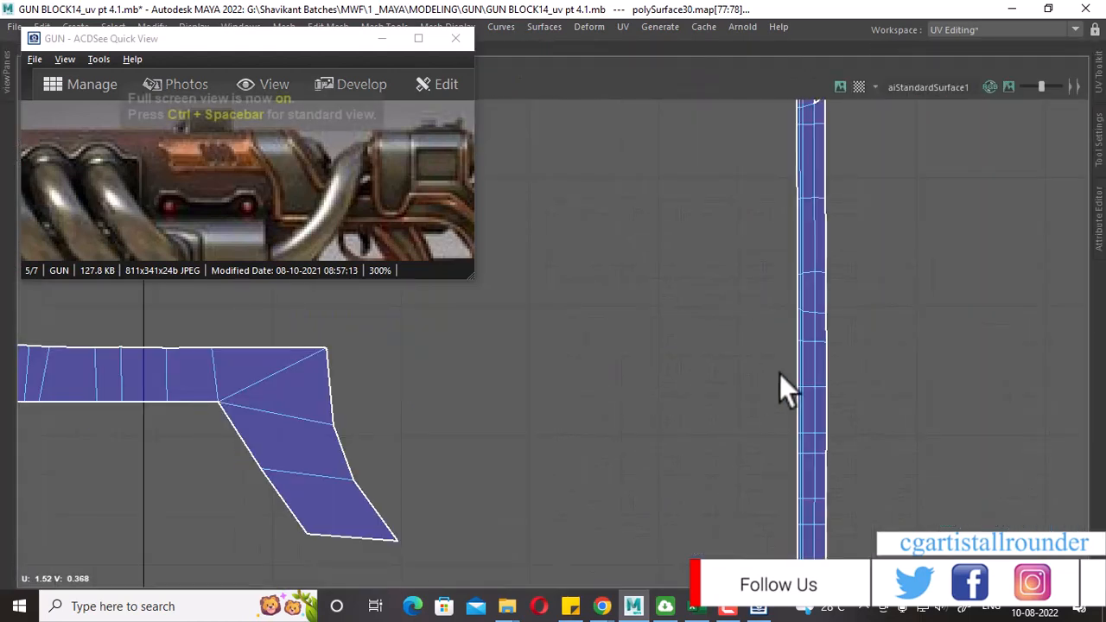
middle_click_drag(843, 313, 1041, 553, "alt")
right_click_drag(1041, 553, 977, 451, "alt")
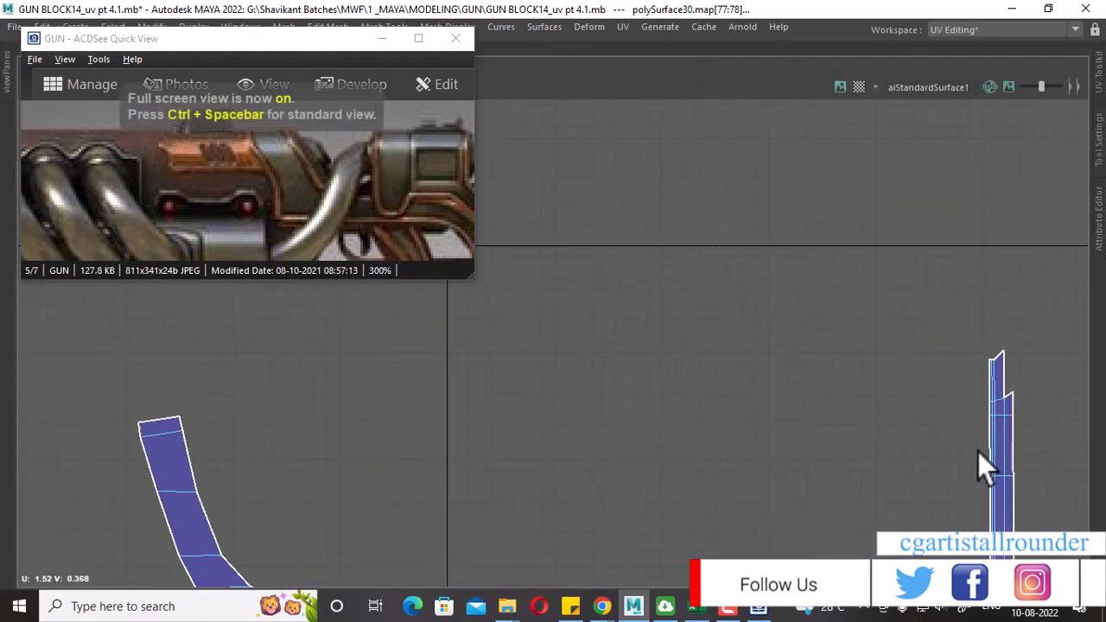
left_click(1004, 373)
right_click_drag(566, 486, 434, 271, "alt")
middle_click_drag(433, 271, 655, 375, "alt")
right_click_drag(655, 375, 734, 484, "alt")
middle_click_drag(447, 375, 530, 410, "alt")
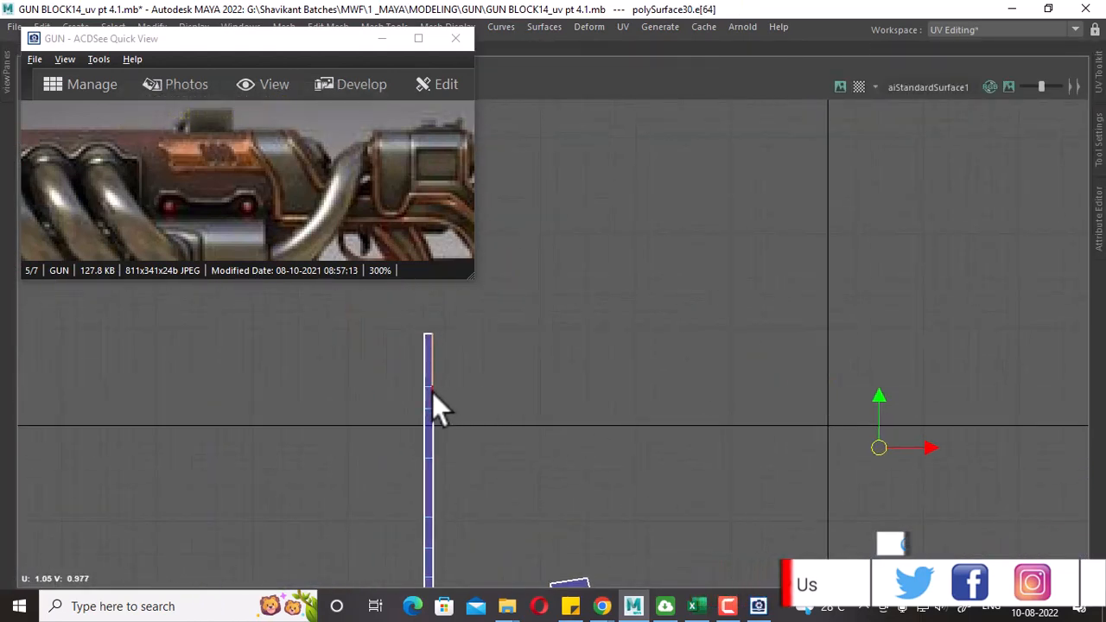
left_click(427, 386)
right_click_drag(635, 336, 477, 372, "shift")
Sew the cut segment onto the stepped upper end of the long strip.
right_click_drag(682, 458, 596, 332, "alt")
middle_click_drag(851, 446, 424, 369, "alt")
right_click_drag(739, 454, 772, 500, "alt")
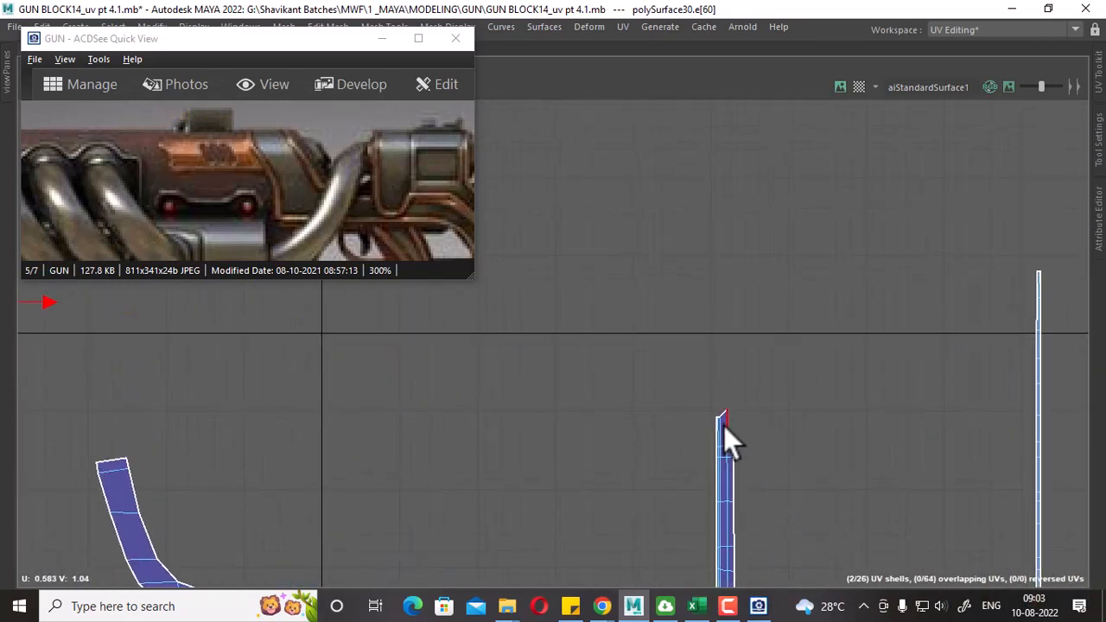
left_click_drag(726, 443, 727, 444)
right_click_drag(739, 461, 720, 333, "shift")
left_click(722, 334)
Select the whole long strip's shell and straighten its UVs in U and V with a tolerance of 30.
right_click_drag(812, 482, 596, 281, "alt")
middle_click_drag(769, 419, 771, 160, "alt")
right_click_drag(786, 247, 802, 285, "alt")
left_click_drag(745, 371, 774, 394)
right_click_drag(716, 337, 769, 369, "ctrl")
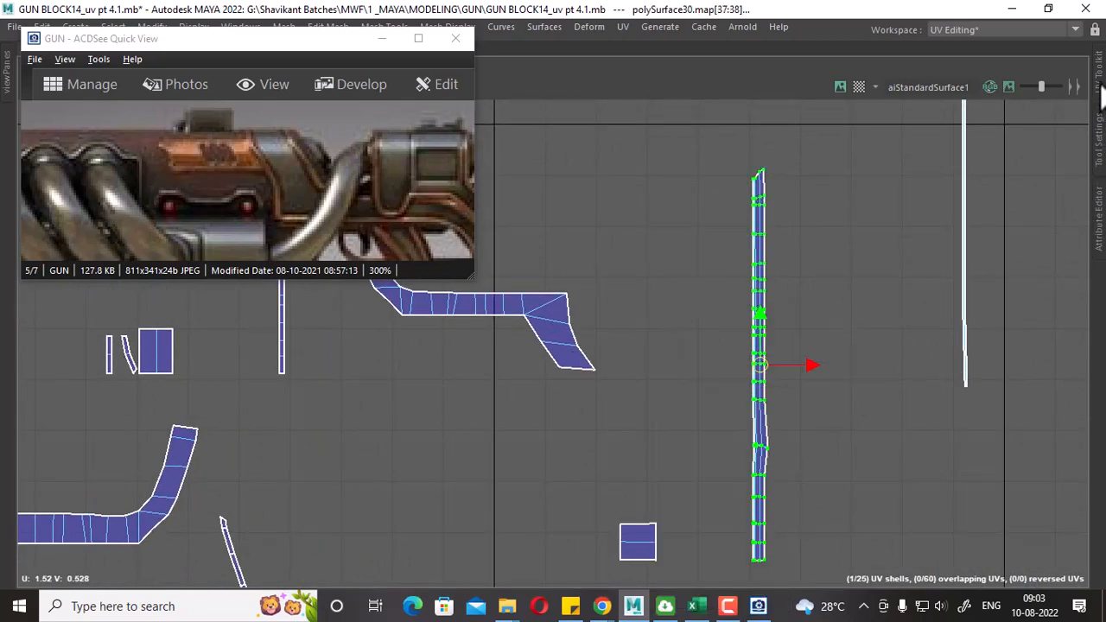
left_click(1098, 78)
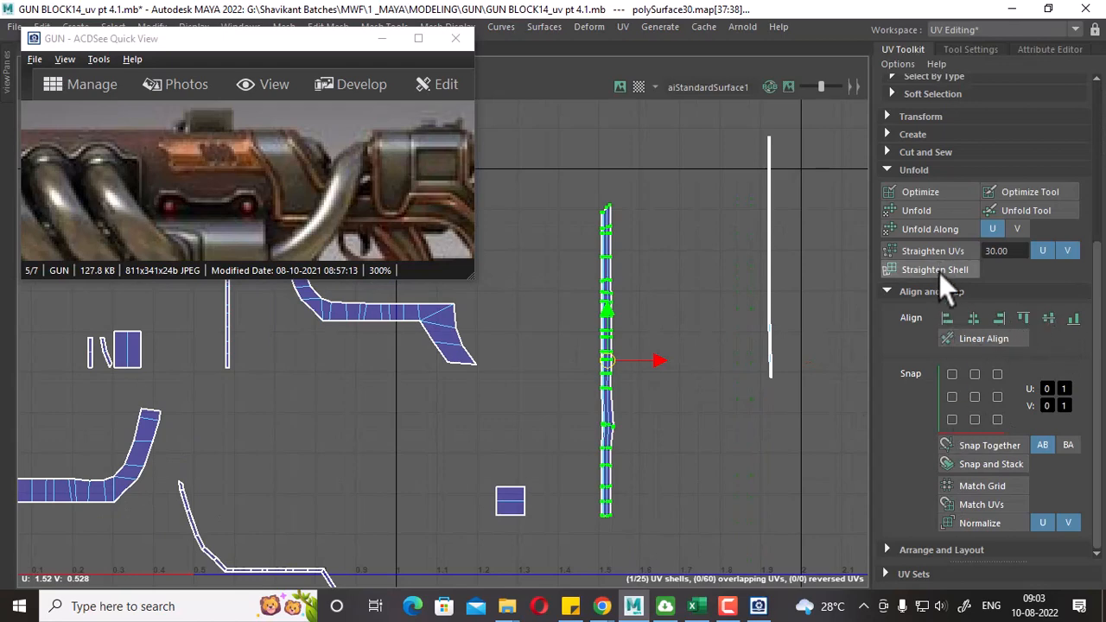
left_click(937, 251)
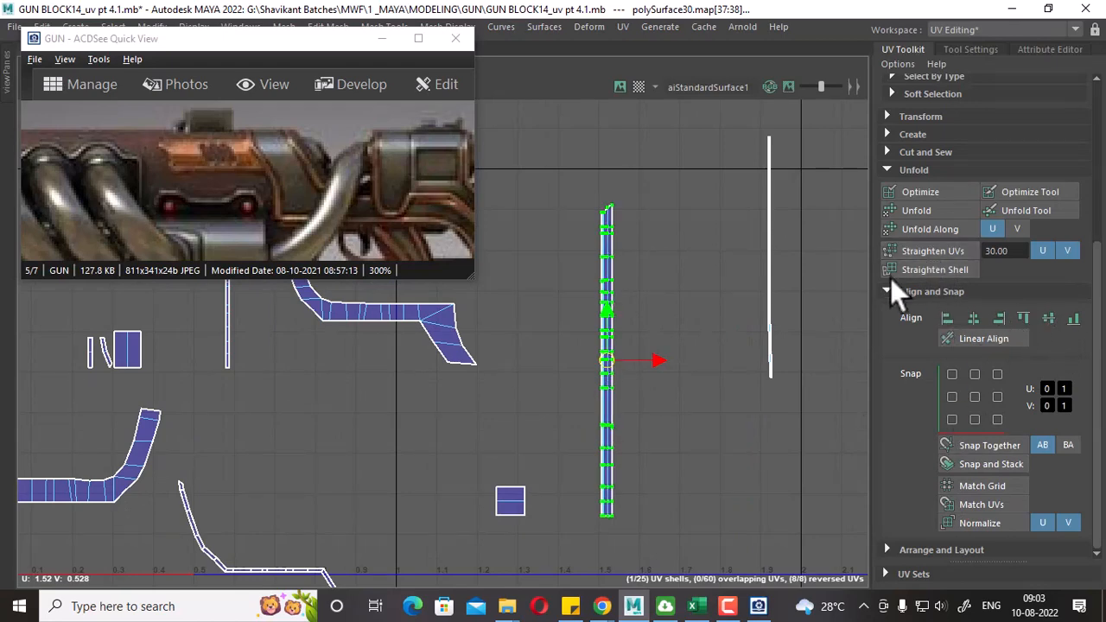
Align the UVs at the upper end of the straightened long strip to their lowest V position.
scroll(715, 420, "up", 3)
middle_click_drag(714, 420, 775, 432, "alt")
scroll(775, 433, "up", 3)
left_click_drag(770, 211, 730, 284)
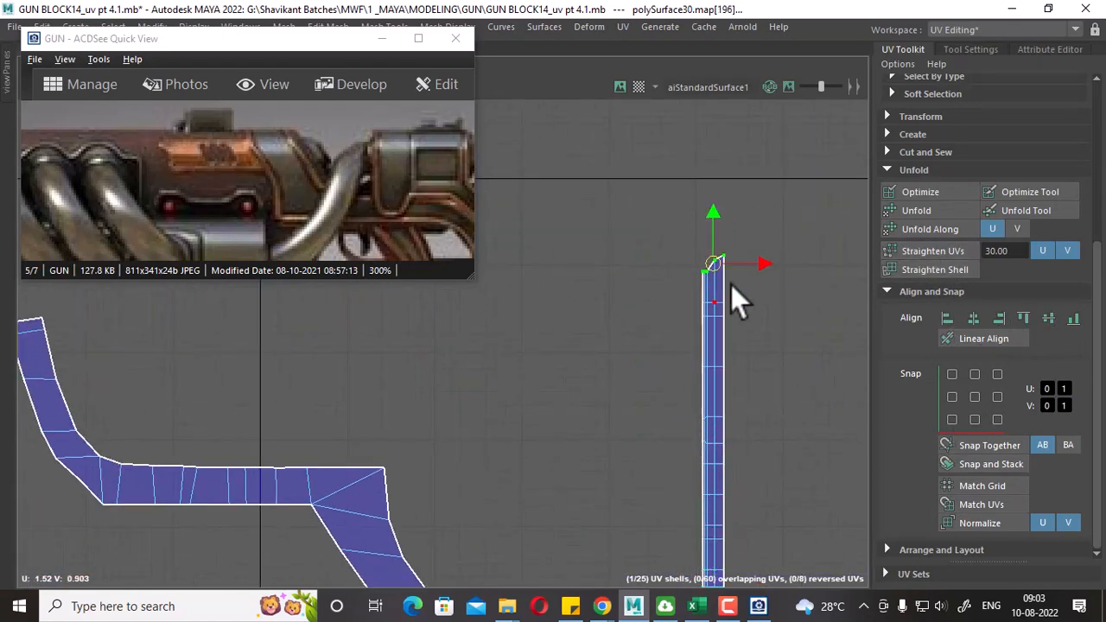
scroll(731, 284, "up", 2)
left_click(1073, 318)
scroll(753, 417, "down", 3)
middle_click_drag(753, 417, 729, 190, "alt")
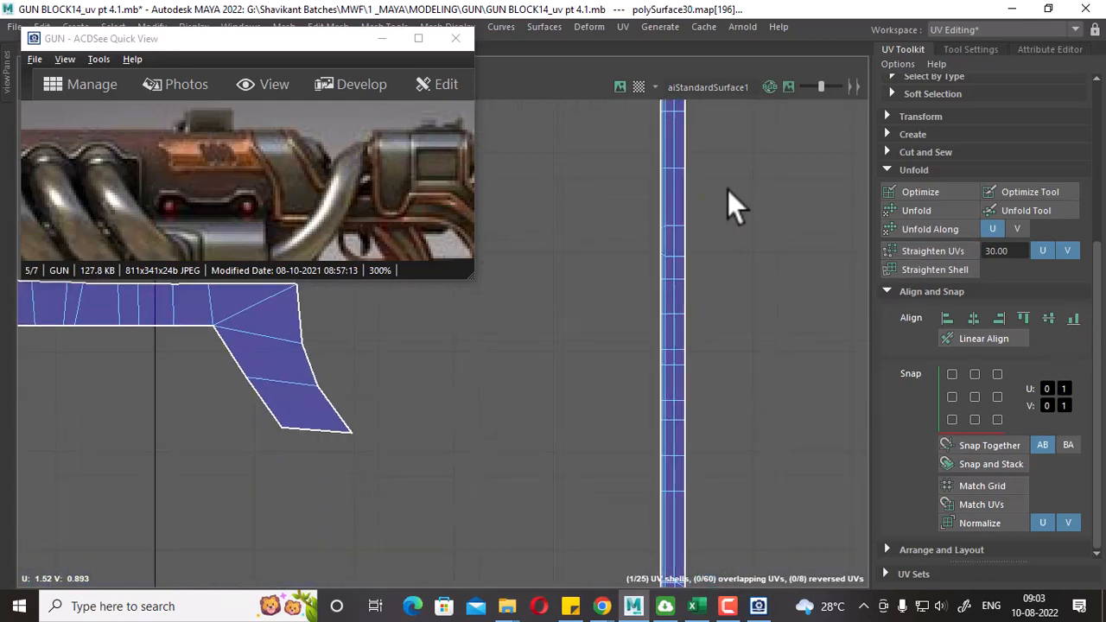
middle_click_drag(770, 439, 754, 378, "alt")
middle_click_drag(722, 310, 739, 212, "alt")
scroll(727, 499, "down", 1)
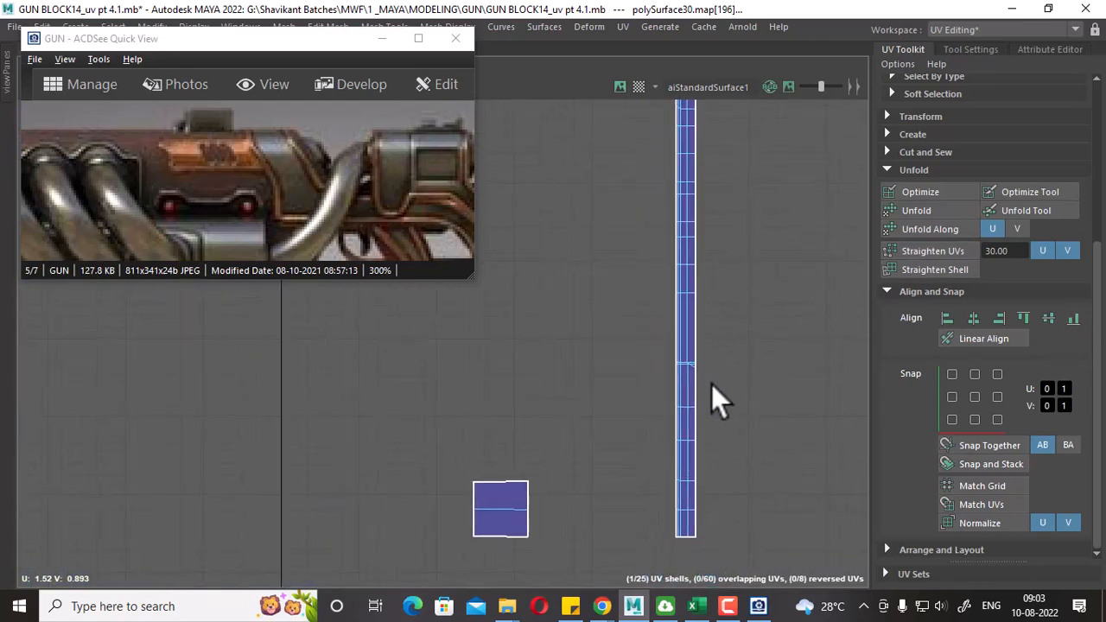
Select the straightened strip's faces and examine which border of the gun part they cover.
key("space")
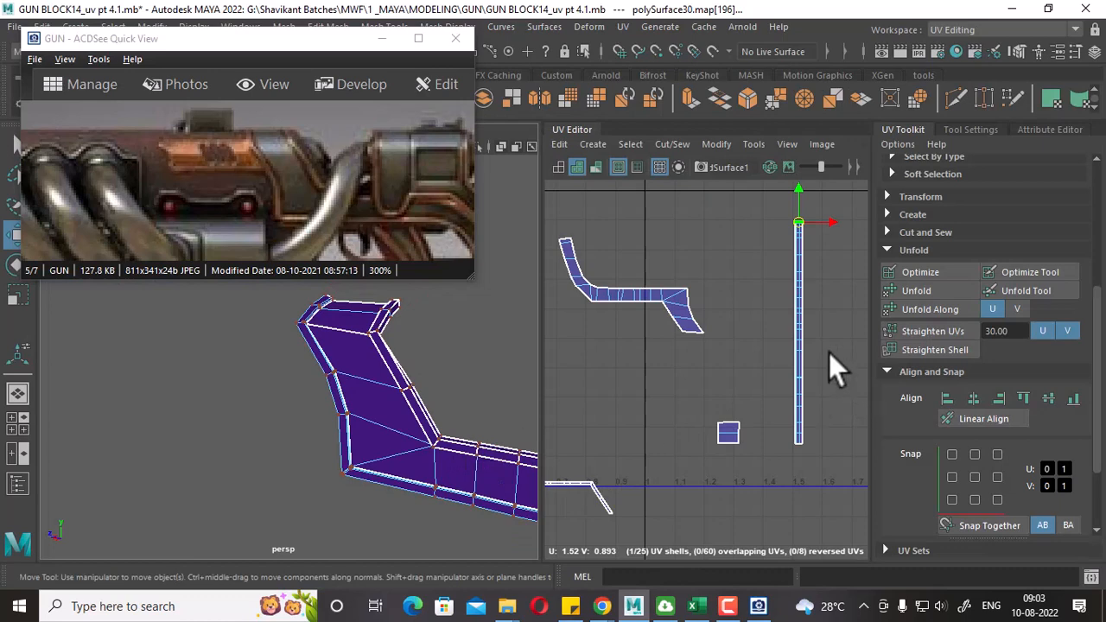
scroll(828, 352, "down", 1)
middle_click_drag(828, 353, 773, 372, "alt")
right_click_drag(788, 250, 789, 283)
left_click_drag(733, 246, 758, 457)
left_click_drag(462, 459, 443, 464, "alt")
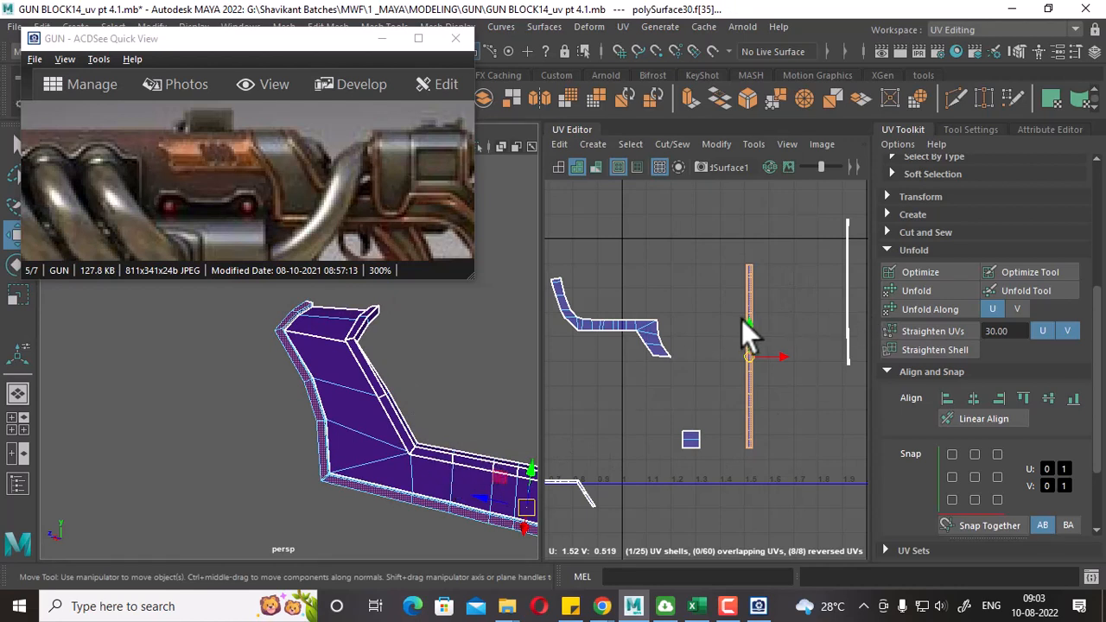
left_click_drag(181, 538, 232, 446, "alt")
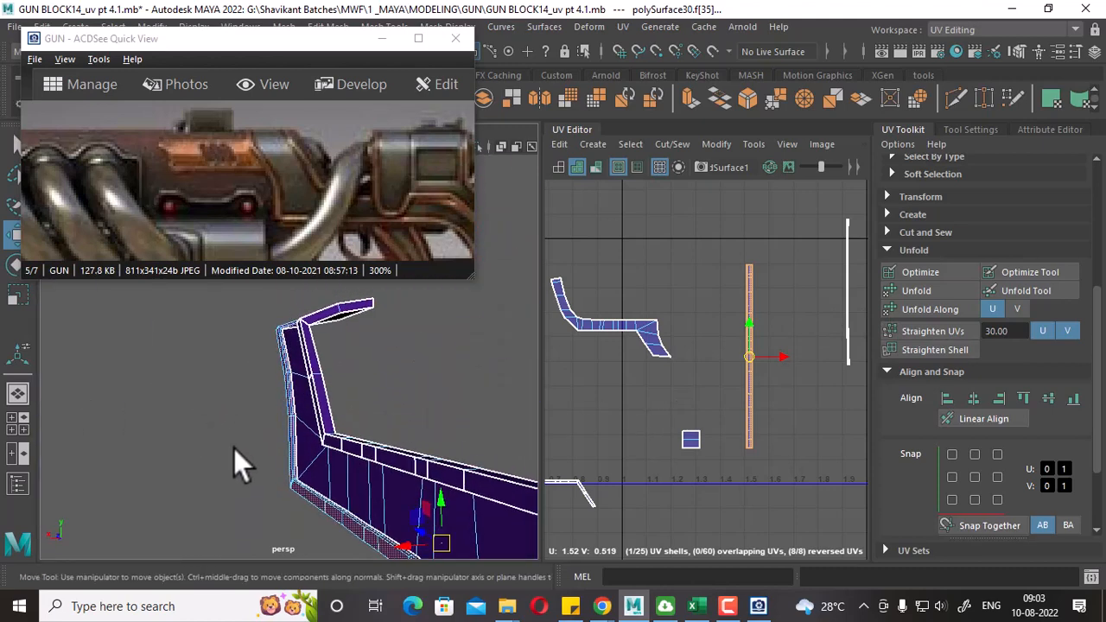
right_click_drag(770, 398, 764, 277, "alt")
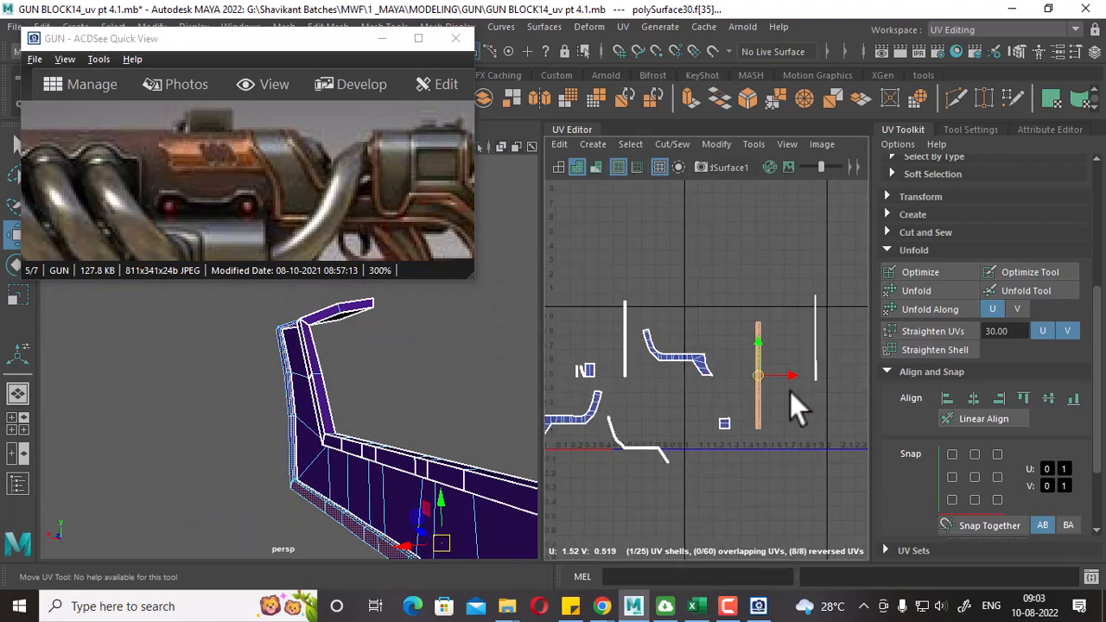
middle_click_drag(790, 391, 735, 412, "alt")
right_click_drag(735, 412, 753, 429, "alt")
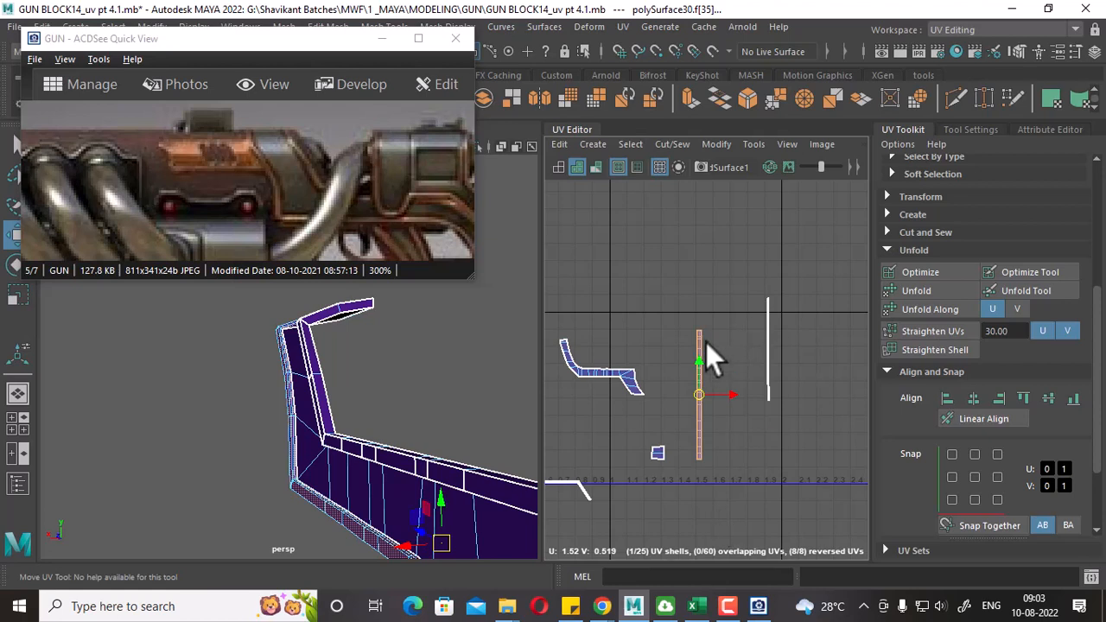
Select the UVs of the far thin vertical strip and locate it on the model.
right_click_drag(705, 342, 796, 384, "alt")
middle_click_drag(797, 384, 746, 341, "alt")
right_click_drag(761, 280, 854, 281)
left_click_drag(806, 215, 740, 439)
right_click_drag(316, 481, 334, 483, "alt")
left_click_drag(333, 484, 471, 391, "alt")
scroll(772, 320, "down", 3)
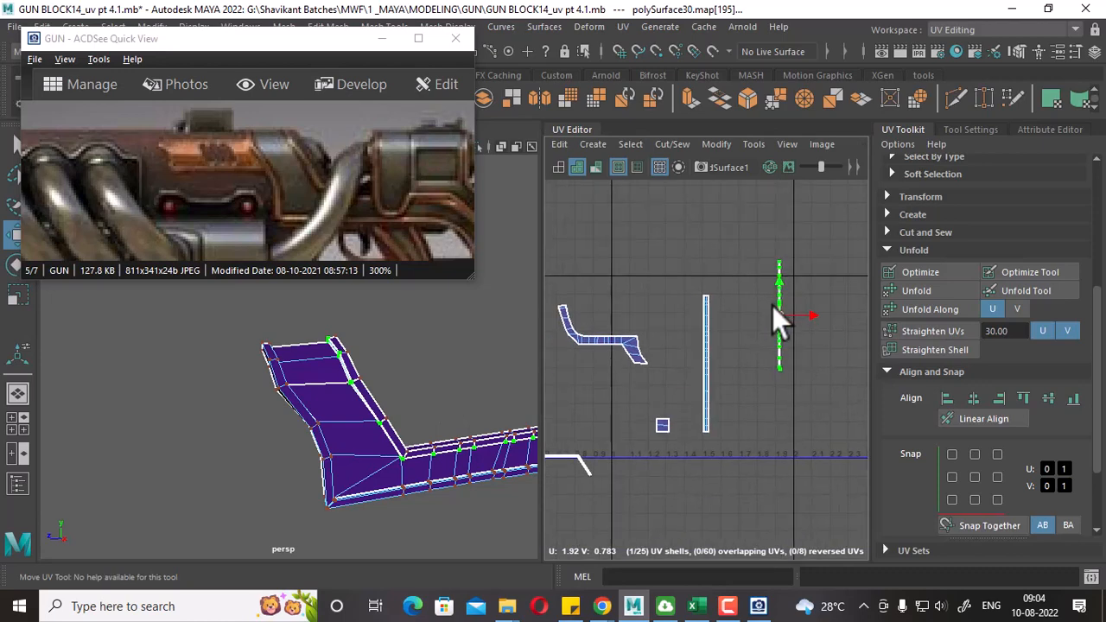
Sew the long bent thin strip onto the far vertical strip's matching edges, excluding the edges on the wide panels and square shells.
key("ctrl+space")
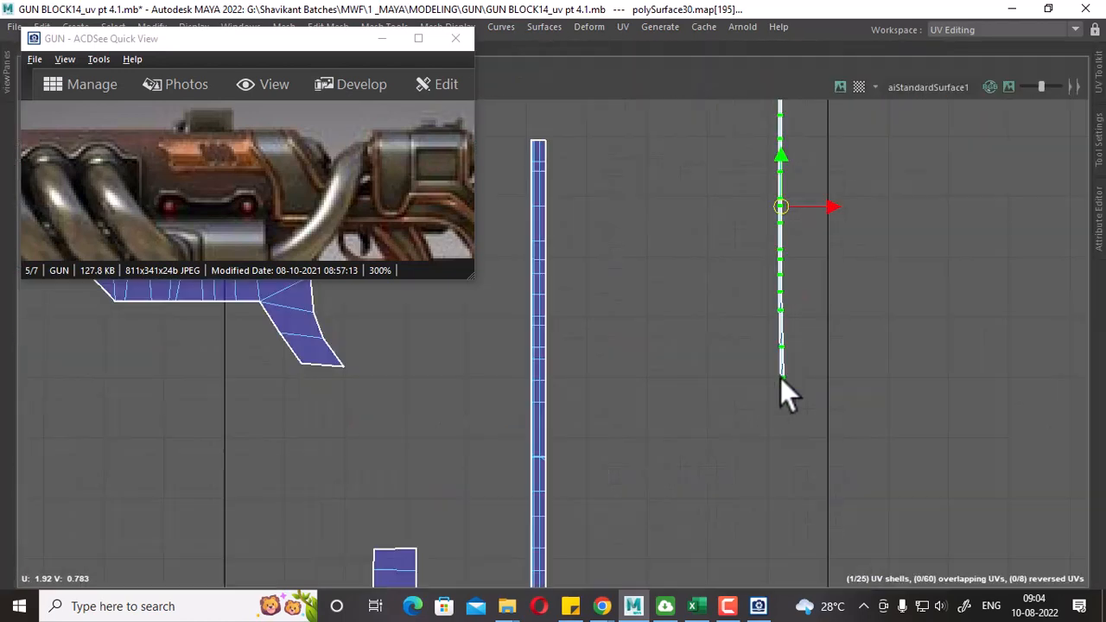
middle_click_drag(825, 333, 1012, 335, "alt")
scroll(1012, 335, "down", 1)
left_click(962, 292)
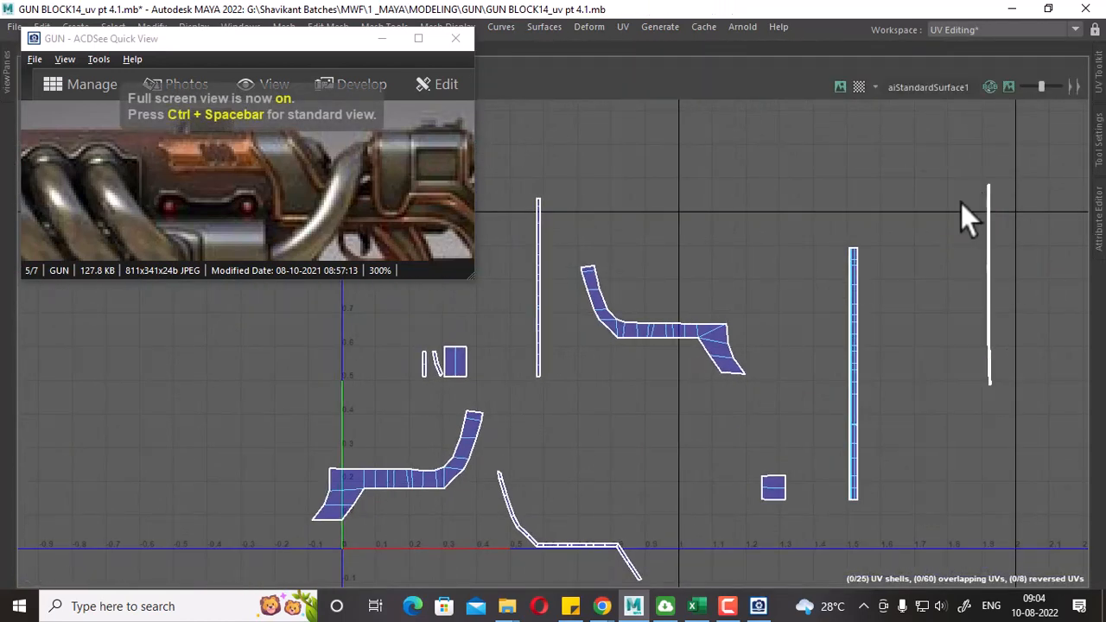
middle_click_drag(1026, 285, 946, 298, "alt")
scroll(946, 303, "up", 1)
left_click_drag(881, 195, 951, 421)
scroll(864, 380, "down", 3)
middle_click_drag(825, 362, 929, 260, "alt")
scroll(907, 289, "up", 1)
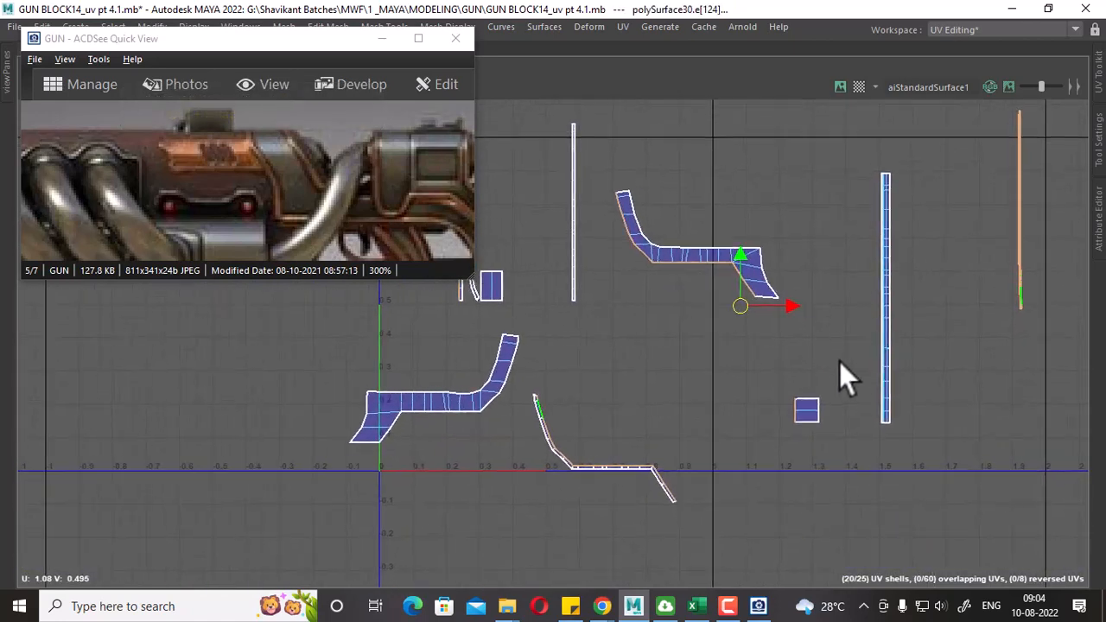
left_click_drag(802, 161, 614, 331)
left_click_drag(779, 361, 802, 434, "ctrl")
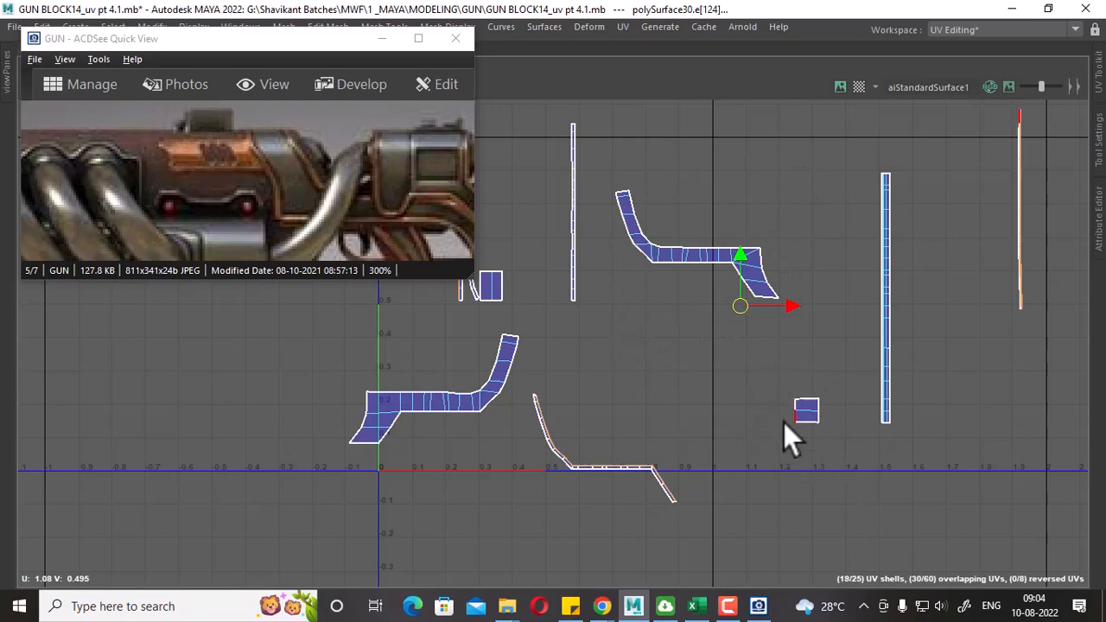
middle_click_drag(753, 347, 808, 435, "alt")
right_click_drag(808, 436, 823, 218, "shift")
Sew the other thin vertical strip and the small curved piece onto the far strip, leaving out the panel edges.
middle_click_drag(886, 348, 700, 357, "alt")
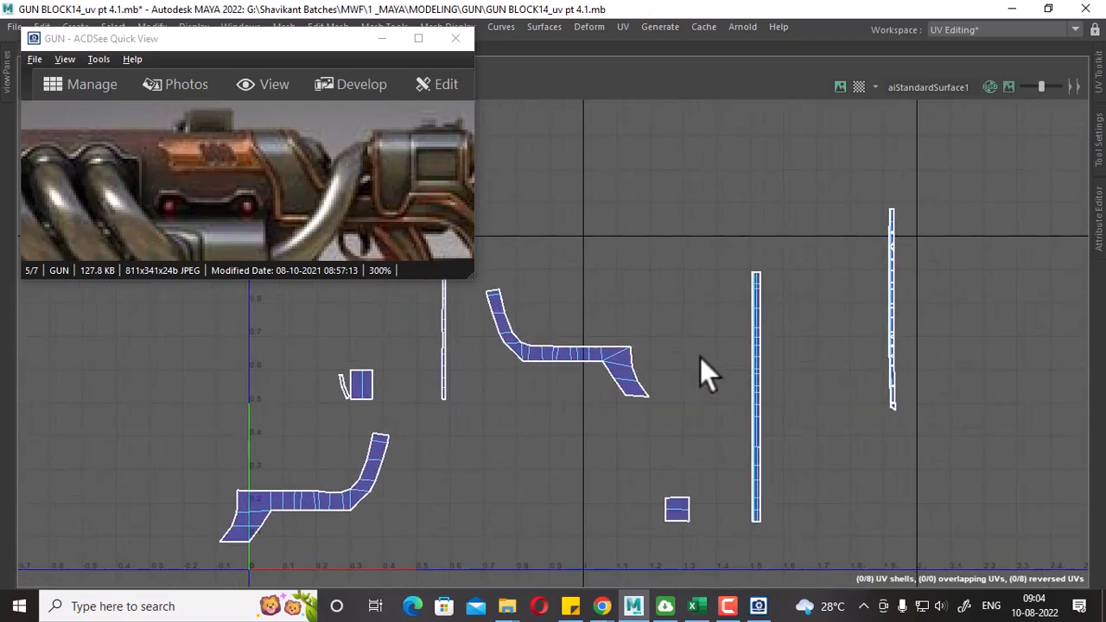
scroll(727, 329, "up", 2)
scroll(912, 267, "up", 2)
left_click_drag(910, 176, 966, 449)
scroll(966, 448, "down", 2)
scroll(726, 289, "down", 1)
middle_click_drag(653, 321, 735, 251, "alt")
left_click_drag(813, 193, 590, 376)
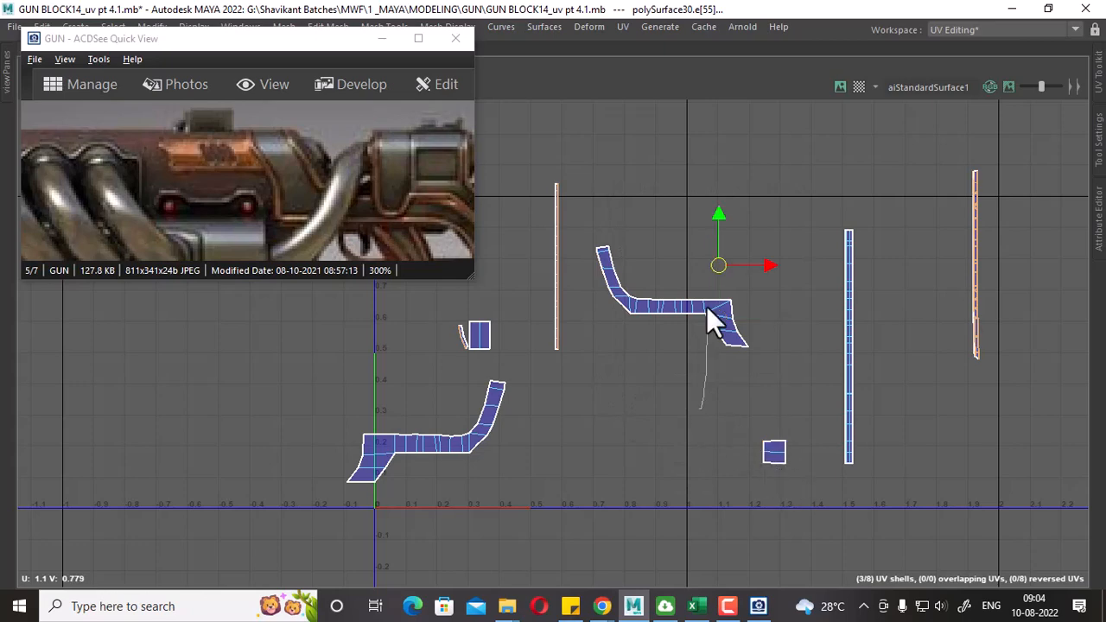
left_click(774, 292)
middle_click_drag(901, 319, 744, 360, "alt")
right_click_drag(745, 359, 855, 346, "alt")
right_click_drag(869, 223, 907, 361, "alt")
right_click_drag(950, 278, 954, 178)
middle_click_drag(933, 221, 933, 247, "alt")
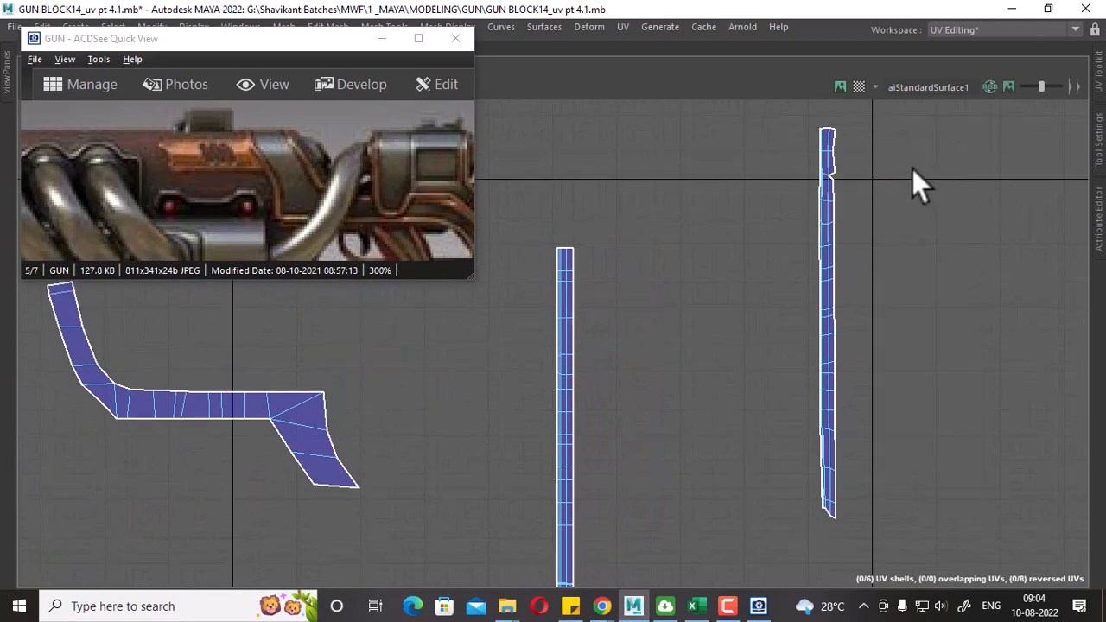
Sew the remaining open edges within the far strip, deselecting the edges shared with the curved panels and square shells.
left_click_drag(853, 139, 782, 502)
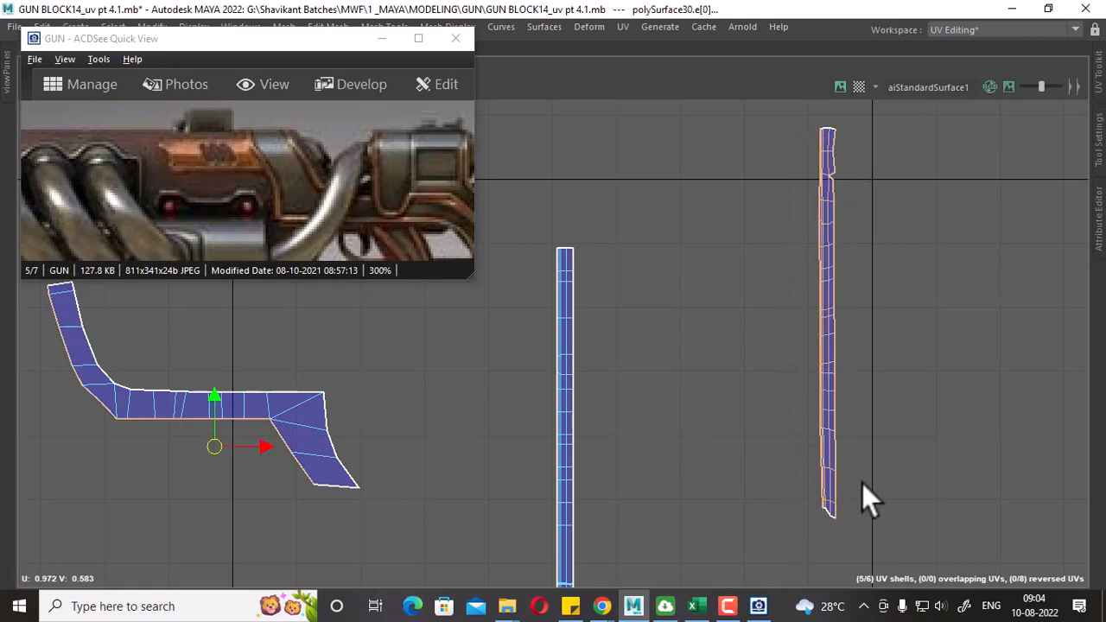
scroll(864, 488, "down", 2)
middle_click_drag(554, 458, 899, 352, "alt")
scroll(899, 352, "down", 3)
left_click_drag(906, 214, 723, 409, "ctrl")
left_click_drag(686, 366, 469, 544, "ctrl")
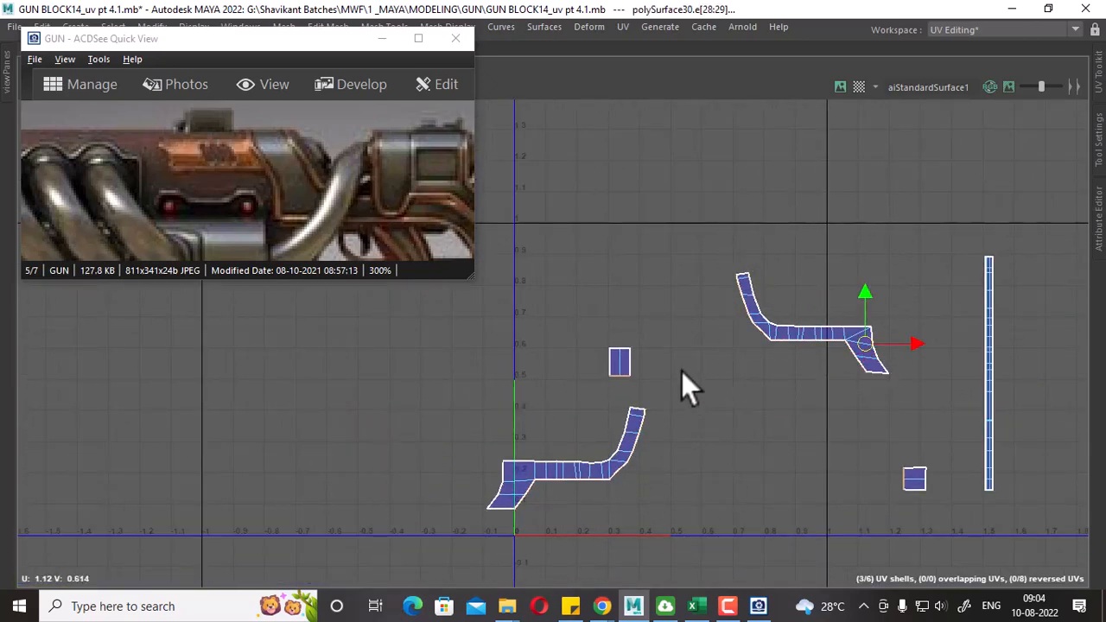
left_click_drag(599, 328, 661, 420, "ctrl")
left_click_drag(921, 444, 892, 503, "ctrl")
middle_click_drag(945, 457, 556, 506, "alt")
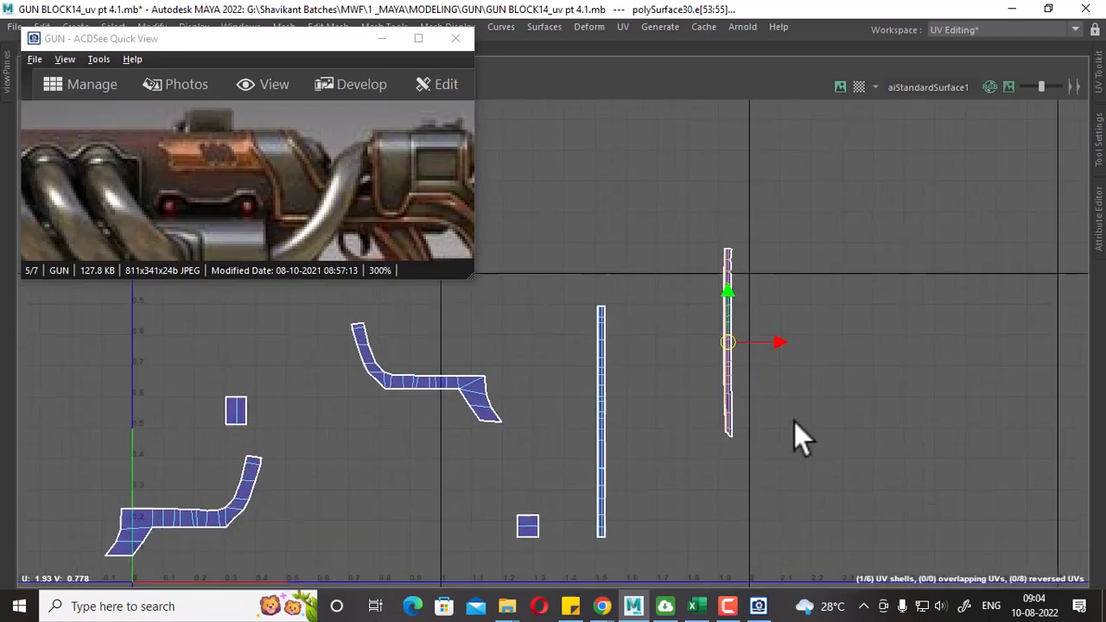
right_click_drag(794, 421, 870, 462, "alt")
right_click_drag(821, 237, 822, 226, "shift")
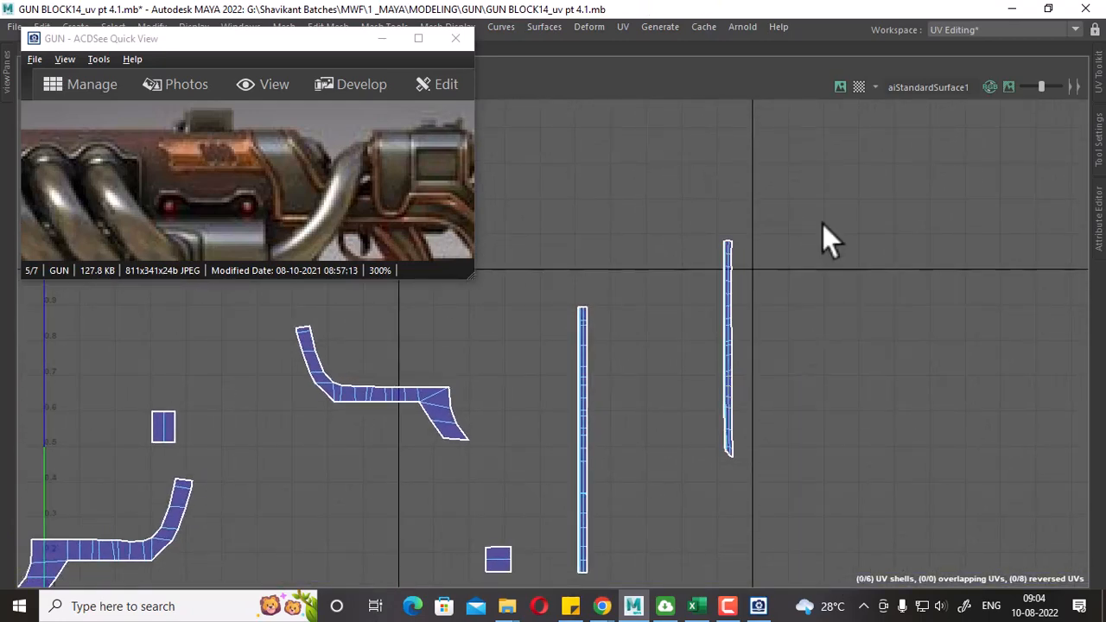
Select the far strip's whole shell and straighten its UVs in U and V with a tolerance of 30.
scroll(751, 250, "up", 1)
right_click_drag(788, 288, 909, 293)
left_click_drag(824, 190, 615, 566)
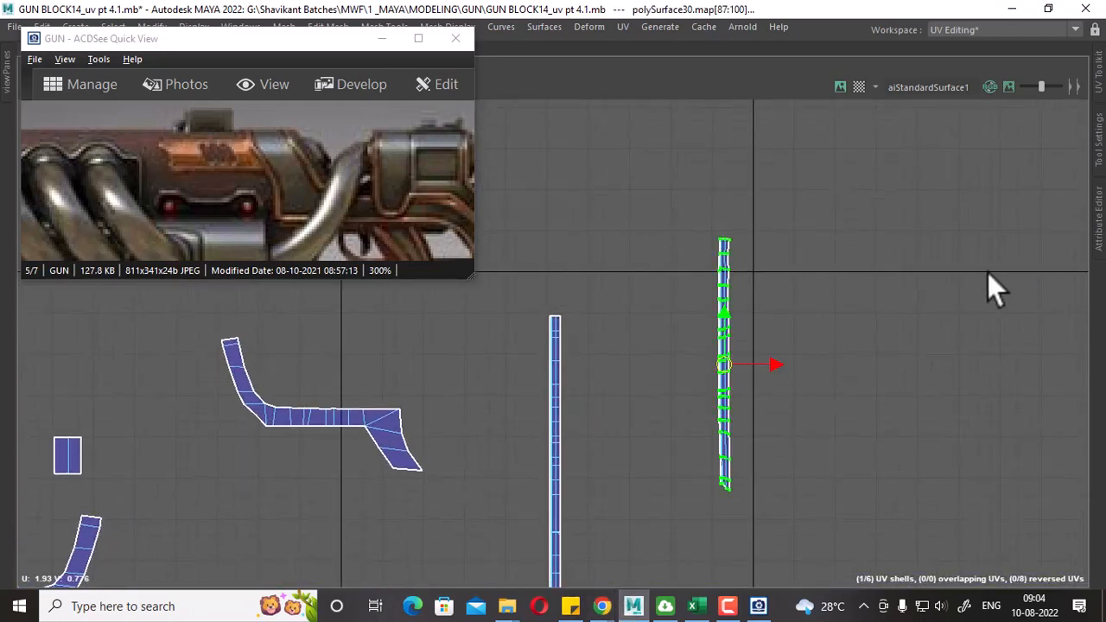
middle_click_drag(988, 273, 927, 282, "alt")
left_click(1098, 99)
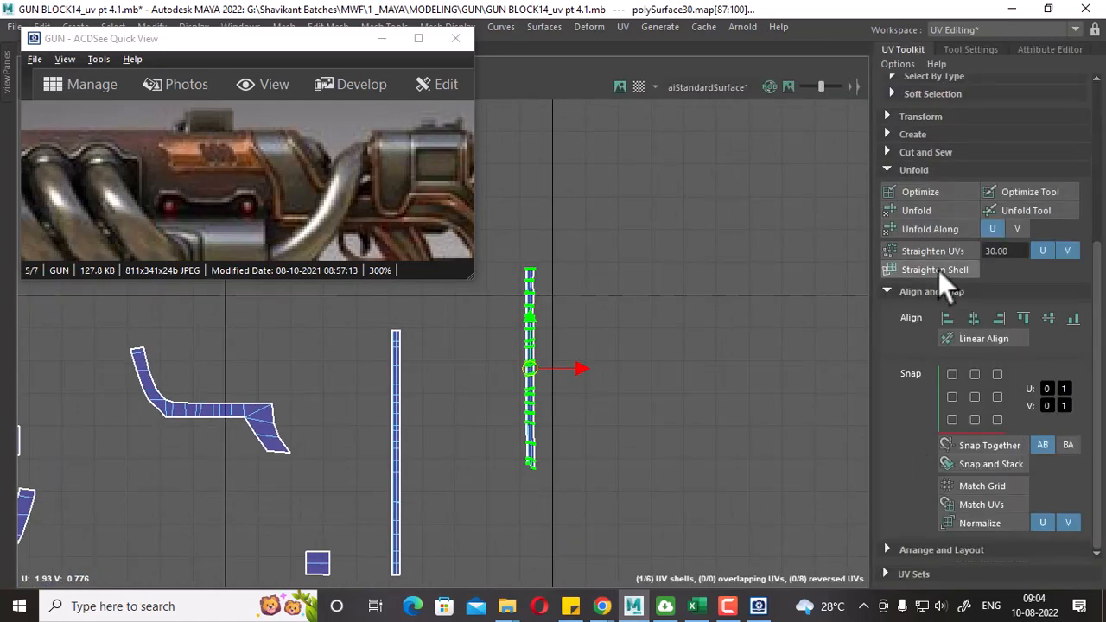
left_click(949, 248)
scroll(708, 432, "up", 1)
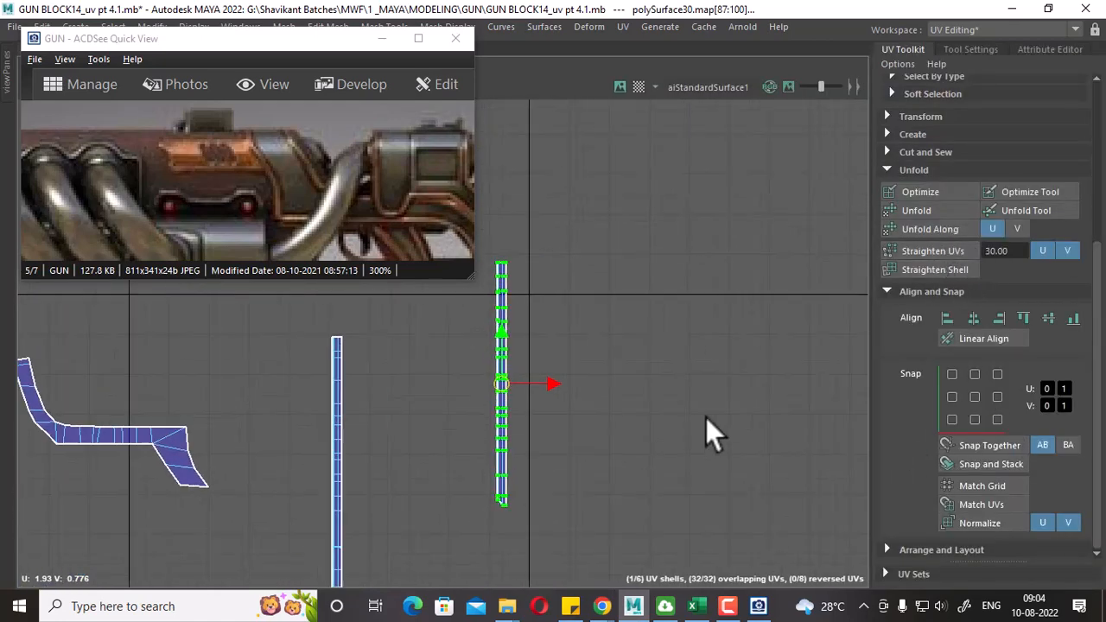
Align the UVs at the far strip's slanted lower end to their average V position.
middle_click_drag(708, 432, 756, 354, "alt")
scroll(740, 357, "up", 3)
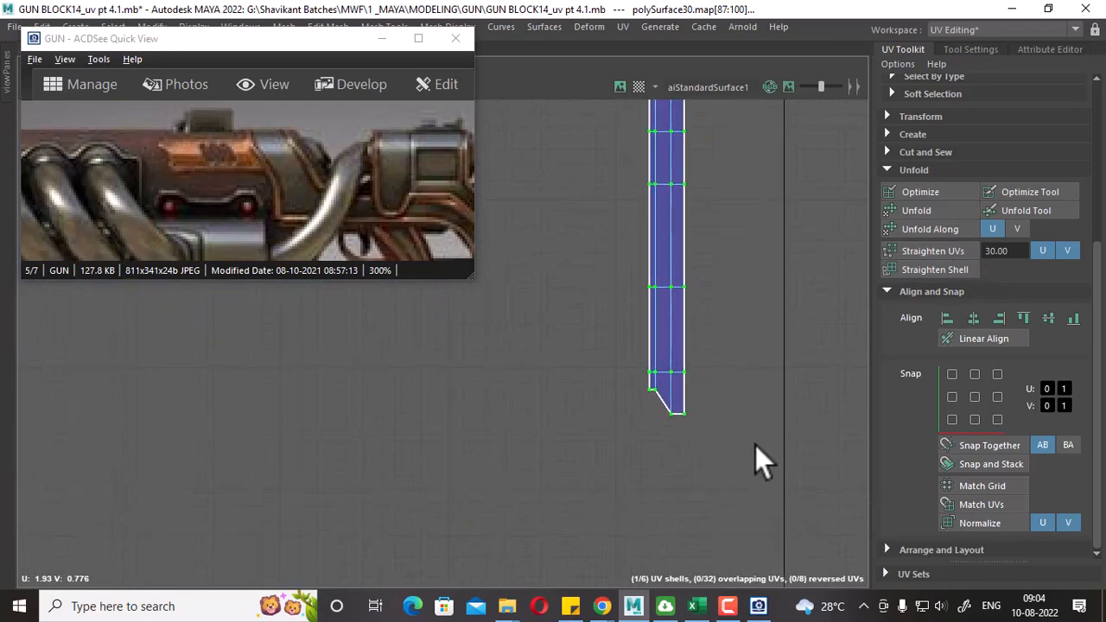
left_click_drag(735, 457, 634, 395)
key("ctrl+space")
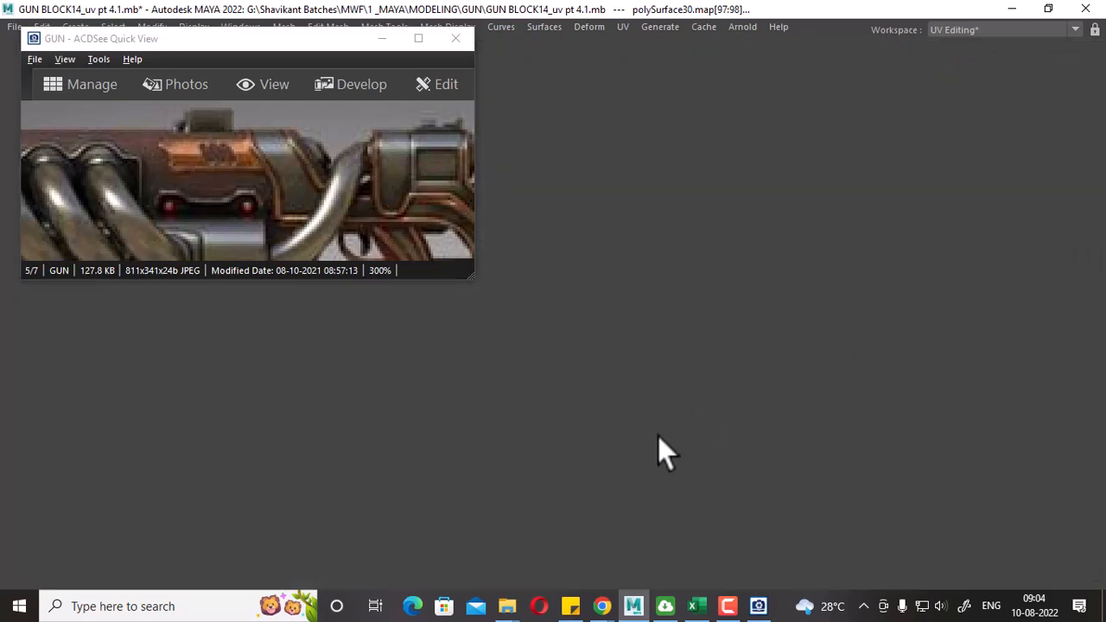
left_click_drag(498, 476, 451, 451, "alt")
scroll(428, 466, "up", 6)
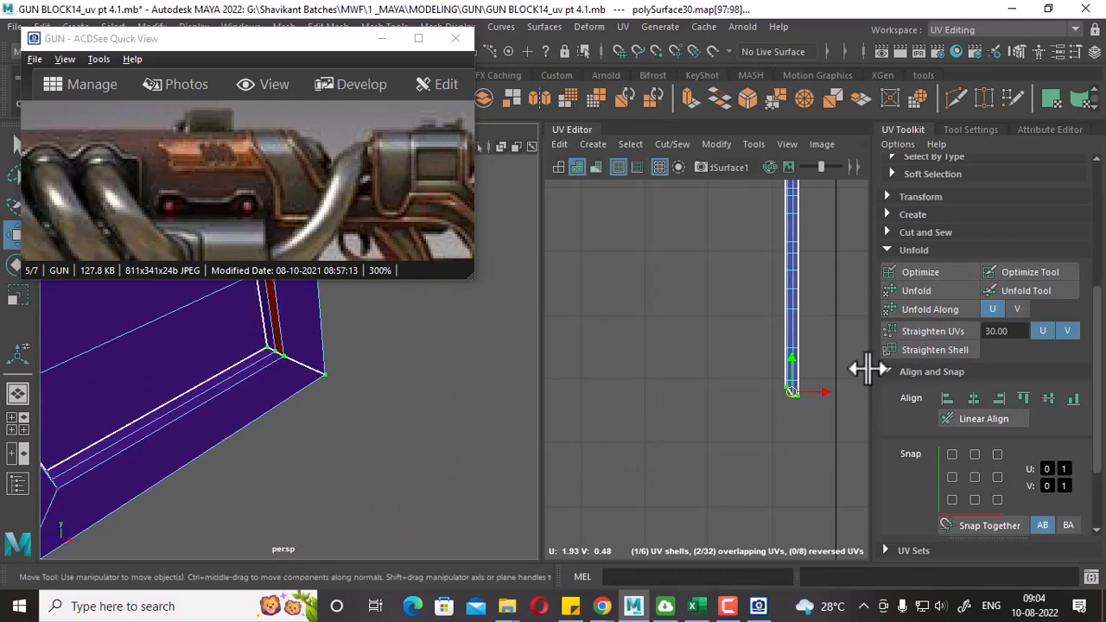
middle_click_drag(800, 386, 777, 361, "alt")
scroll(772, 366, "up", 6)
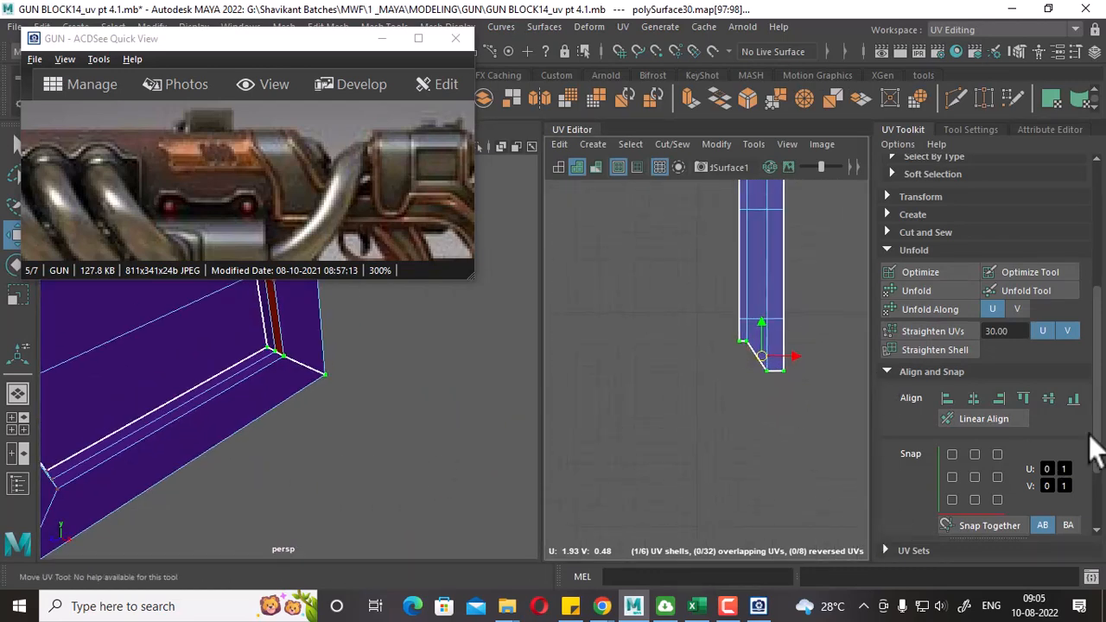
left_click(1048, 399)
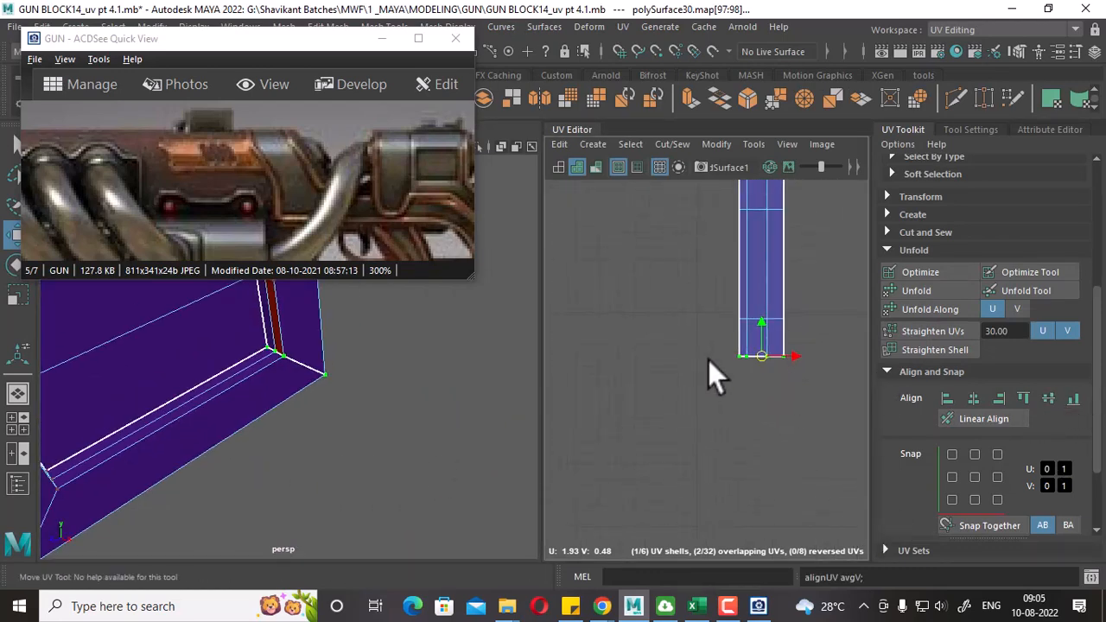
Select the UVs of the small square shell below the curved panel and frame them on the model.
scroll(752, 355, "down", 3)
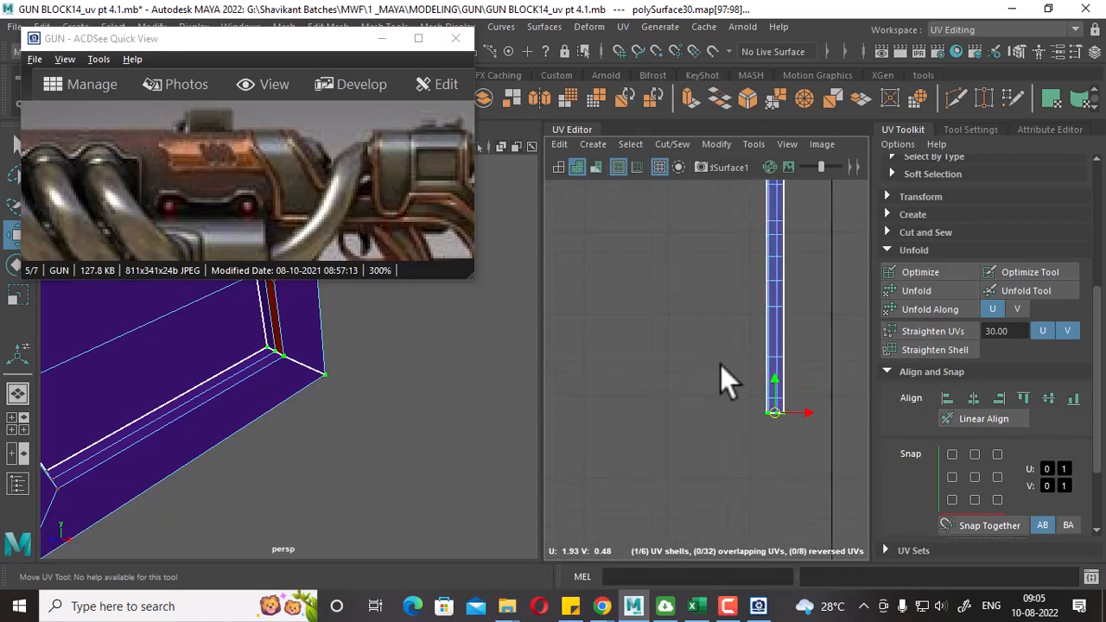
key("ctrl+space")
scroll(737, 323, "down", 10)
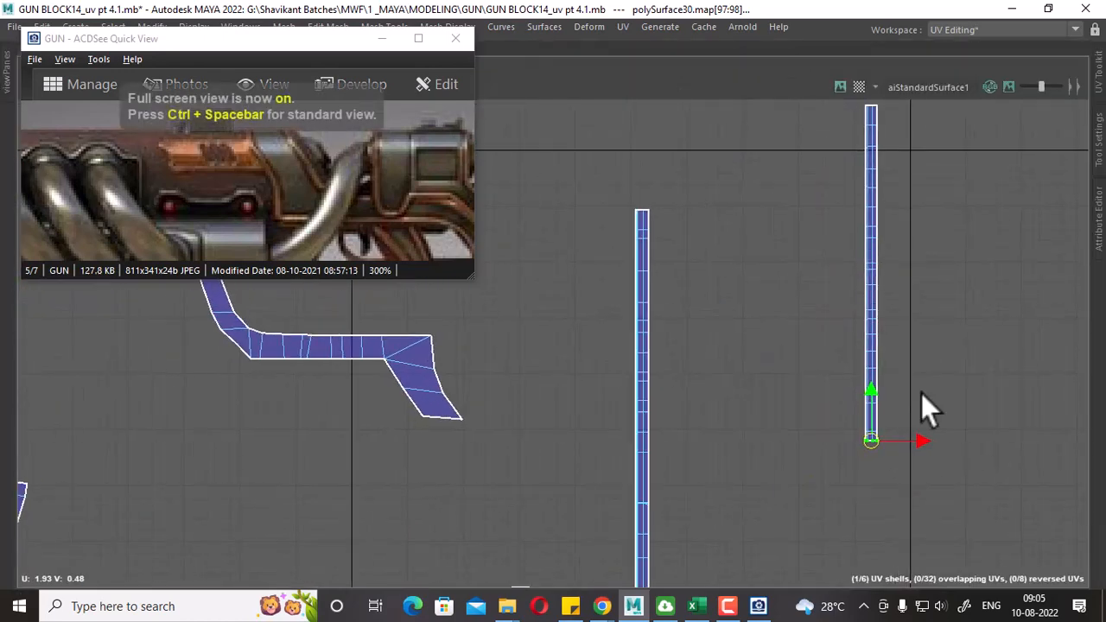
scroll(853, 477, "up", 1)
middle_click_drag(870, 566, 994, 454, "alt")
left_click_drag(847, 392, 783, 490)
key("ctrl+space")
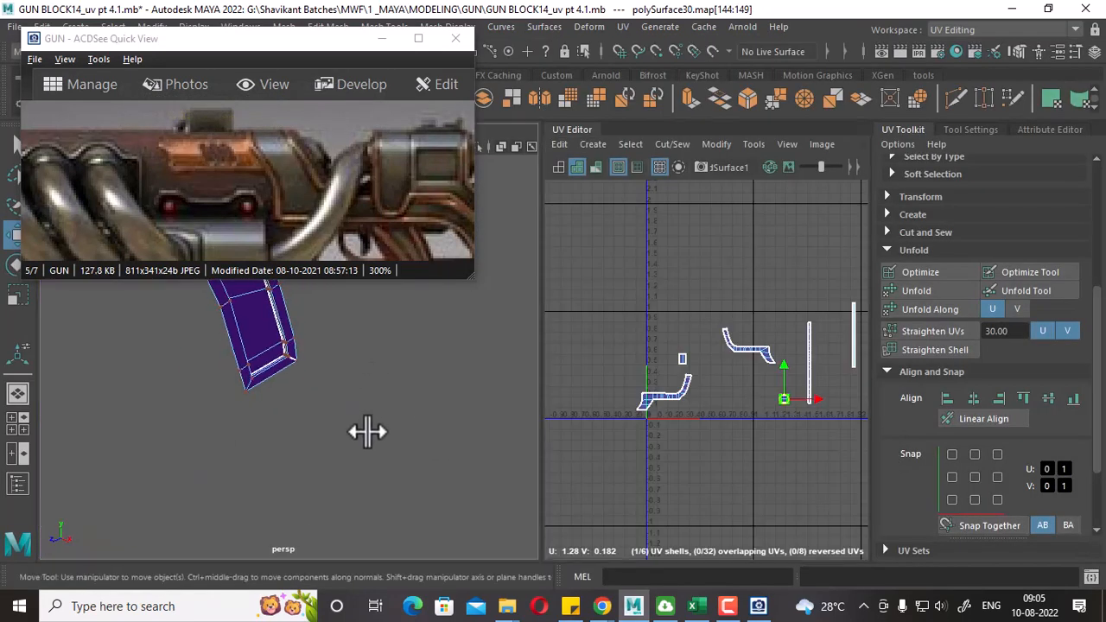
key("f")
scroll(426, 458, "down", 5)
left_click_drag(407, 424, 501, 429, "alt")
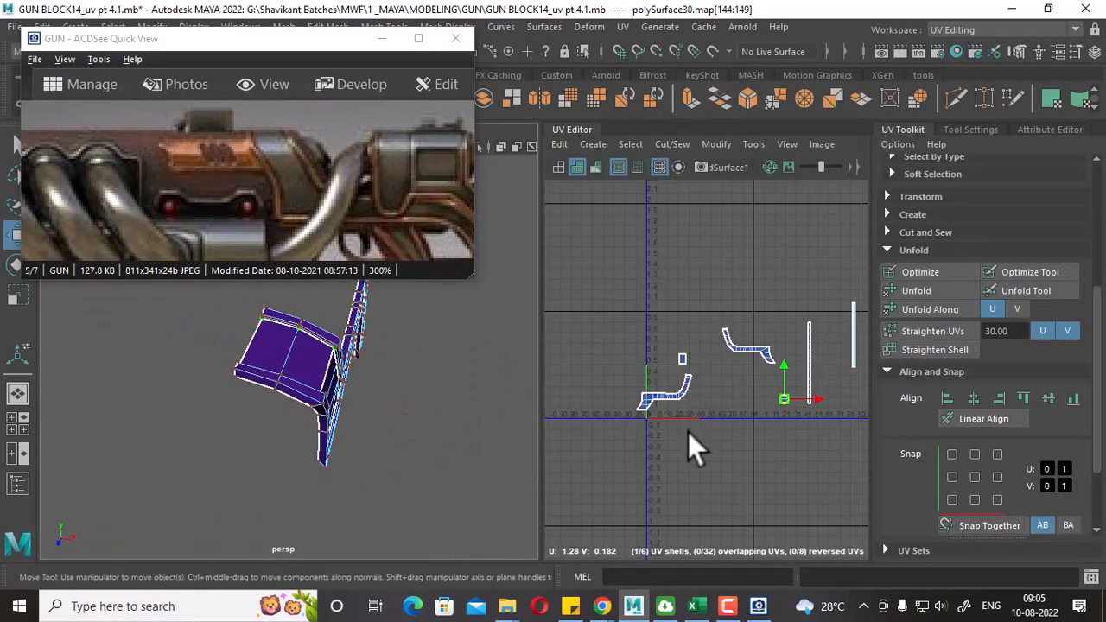
Select the small square shell's faces to examine where they adjoin the curved panel.
scroll(768, 411, "up", 4)
right_click_drag(793, 326, 796, 375)
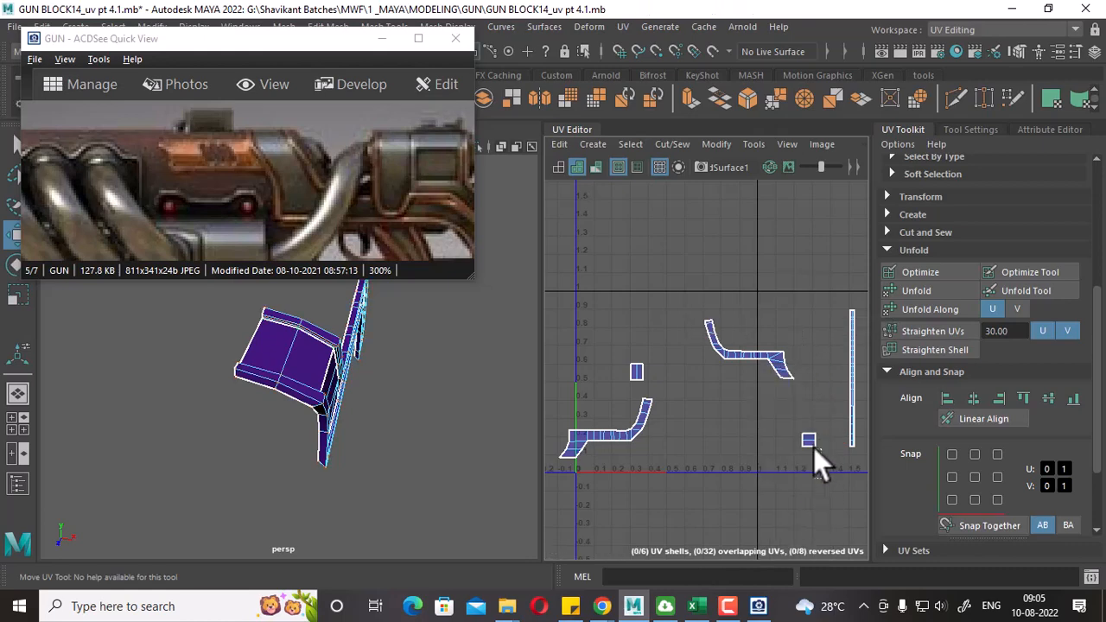
left_click_drag(822, 478, 788, 413)
left_click_drag(257, 415, 264, 425, "alt")
middle_click_drag(723, 440, 689, 481, "alt")
scroll(643, 439, "up", 4)
scroll(680, 461, "up", 3)
middle_click_drag(773, 418, 719, 376, "alt")
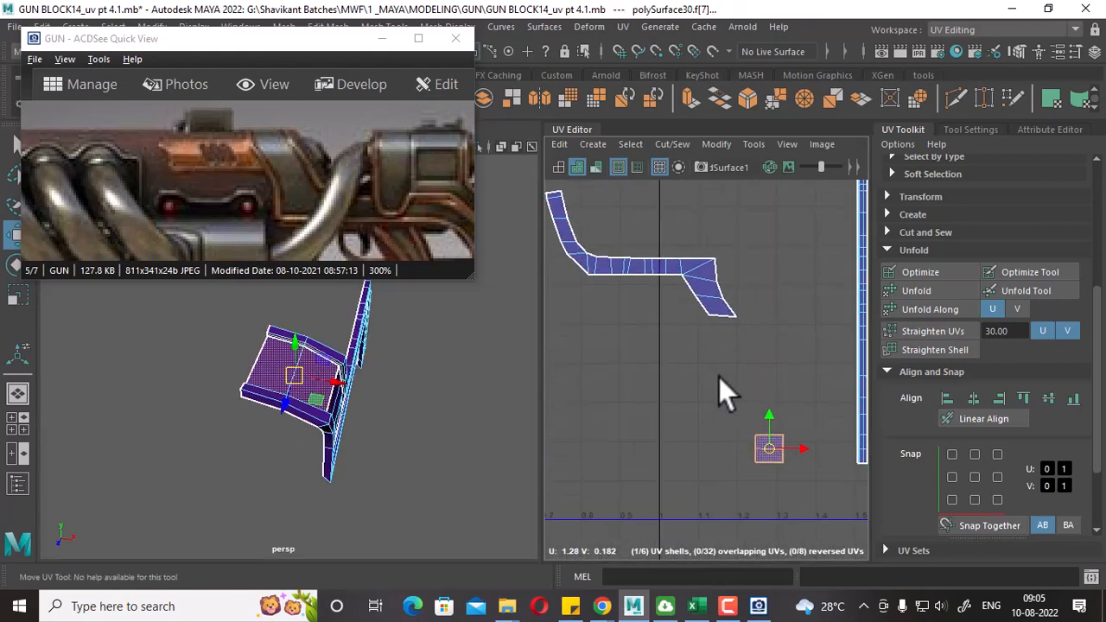
Select the edge shared by the small square shell and the curved panel's slanted end, and sew the square onto it.
left_click_drag(349, 454, 296, 421, "alt")
right_click_drag(296, 422, 314, 118)
left_click(324, 406)
right_click_drag(652, 455, 698, 361, "shift")
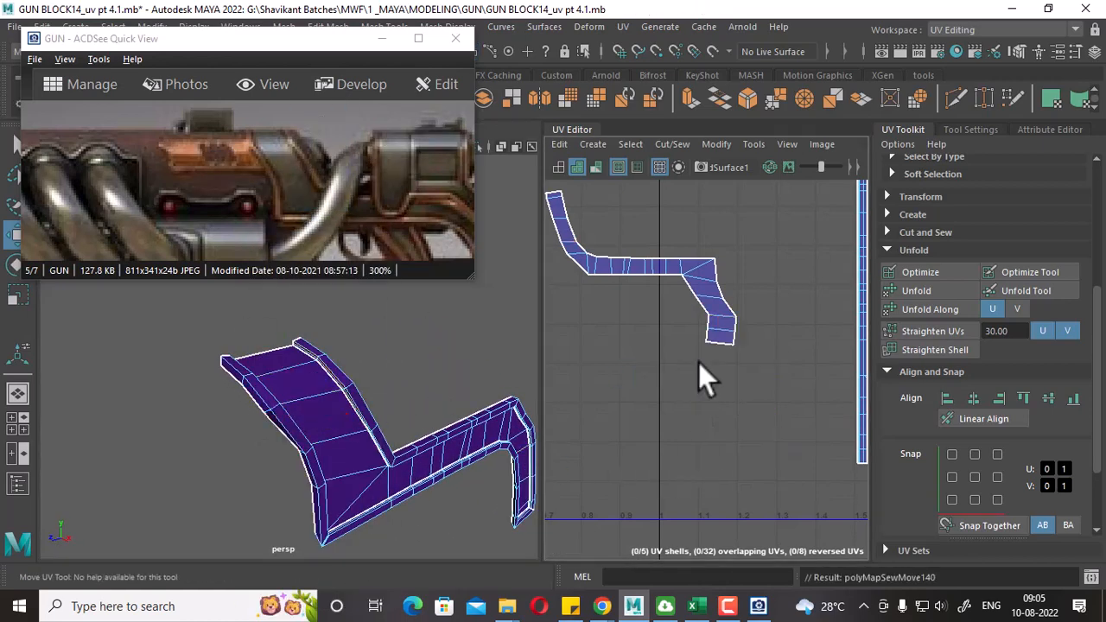
Select the remaining small rectangular shell's edges and locate where its faces adjoin the other curved panel on the model.
middle_click_drag(747, 365, 771, 410, "alt")
scroll(721, 393, "down", 5)
middle_click_drag(592, 449, 622, 477, "alt")
middle_click_drag(707, 460, 739, 453, "alt")
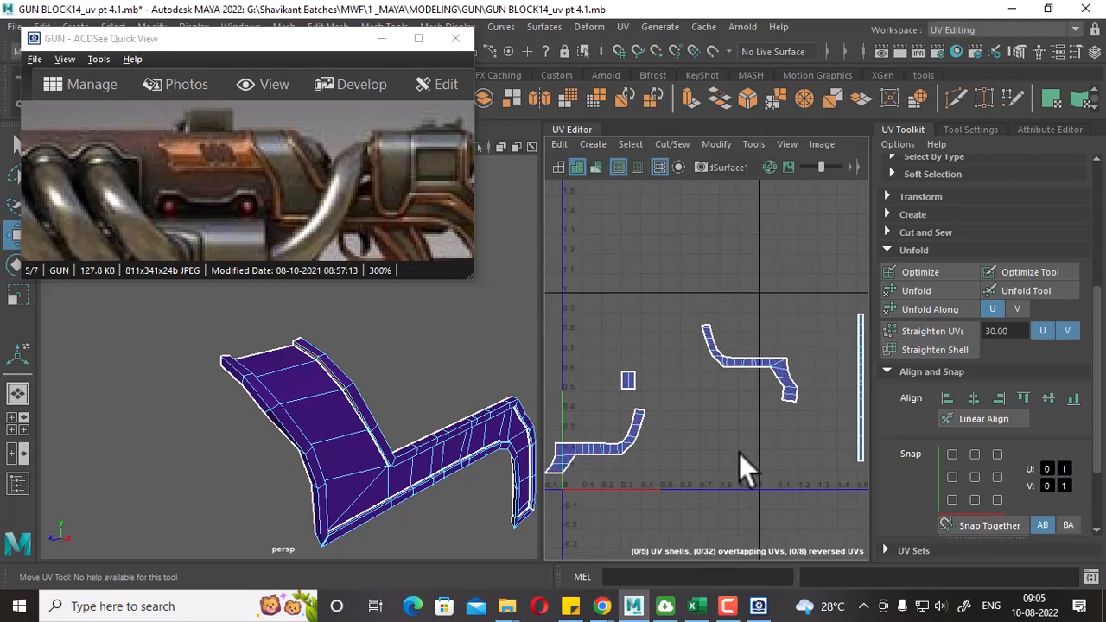
left_click_drag(646, 361, 611, 401)
left_click_drag(489, 480, 674, 438, "alt")
middle_click_drag(692, 418, 721, 423, "alt")
scroll(721, 423, "up", 5)
middle_click_drag(620, 417, 701, 412, "alt")
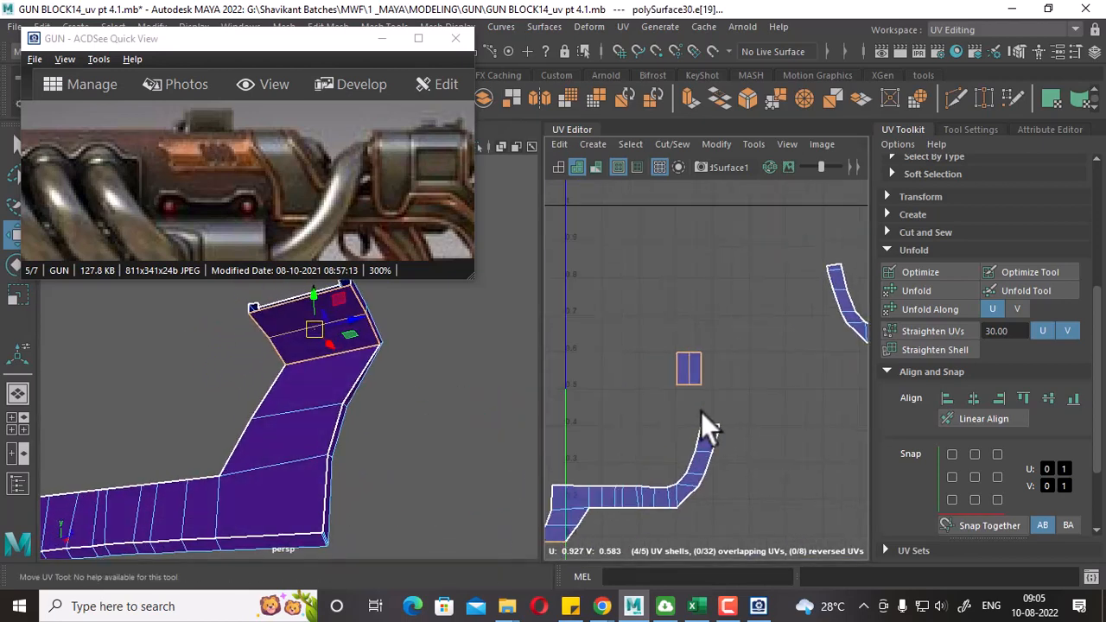
Select the edge the small rectangular shell shares with the other curved panel's slanted end, and sew the rectangle onto it.
scroll(701, 412, "up", 3)
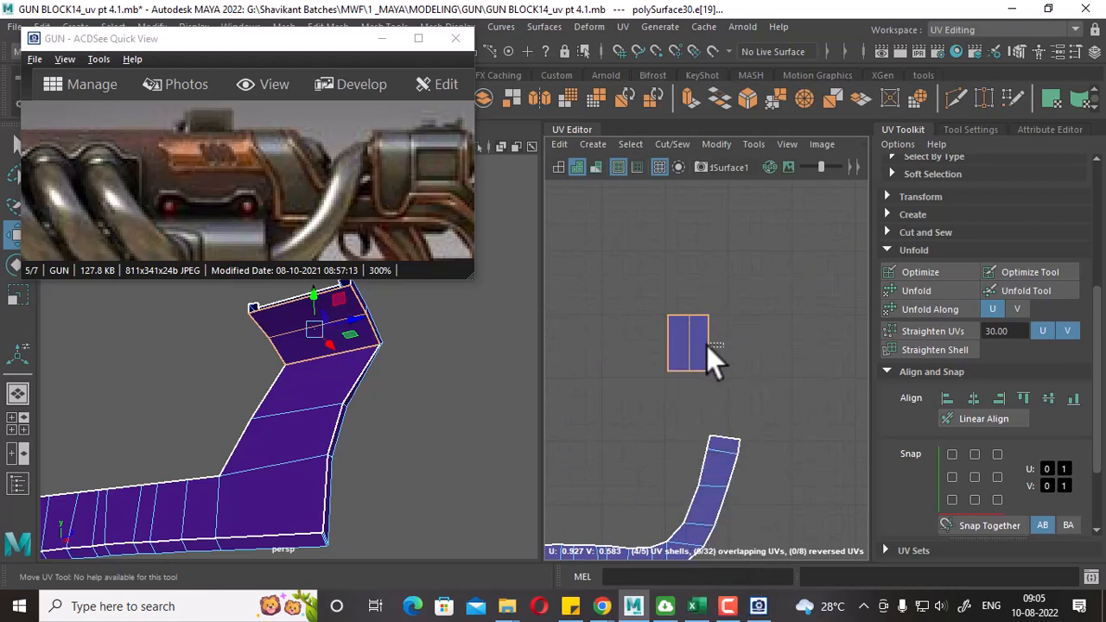
left_click_drag(707, 345, 704, 346)
right_click_drag(777, 439, 710, 286, "shift")
scroll(656, 337, "down", 5)
middle_click_drag(630, 342, 680, 392, "alt")
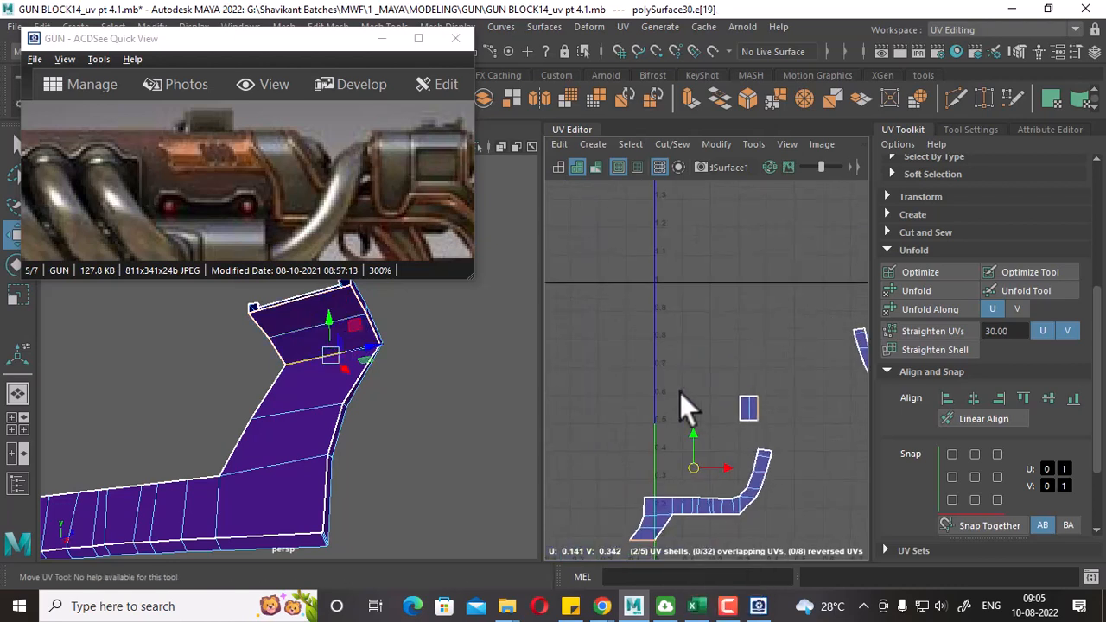
left_click(741, 407)
left_click(760, 416)
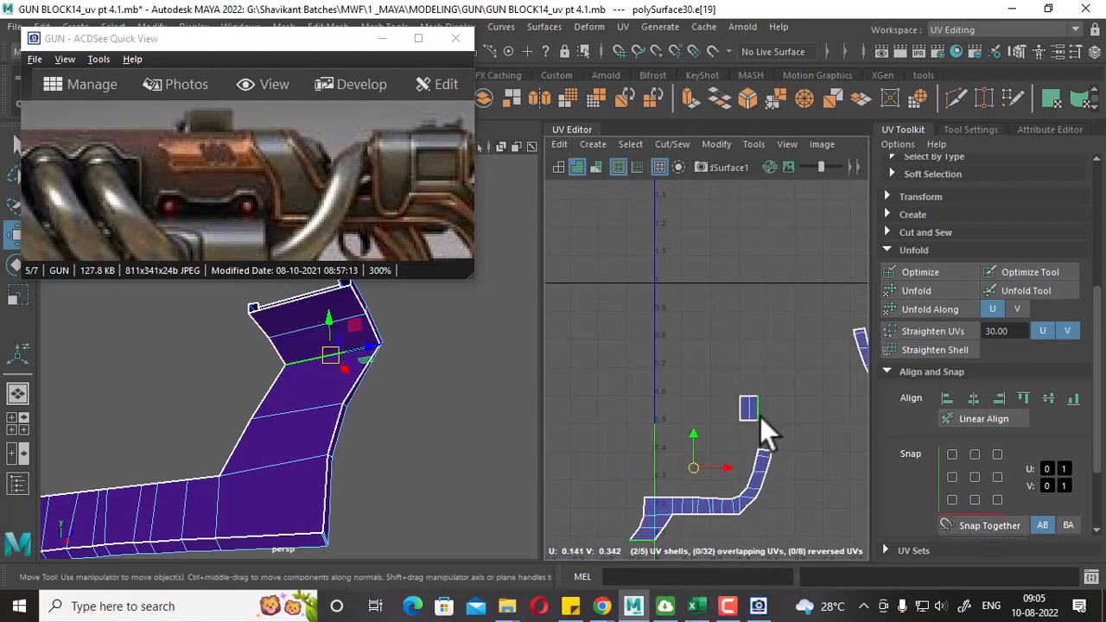
middle_click_drag(780, 506, 780, 418, "alt")
right_click_drag(780, 433, 776, 381, "shift")
left_click(776, 379)
scroll(769, 380, "down", 5)
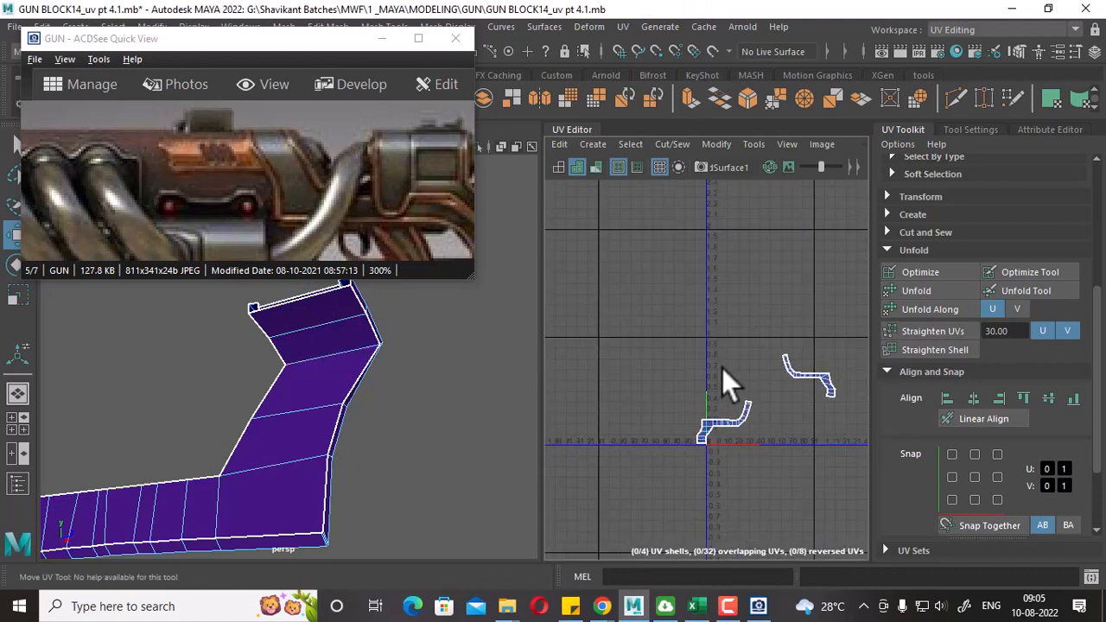
Select the UVs of all the part's shells and lay them out inside the 0 to 1 UV tile.
scroll(722, 369, "down", 3)
middle_click_drag(777, 421, 687, 369, "alt")
right_click_drag(689, 348, 744, 349)
left_click_drag(812, 251, 567, 465)
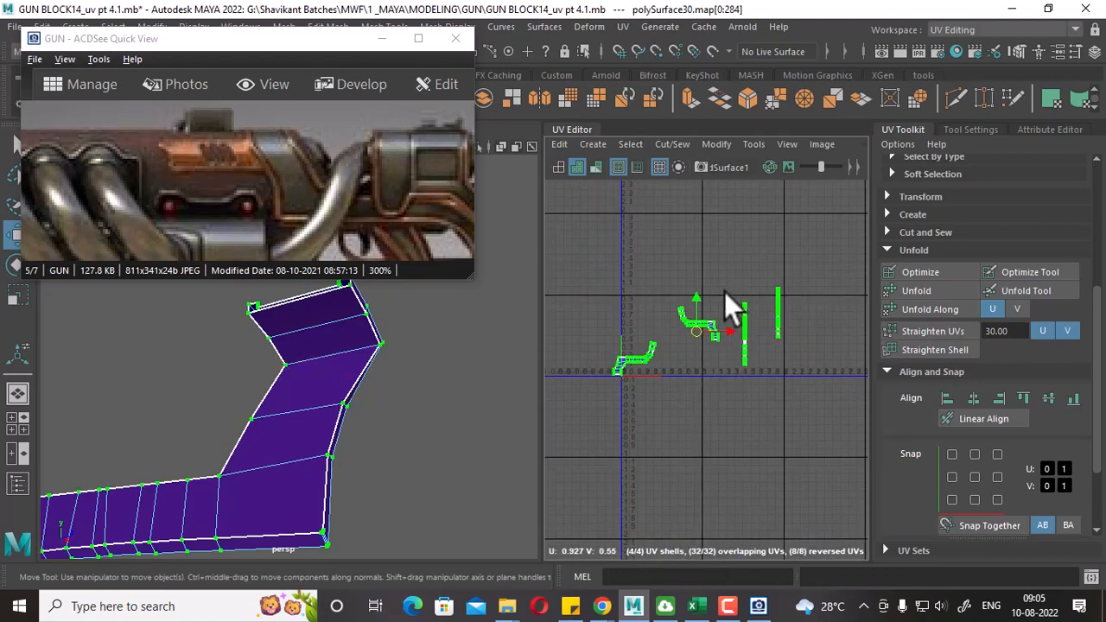
right_click_drag(724, 292, 618, 344, "shift")
key("f")
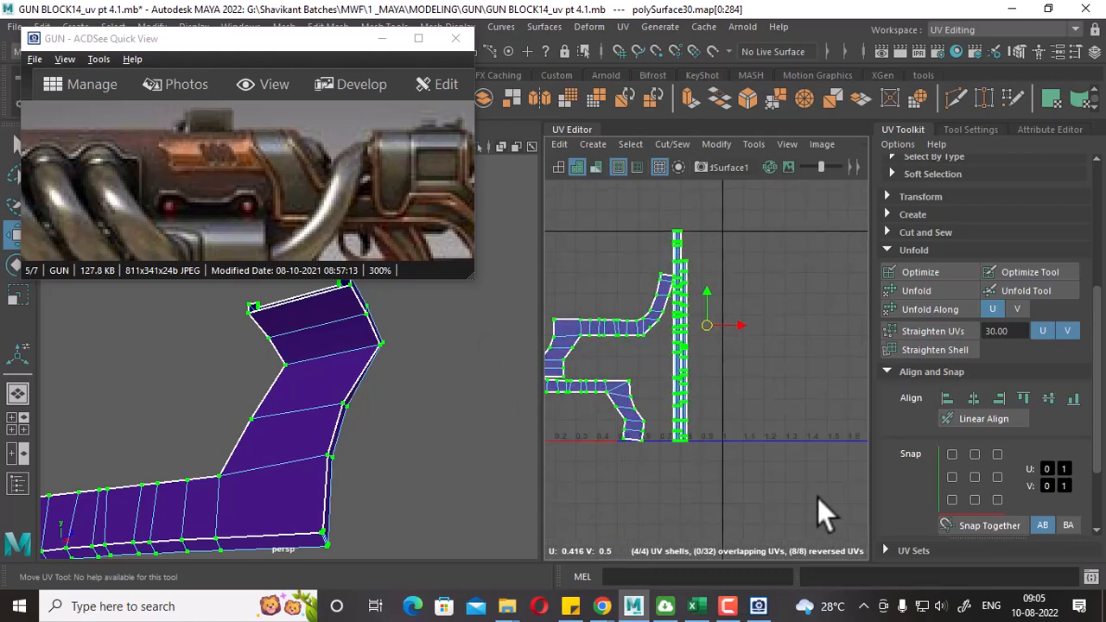
middle_click_drag(679, 410, 760, 400, "alt")
scroll(760, 400, "up", 4)
Return to object selection, reselect the gun part, and examine its curved profile from several sides.
left_click_drag(249, 499, 287, 452, "alt")
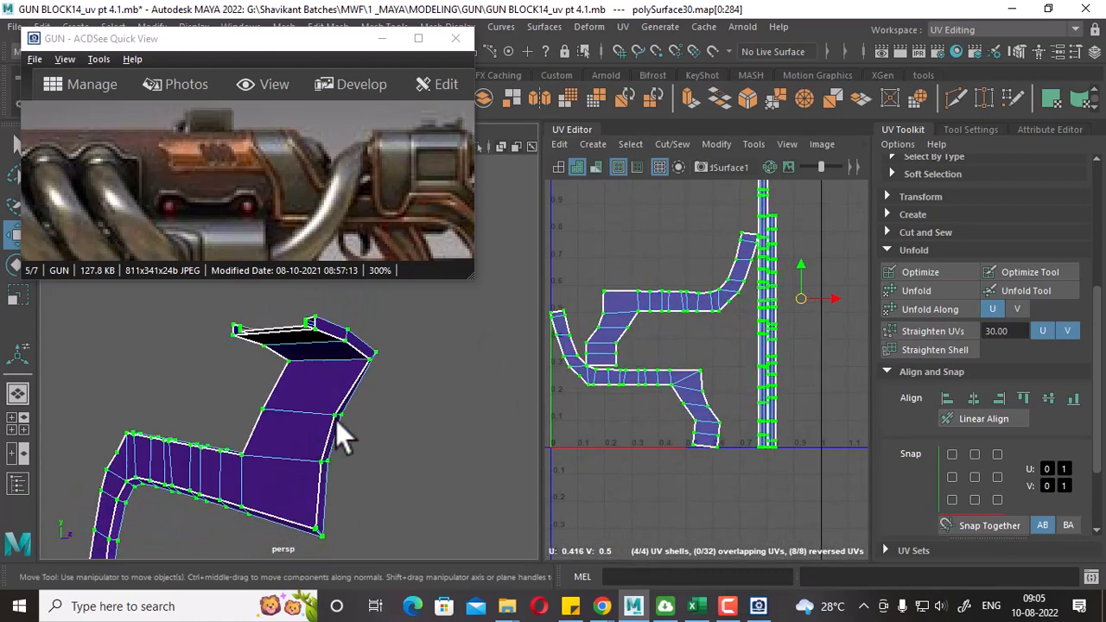
left_click_drag(333, 423, 78, 436, "alt")
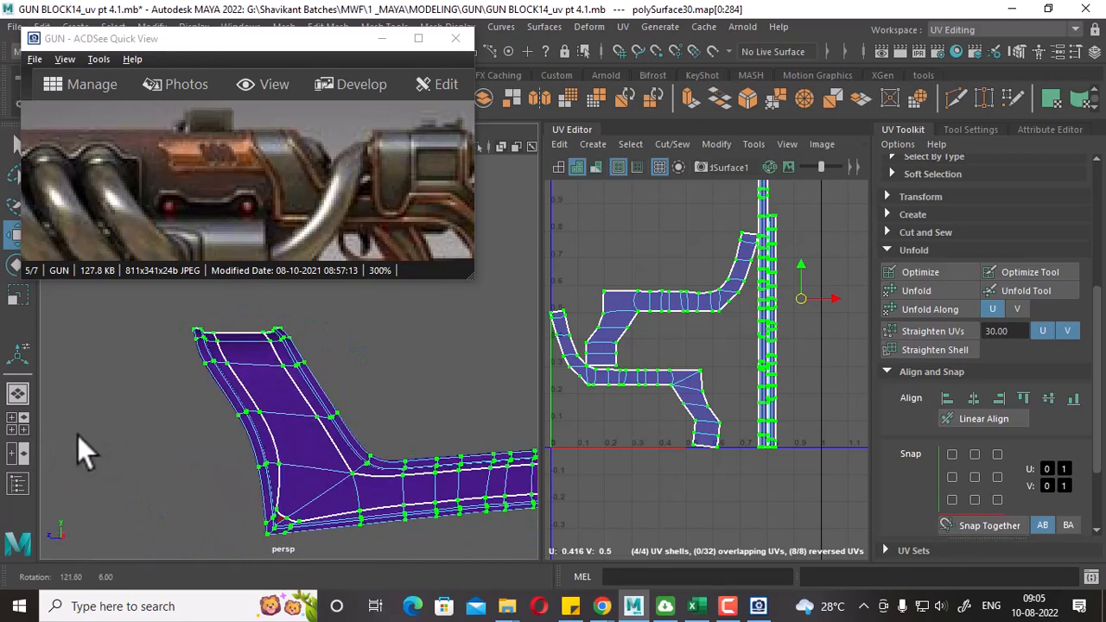
right_click_drag(243, 403, 335, 136)
left_click(346, 396)
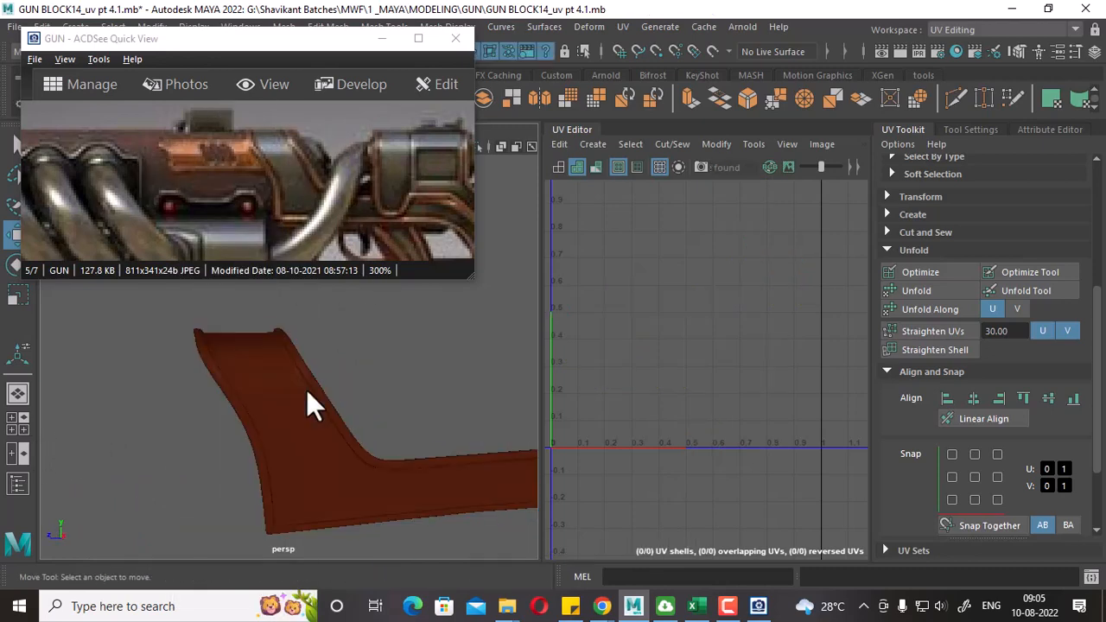
left_click_drag(264, 436, 387, 414, "alt")
left_click_drag(289, 432, 303, 450, "alt")
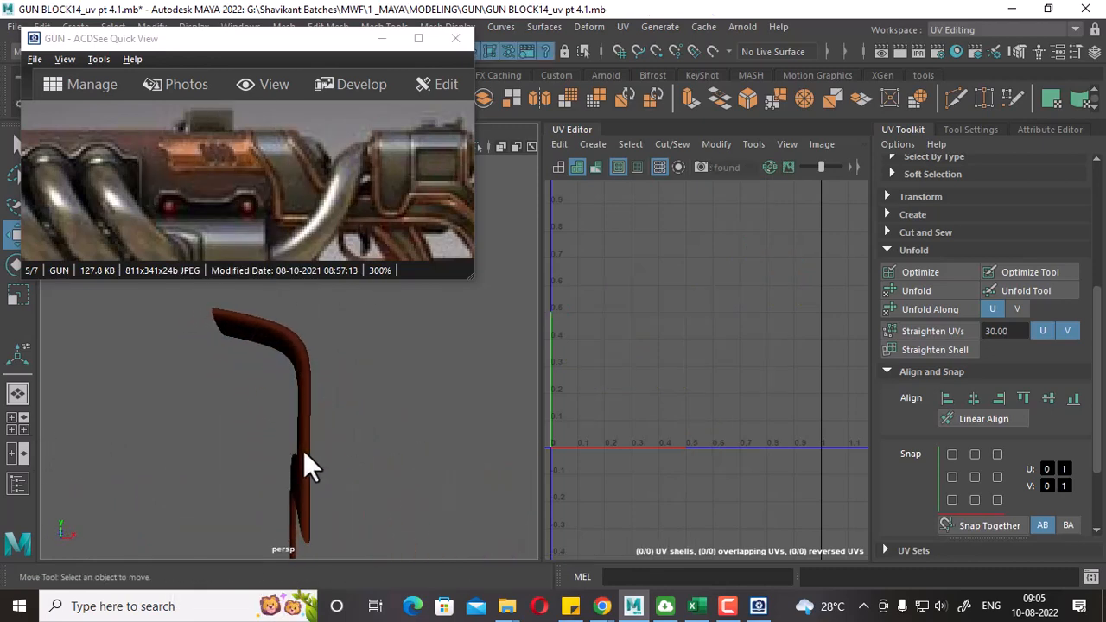
left_click(303, 450)
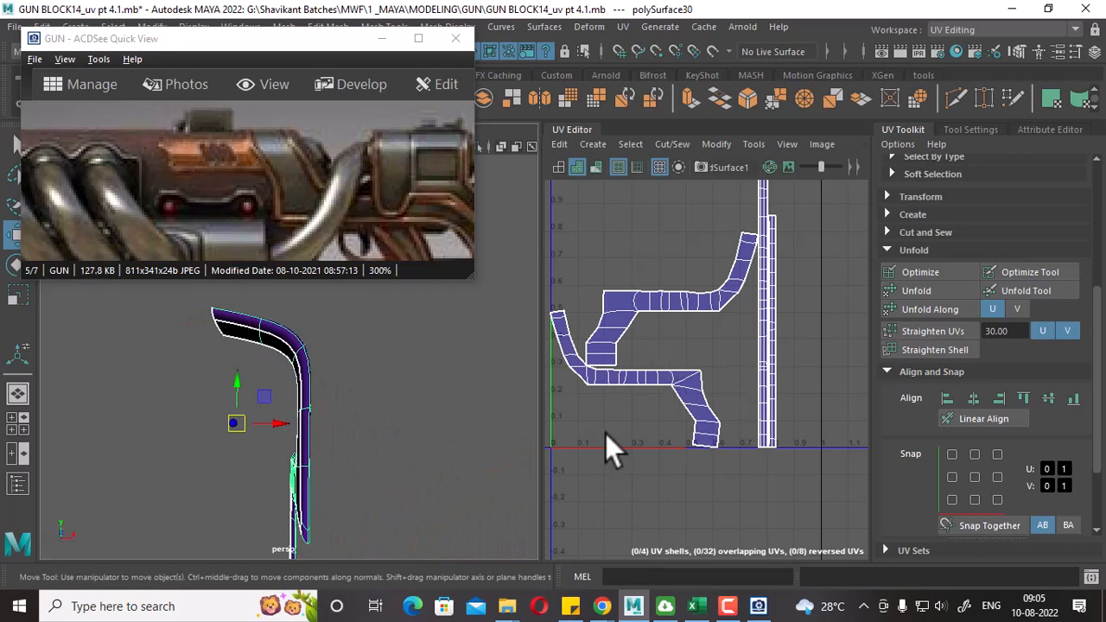
left_click_drag(511, 492, 457, 466, "alt")
Select the lower panel shell's UVs, extend the selection to the whole shell, and examine the surface it covers on the model.
right_click_drag(679, 360, 760, 361)
left_click_drag(718, 350, 668, 407)
right_click_drag(672, 396, 728, 397)
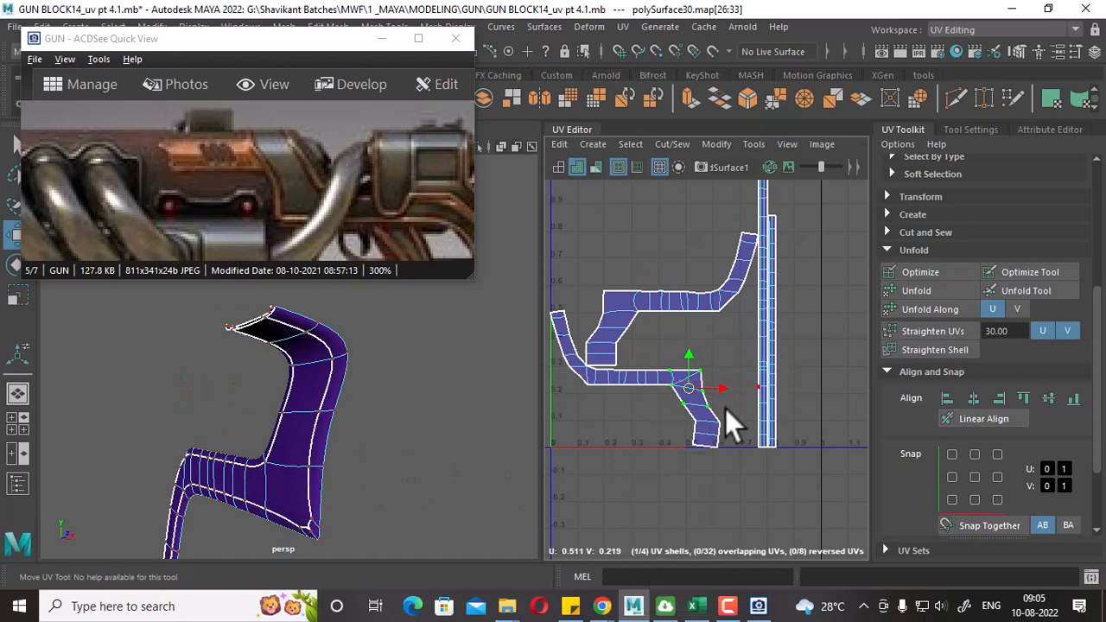
left_click_drag(736, 429, 686, 480)
right_click_drag(685, 444, 794, 367, "ctrl")
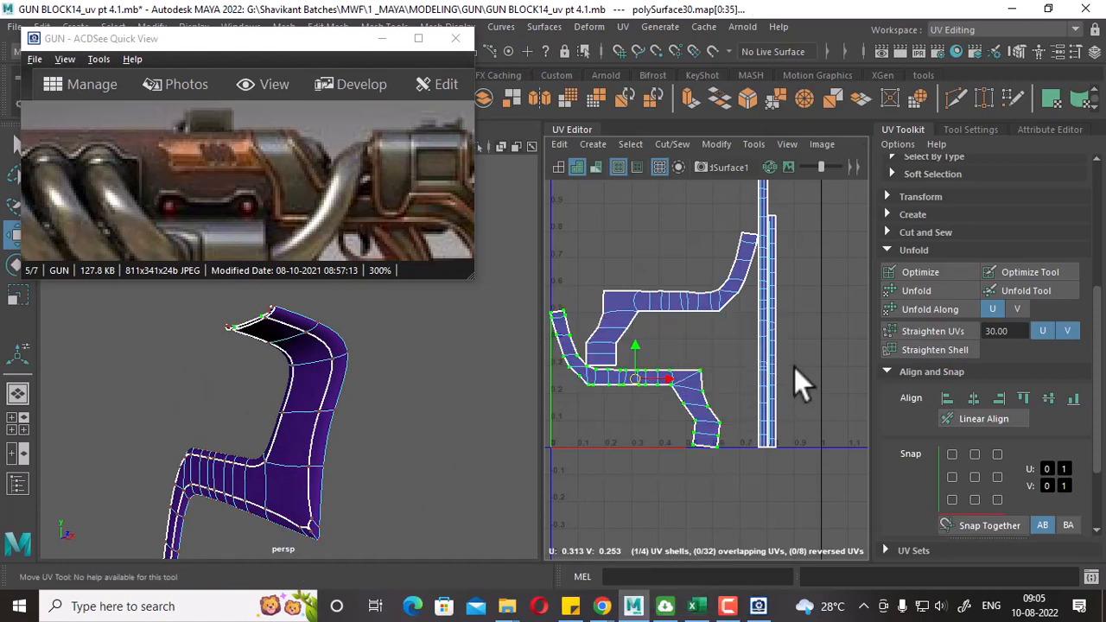
left_click_drag(340, 467, 112, 489, "alt")
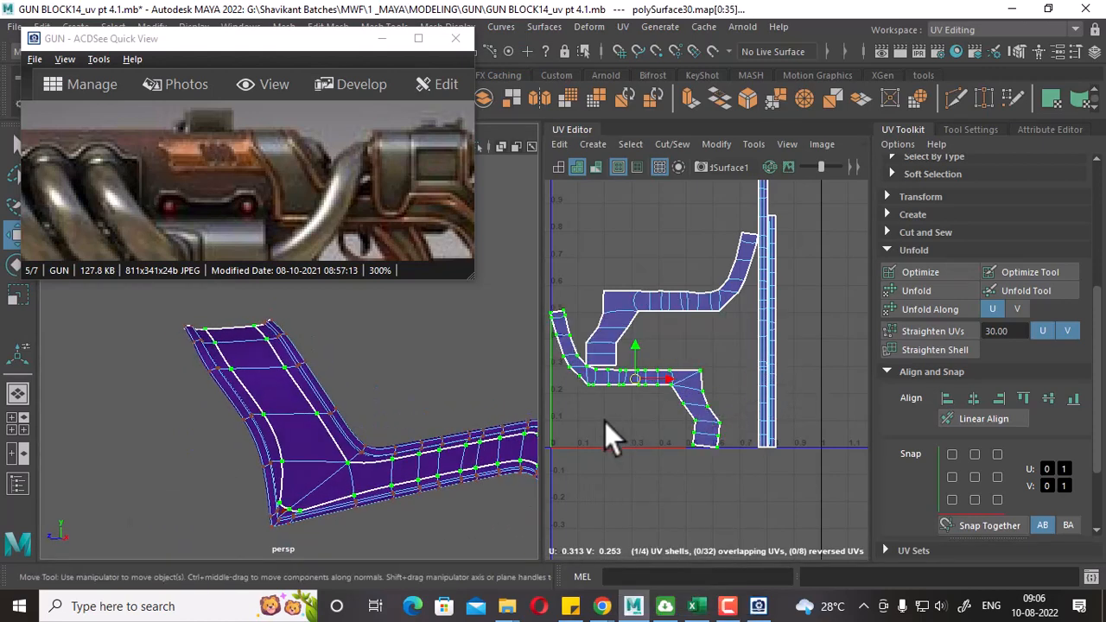
Compare the panel's curved upper end with smooth mesh preview off and on to check its UV borders.
left_click_drag(332, 418, 277, 417, "alt")
right_click_drag(276, 418, 286, 451, "alt")
middle_click_drag(286, 451, 347, 477, "alt")
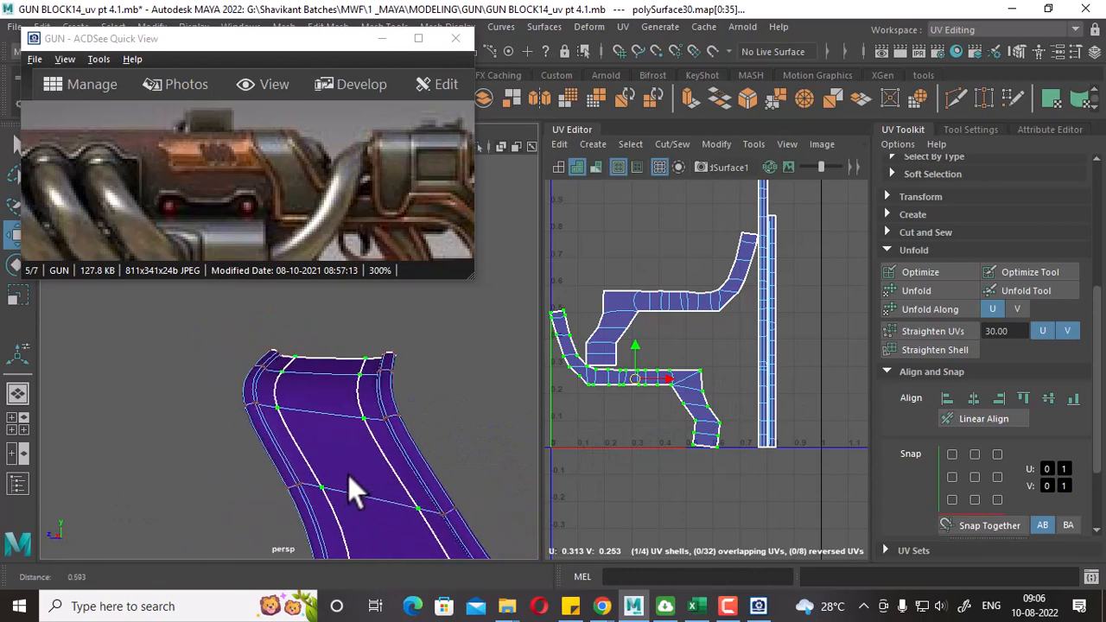
right_click_drag(349, 478, 370, 508, "alt")
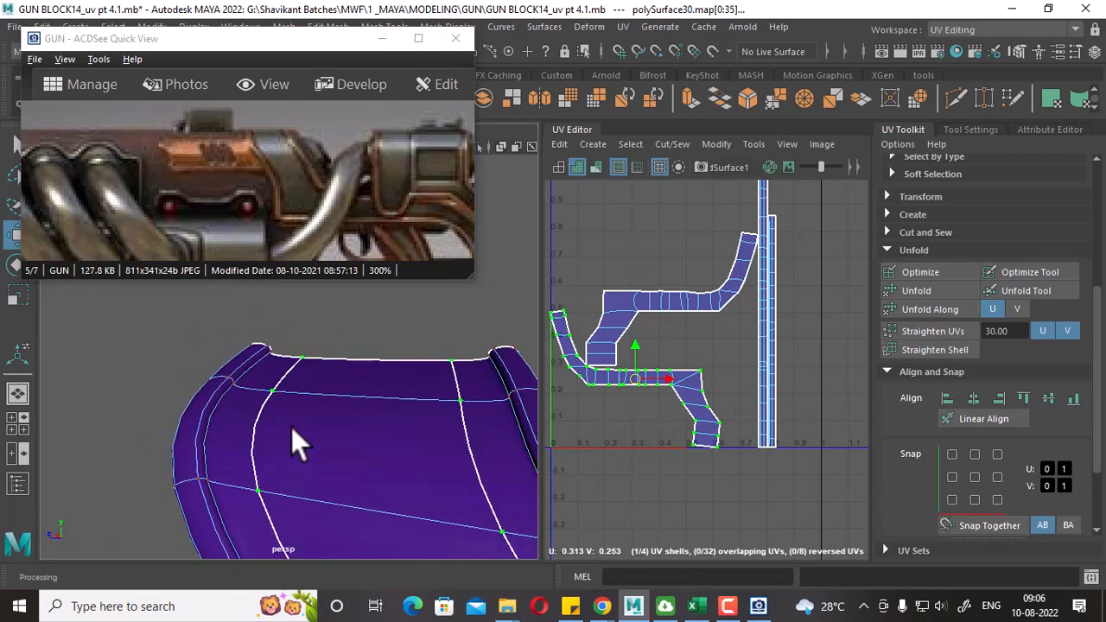
key("1")
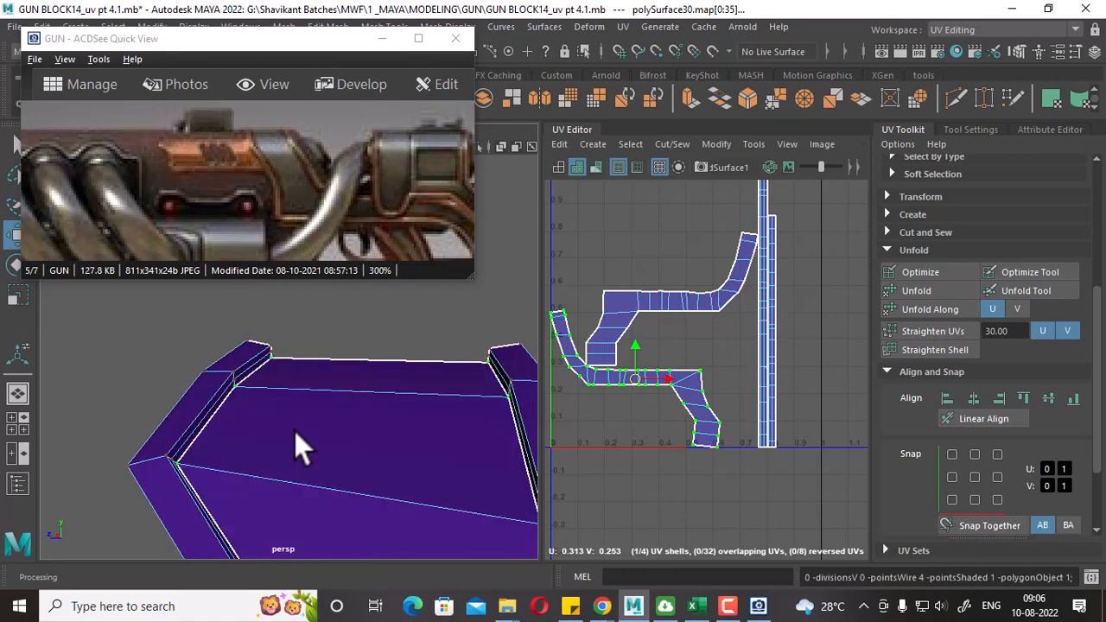
key("3")
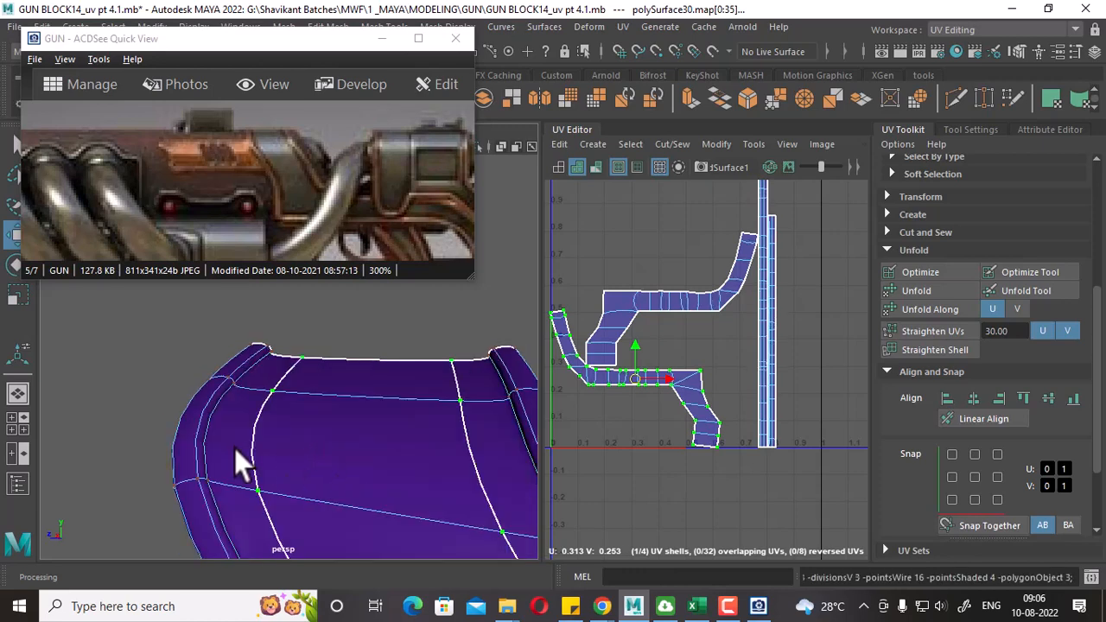
Assign the existing pasted__color_checker material to the gun part and display its texture on the model.
right_click_drag(275, 439, 473, 560)
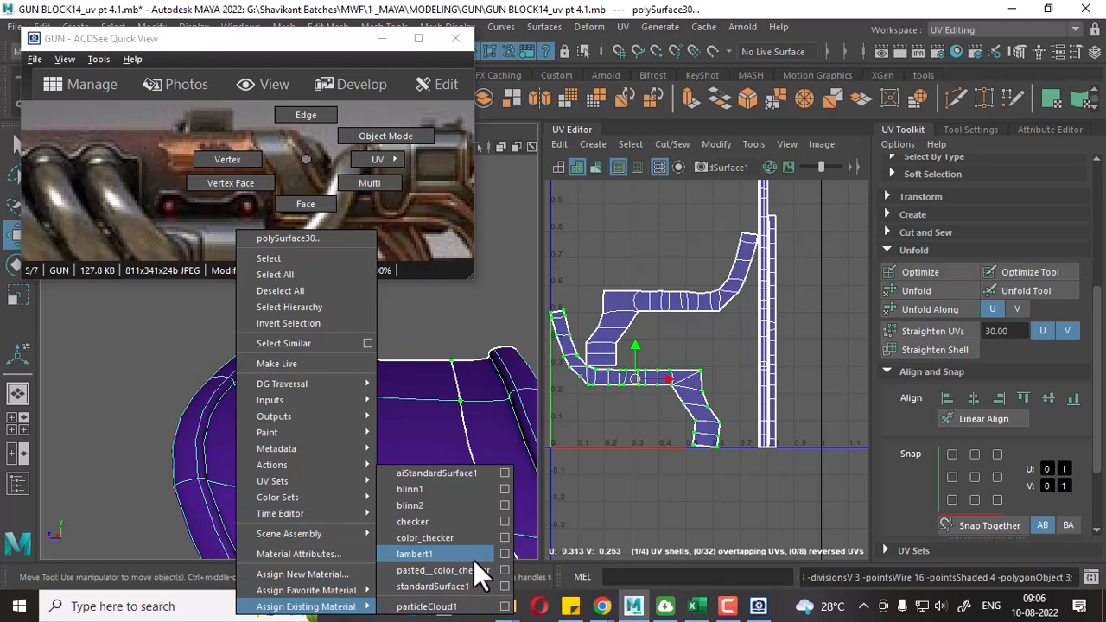
right_click_drag(474, 560, 466, 567)
key("6")
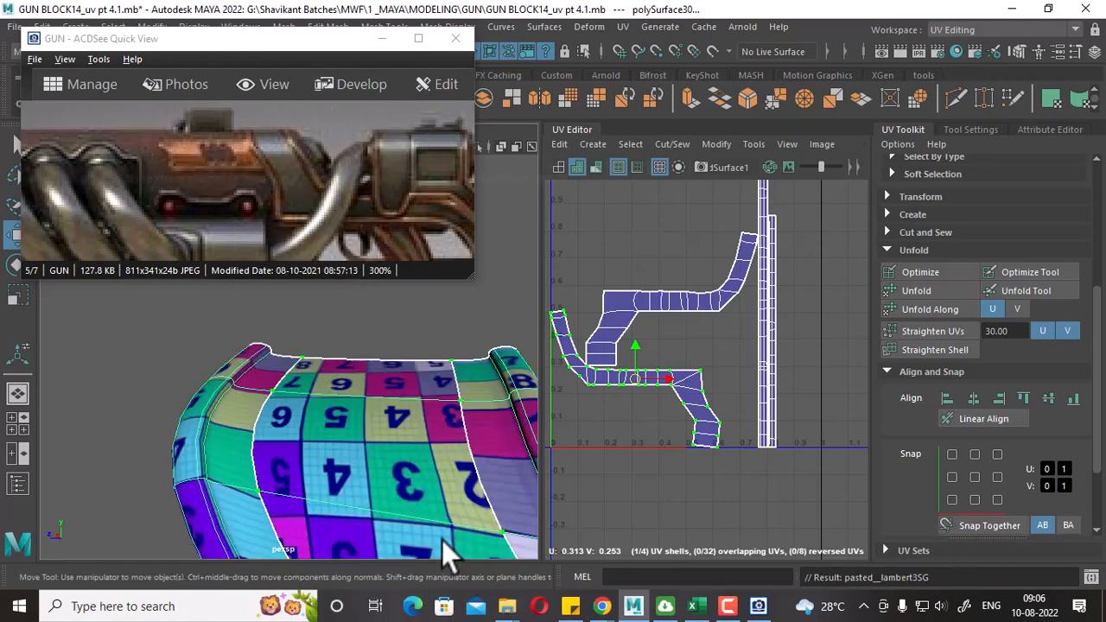
mouse_move(414, 506)
left_mouse_down("alt")
mouse_move(388, 484)
mouse_move(346, 396)
left_mouse_up("alt")
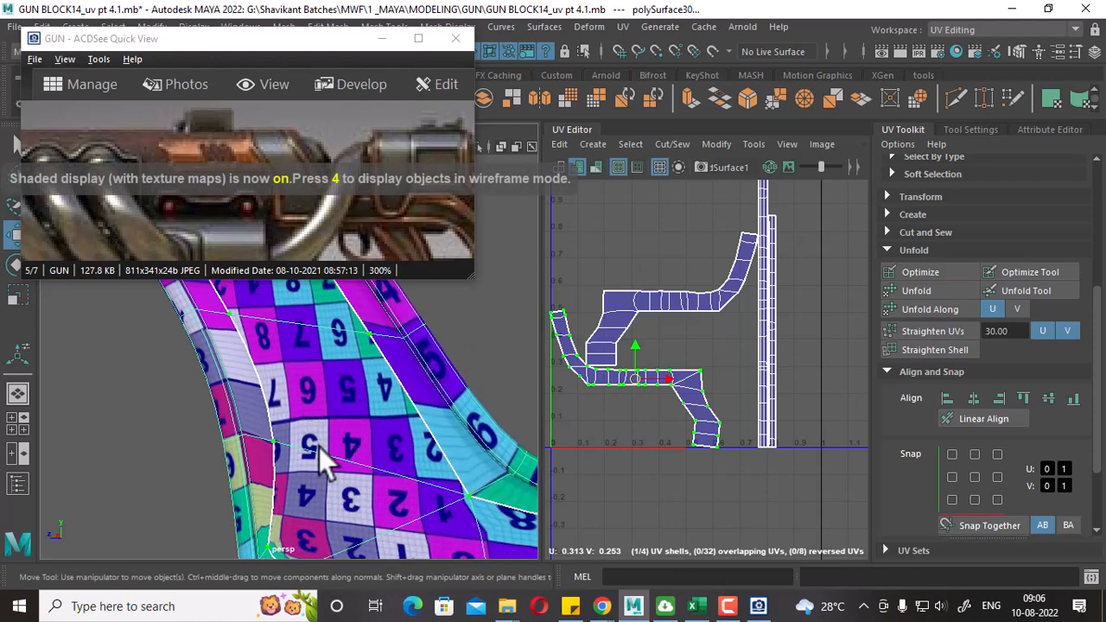
left_click_drag(321, 452, 420, 407, "alt")
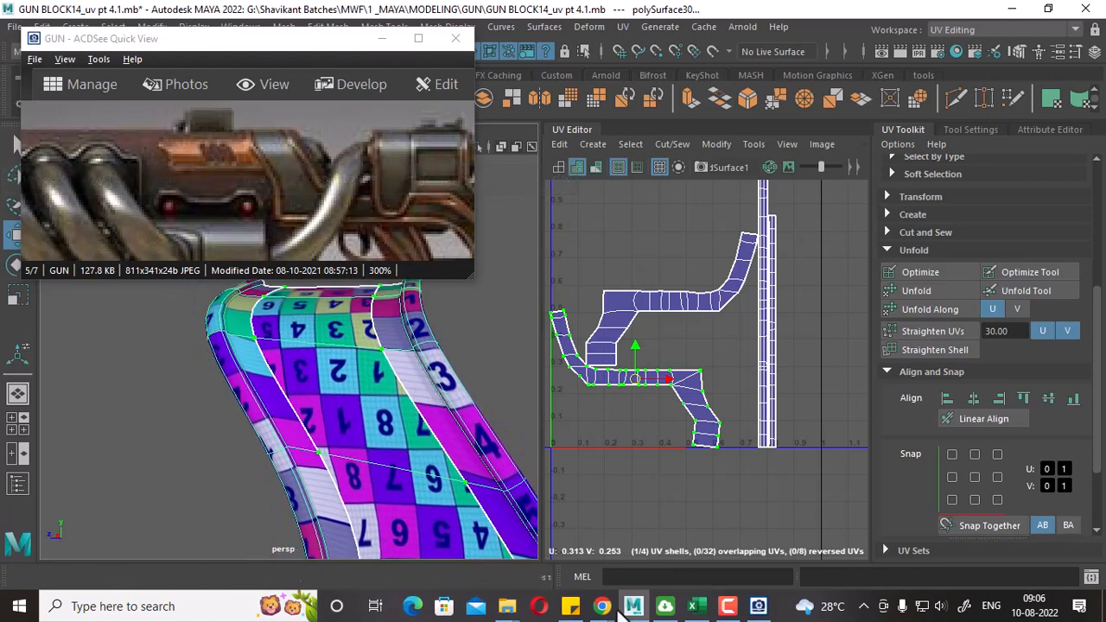
left_click(728, 610)
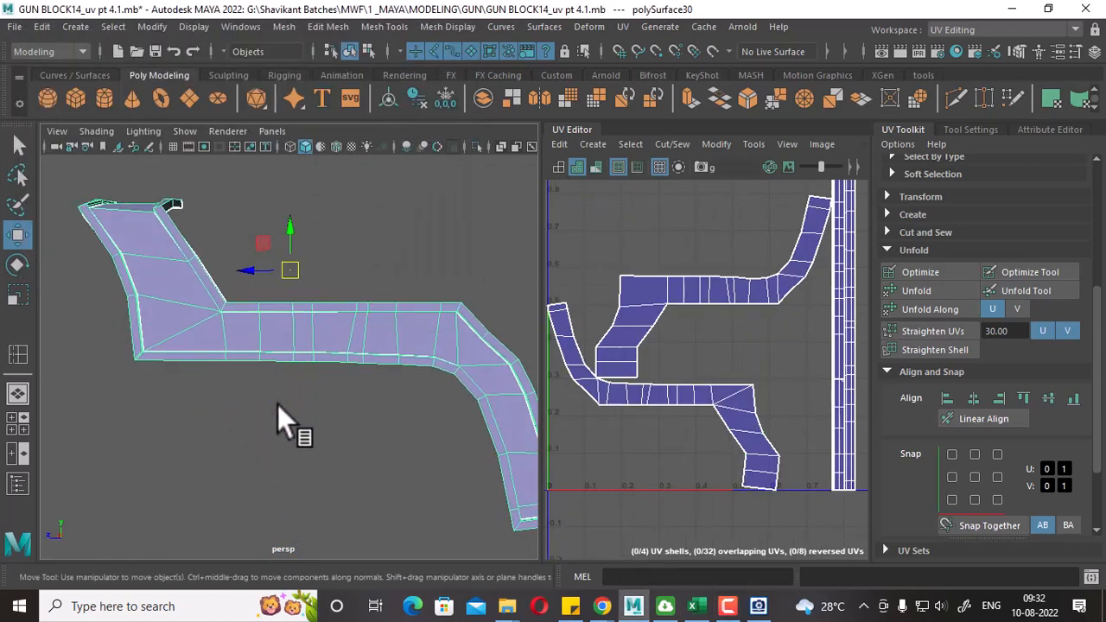
Display the checker texture on the gun part and examine its distortion around the inner corner and border strips.
left_click_drag(278, 404, 315, 383, "alt")
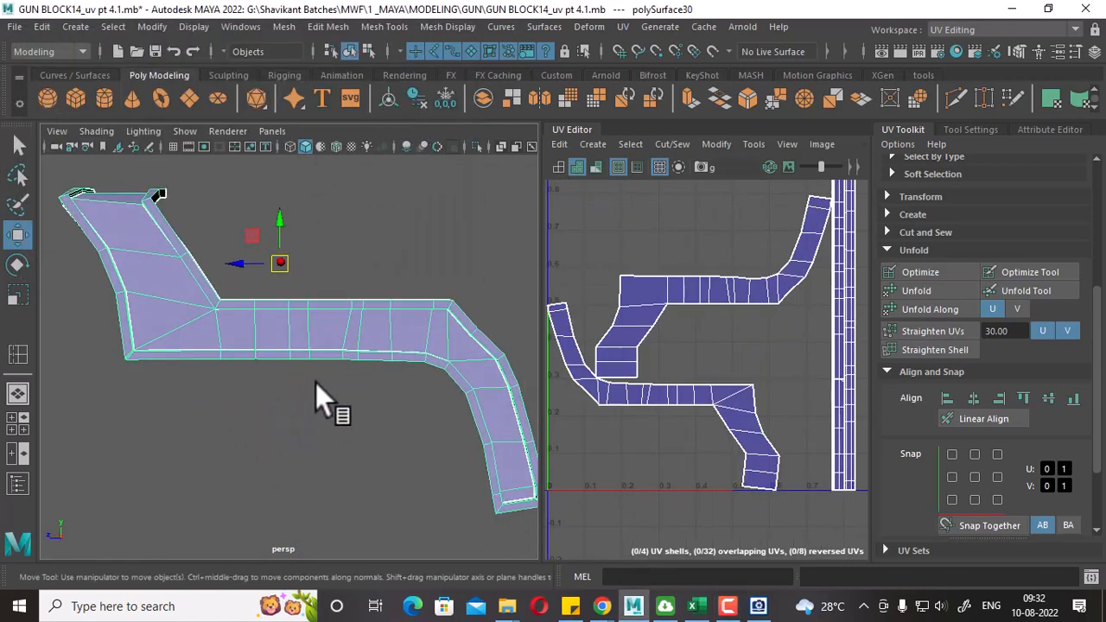
key("4")
key("6")
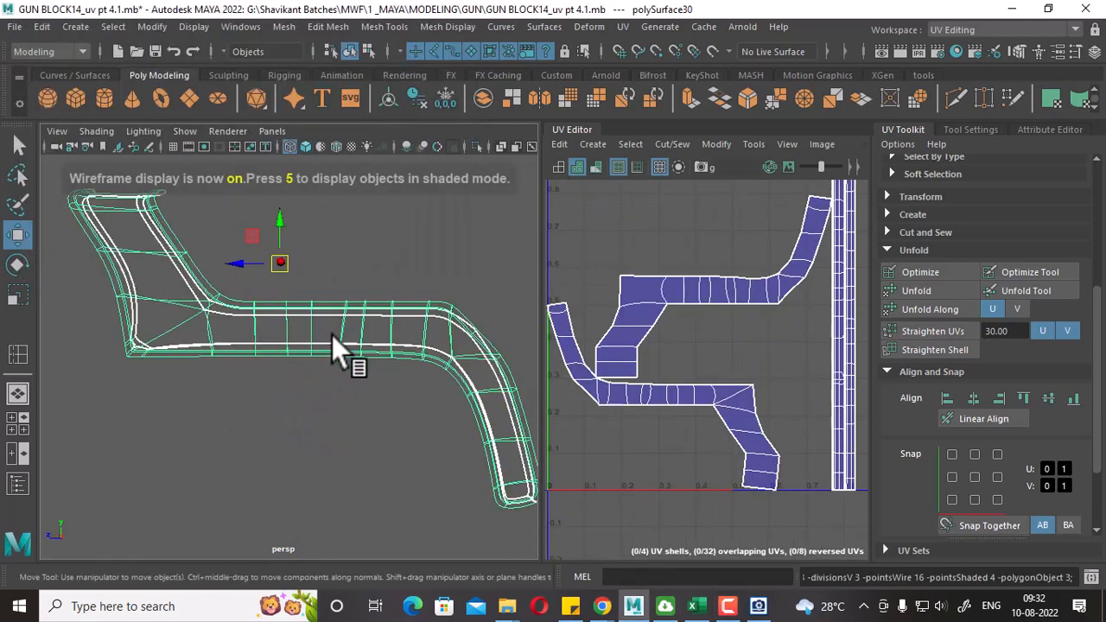
scroll(290, 396, "up", 3)
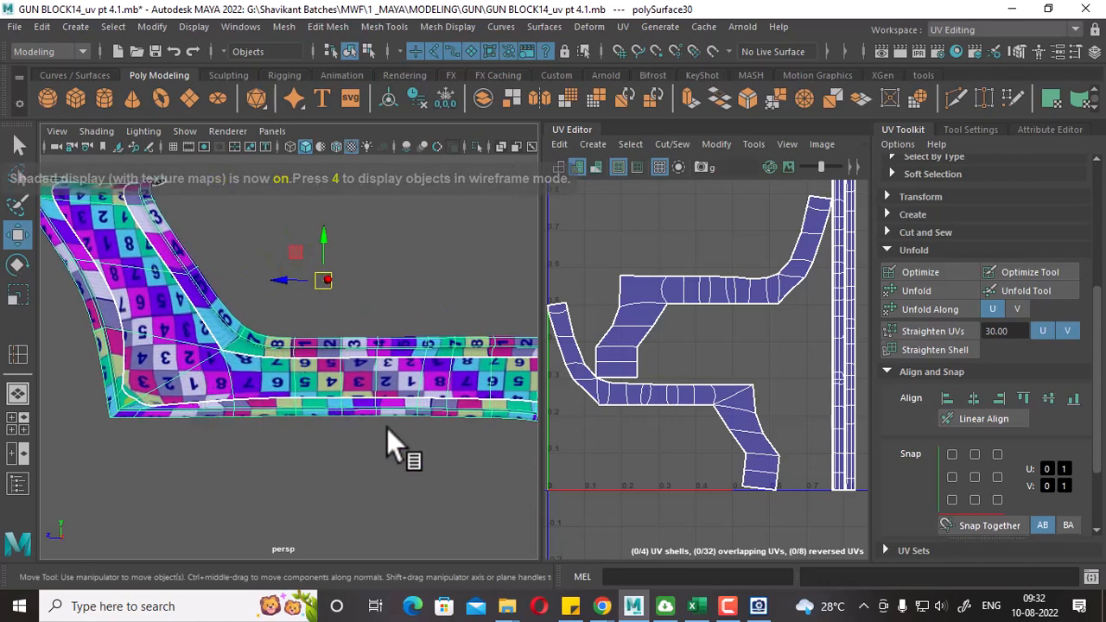
mouse_move(386, 427)
left_mouse_down("alt")
mouse_move(330, 432)
mouse_move(361, 430)
left_mouse_up("alt")
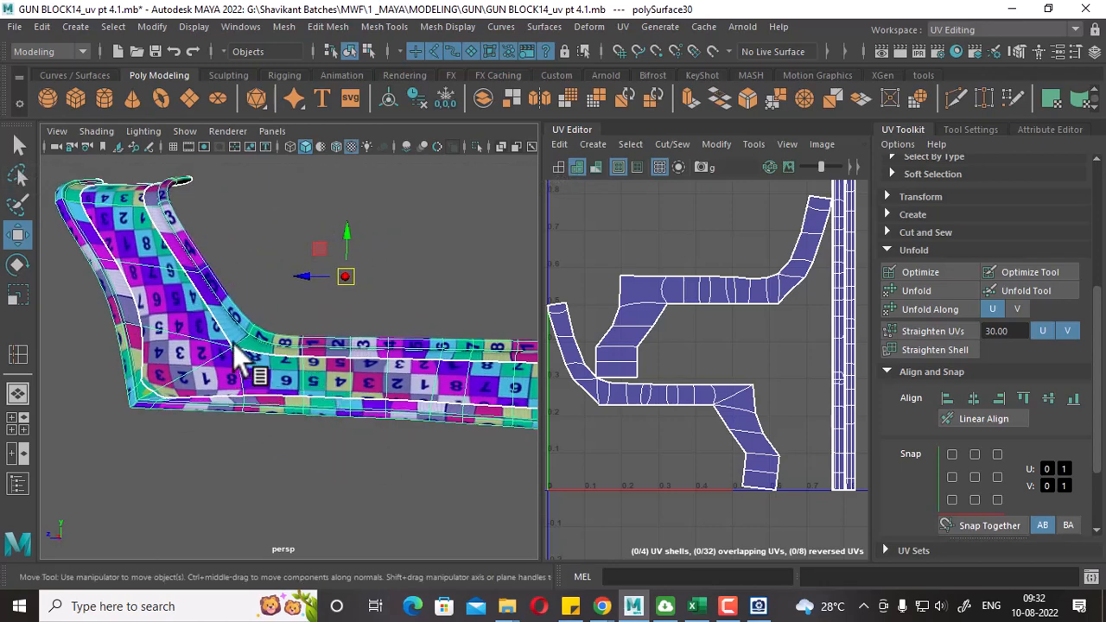
left_click_drag(247, 358, 346, 358, "alt")
scroll(333, 385, "up", 4)
scroll(346, 358, "up", 1)
scroll(379, 384, "down", 2)
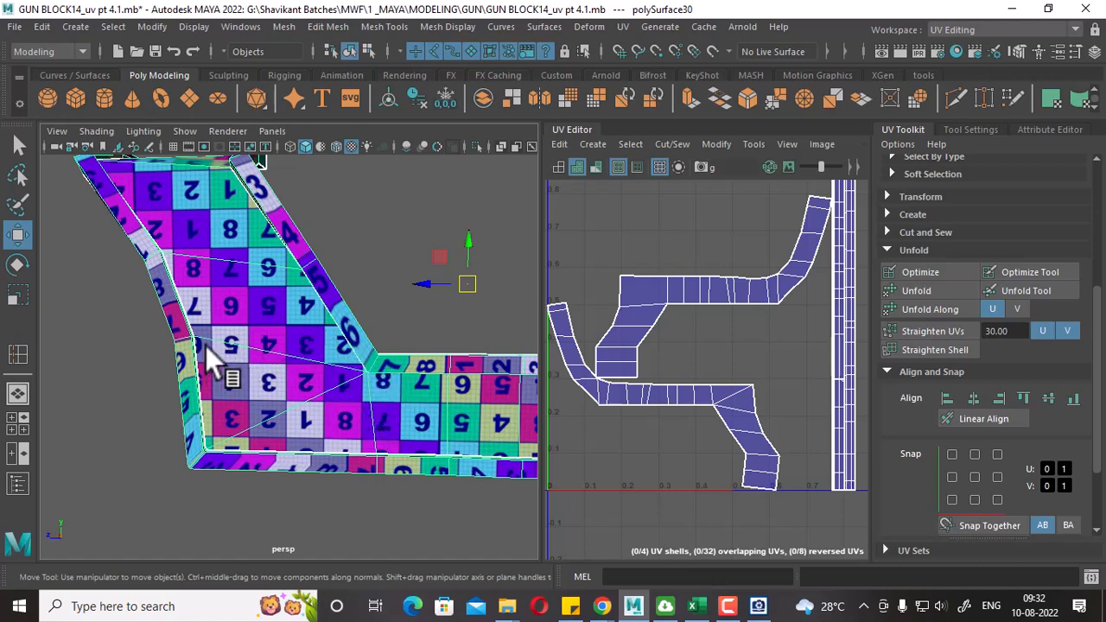
Split the edge ring crossing the slanted arm just above the inner corner, adding an edge loop midway along that section.
right_click_drag(322, 159, 320, 120)
scroll(338, 313, "up", 2)
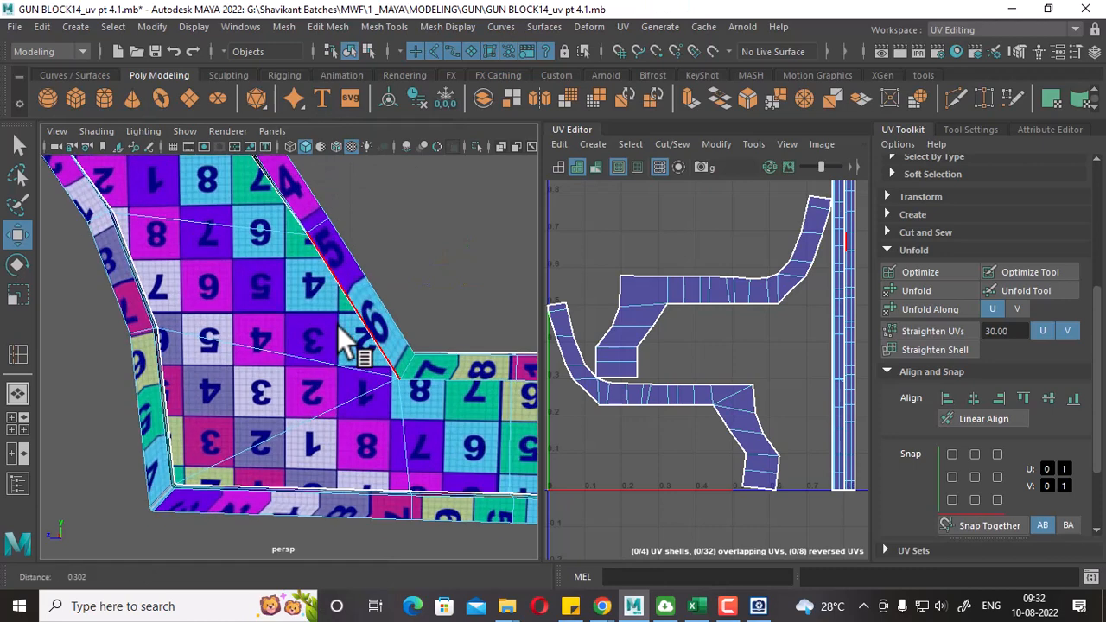
scroll(337, 326, "up", 1)
left_click(361, 315)
right_click_drag(390, 267, 239, 318, "ctrl")
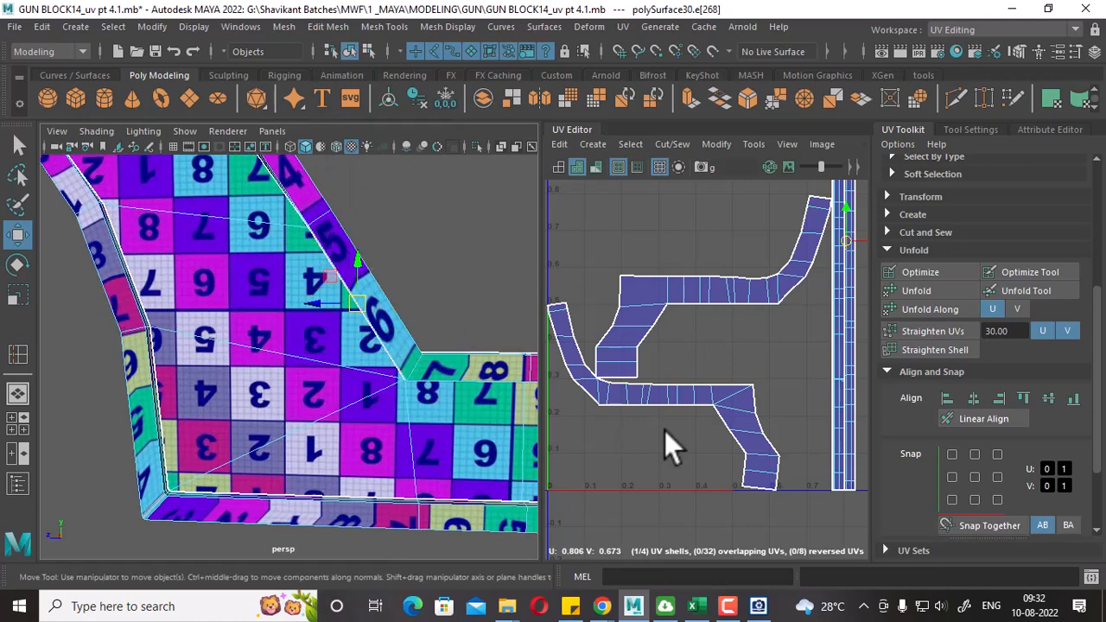
Try deleting the edge that crosses the slanted arm from its outer bend to the inner corner.
left_click(404, 425)
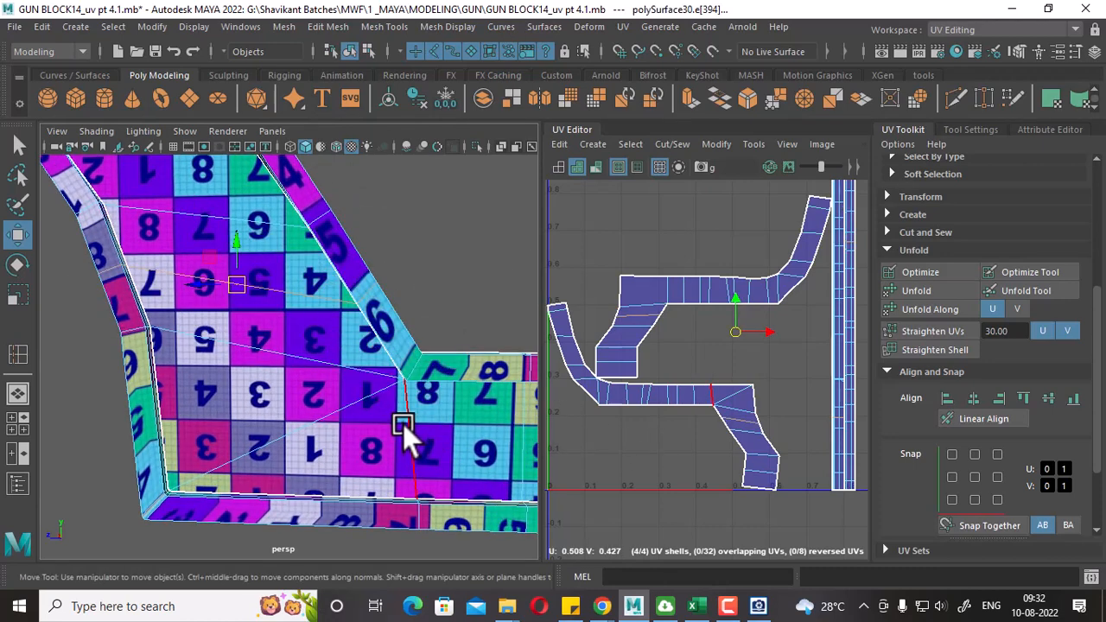
left_click(342, 363)
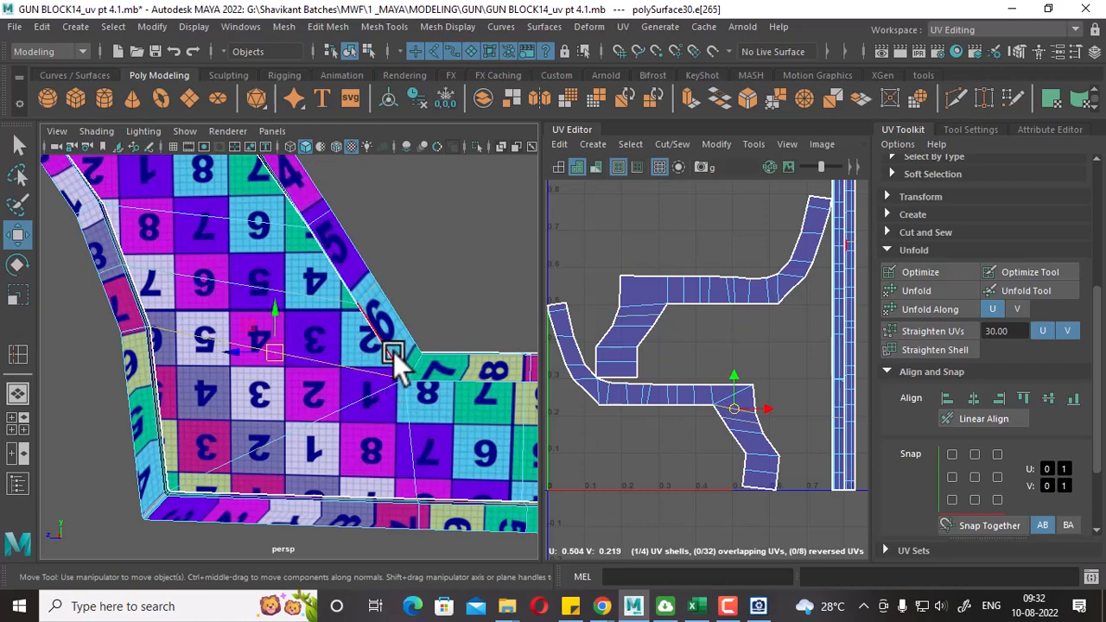
left_click_drag(393, 352, 414, 276, "alt")
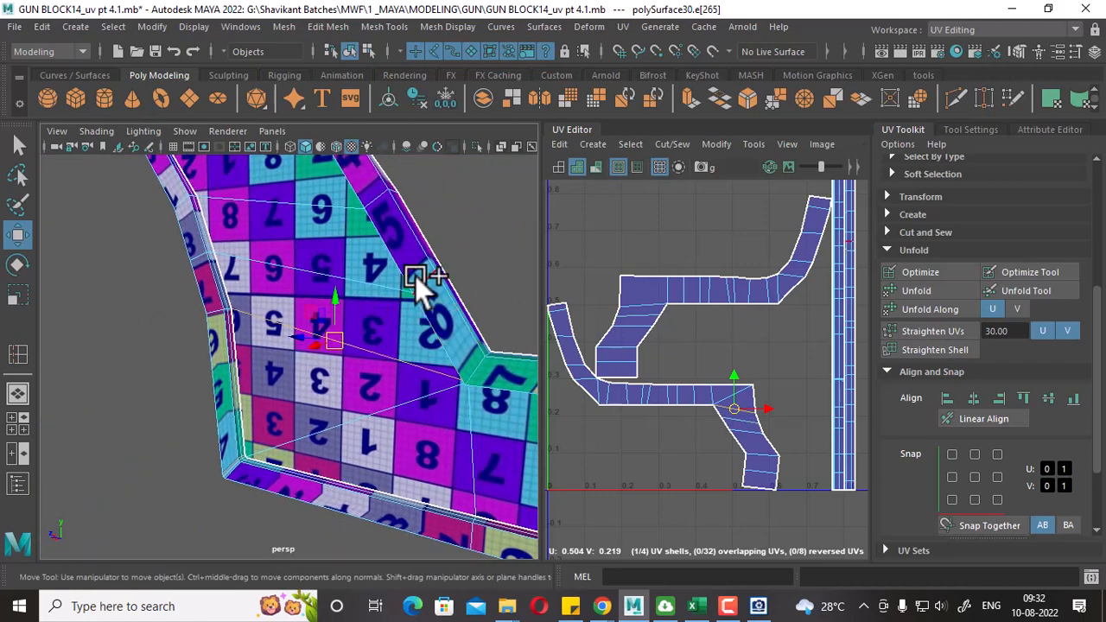
right_click_drag(415, 275, 353, 299, "shift")
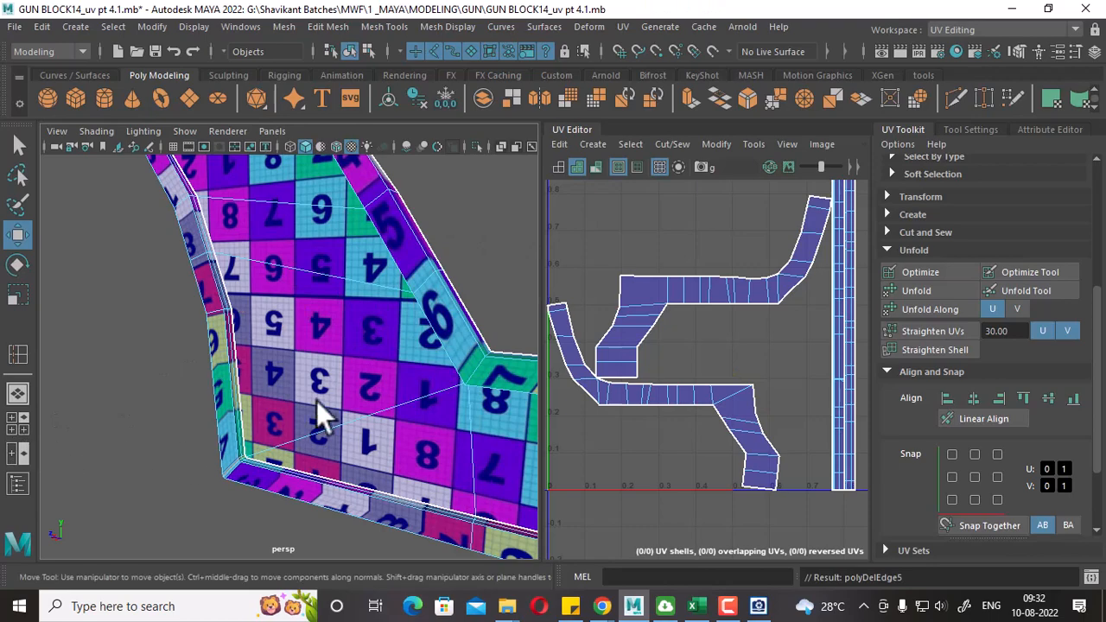
left_click_drag(364, 365, 409, 337, "alt")
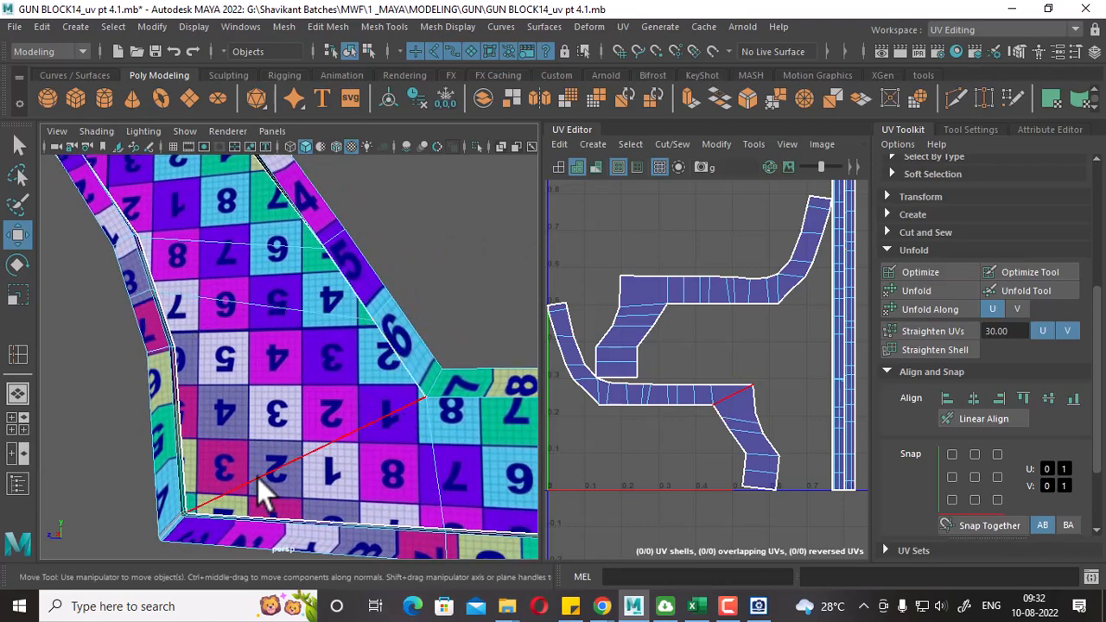
Examine the checker pattern and edge flow along the slanted arm's lower section and outer bend.
scroll(289, 314, "down", 5)
left_click_drag(223, 349, 292, 369, "alt")
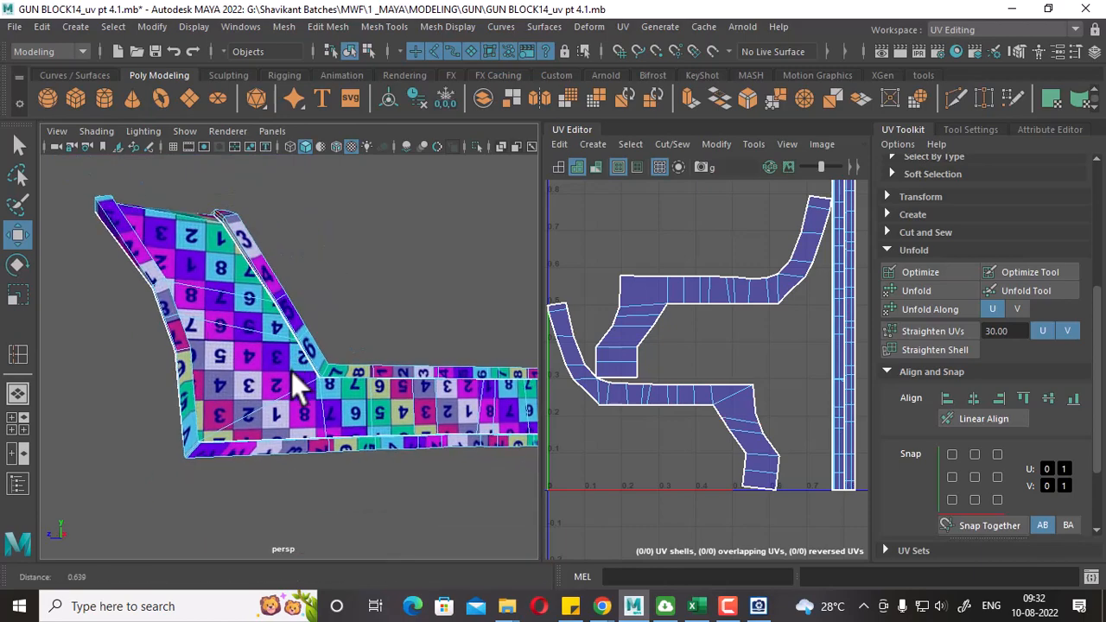
scroll(216, 367, "up", 3)
middle_click_drag(216, 367, 297, 410, "alt")
scroll(296, 410, "up", 5)
scroll(269, 377, "down", 2)
left_click_drag(268, 378, 187, 347, "alt")
scroll(339, 427, "down", 1)
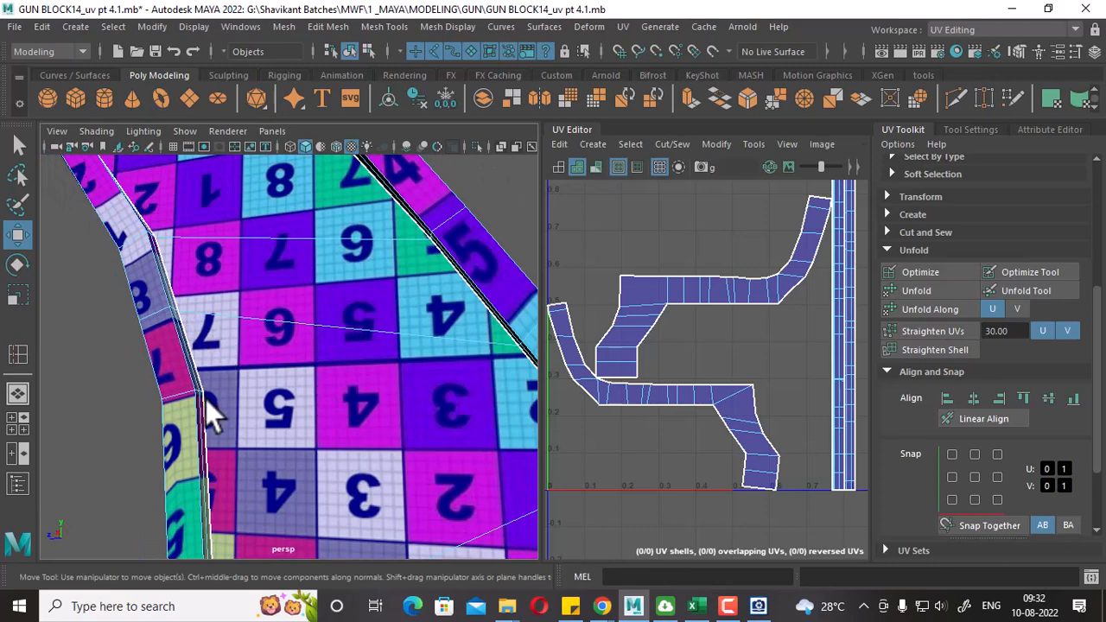
left_click_drag(206, 396, 514, 393, "alt")
Display the gun part in plain shading without its checker texture.
left_click(170, 394)
scroll(204, 385, "down", 5)
left_click_drag(393, 411, 242, 394, "alt")
mouse_move(309, 404)
left_mouse_down("alt")
mouse_move(168, 392)
mouse_move(244, 396)
mouse_move(15, 404)
mouse_move(270, 400)
left_mouse_up("alt")
key("4")
key("5")
scroll(312, 423, "down", 3)
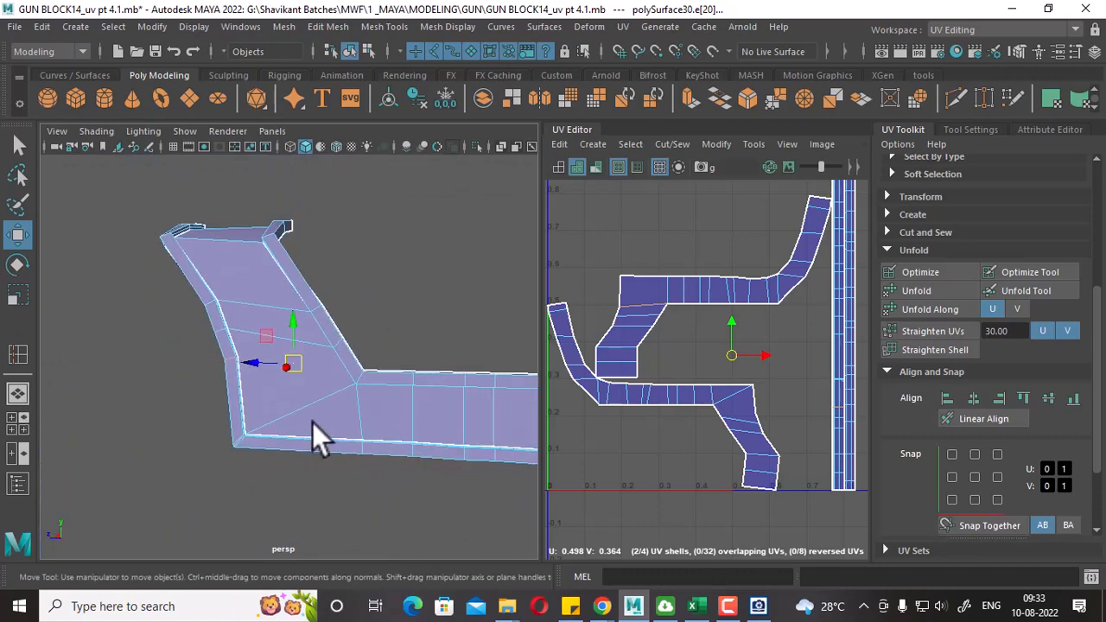
Select the edge ring of the inner corner's diagonal edge, and replace it with the ring crossing the horizontal section.
left_click(305, 400)
right_click_drag(335, 308, 32, 403, "ctrl")
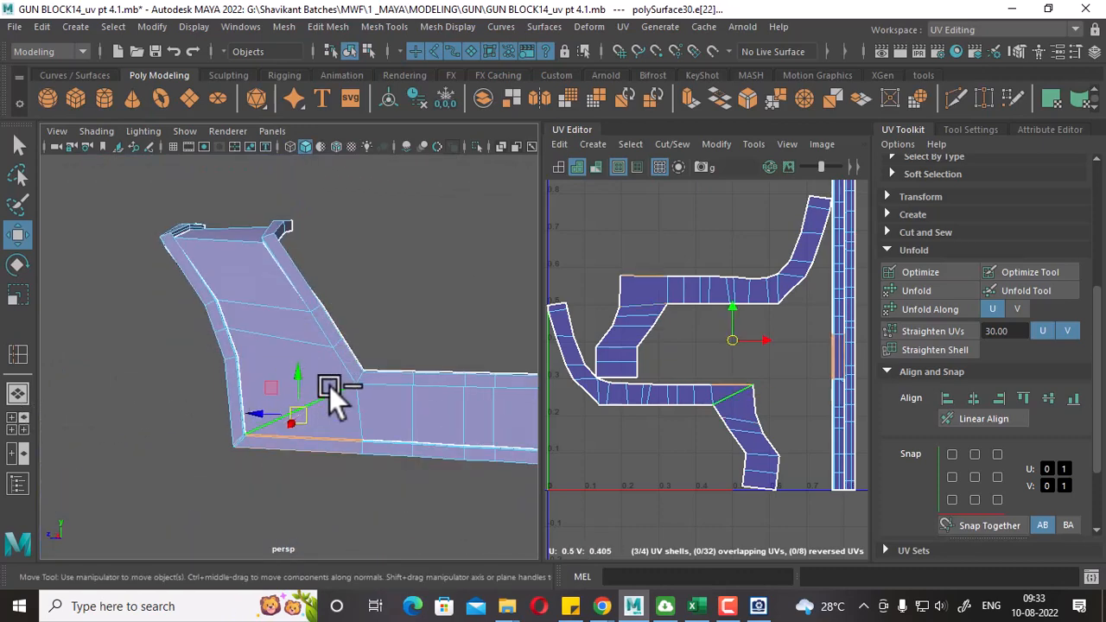
left_click(360, 410)
middle_click_drag(360, 410, 299, 345, "alt")
scroll(305, 386, "up", 3)
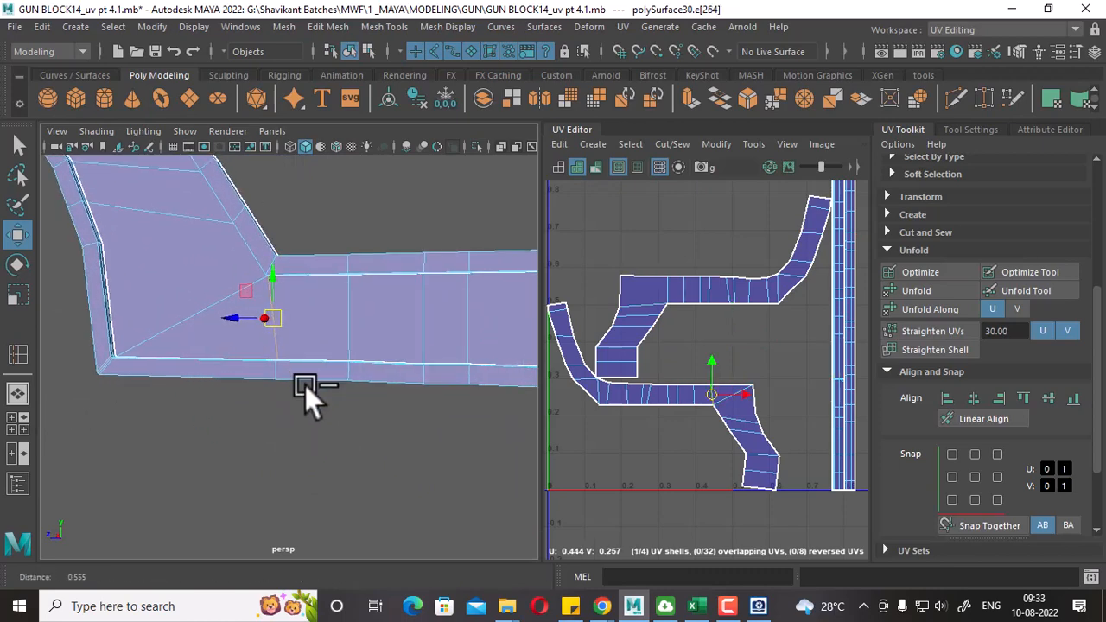
mouse_move(305, 385)
left_mouse_down("alt")
mouse_move(279, 363)
mouse_move(315, 368)
left_mouse_up("alt")
right_click_drag(338, 284, 266, 341, "ctrl")
left_click_drag(254, 382, 344, 374, "alt")
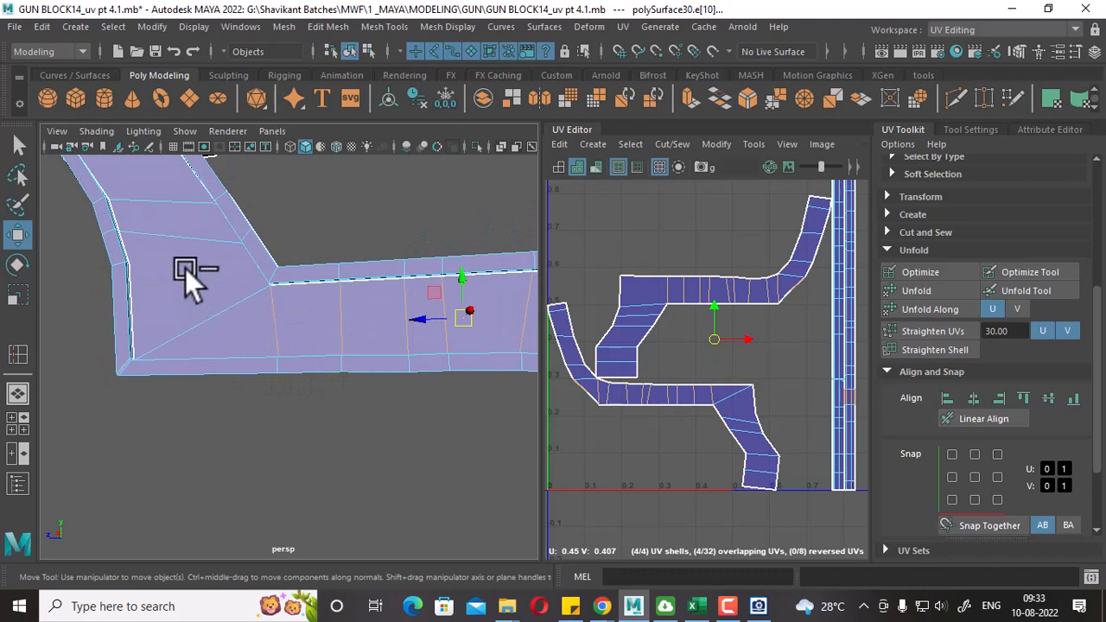
Add the corner's diagonal edge and the slanted arm's crossing edges to the ring selection and examine the edge flow across the part.
left_click_drag(190, 299, 204, 374, "alt")
middle_click_drag(203, 373, 316, 367, "alt")
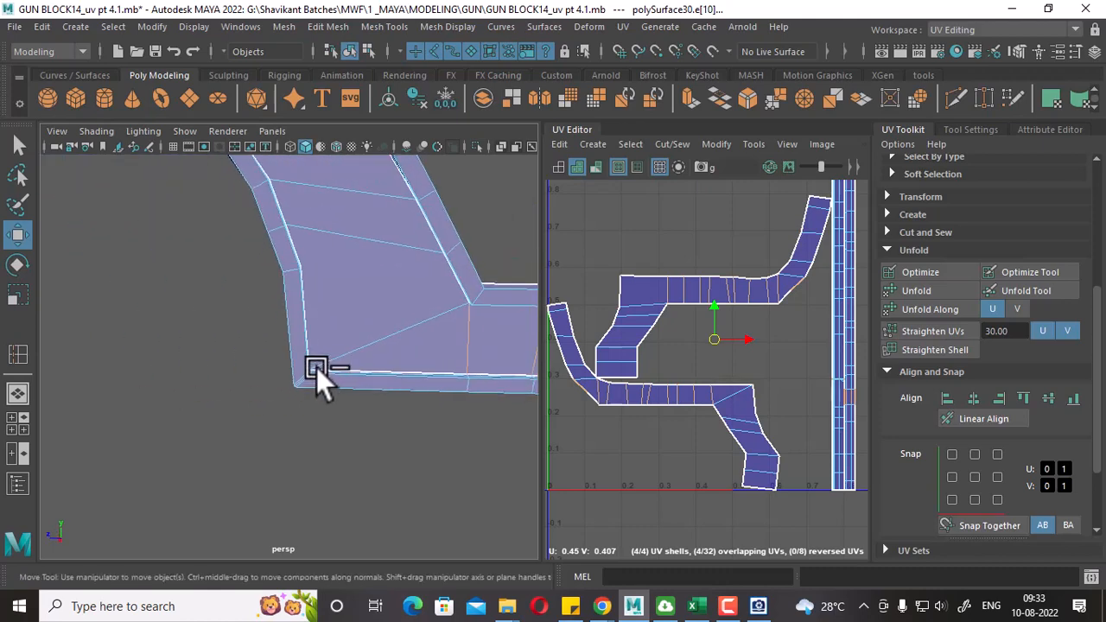
scroll(328, 390, "up", 3)
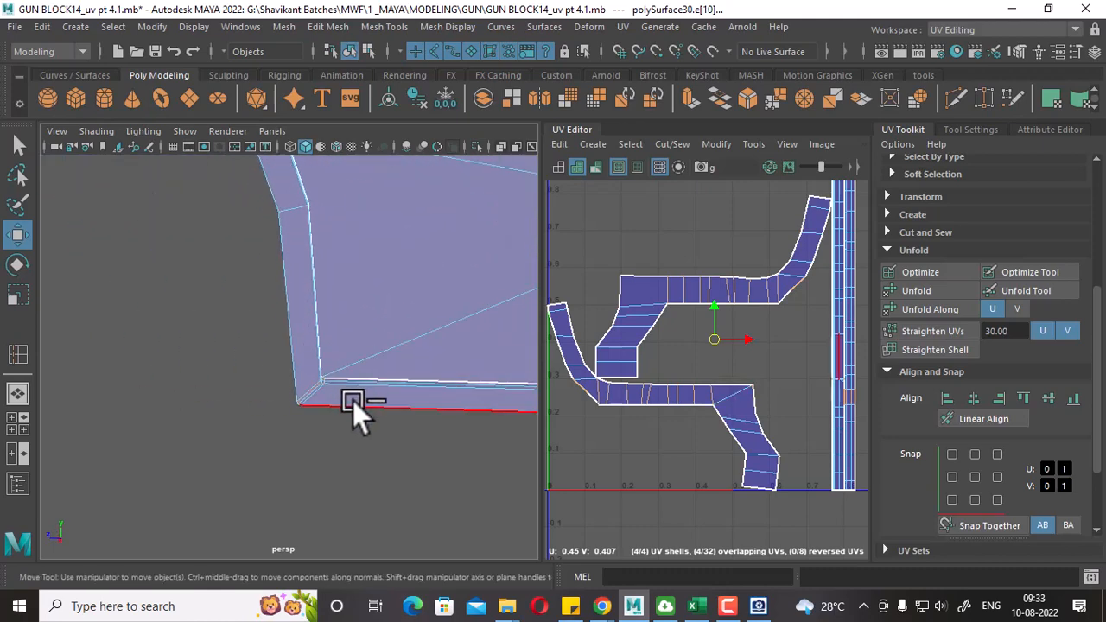
left_click_drag(352, 400, 401, 356, "alt")
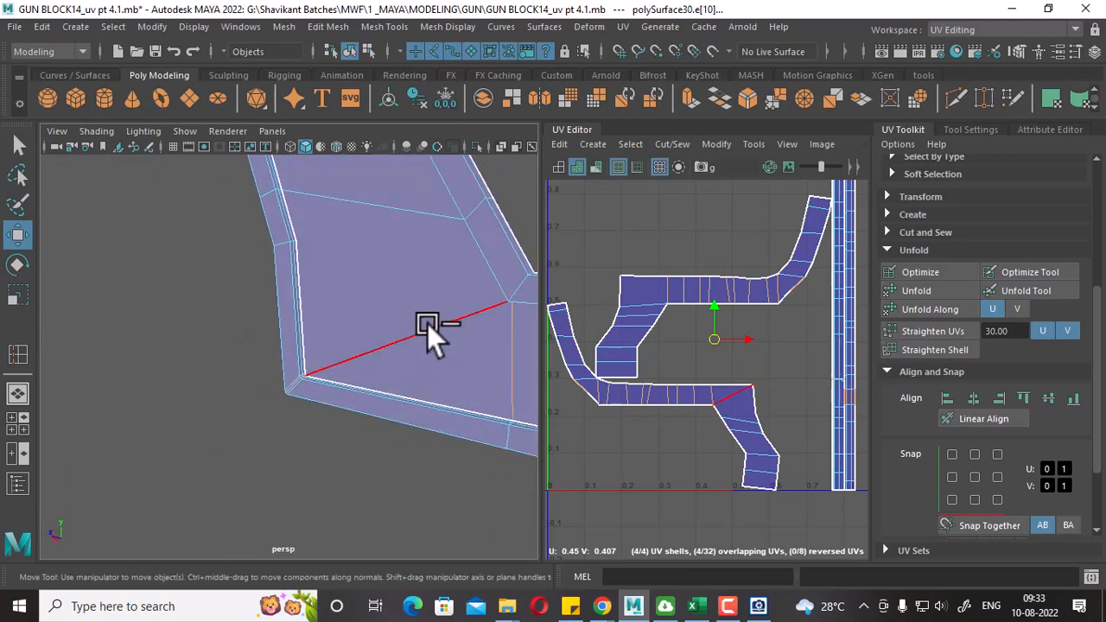
left_click(427, 323, "shift")
left_click(370, 215, "shift")
scroll(321, 308, "down", 5)
right_click_drag(334, 256, 112, 342, "shift")
left_click_drag(101, 395, 273, 443, "alt")
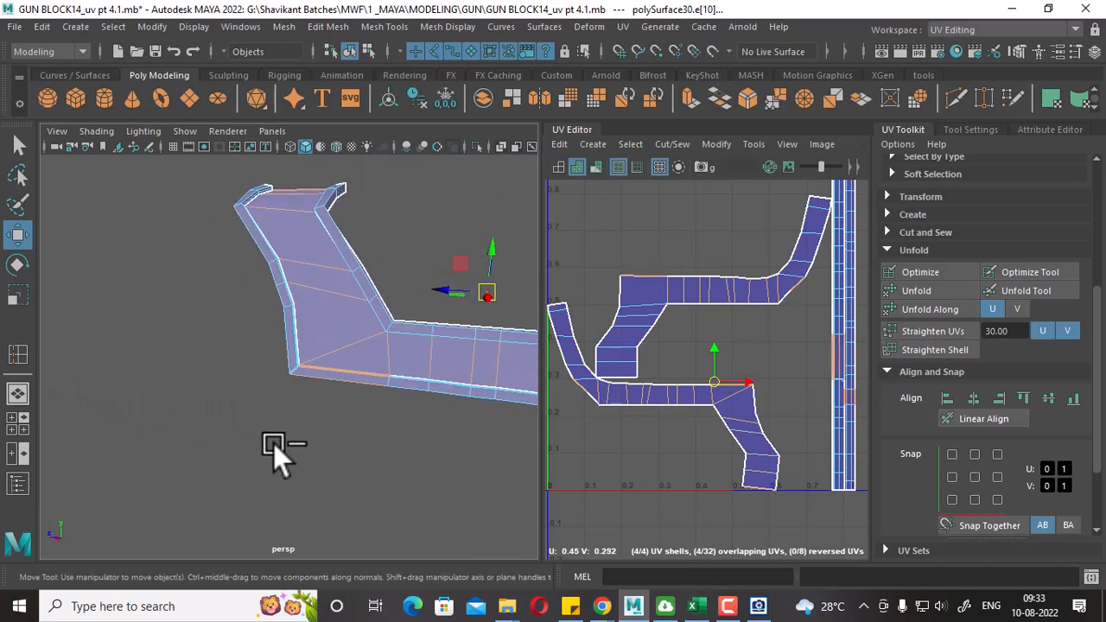
right_click_drag(348, 394, 287, 447, "alt")
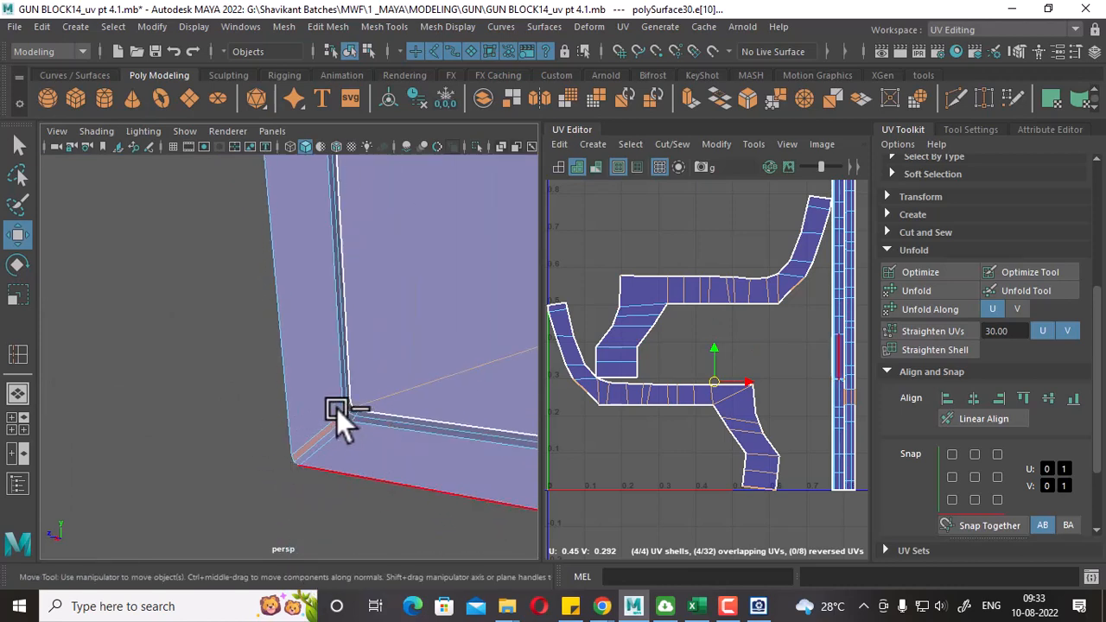
left_click_drag(311, 373, 347, 409)
right_click_drag(347, 408, 415, 371, "alt")
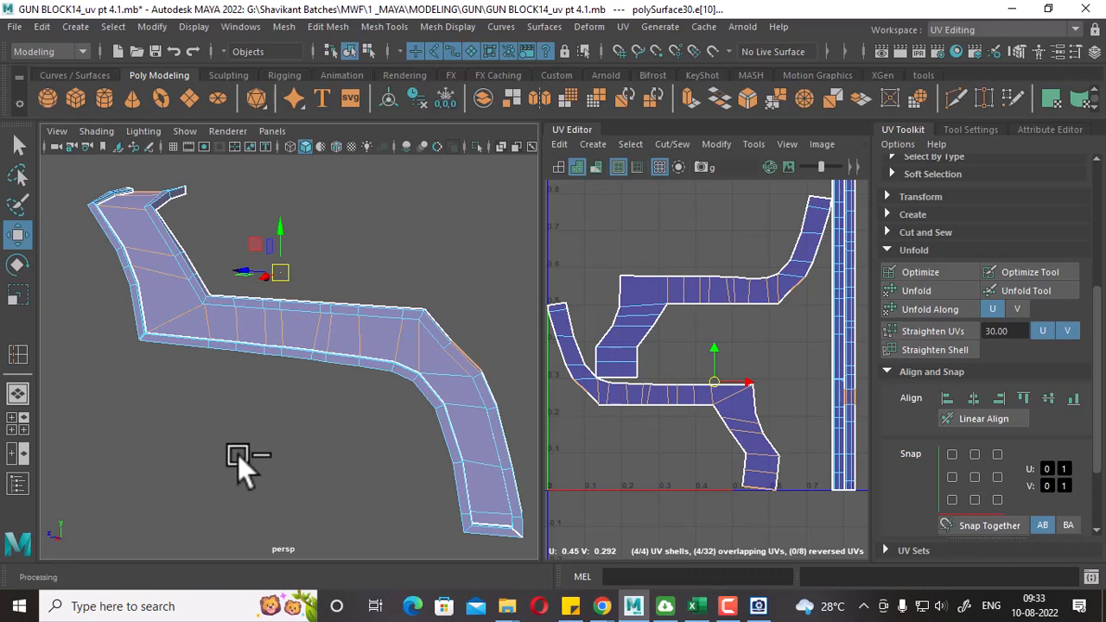
left_click_drag(247, 469, 274, 320, "alt")
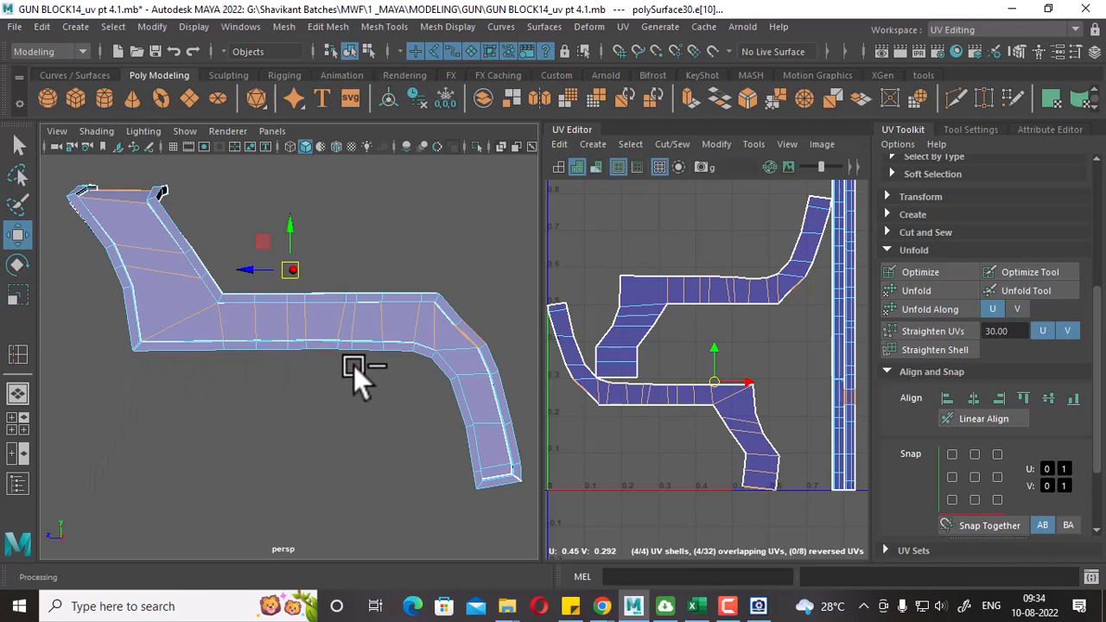
Undo the edge ring selections and the edge deletion at the inner corner.
scroll(259, 363, "up", 3)
key("ctrl+z")
key("ctrl+z")
key("ctrl+z")
key("ctrl+z")
key("ctrl+z")
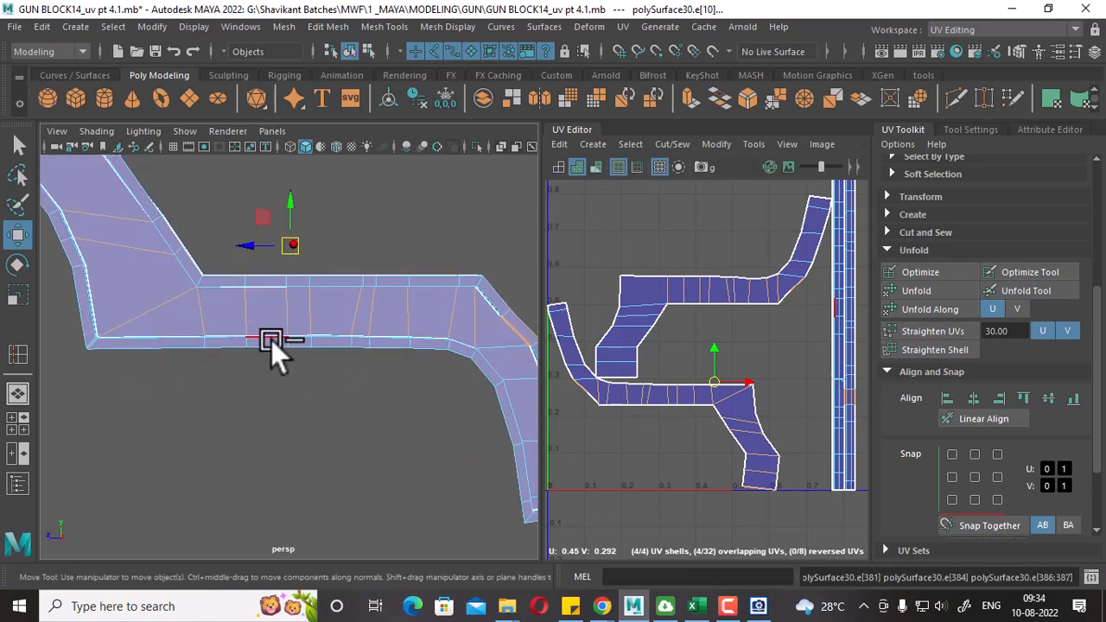
key("ctrl+z")
key("ctrl+z")
key("ctrl+z")
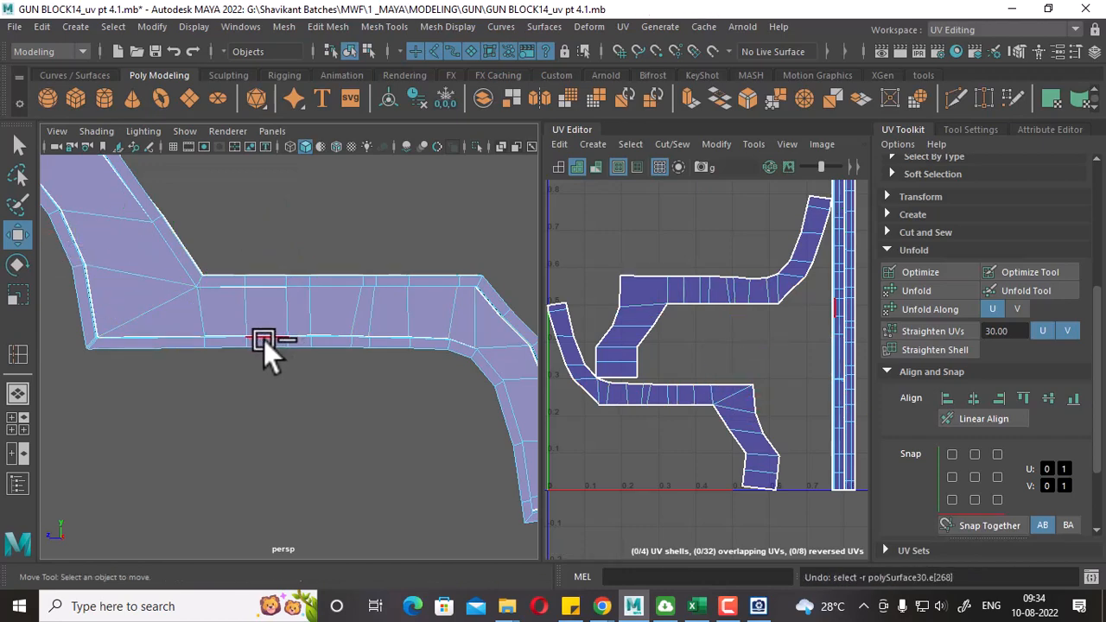
Leave edge editing and select the whole gun part in object mode.
left_click(263, 331)
left_click_drag(262, 332, 234, 291, "alt")
right_click_drag(261, 160, 376, 137)
left_click_drag(336, 255, 289, 294, "alt")
scroll(289, 295, "down", 2)
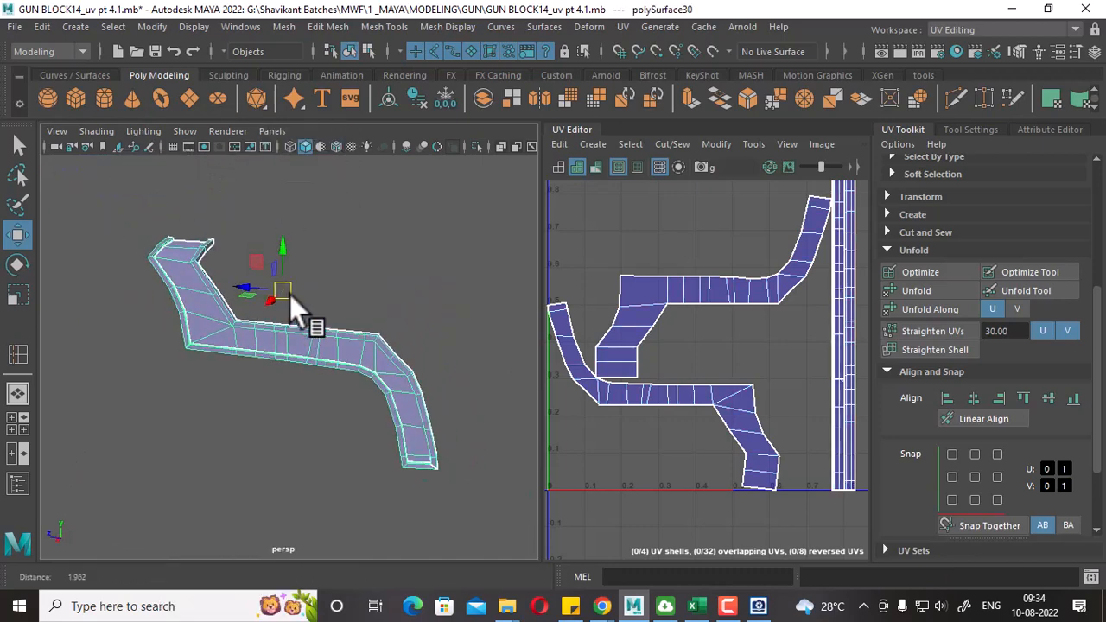
scroll(700, 399, "down", 5)
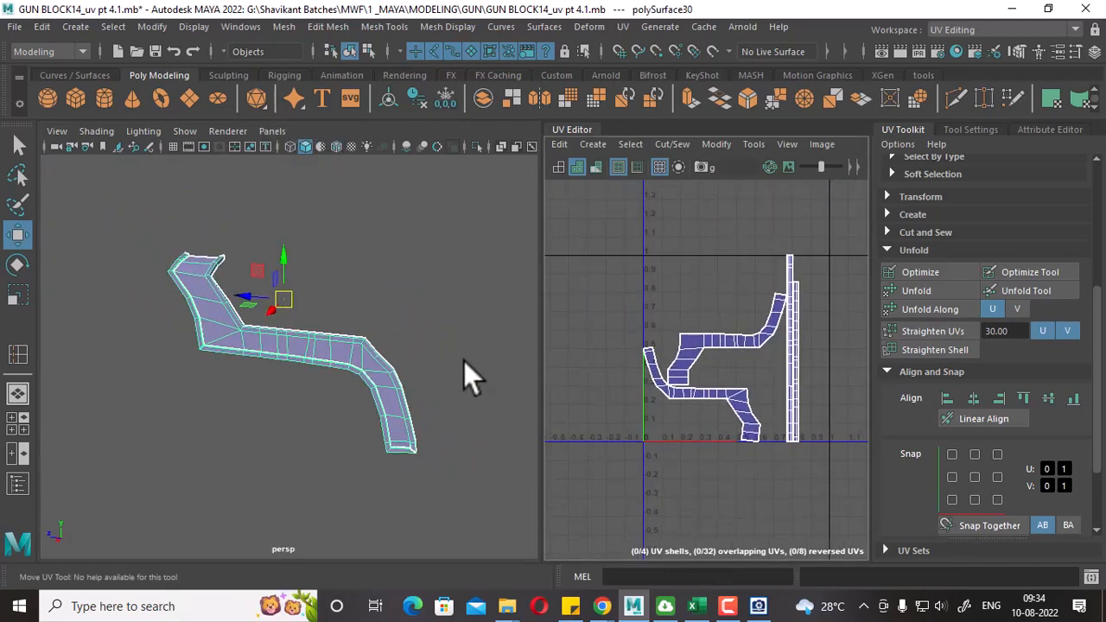
Turn off isolation to show the complete gun around the selected part.
key("ctrl+1")
mouse_move(387, 385)
left_mouse_down("alt")
mouse_move(329, 347)
mouse_move(374, 390)
left_mouse_up("alt")
right_click_drag(374, 391, 514, 462, "alt")
middle_click_drag(514, 462, 346, 448, "alt")
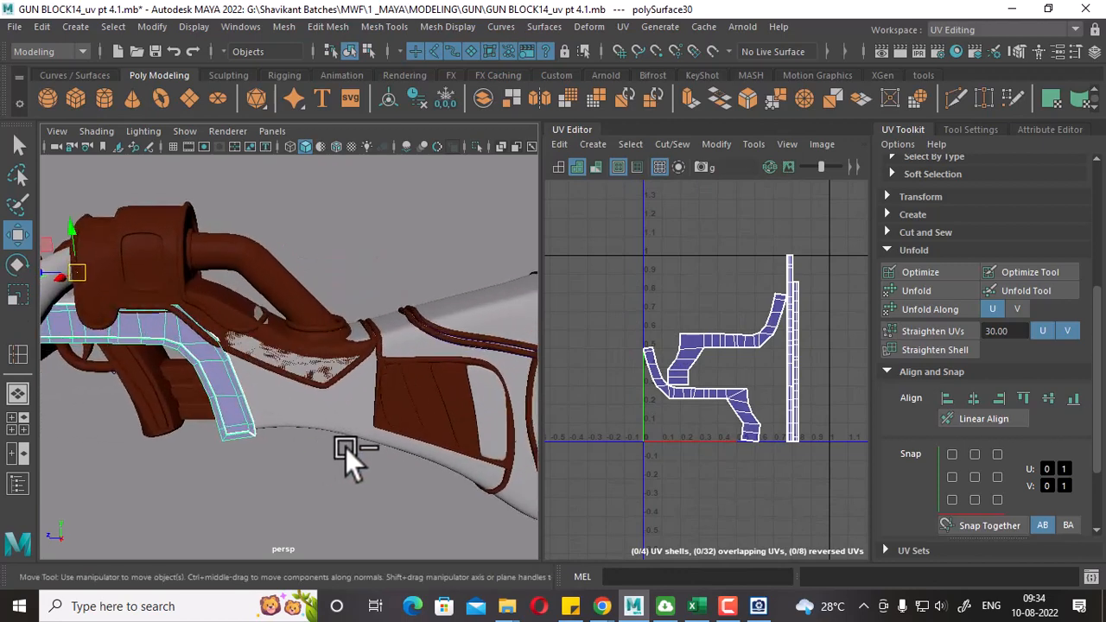
left_click_drag(345, 447, 413, 406, "alt")
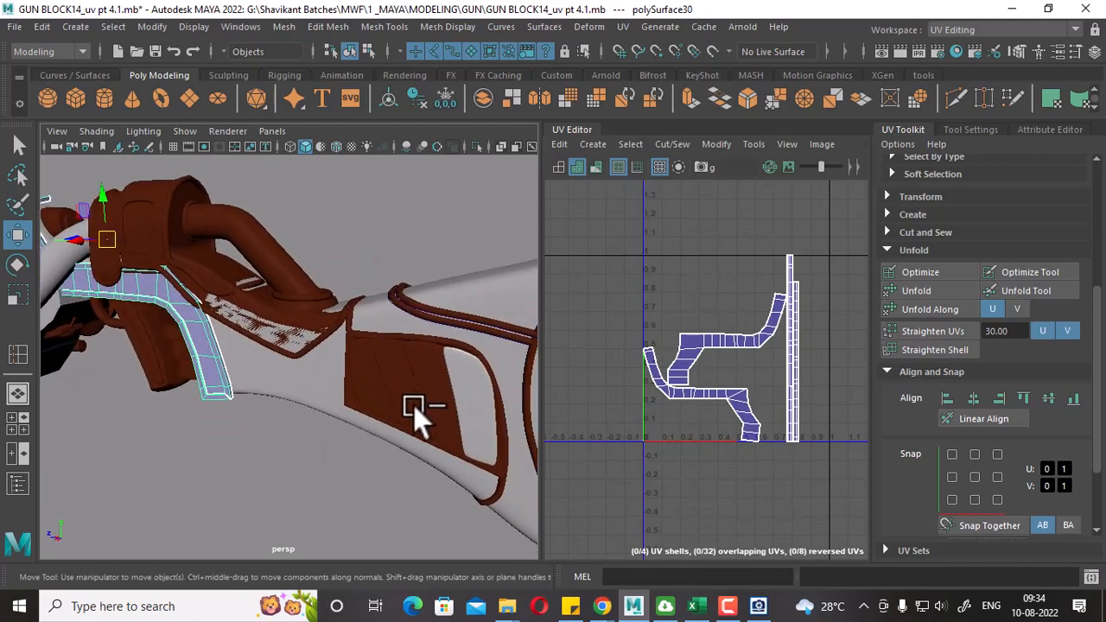
Switch to ACDSee Quick View and place the GUN reference image beside the 3D model.
left_click(758, 606)
left_click_drag(306, 31, 882, 91)
left_click_drag(843, 246, 790, 187)
scroll(799, 195, "down", 1)
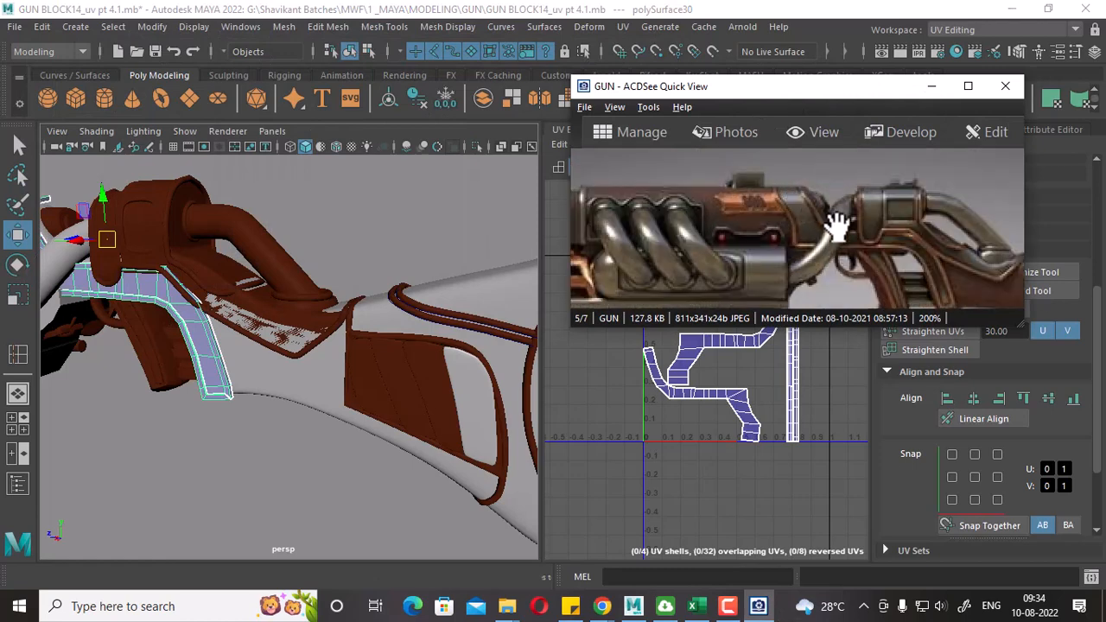
Compare the gun's barrel trim, curved pipe and rear housing in the model with the reference image.
left_click_drag(411, 381, 508, 333, "alt")
left_click(366, 321)
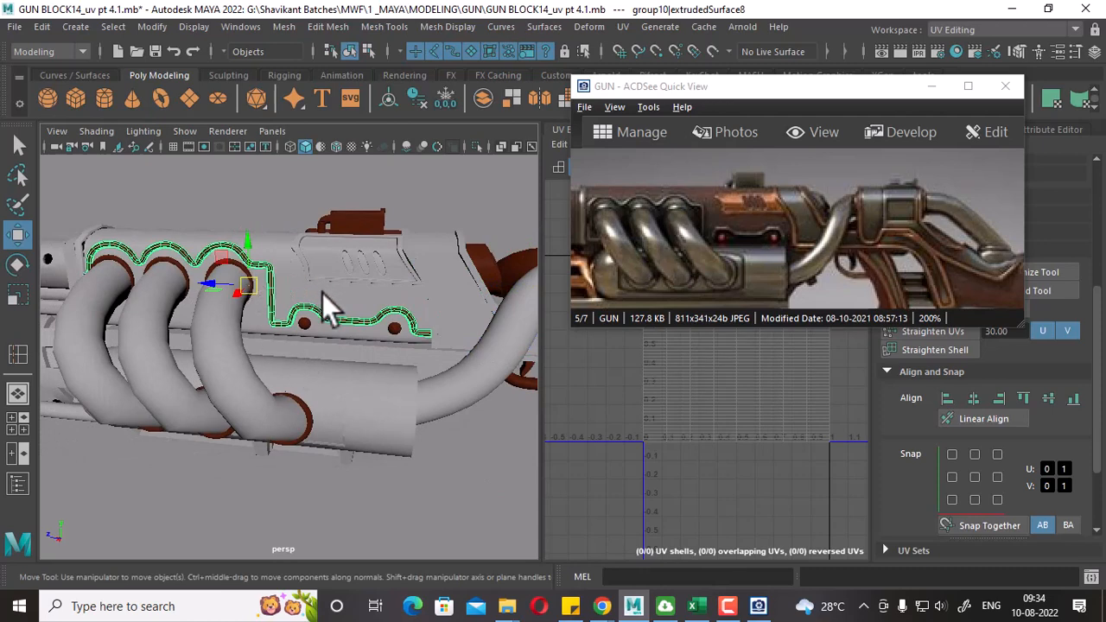
left_click_drag(443, 324, 306, 313, "alt")
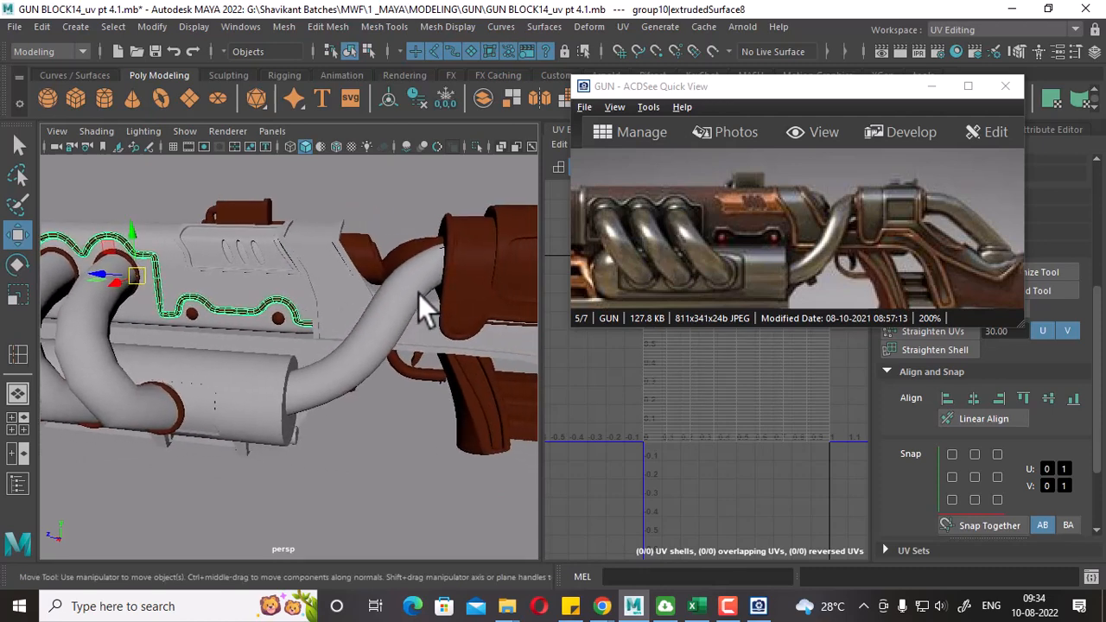
left_click_drag(418, 294, 341, 399, "alt")
left_click(393, 279)
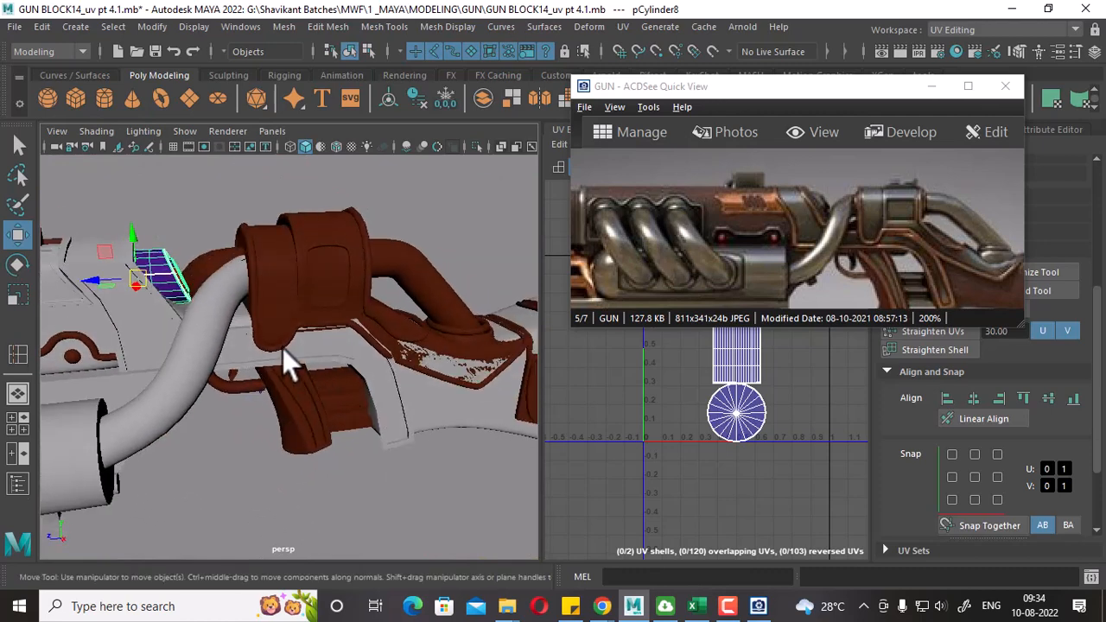
Select the rear housing and display the checker textures on the complete gun.
left_click_drag(275, 326, 340, 366, "alt")
left_click(334, 271)
mouse_move(340, 367)
middle_mouse_down("alt")
mouse_move(383, 363)
mouse_move(316, 386)
mouse_move(352, 375)
middle_mouse_up("alt")
key("6")
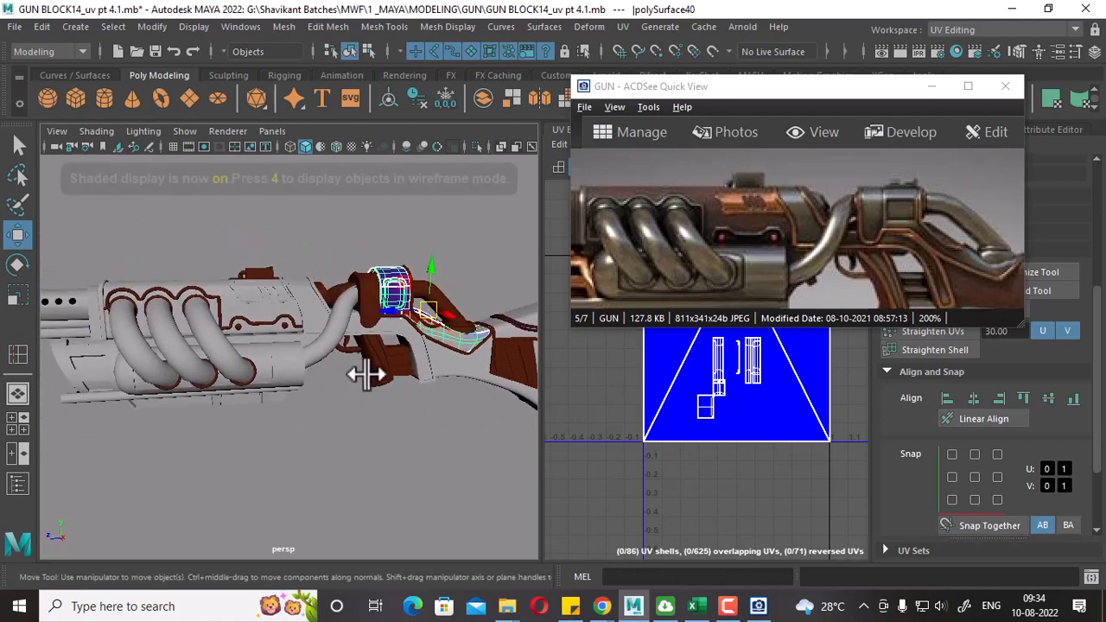
left_click_drag(388, 375, 359, 391, "alt")
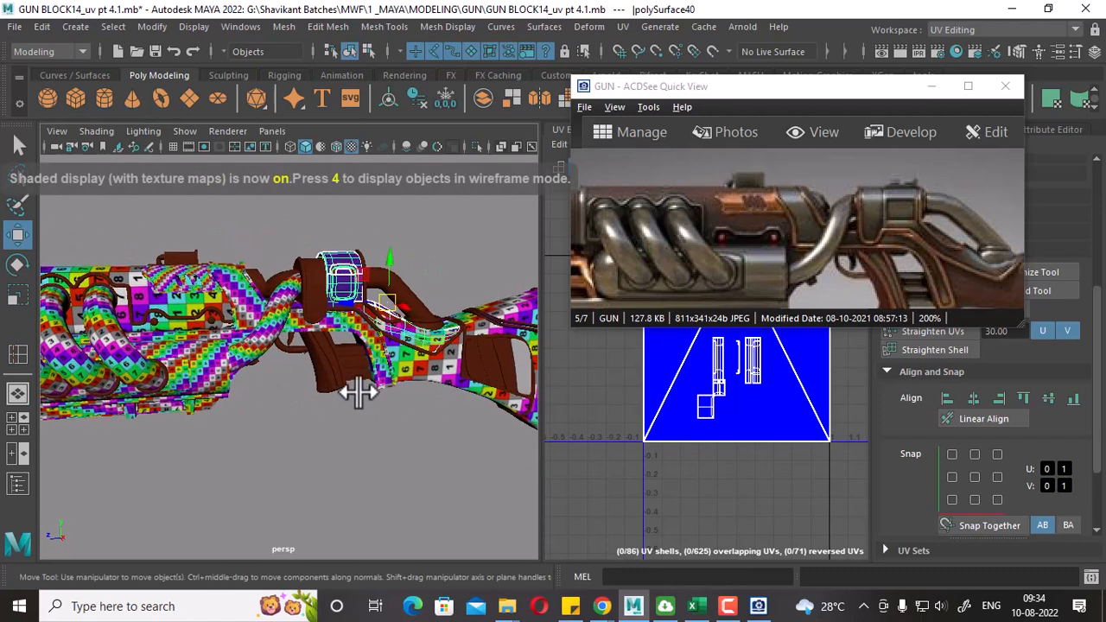
Examine the collar at the curved pipe's end and the adjoining housing against the reference image.
left_click(374, 347)
right_click_drag(374, 347, 406, 385, "alt")
left_click_drag(420, 400, 350, 400, "alt")
left_click(325, 328)
left_click_drag(324, 327, 288, 375, "alt")
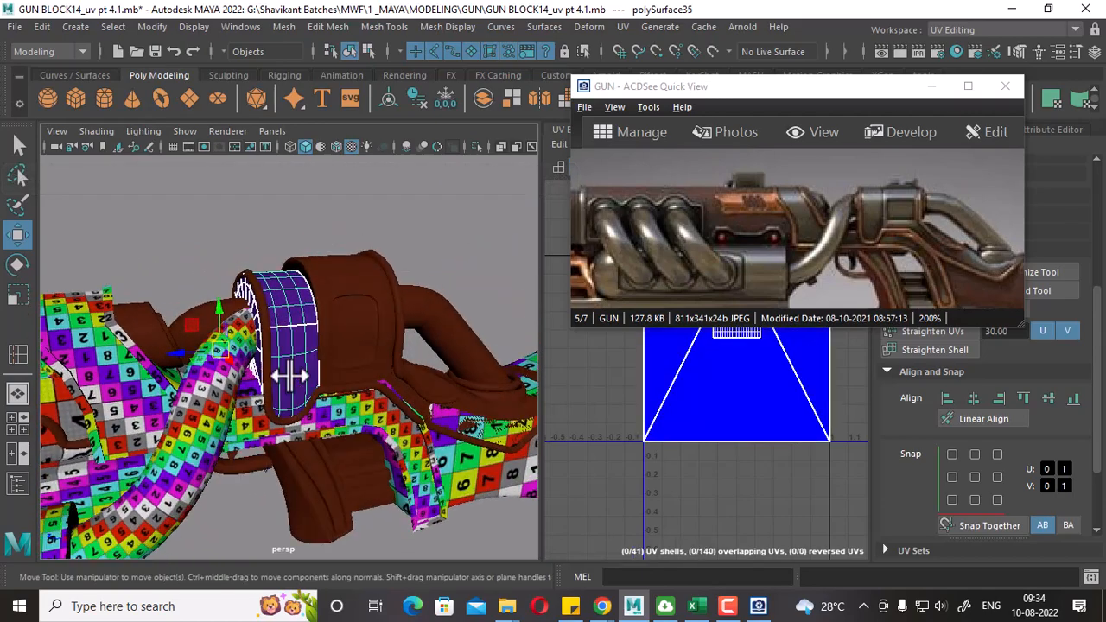
right_click_drag(289, 375, 316, 385, "alt")
left_click_drag(315, 385, 298, 365, "alt")
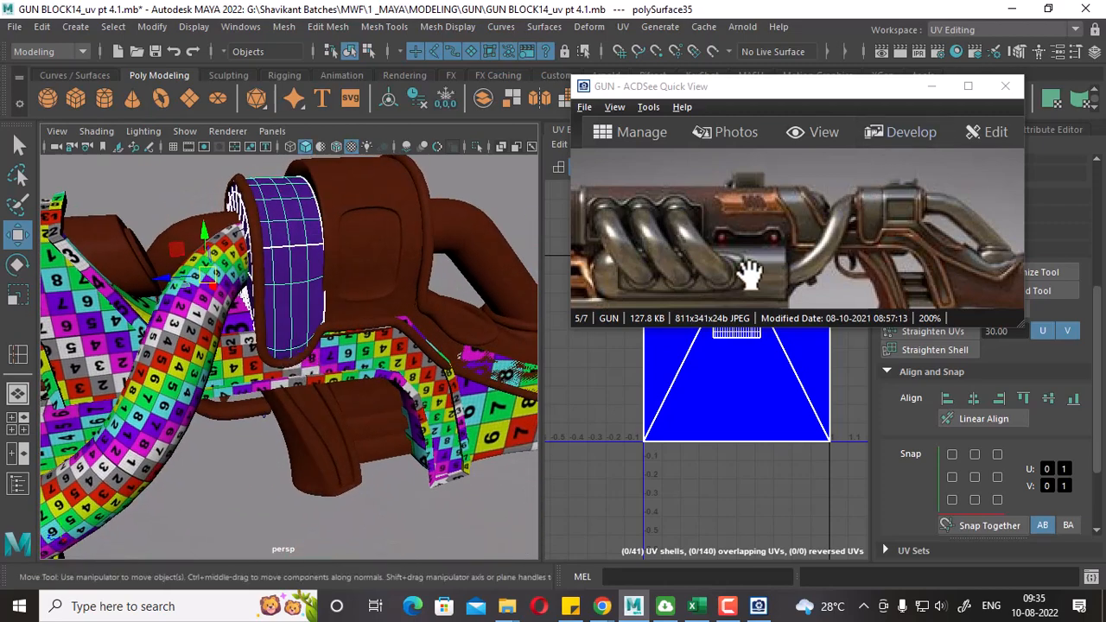
left_click(346, 203)
left_click_drag(346, 203, 399, 298, "alt")
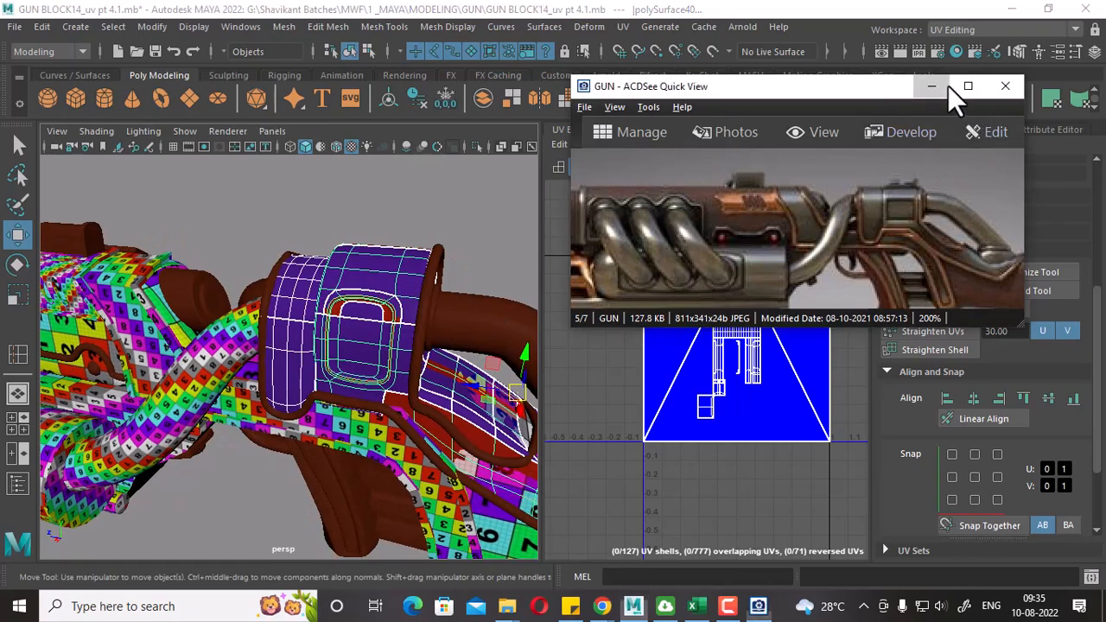
Put away the reference image and select the untextured collar piece at the curved pipe's end.
left_click(946, 85)
left_click(449, 201)
left_click_drag(449, 201, 353, 269, "alt")
left_click(309, 312)
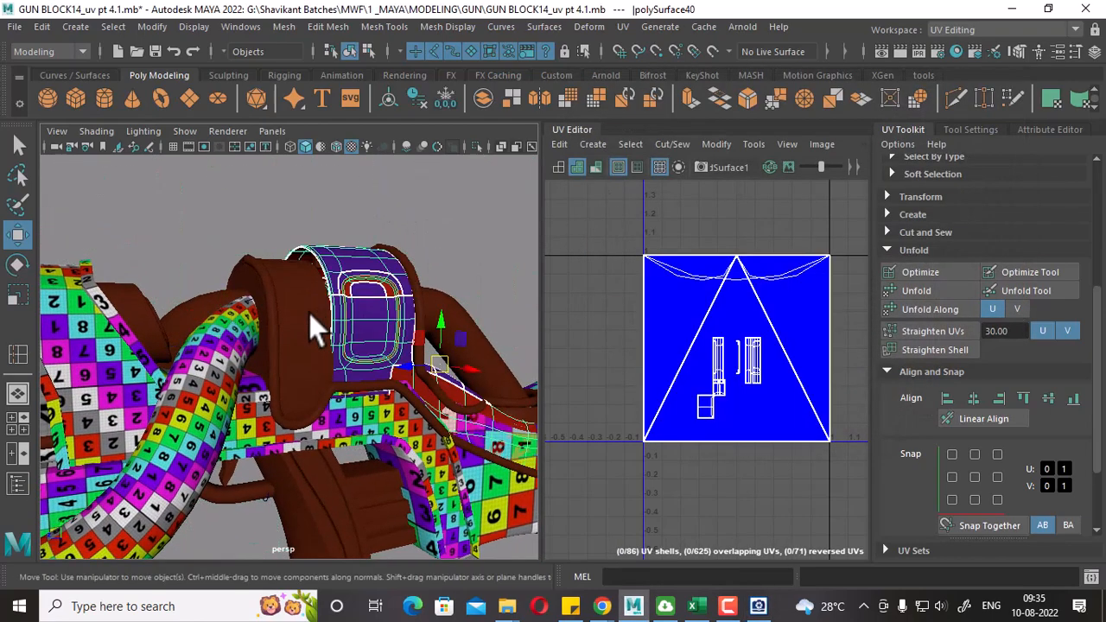
left_click_drag(308, 312, 383, 337, "alt")
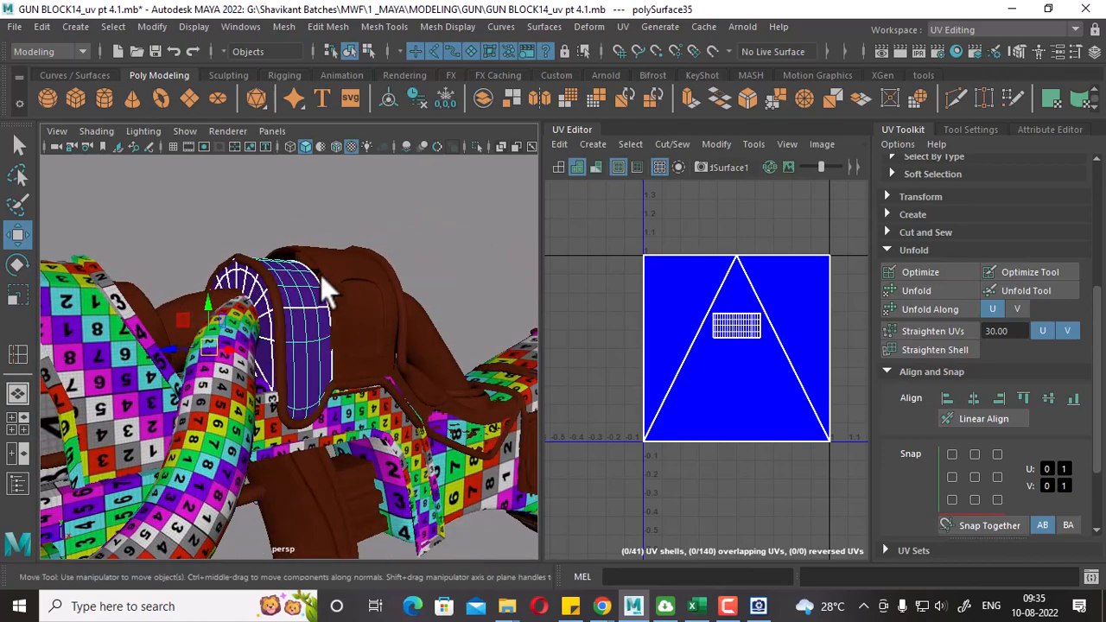
Select the collar piece at the curved pipe's end and surround it with a lattice of 3 x 3 x 3 divisions.
left_click_drag(320, 275, 410, 306, "alt")
left_click(295, 247)
left_click_drag(300, 250, 418, 248, "alt")
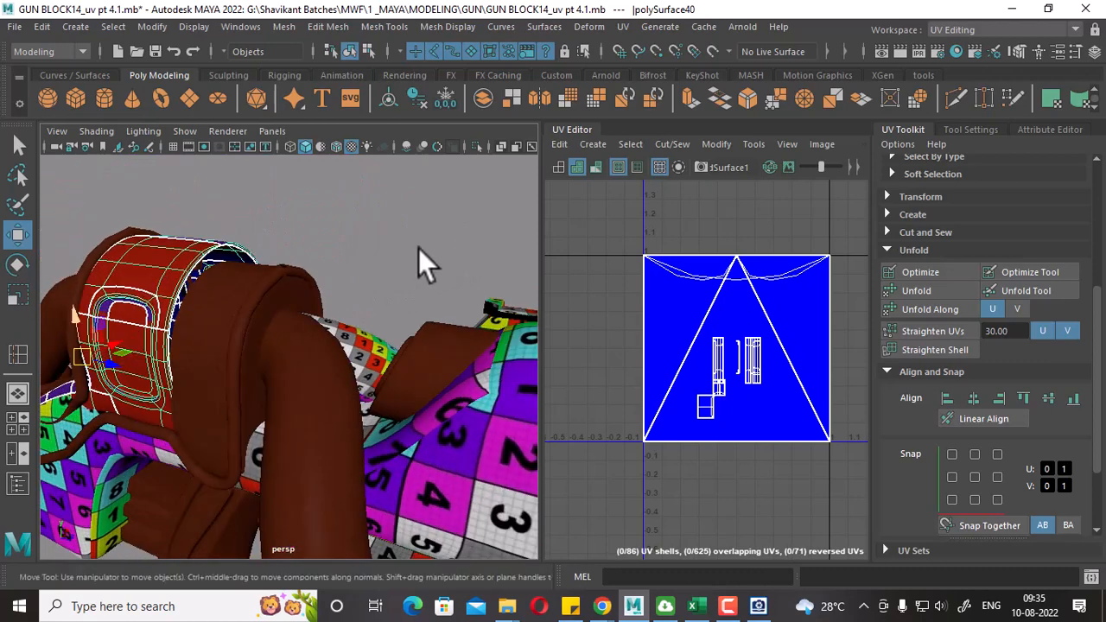
left_click(419, 248)
left_click_drag(189, 375, 234, 364, "alt")
left_click(264, 337)
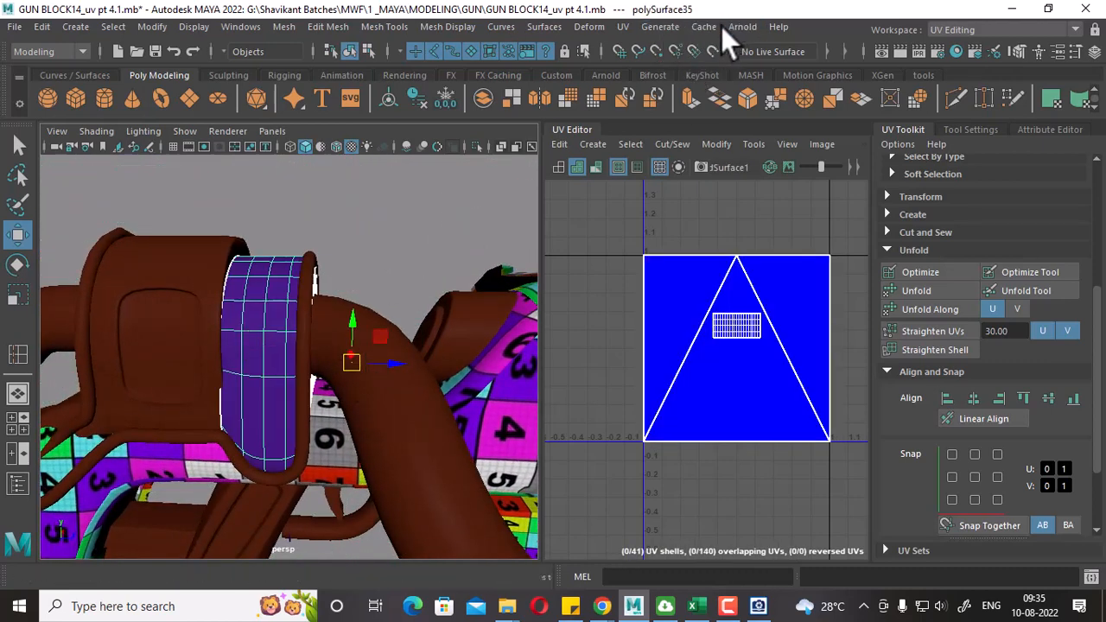
left_click(596, 27)
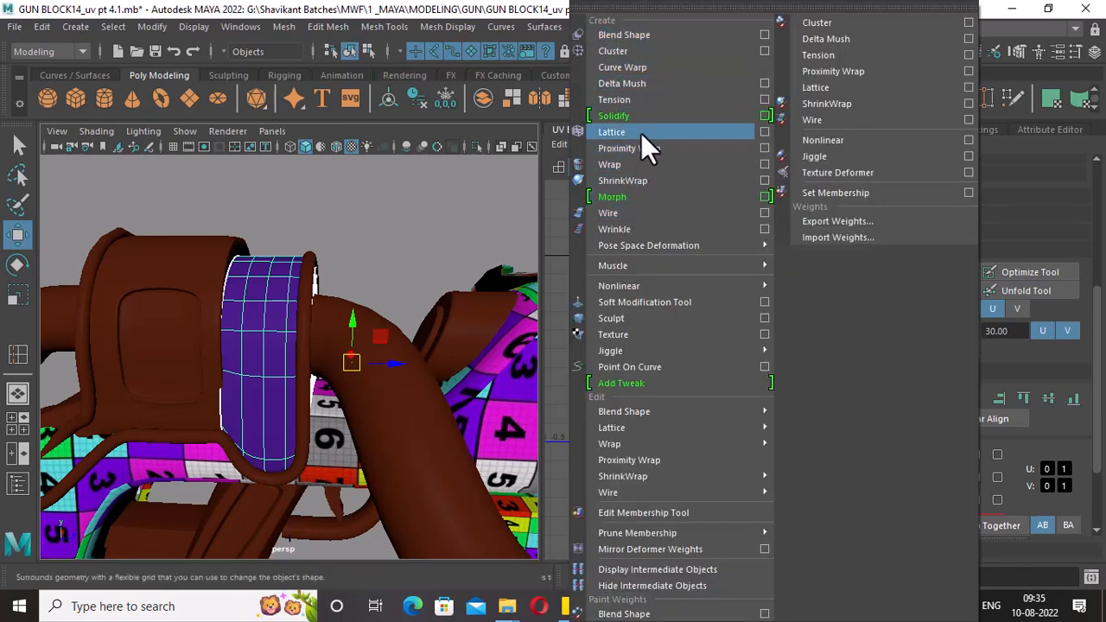
left_click(763, 132)
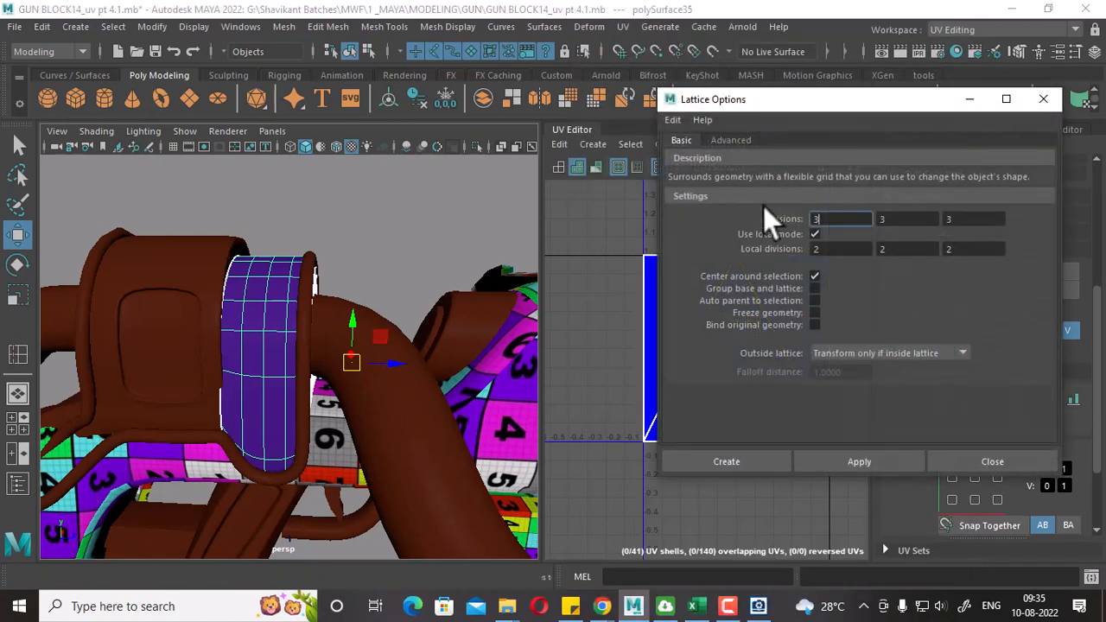
left_click(734, 461)
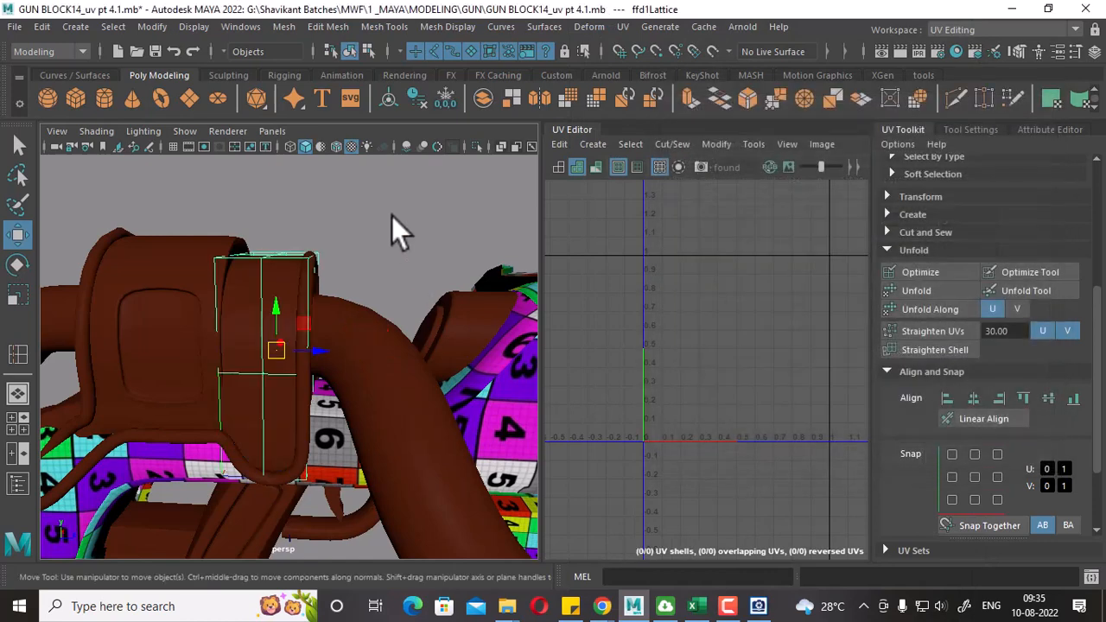
Try to raise the collar's top edge by moving the upper layer of lattice points upward.
right_click_drag(392, 216, 384, 147)
left_click_drag(169, 281, 168, 283)
left_click_drag(366, 229, 308, 226, "alt")
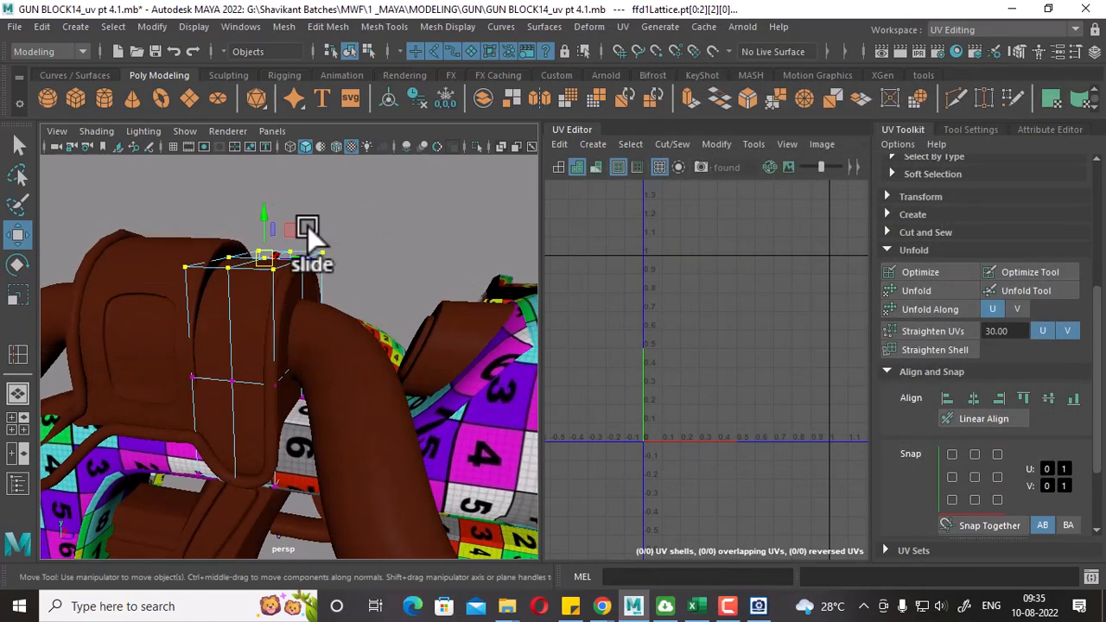
scroll(294, 208, "up", 3)
left_click_drag(260, 179, 257, 160)
left_click_drag(334, 210, 104, 215, "alt")
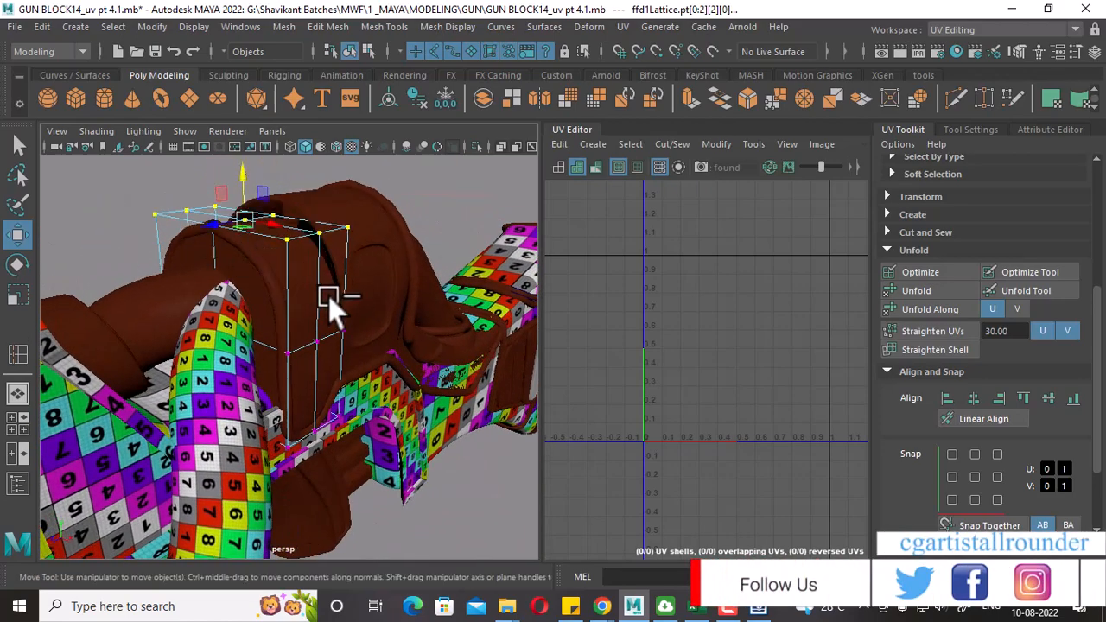
left_click_drag(328, 295, 271, 293, "alt")
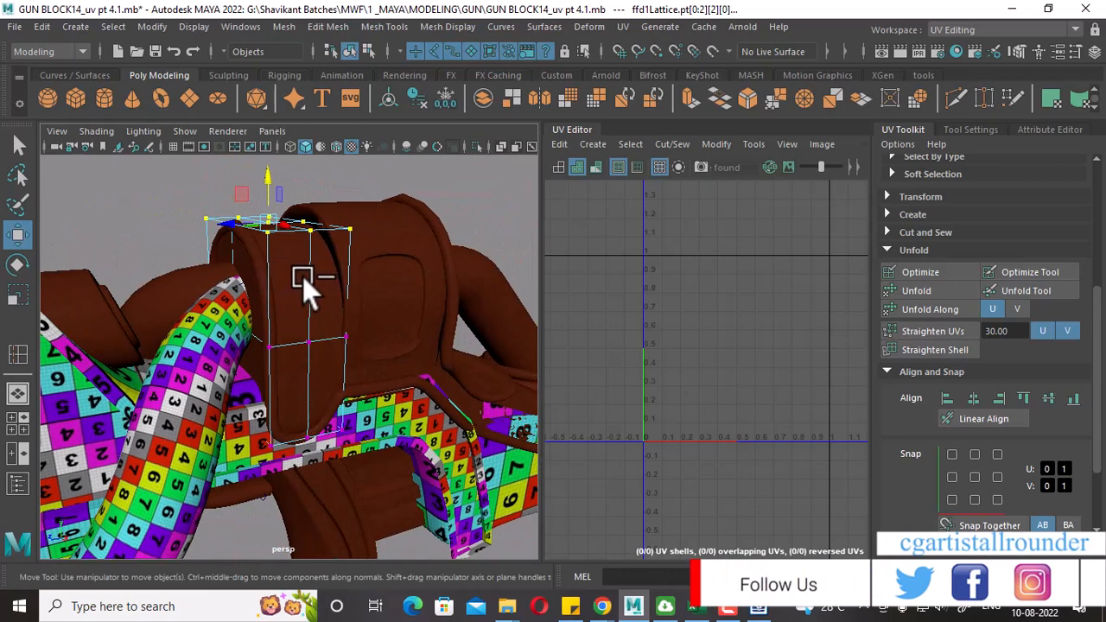
Return to object selection and delete the lattice around the collar.
right_click_drag(298, 275, 397, 133)
left_click(284, 255)
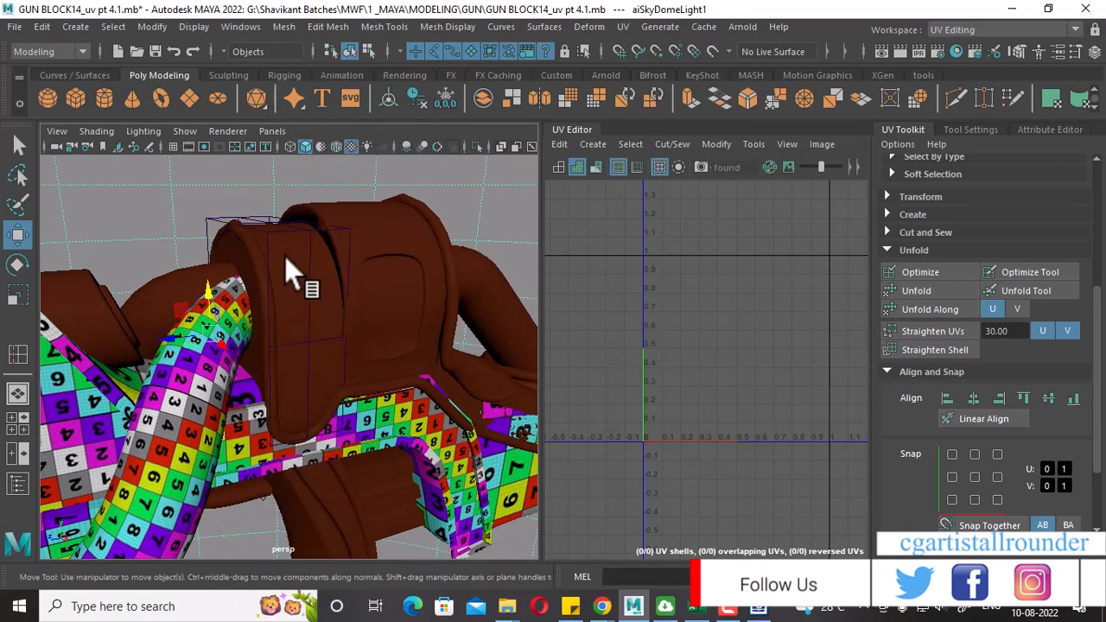
scroll(284, 256, "up", 3)
left_click(302, 198)
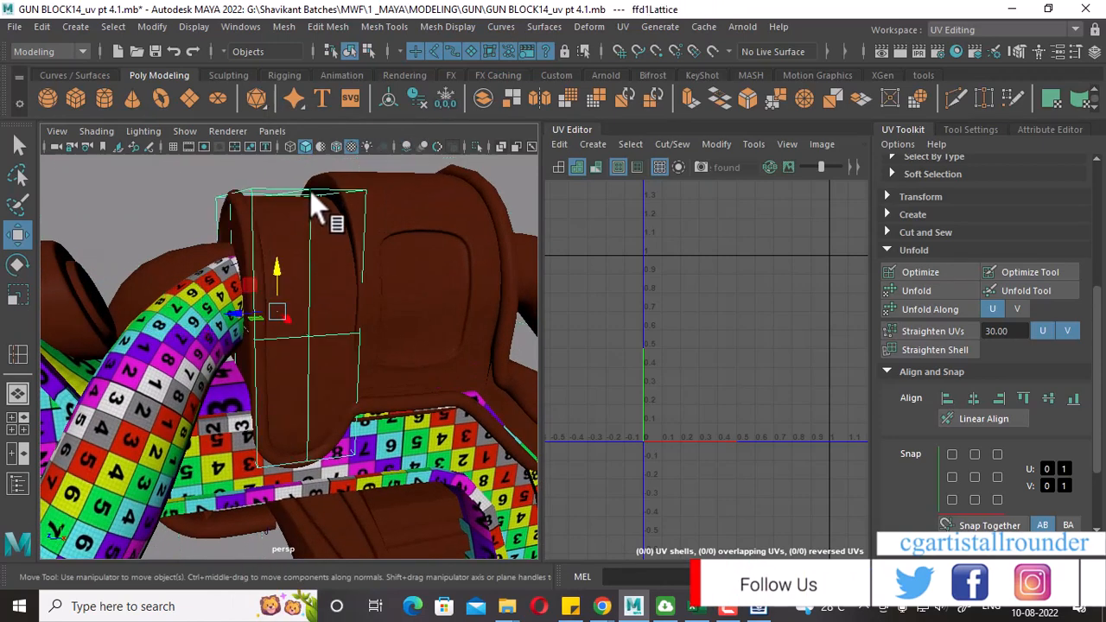
key("Delete")
Select the collar piece together with its trim piping and surround both with a single lattice.
left_click(246, 206)
left_click(322, 262, "shift")
left_click_drag(323, 262, 378, 271, "alt")
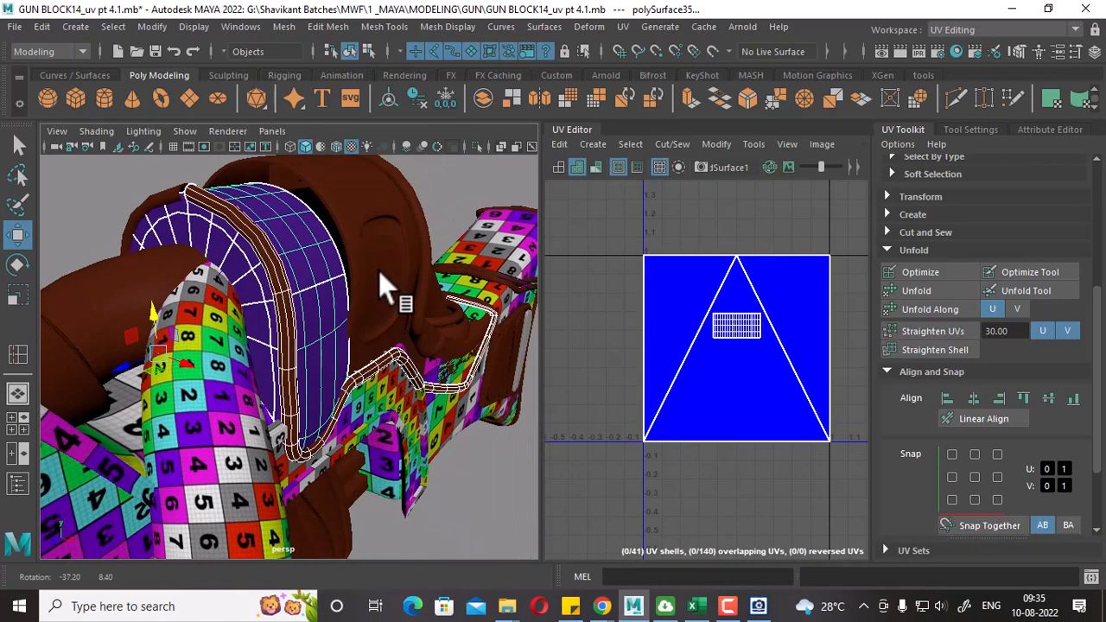
left_click(284, 228)
key("f")
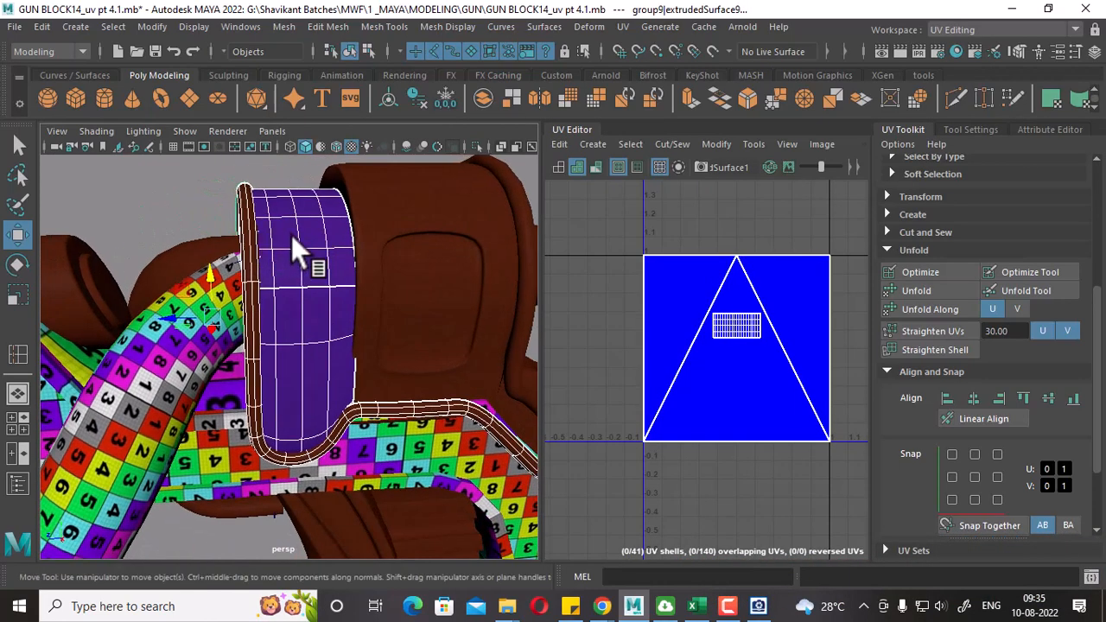
left_click(588, 27)
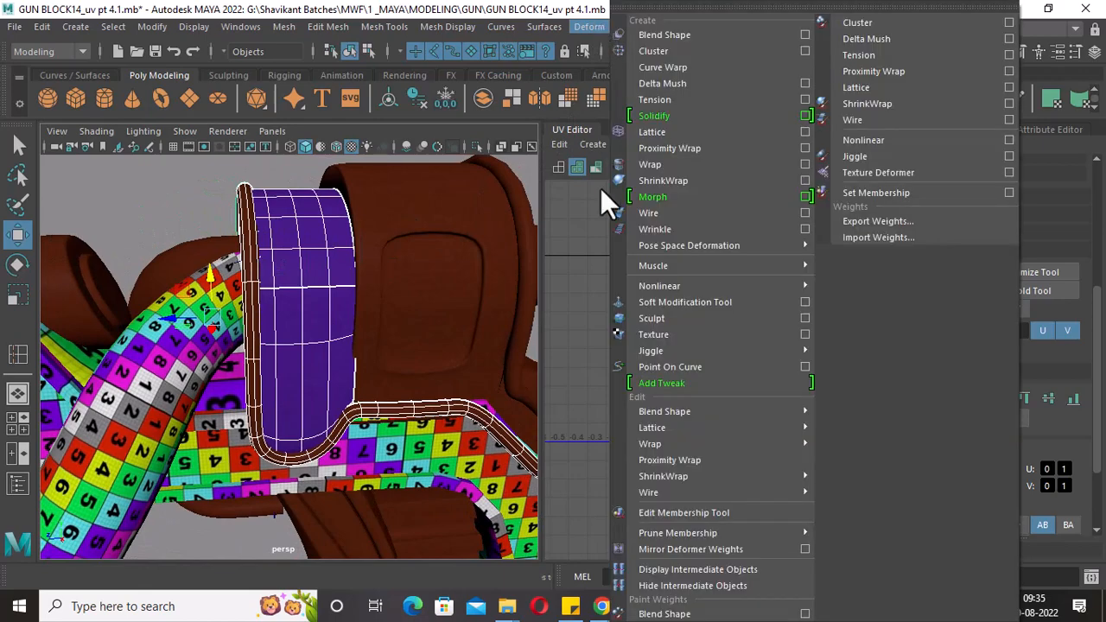
left_click(690, 134)
Select the upper lattice points over the collar and housing and raise them slightly.
scroll(352, 260, "down", 5)
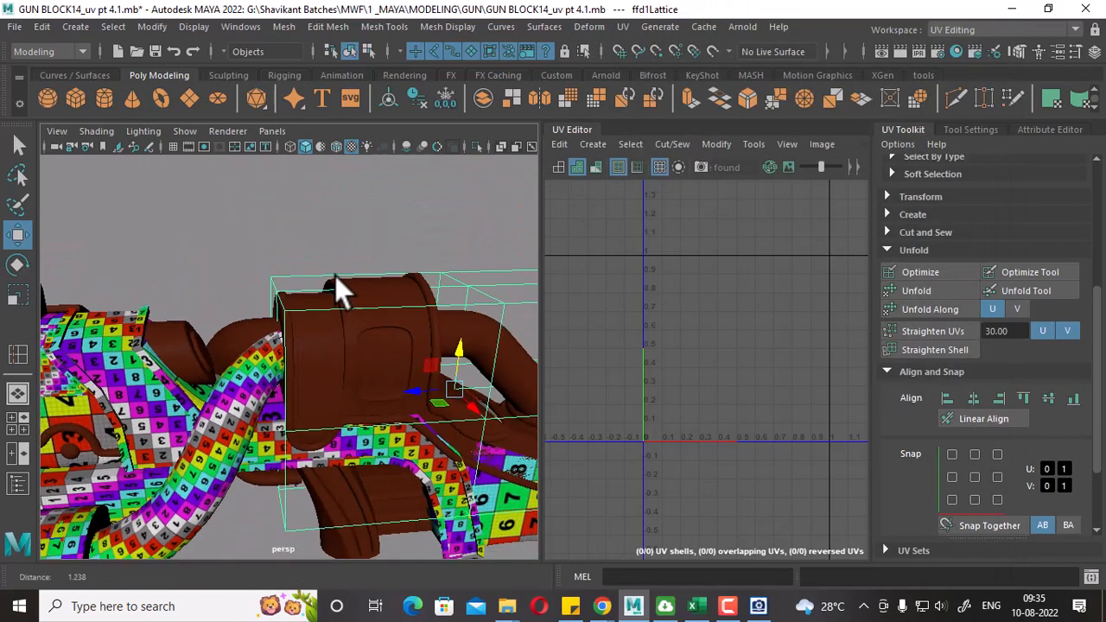
middle_click_drag(334, 276, 203, 270, "alt")
scroll(259, 271, "down", 3)
right_click_drag(406, 251, 362, 177)
left_click_drag(344, 322, 344, 323)
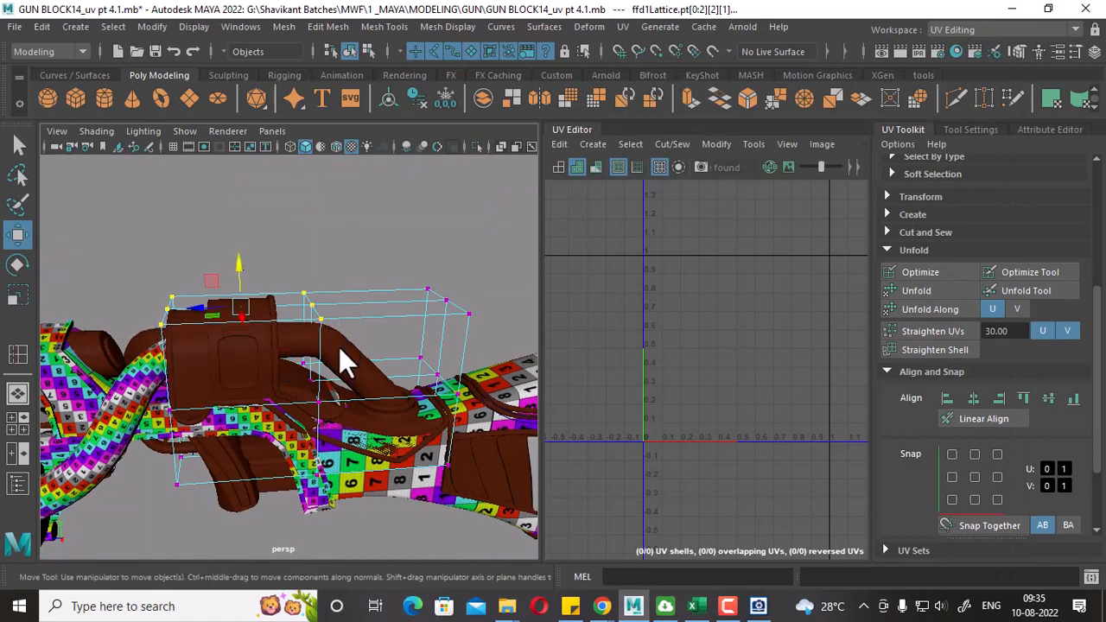
scroll(288, 323, "up", 2)
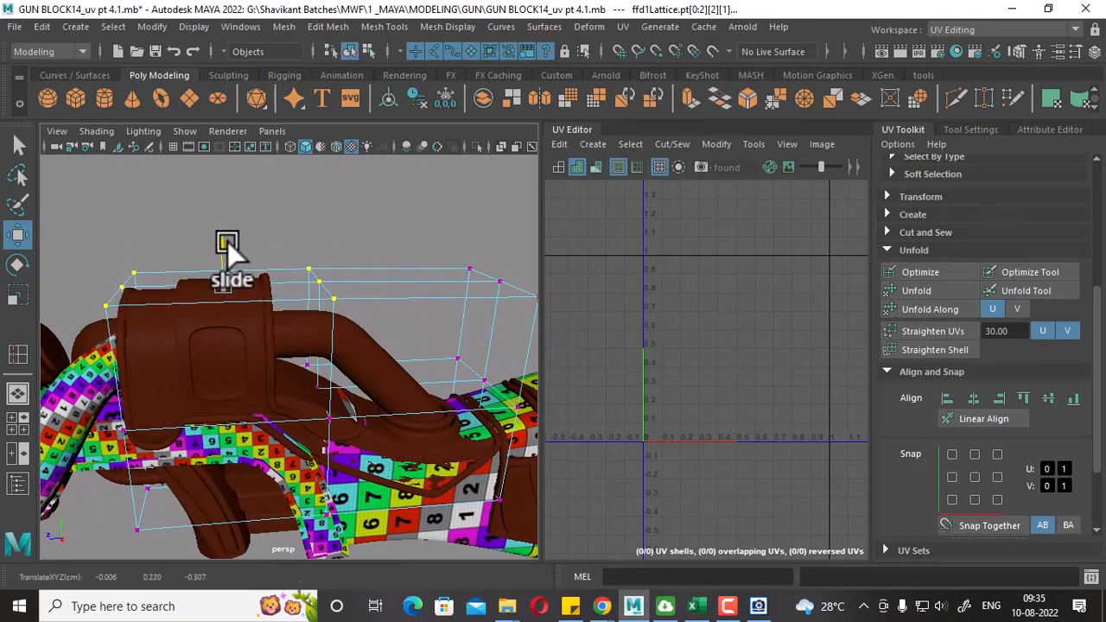
Fine-tune the height of the raised lattice points and shift the upper row along one side sideways.
left_click_drag(193, 254, 294, 290, "alt")
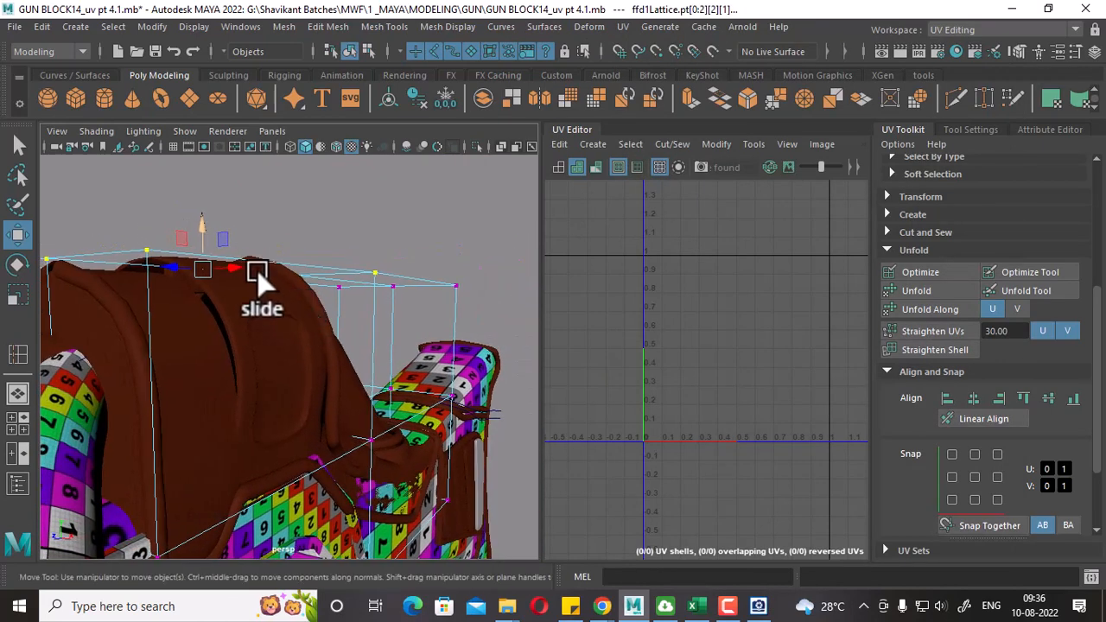
left_click_drag(204, 230, 347, 305)
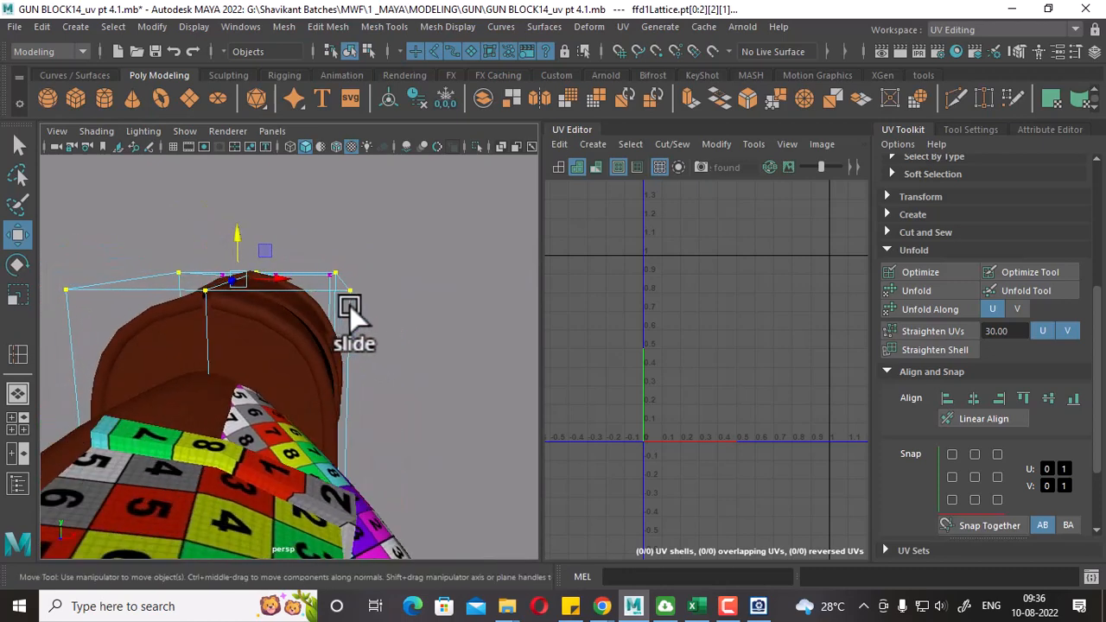
left_click_drag(391, 227, 324, 296)
left_click_drag(388, 279, 309, 308)
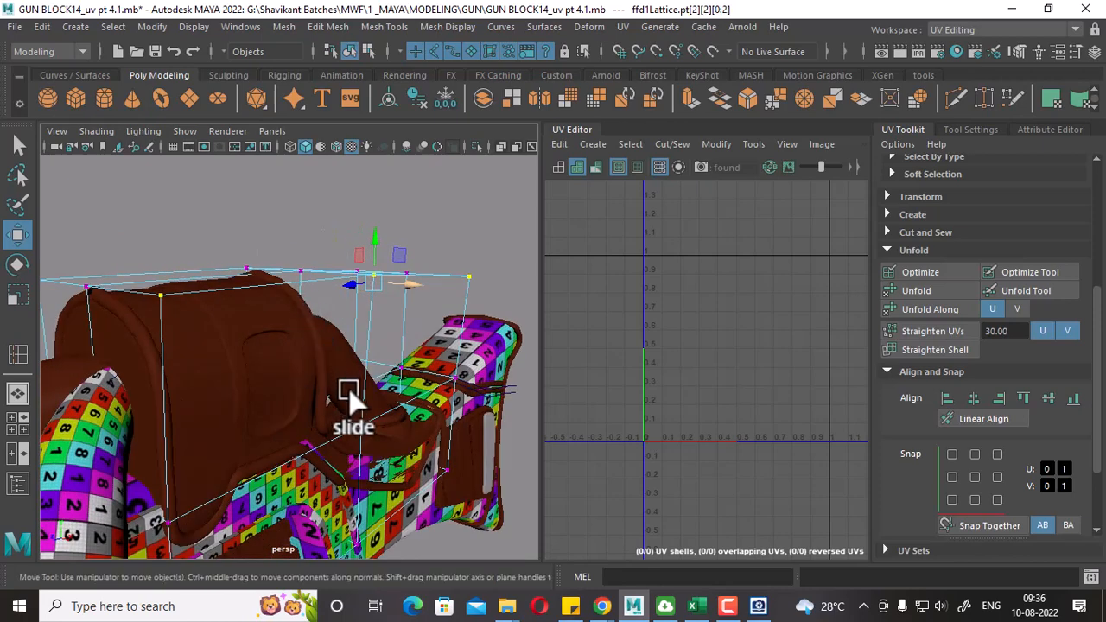
Select the surrounding gun parts with the lattice and clean them up: center pivots, delete history and freeze transformations.
left_click_drag(345, 385, 275, 367, "alt")
right_click_drag(260, 323, 345, 136)
left_click_drag(473, 256, 130, 488)
scroll(398, 349, "down", 3)
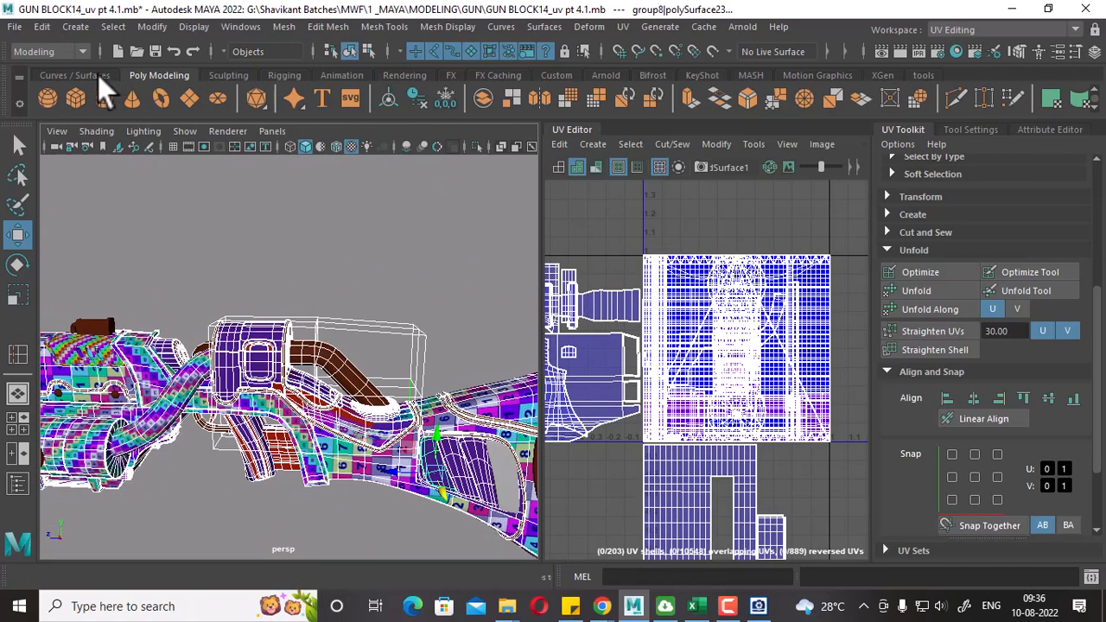
left_click(400, 98)
left_click(422, 95)
left_click(438, 103)
Select the bent NURBS pipe between the housing and the stock and hide all other objects.
left_click(407, 304)
scroll(308, 349, "up", 2)
left_click_drag(408, 304, 271, 356, "alt")
left_click(294, 425)
left_click(404, 346)
left_click_drag(443, 406, 428, 431, "alt")
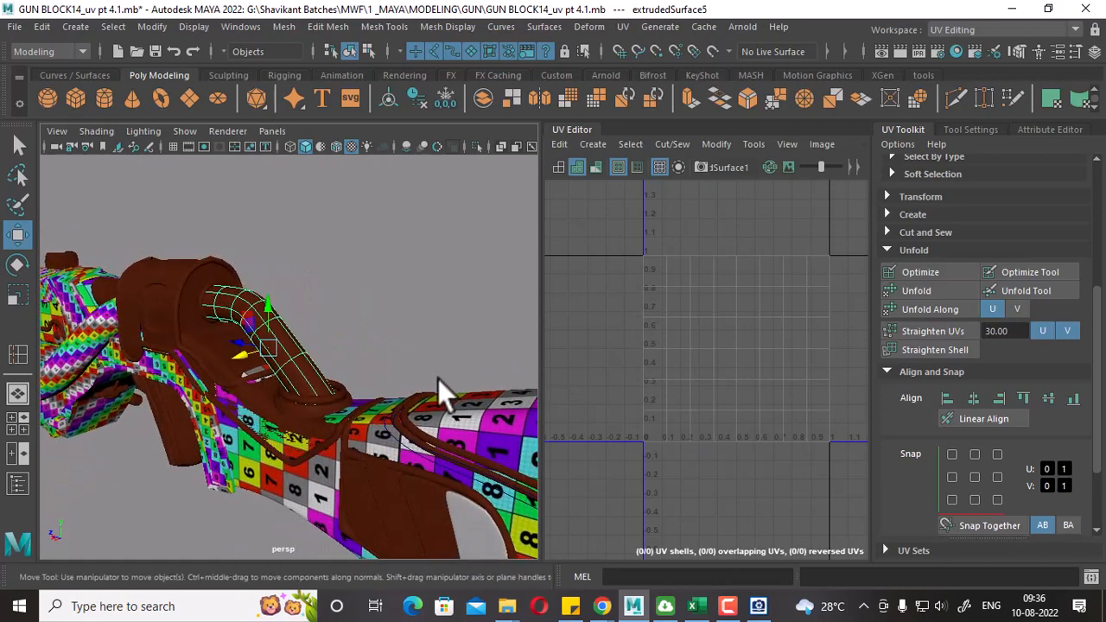
left_click_drag(387, 356, 373, 422, "alt")
key("alt+h")
left_click_drag(354, 252, 420, 372, "alt")
right_click_drag(295, 277, 436, 251)
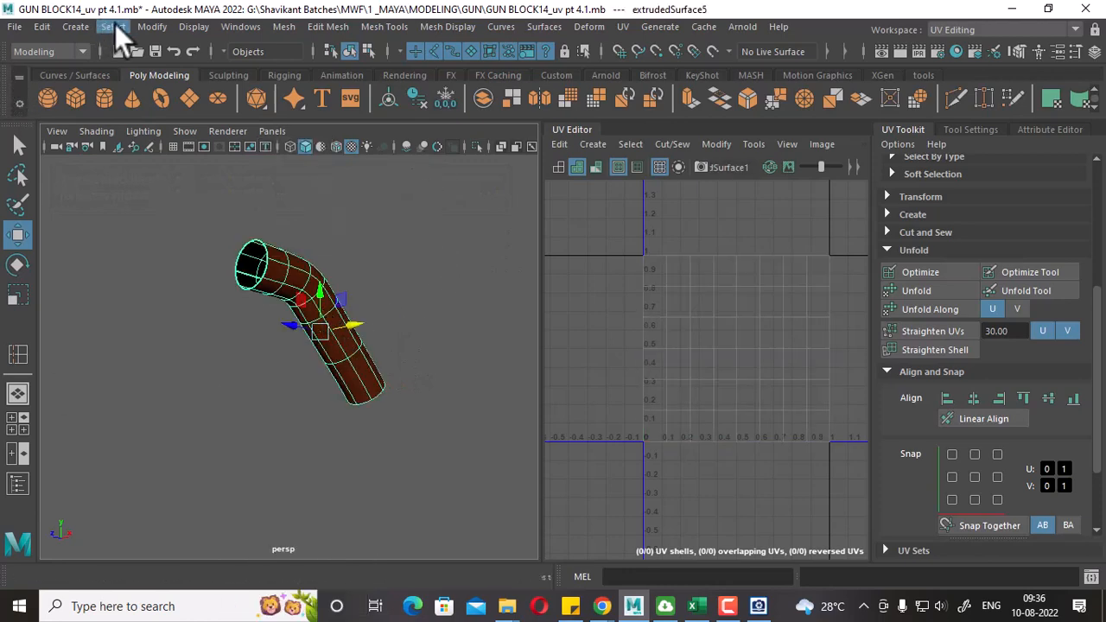
Convert the bent pipe from NURBS to polygon quads using General tessellation, per span # of iso params, with U and V at 3.
left_click(152, 27)
mouse_move(313, 418)
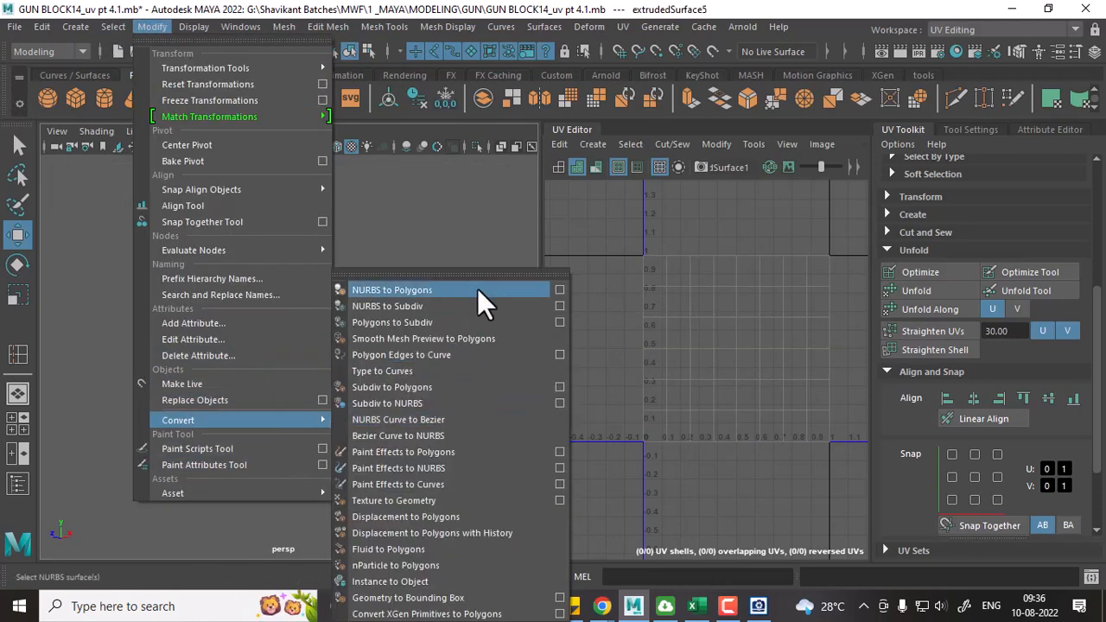
left_click(560, 290)
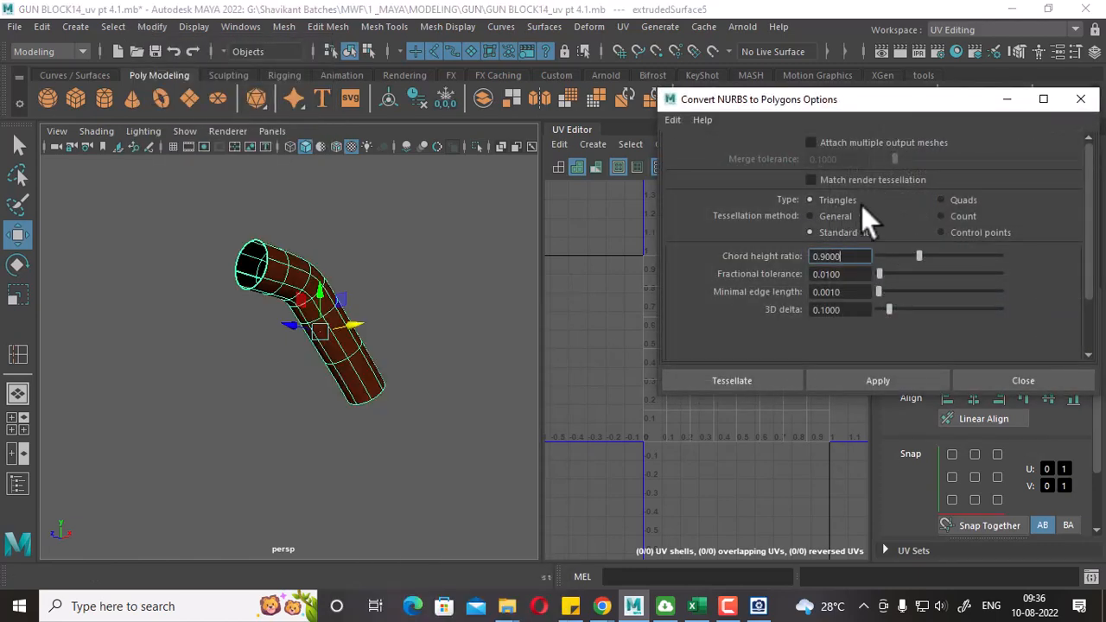
left_click(812, 217)
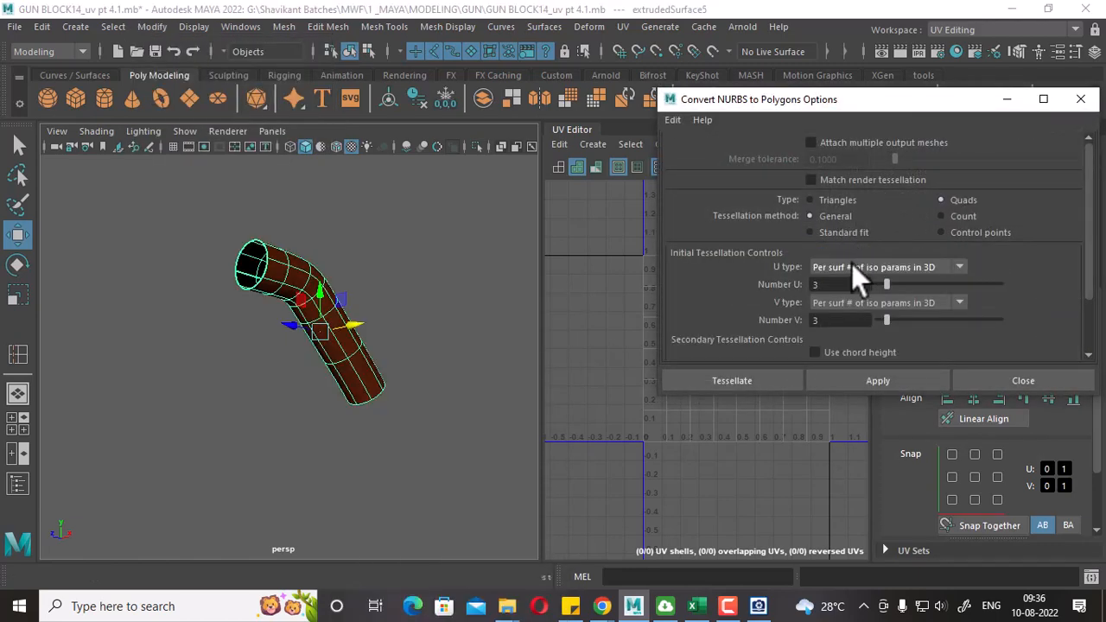
left_click(855, 267)
left_click(866, 319)
left_click(879, 300)
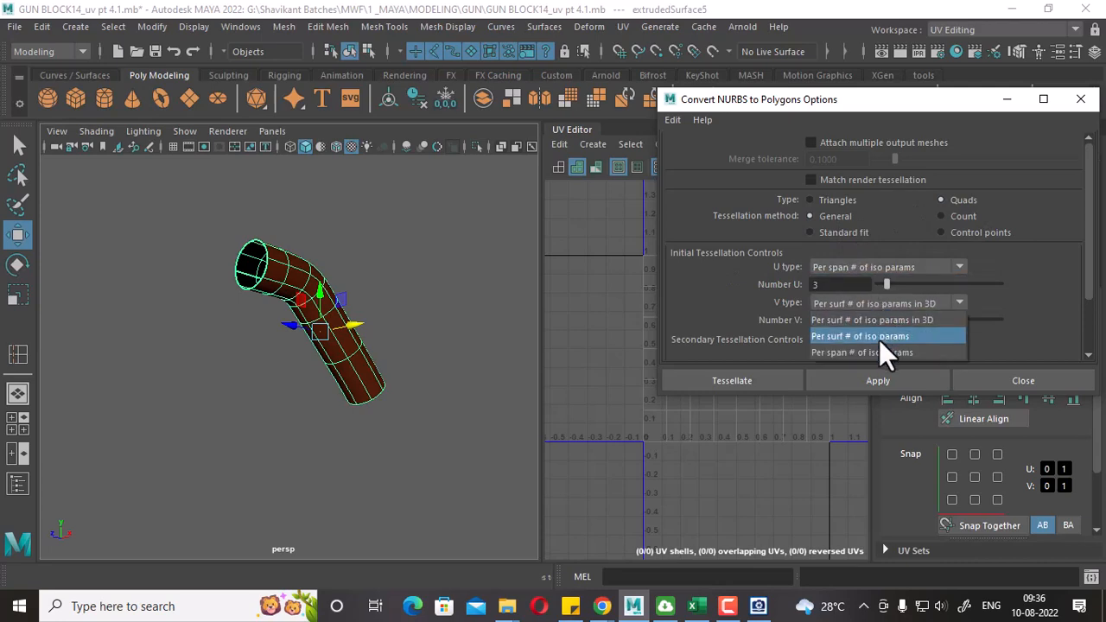
left_click(873, 351)
left_click(862, 382)
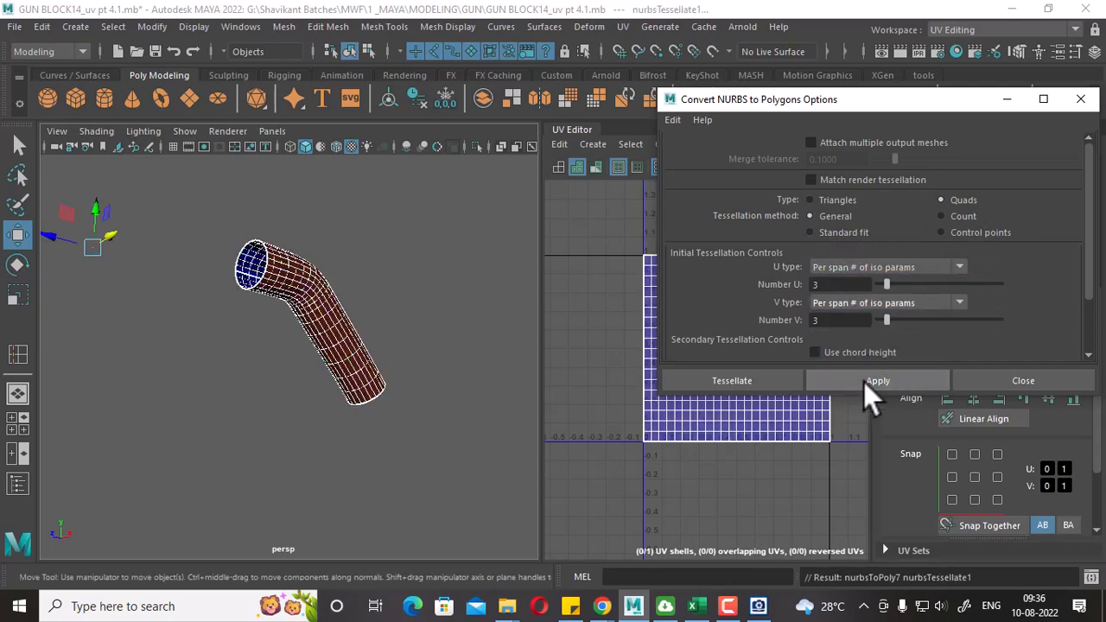
left_click(1022, 380)
Examine the converted pipe's polygon mesh around its bend and open end.
left_click_drag(347, 339, 343, 458, "alt")
left_click(343, 458)
left_click(303, 300)
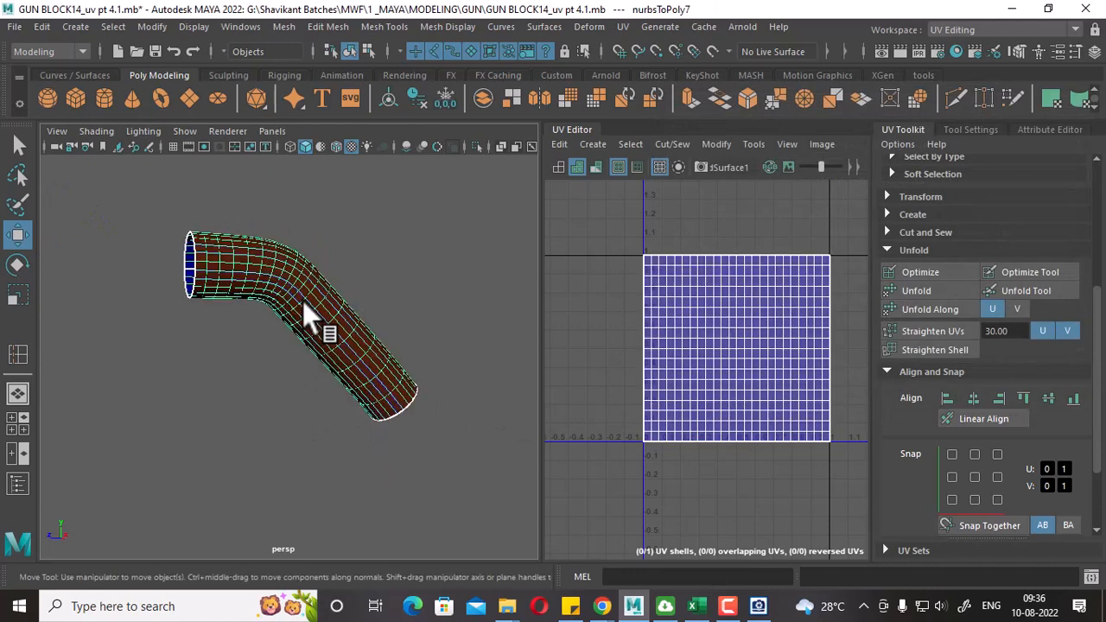
middle_click_drag(312, 325, 373, 350, "alt")
right_click_drag(373, 351, 280, 380, "alt")
left_click_drag(281, 380, 341, 432, "alt")
right_click_drag(341, 432, 393, 475, "alt")
left_click_drag(392, 474, 314, 418, "alt")
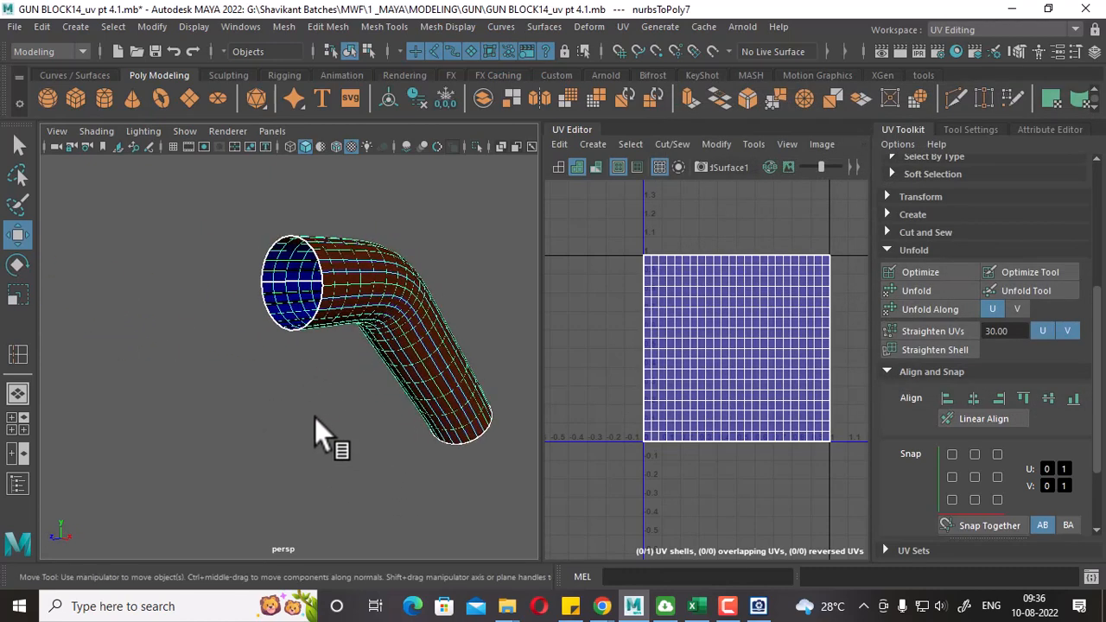
right_click_drag(314, 417, 311, 452, "alt")
right_click_drag(268, 424, 291, 321, "alt")
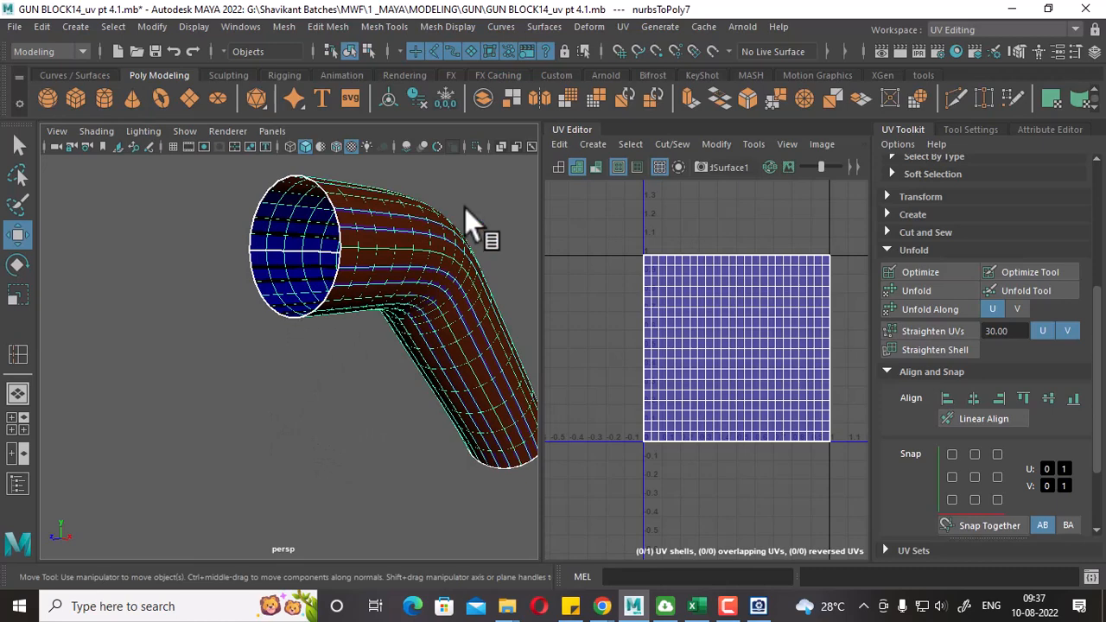
Delete the original NURBS pipe, keeping only the polygon version in view.
right_click_drag(465, 159, 540, 126)
key("Delete")
left_click(390, 310)
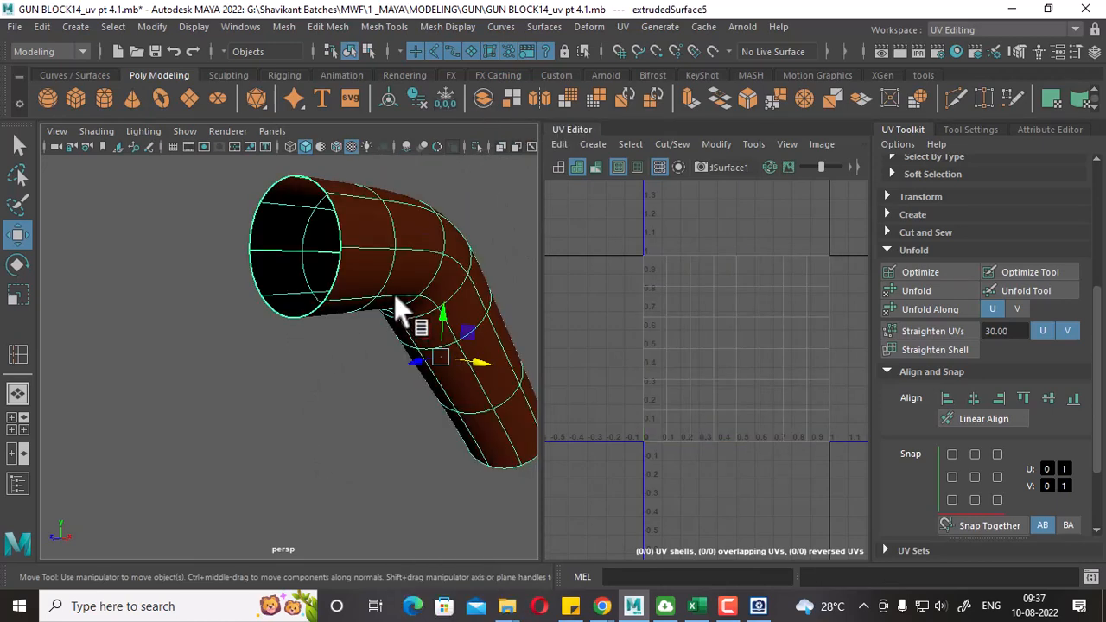
key("Delete")
key("ctrl+shift+h")
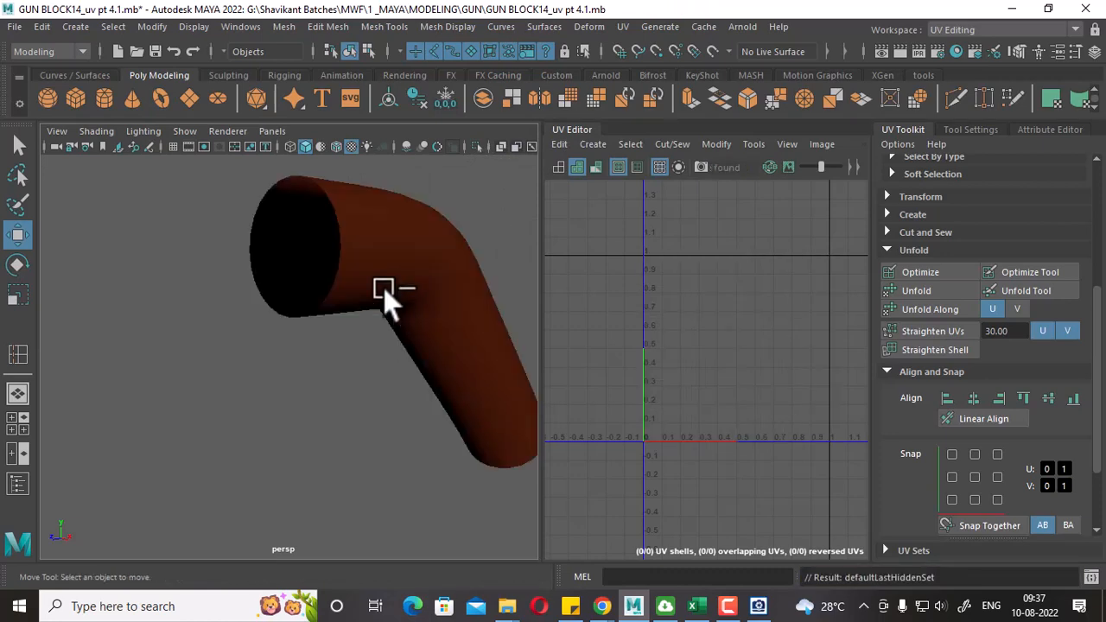
Center the polygon pipe's pivot, delete its history and freeze its transformations.
left_click(387, 298)
right_click_drag(419, 387, 360, 353, "alt")
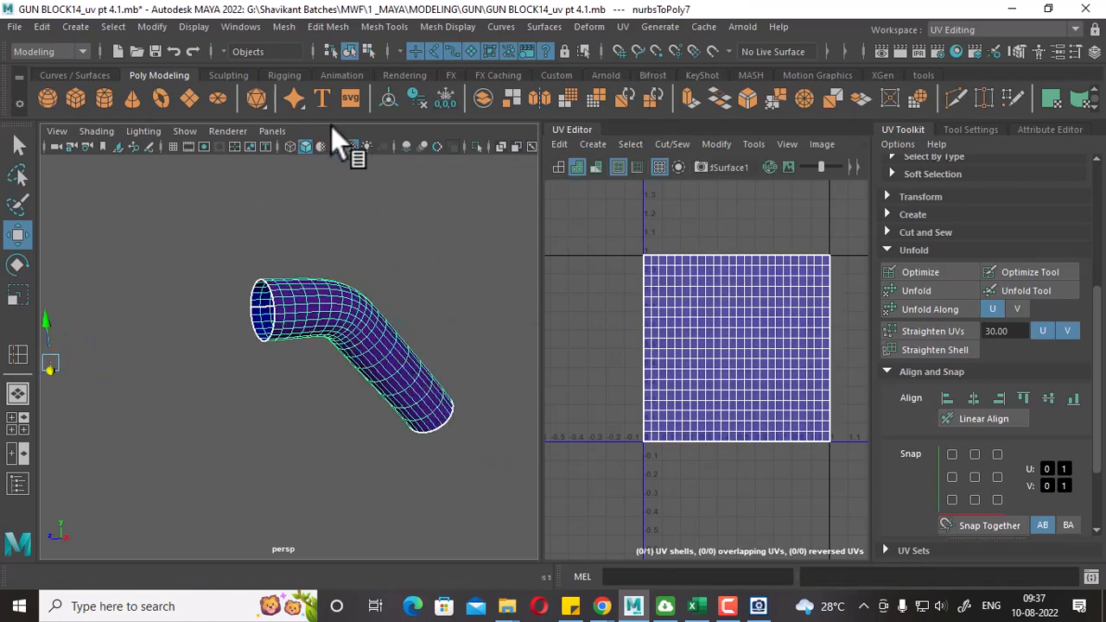
left_click(387, 100)
left_click(415, 96)
left_click(444, 98)
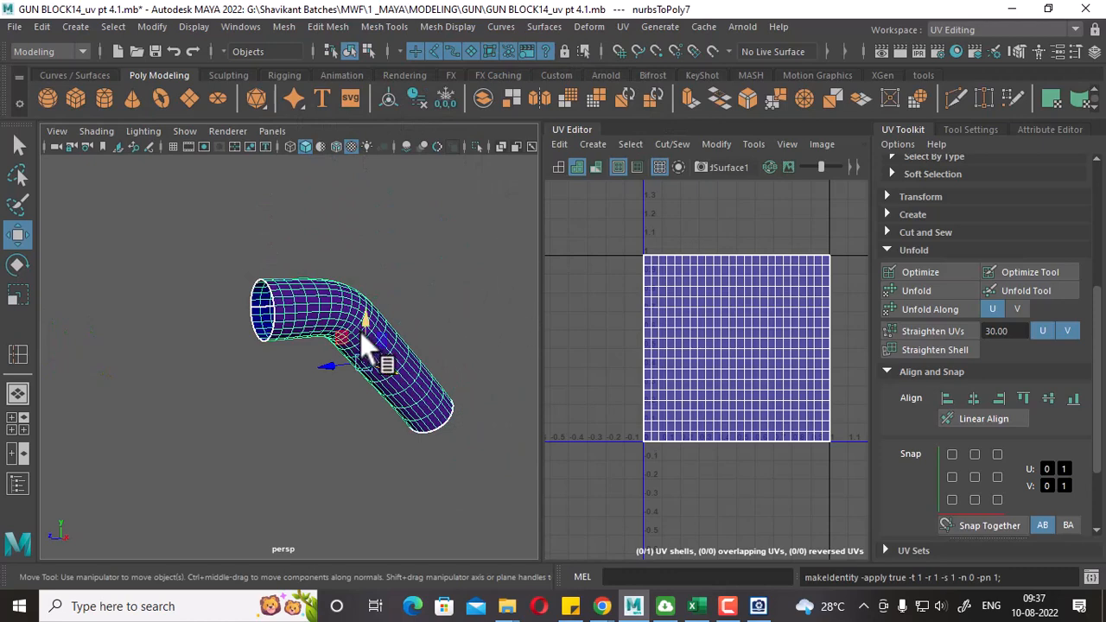
left_click_drag(359, 332, 395, 334, "alt")
right_click_drag(405, 328, 517, 140)
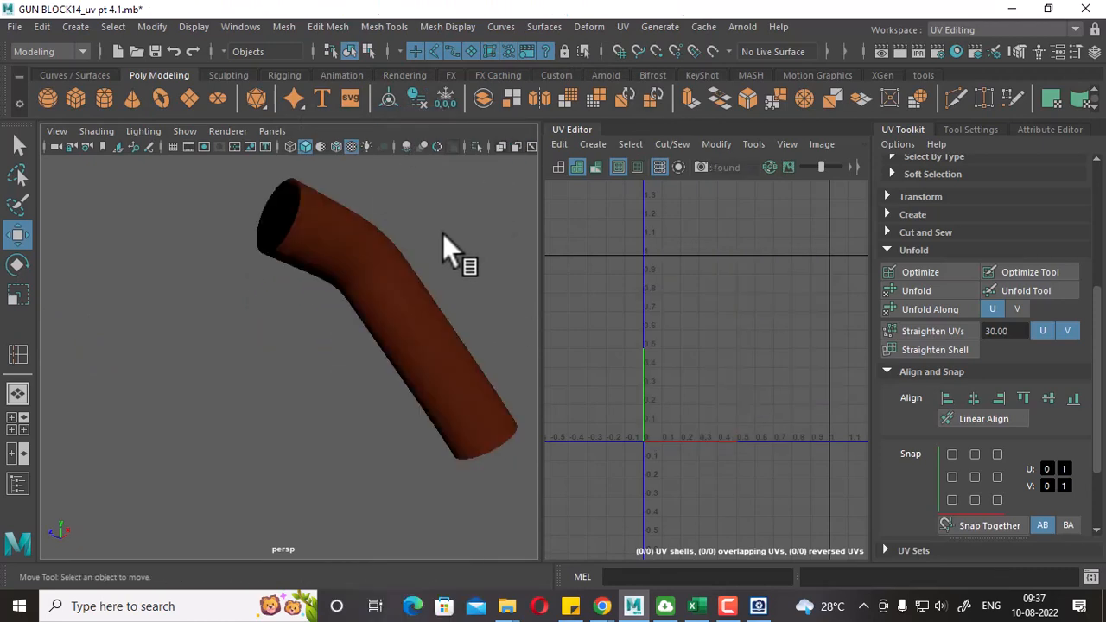
Assign the existing numbered checker material to the bent polygon pipe and examine the pattern around its bend.
left_click(322, 235)
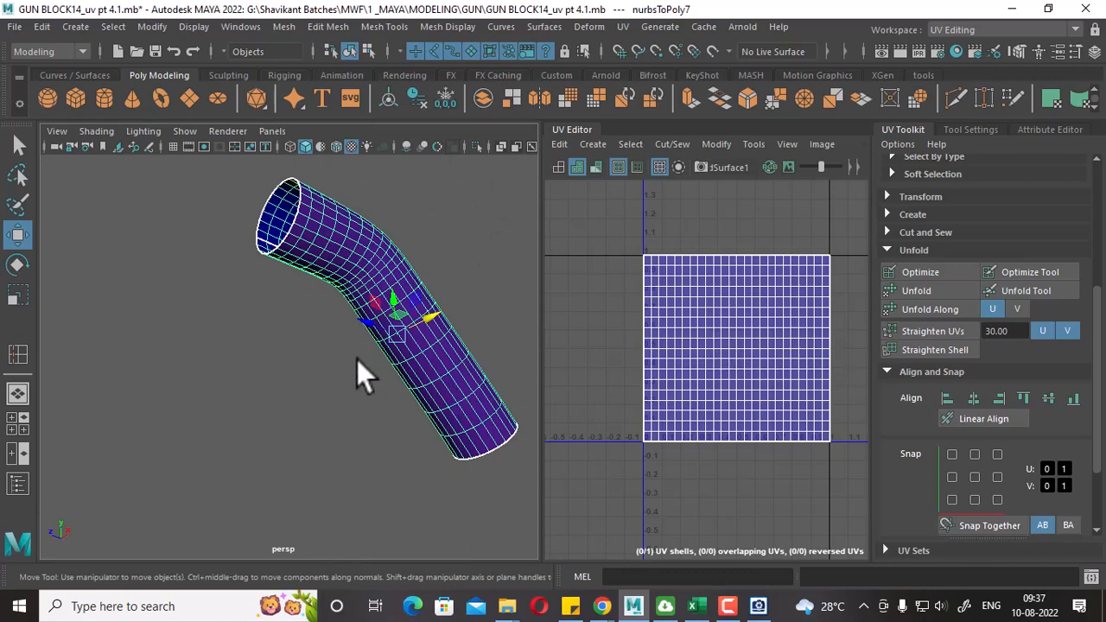
left_click_drag(363, 375, 291, 256, "alt")
right_click_drag(292, 159, 432, 585)
middle_click_drag(386, 460, 340, 503, "alt")
mouse_move(341, 503)
right_mouse_down("alt")
mouse_move(359, 511)
mouse_move(352, 489)
right_mouse_up("alt")
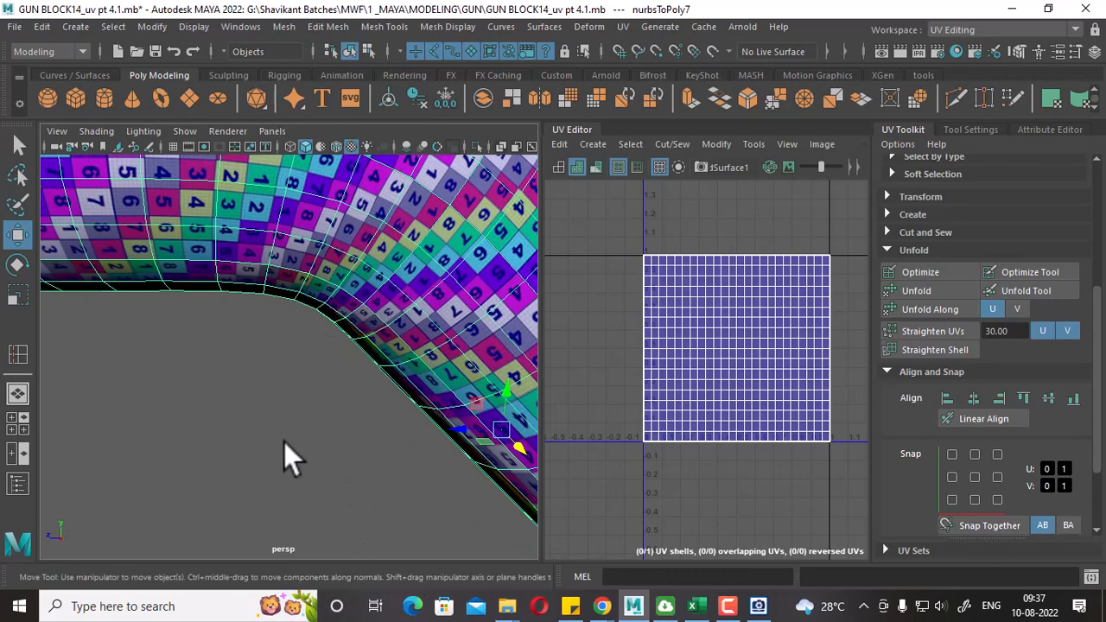
middle_click_drag(248, 376, 325, 497, "alt")
left_click(333, 509)
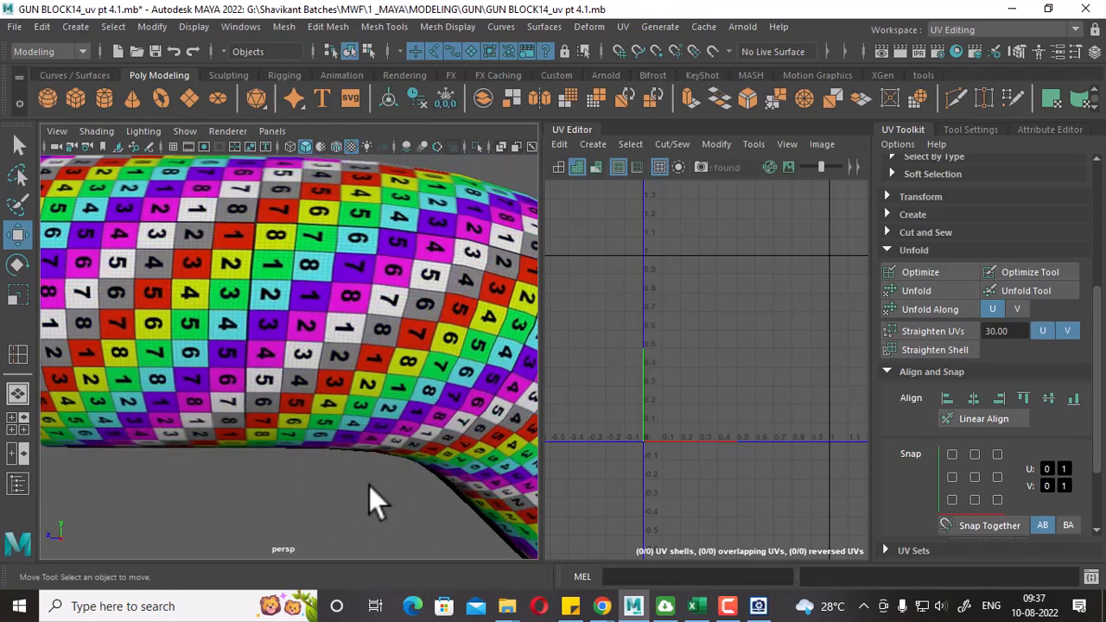
right_click_drag(369, 486, 331, 445, "alt")
left_click_drag(330, 445, 461, 499, "alt")
Try unfolding all of the pipe's UVs along U and along V from the default square layout.
left_click(407, 443)
middle_click_drag(737, 369, 711, 320, "alt")
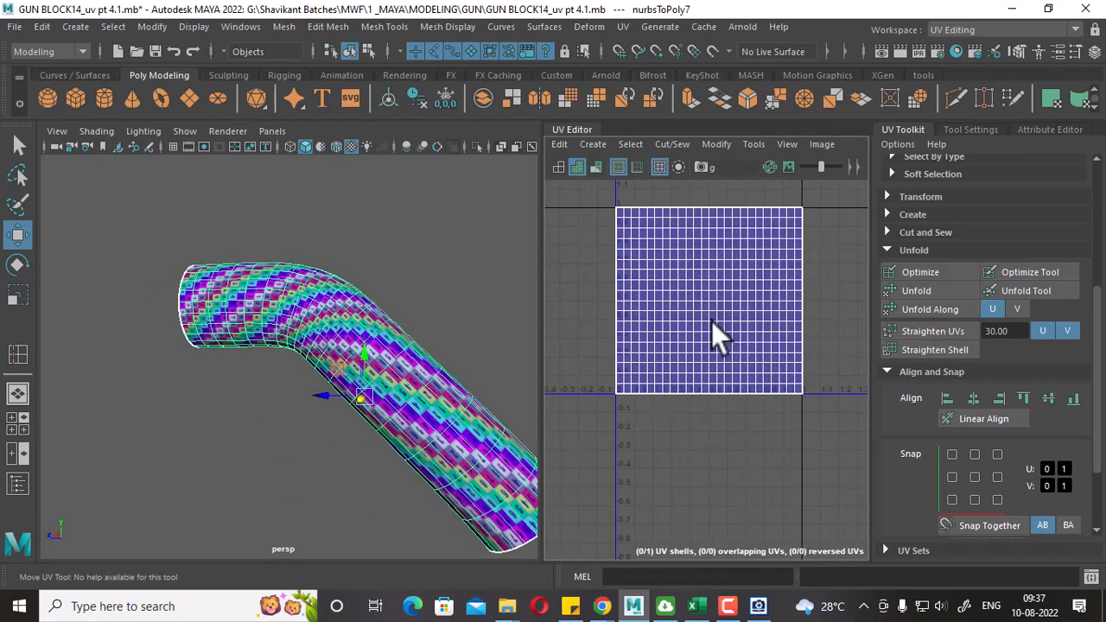
right_click_drag(710, 319, 712, 272)
right_click_drag(798, 339, 734, 298, "alt")
left_click_drag(649, 237, 850, 496)
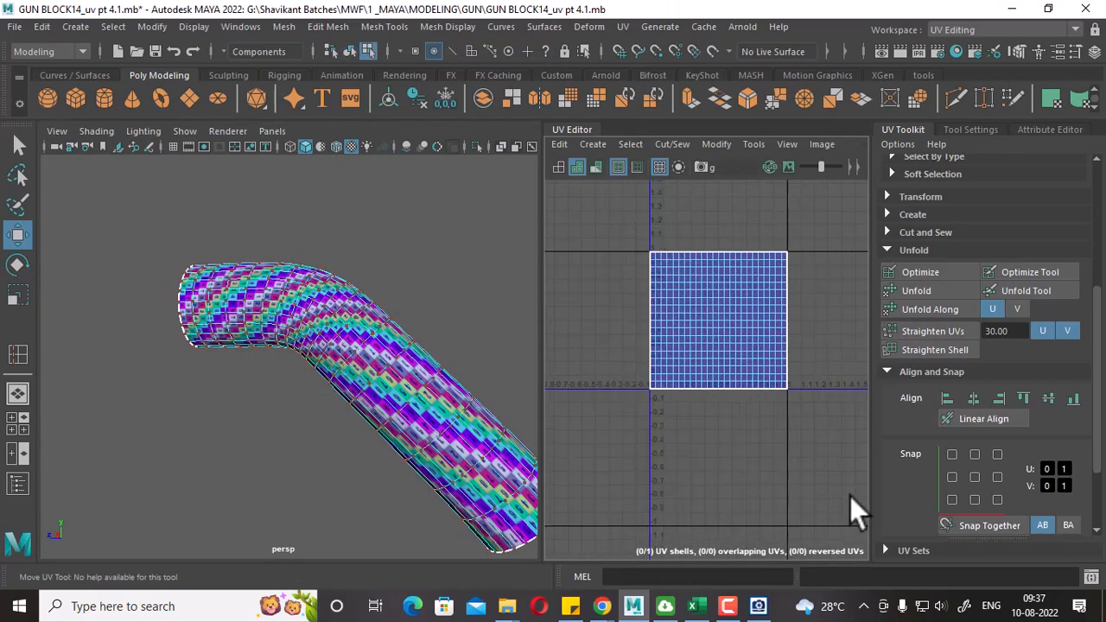
right_click(808, 271, "shift")
right_click_drag(809, 270, 604, 263)
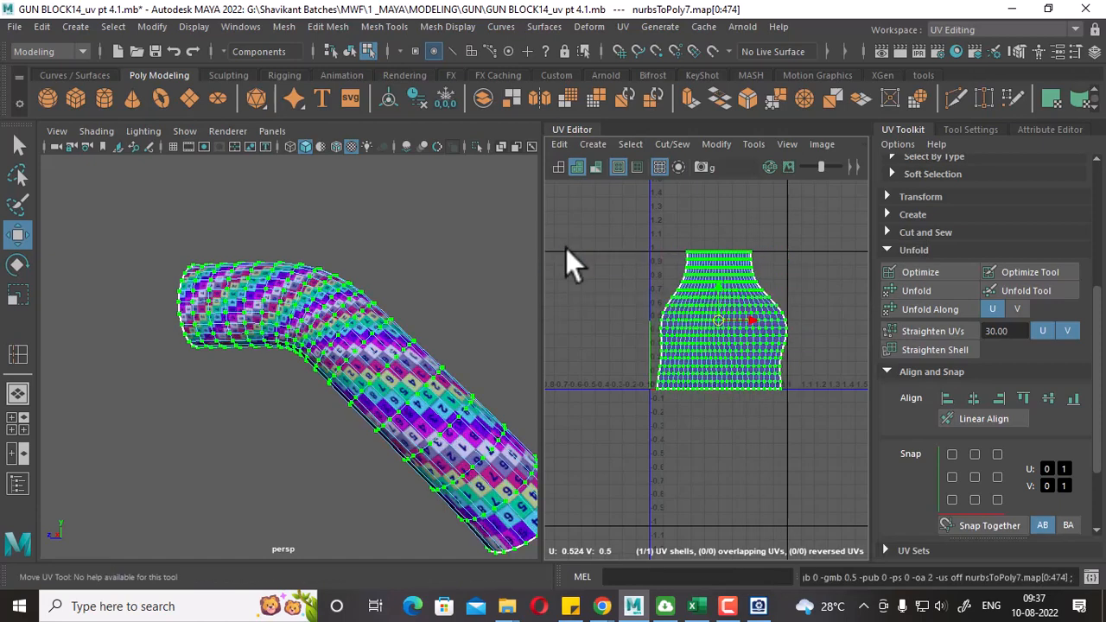
right_click_drag(698, 276, 557, 302, "shift")
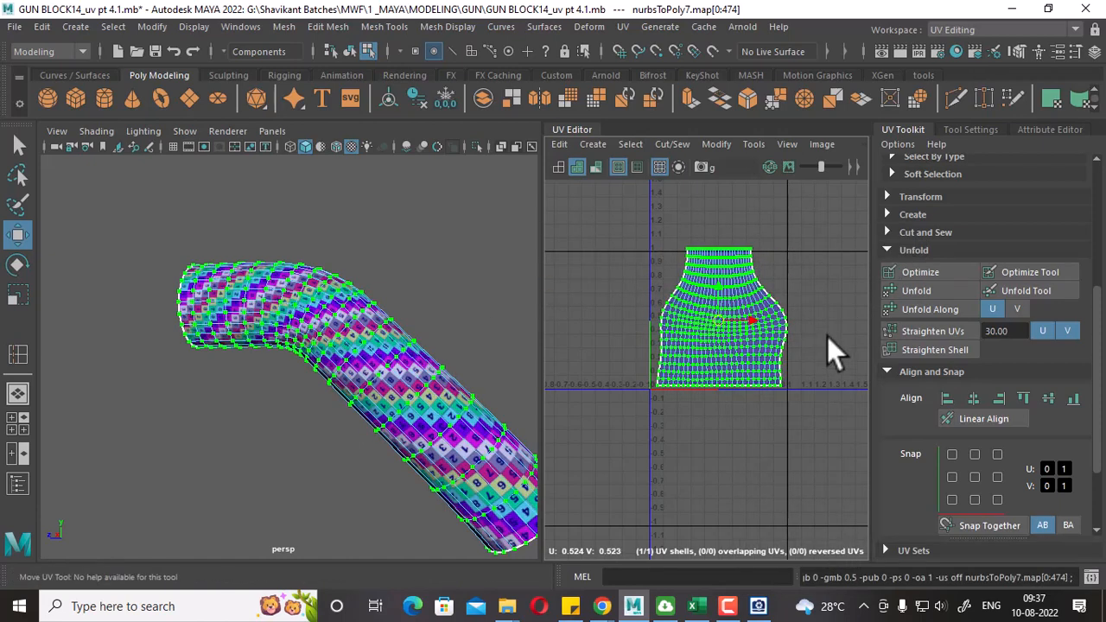
Return the pipe to object selection and apply an automatic UV projection to it.
right_click_drag(346, 316, 436, 127)
left_click_drag(304, 419, 484, 335, "alt")
scroll(479, 342, "up", 4)
right_click_drag(477, 344, 494, 183)
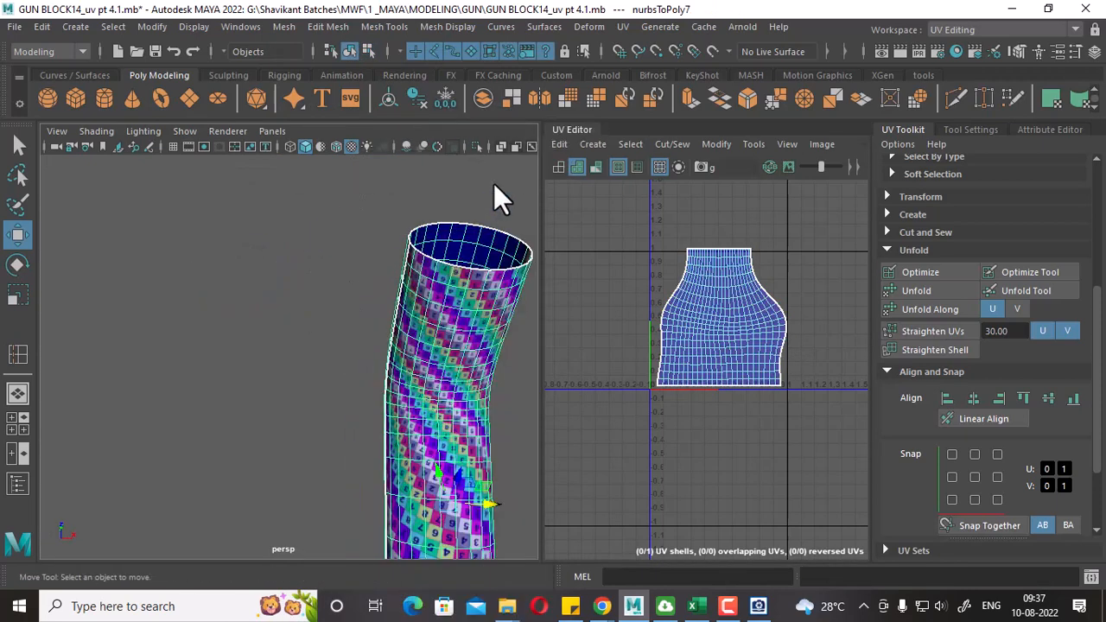
mouse_move(461, 305)
right_mouse_down()
mouse_move(451, 116)
mouse_move(439, 300)
mouse_move(567, 120)
right_mouse_up()
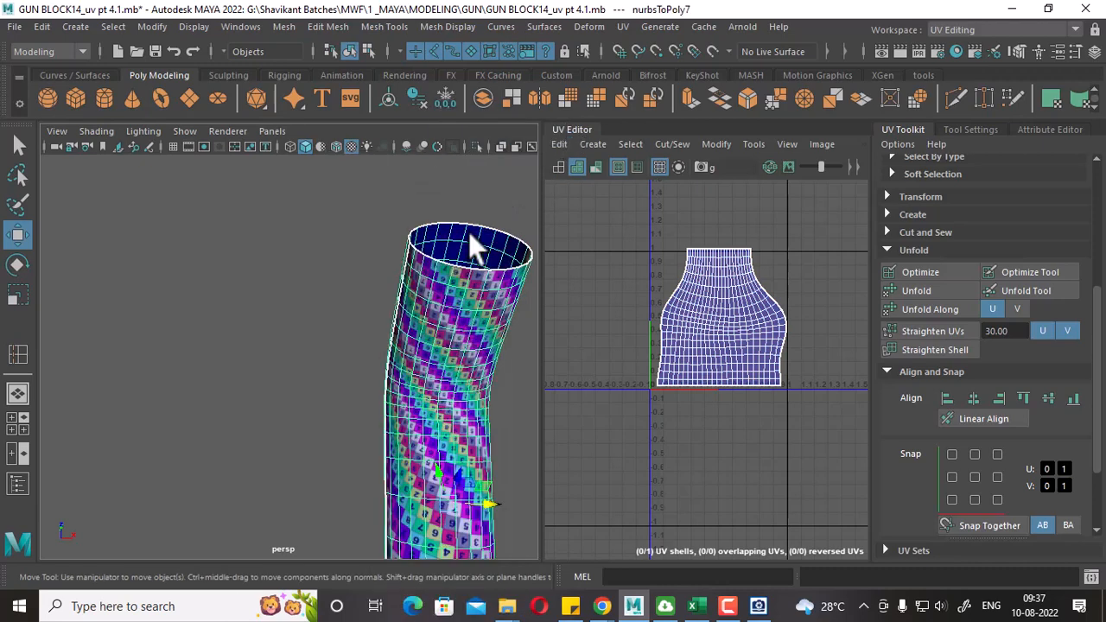
left_click(622, 27)
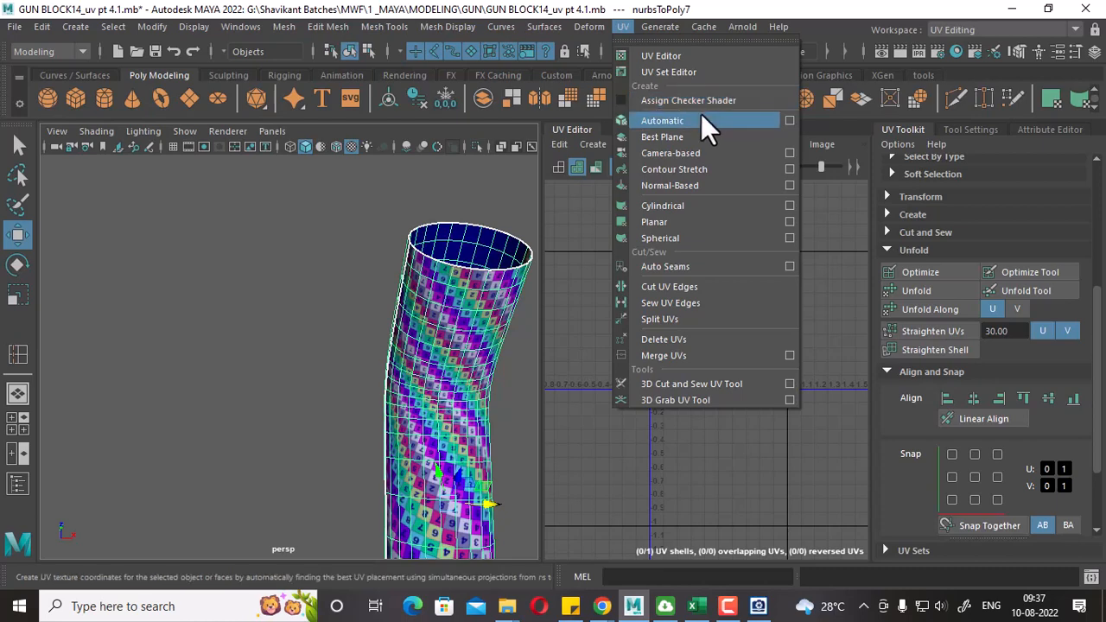
left_click(701, 118)
left_click_drag(437, 345, 269, 275, "alt")
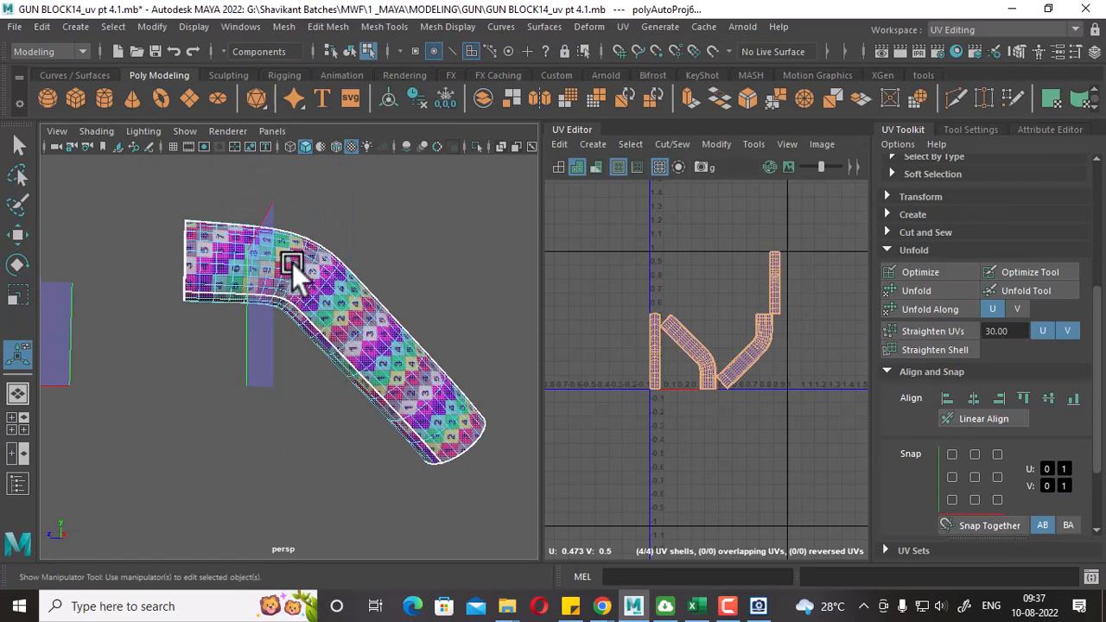
Select a lengthwise edge loop on the pipe's shadowed side and cut the UVs along it as the seam.
right_click_drag(292, 262, 312, 337, "alt")
left_click_drag(313, 337, 337, 335, "alt")
right_click_drag(398, 197, 397, 121)
left_click_drag(384, 274, 496, 291, "alt")
mouse_move(407, 311)
left_mouse_down("alt")
mouse_move(440, 293)
mouse_move(412, 293)
left_mouse_up("alt")
right_click_drag(397, 159, 427, 110)
left_click(407, 222)
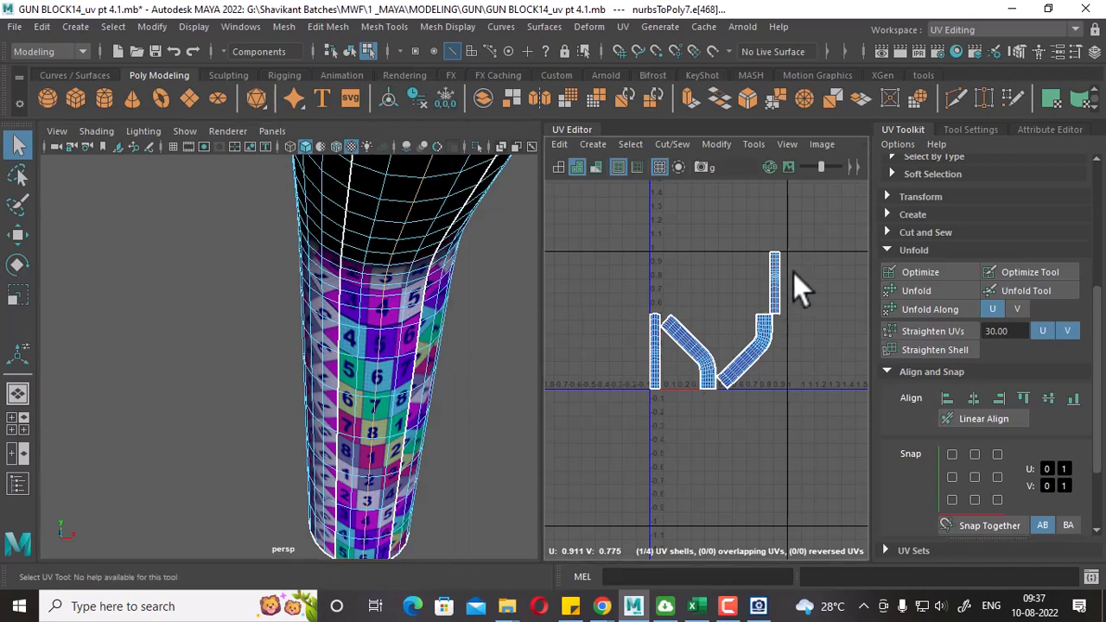
right_click_drag(793, 272, 655, 330, "shift")
Sew all the pipe's edges except the lengthwise seam into one UV shell and unfold that shell.
key("w")
right_click_drag(776, 333, 727, 293, "alt")
right_click_drag(792, 256, 752, 235)
right_click_drag(781, 281, 763, 237, "alt")
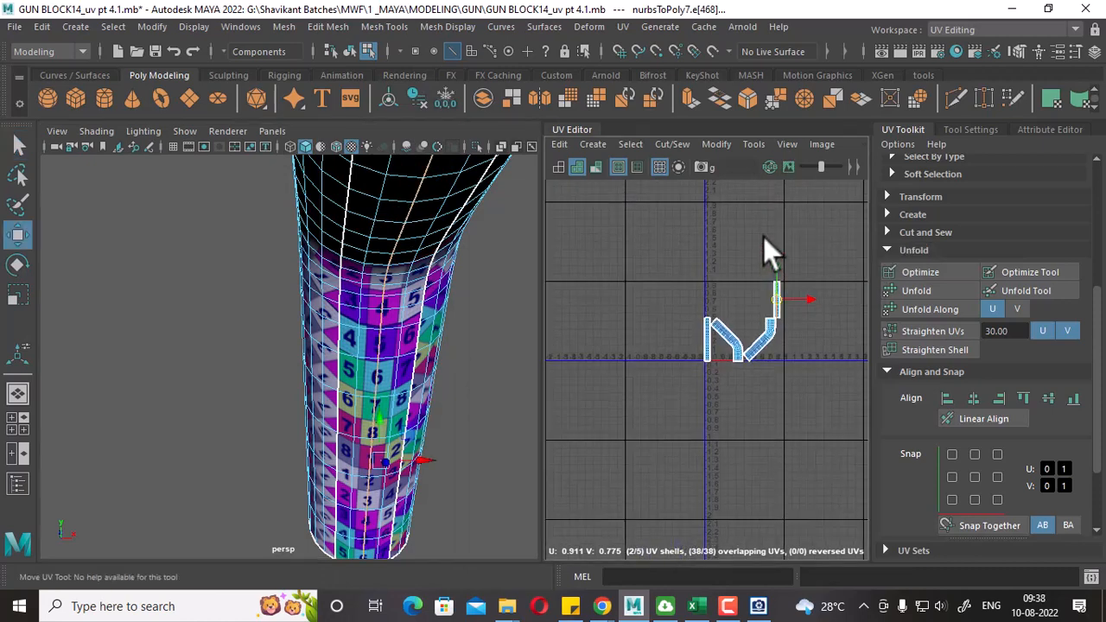
left_click_drag(847, 235, 664, 447)
right_click_drag(773, 274, 554, 364, "shift")
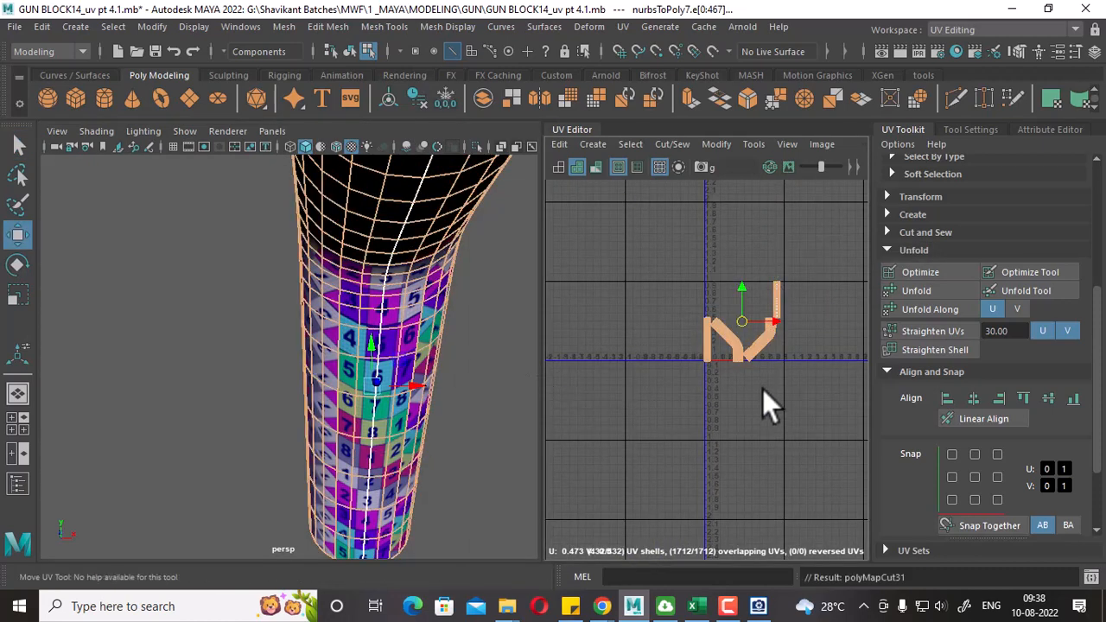
mouse_move(762, 389)
right_mouse_down("shift")
mouse_move(755, 318)
mouse_move(775, 377)
right_mouse_up("shift")
right_click_drag(748, 334, 817, 298)
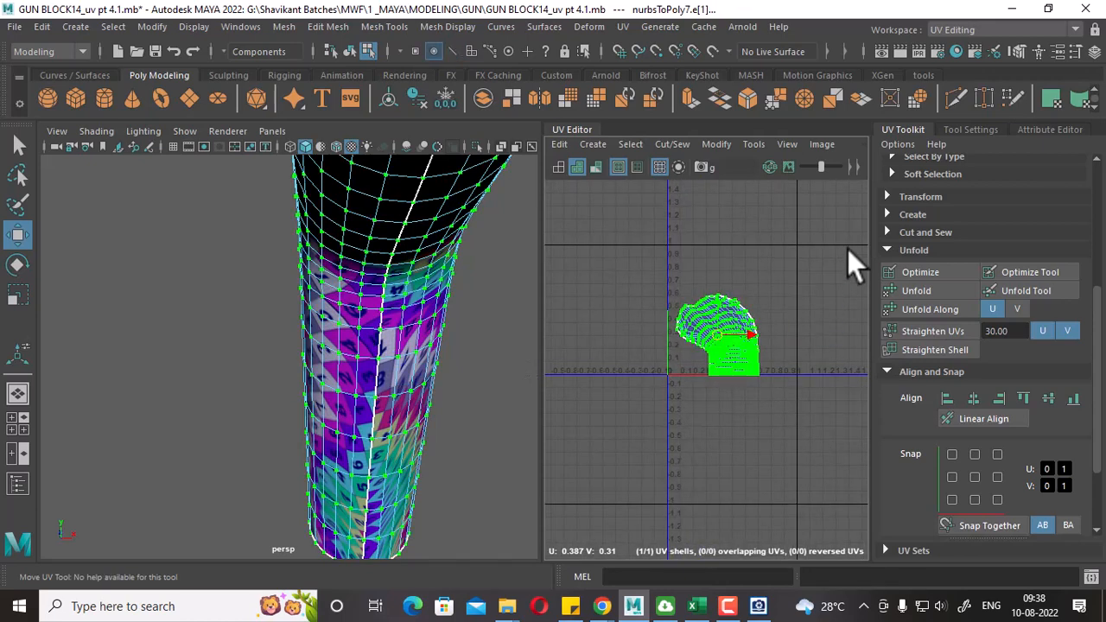
right_click_drag(698, 339, 753, 449, "alt")
right_click_drag(805, 268, 611, 266, "shift")
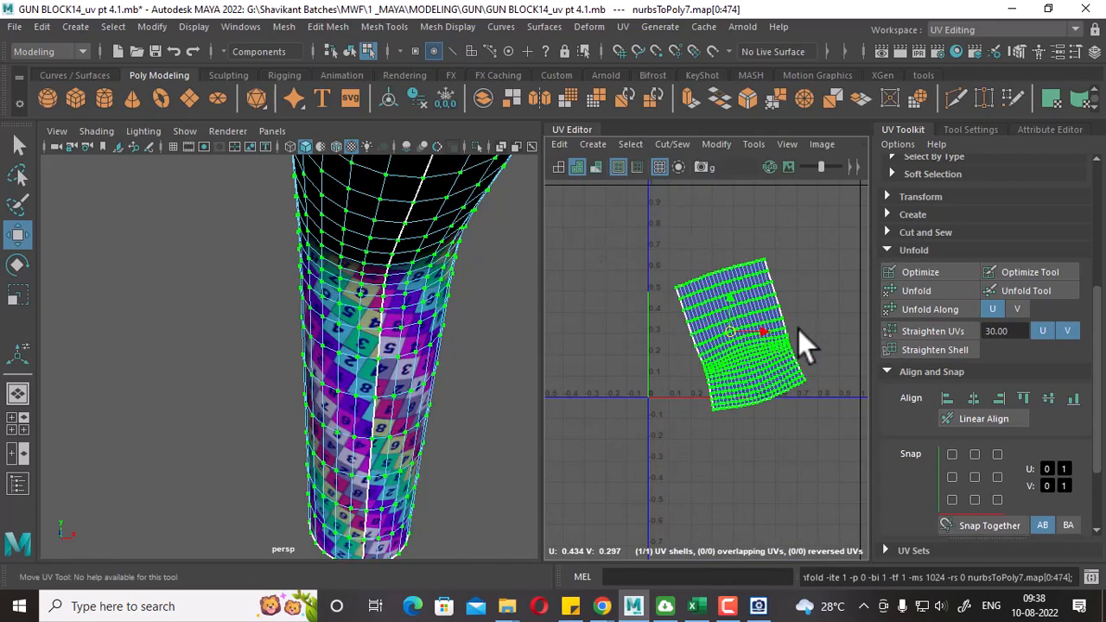
Rotate the unfolded pipe shell upright and straighten its UVs in U and V with a 30 degree tolerance.
key("e")
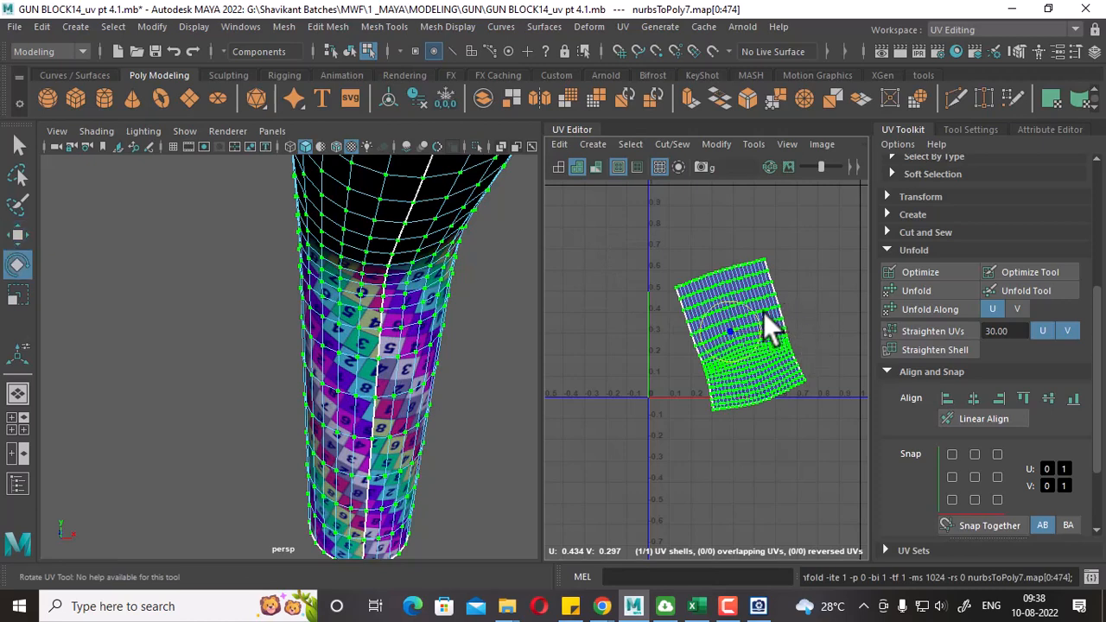
mouse_move(763, 312)
left_mouse_down()
mouse_move(770, 328)
mouse_move(761, 320)
left_mouse_up()
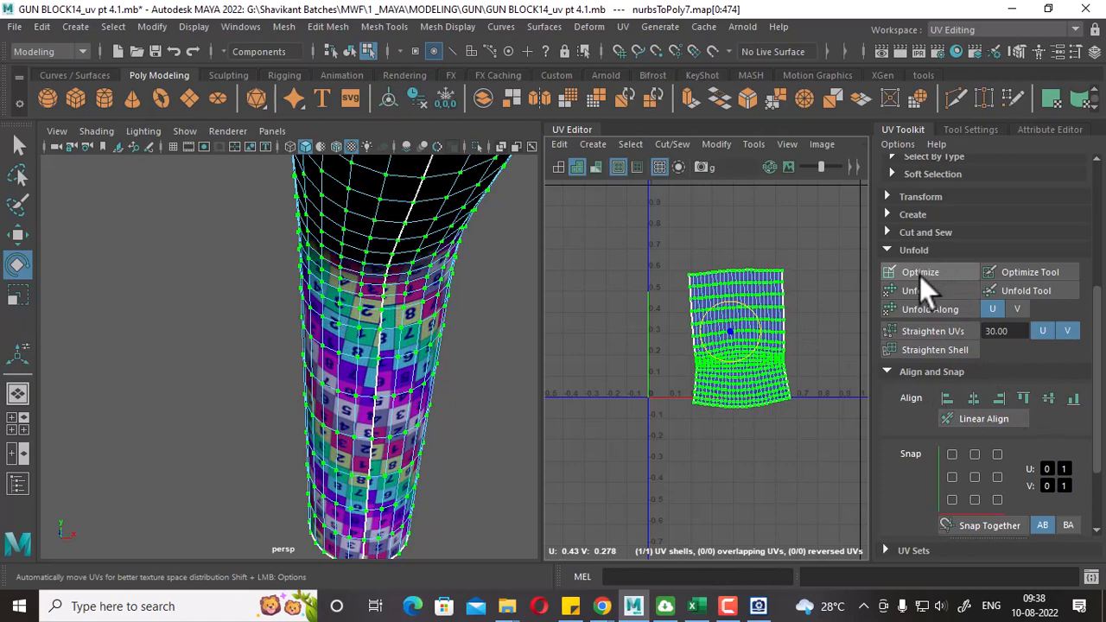
left_click(941, 330)
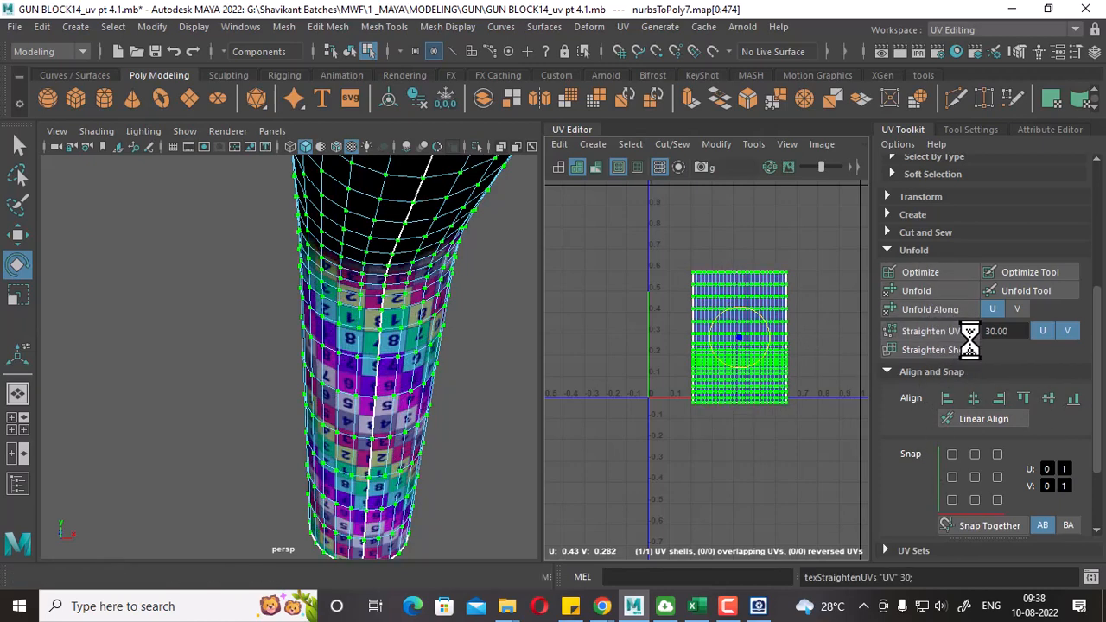
Return to object selection, deselect the pipe and examine the checker pattern along its bend and length.
left_click_drag(427, 339, 240, 389, "alt")
scroll(239, 389, "down", 6)
right_click_drag(326, 338, 427, 214)
left_click(427, 215)
left_click_drag(458, 312, 384, 297, "alt")
scroll(446, 366, "up", 3)
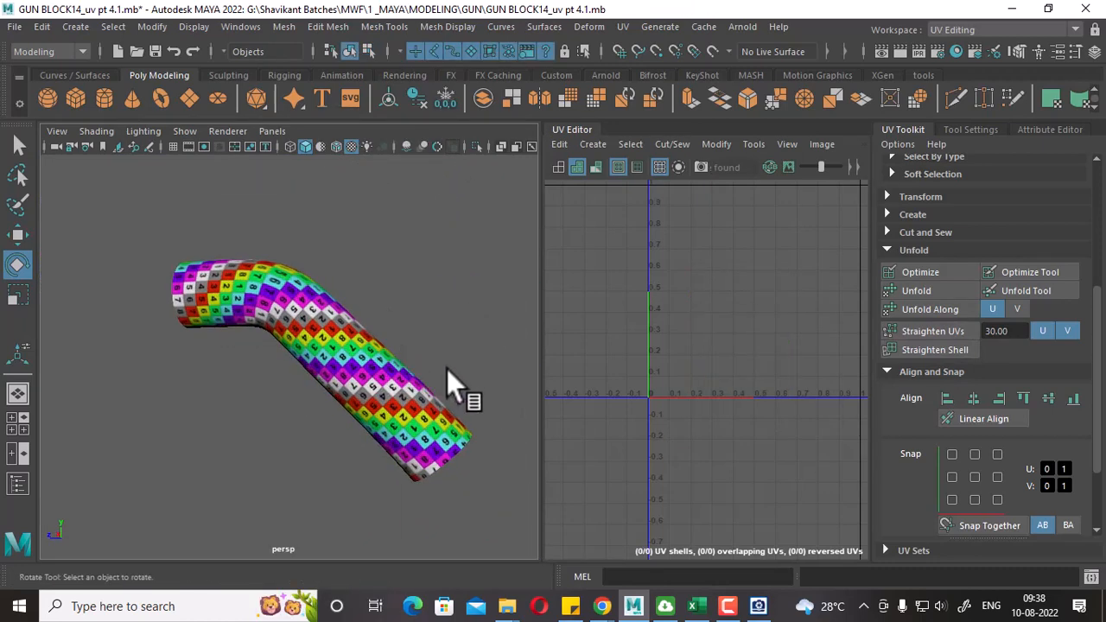
left_click(726, 604)
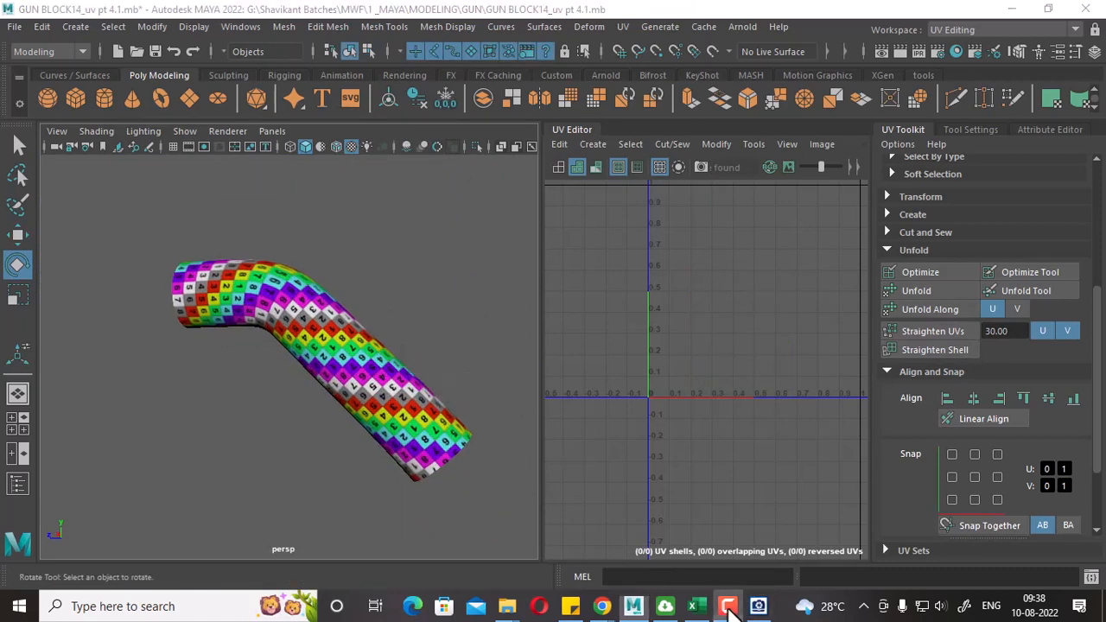